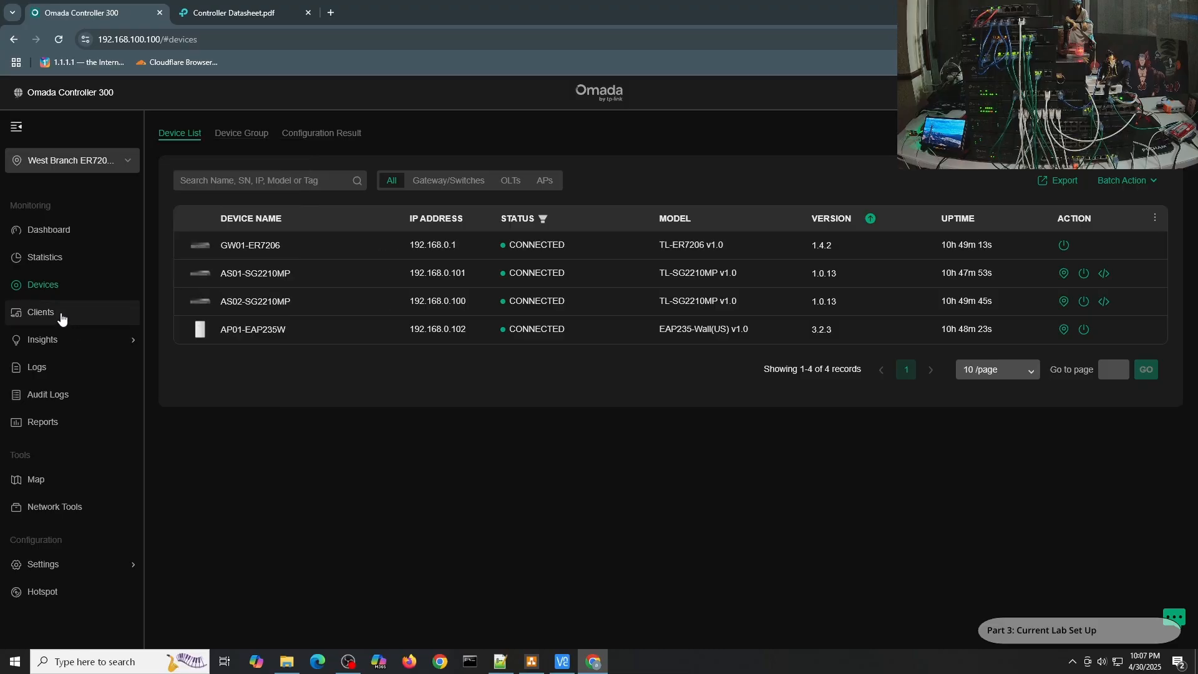
- View the client list of the West Branch site
left_click(59, 314)
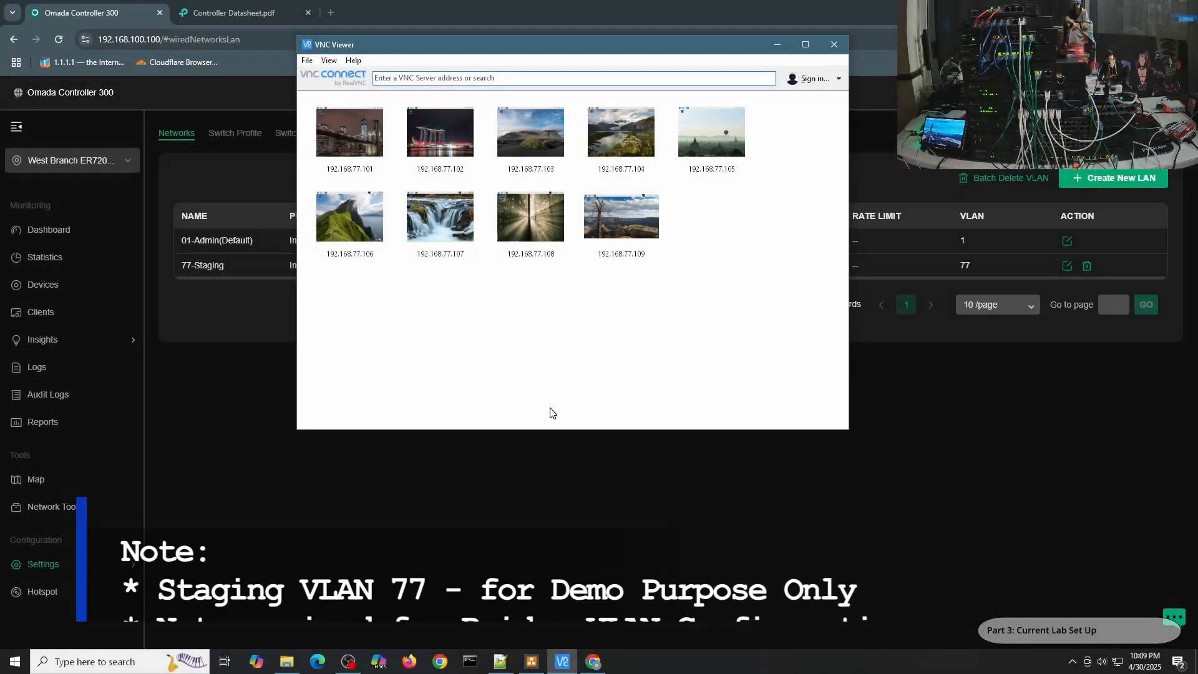
- Connect VNC Viewer to the remote desktops 192.168.77.101 and 192.168.77.102, cascading their session windows
double_click(369, 146)
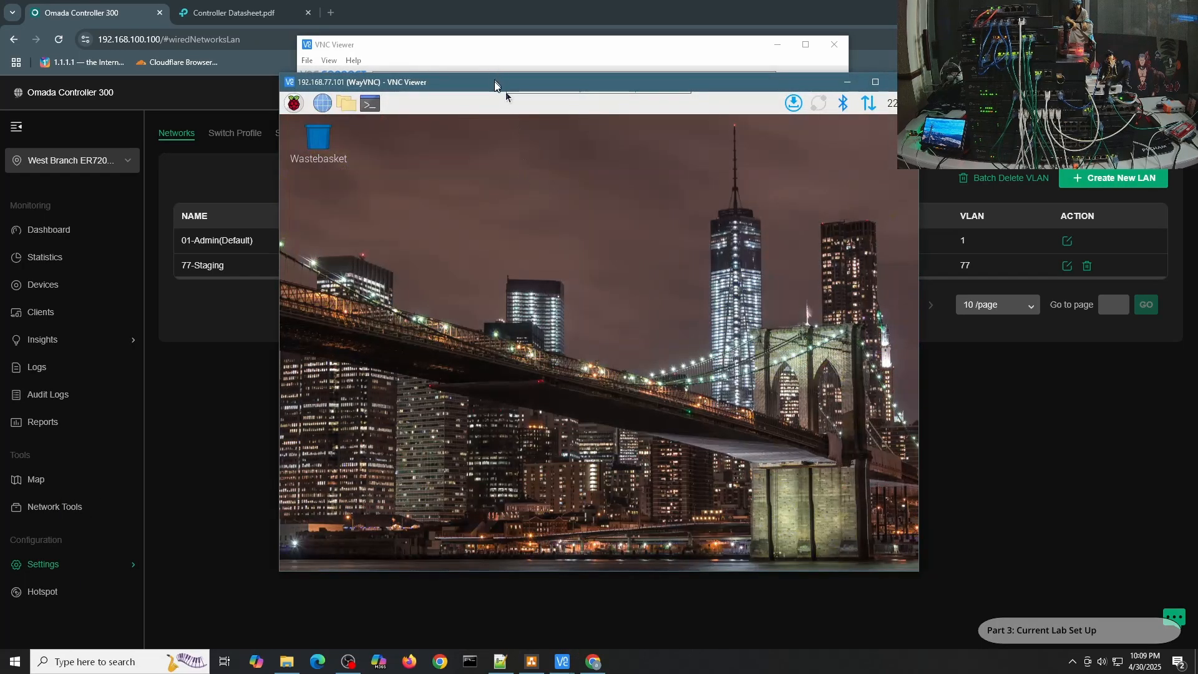
left_click_drag(495, 85, 235, 23)
left_click(759, 262)
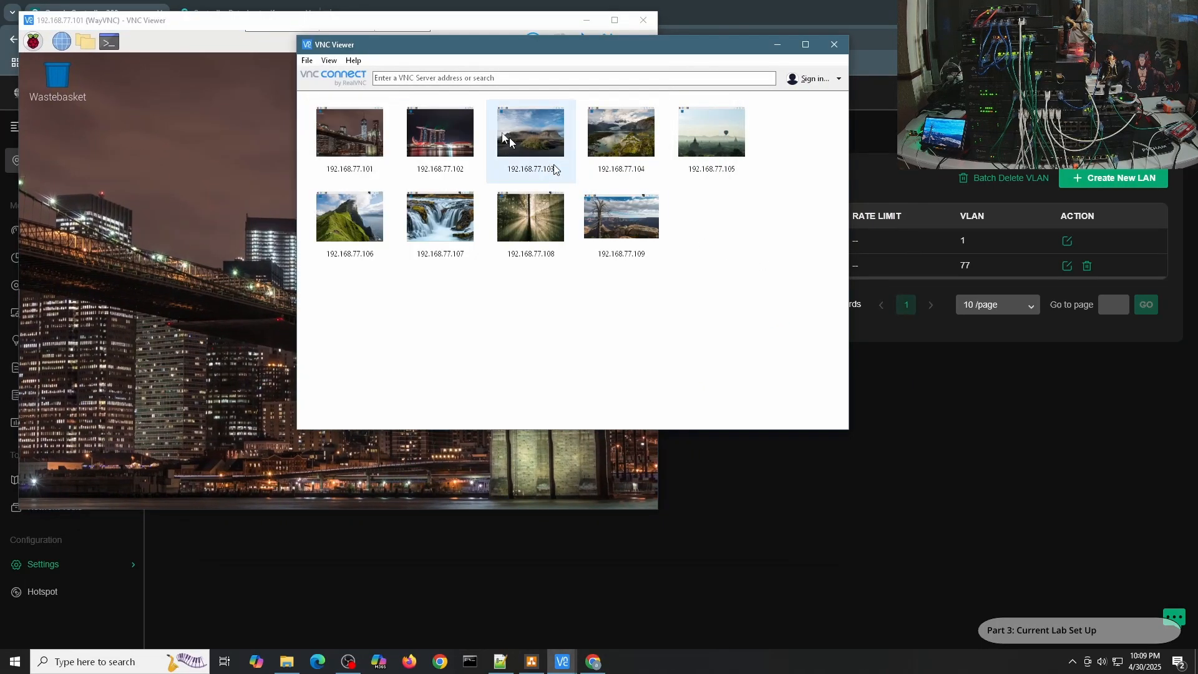
double_click(429, 147)
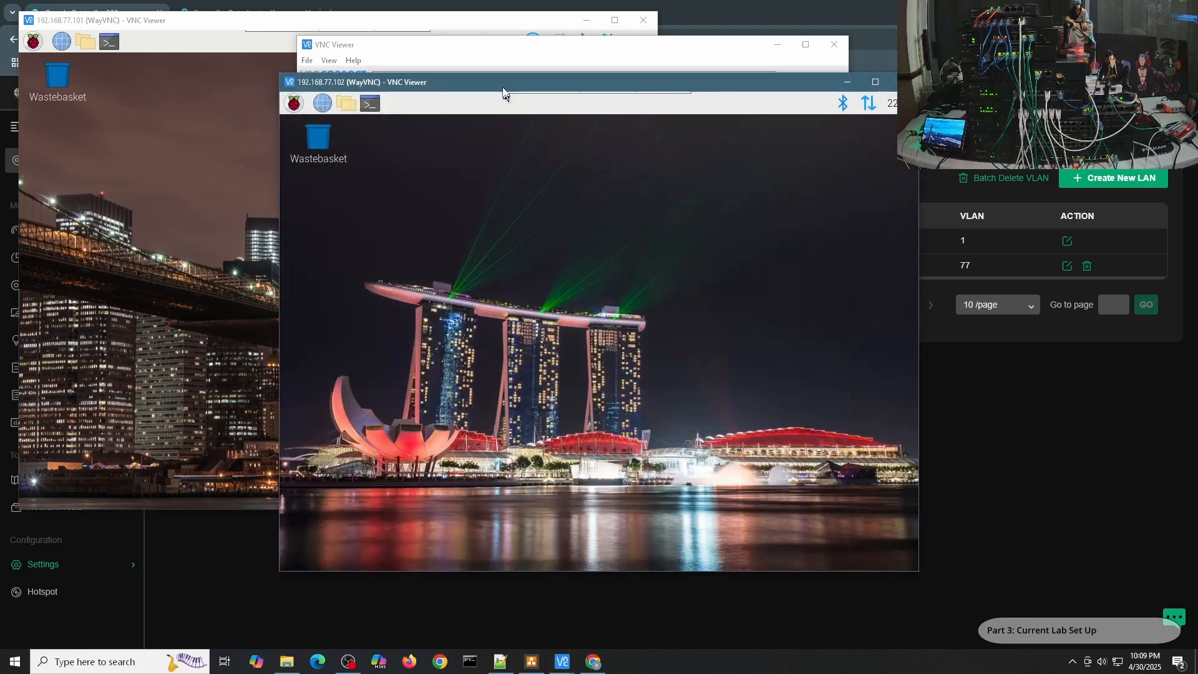
left_click_drag(503, 91, 275, 47)
- Open VNC sessions to 192.168.77.103, 192.168.77.104 and 192.168.77.105, adding each window to the cascade
left_click(774, 240)
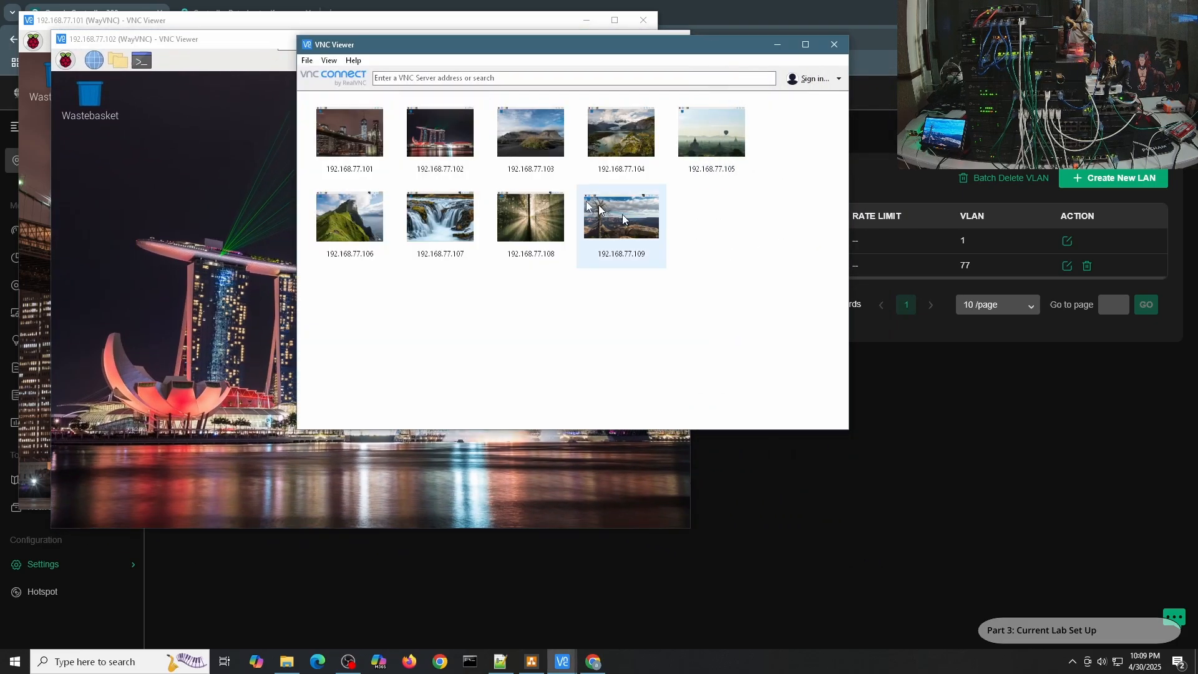
double_click(523, 132)
left_click_drag(481, 86, 287, 62)
left_click(801, 286)
double_click(618, 134)
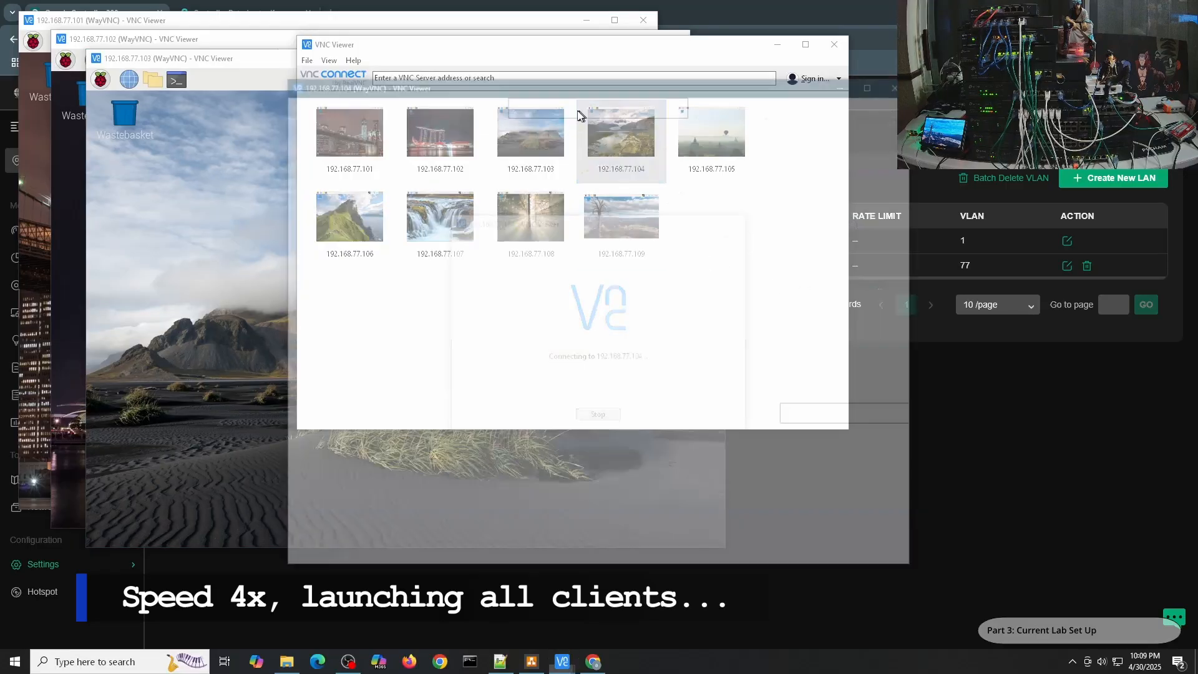
left_click_drag(549, 83, 387, 81)
left_click(799, 250)
double_click(724, 136)
left_click_drag(522, 86, 393, 103)
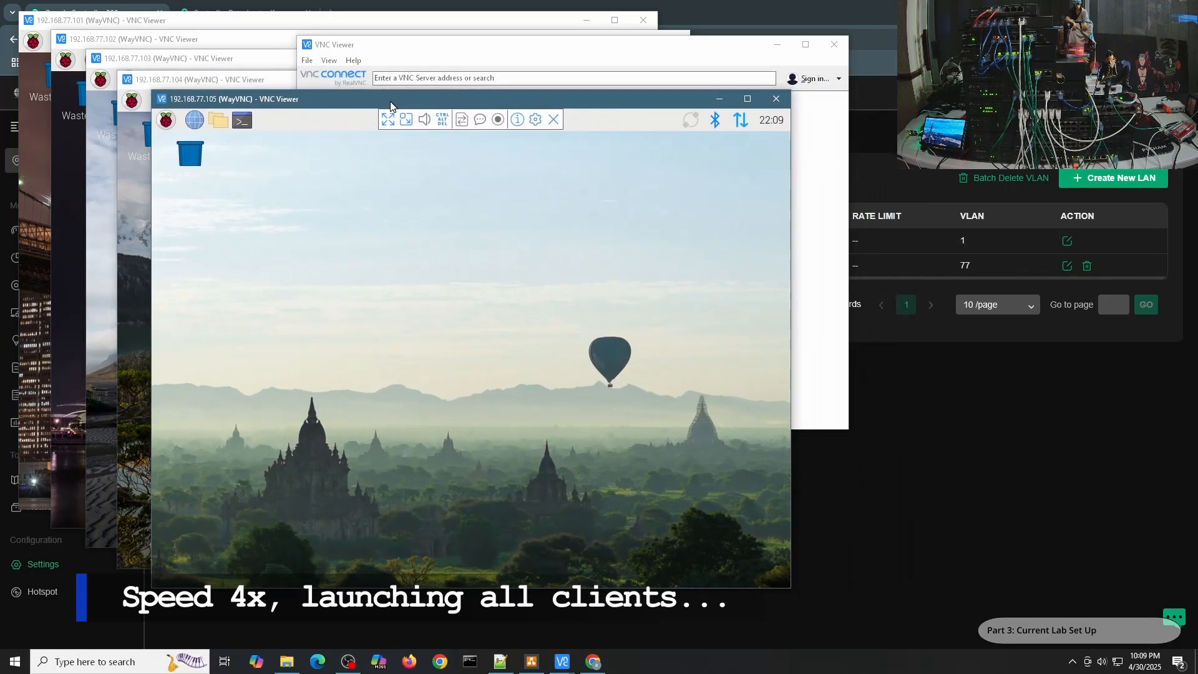
- Move the VNC address book aside and open cascaded sessions to 192.168.77.106 through 192.168.77.109
left_click_drag(584, 44, 882, 94)
double_click(647, 268)
left_click_drag(451, 86, 357, 121)
left_click(904, 407)
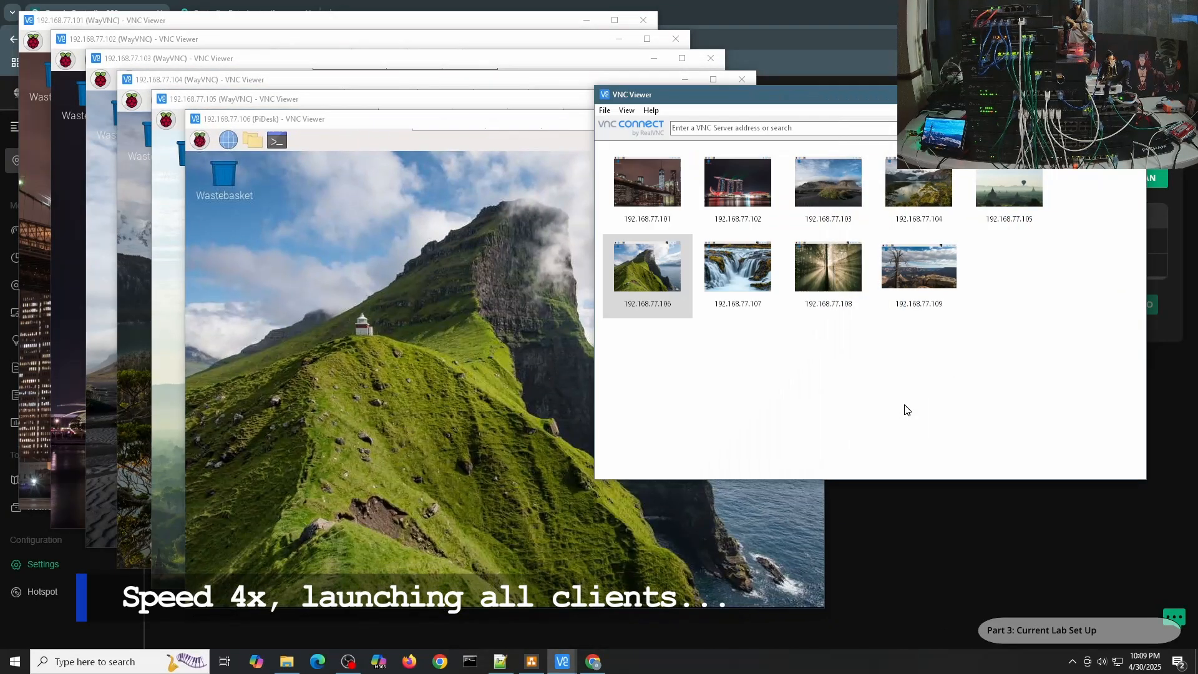
double_click(737, 268)
left_click_drag(548, 81, 487, 136)
left_click(890, 374)
double_click(823, 268)
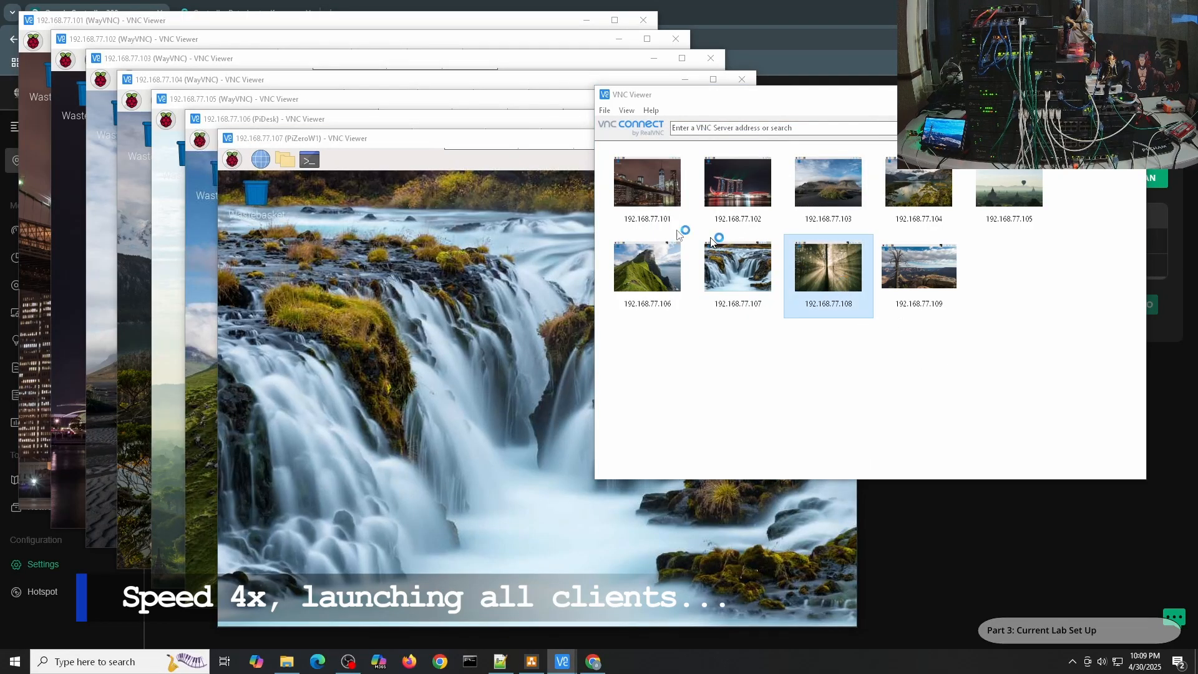
left_click_drag(559, 86, 548, 174)
double_click(923, 267)
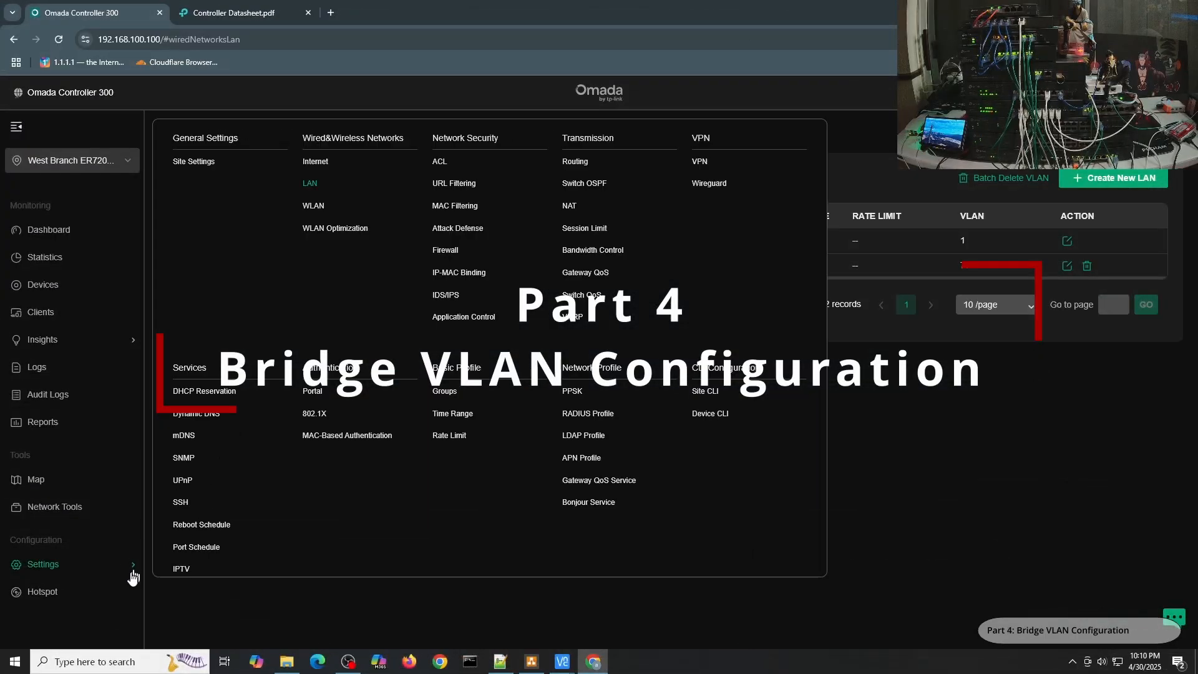
- In the Omada controller, start a new LAN named "1xx - First Floor" on interfaces WAN/LAN1, WAN/LAN2, LAN1 and LAN2
mouse_move(133, 569)
left_click(307, 183)
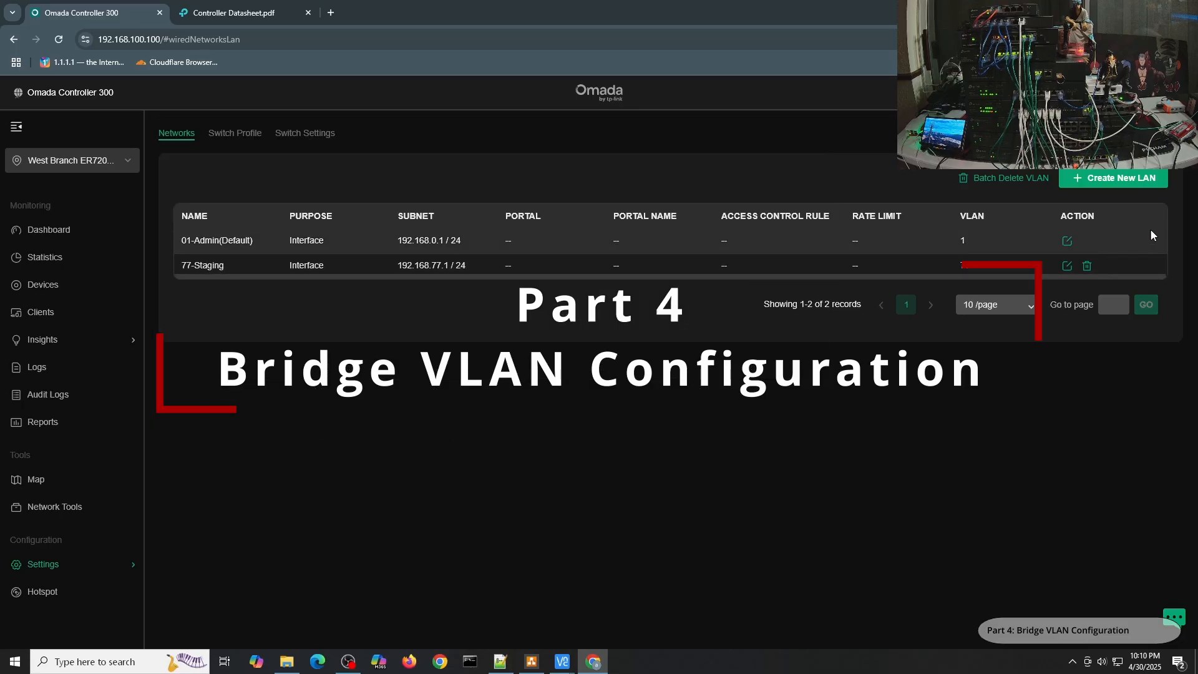
left_click(1115, 179)
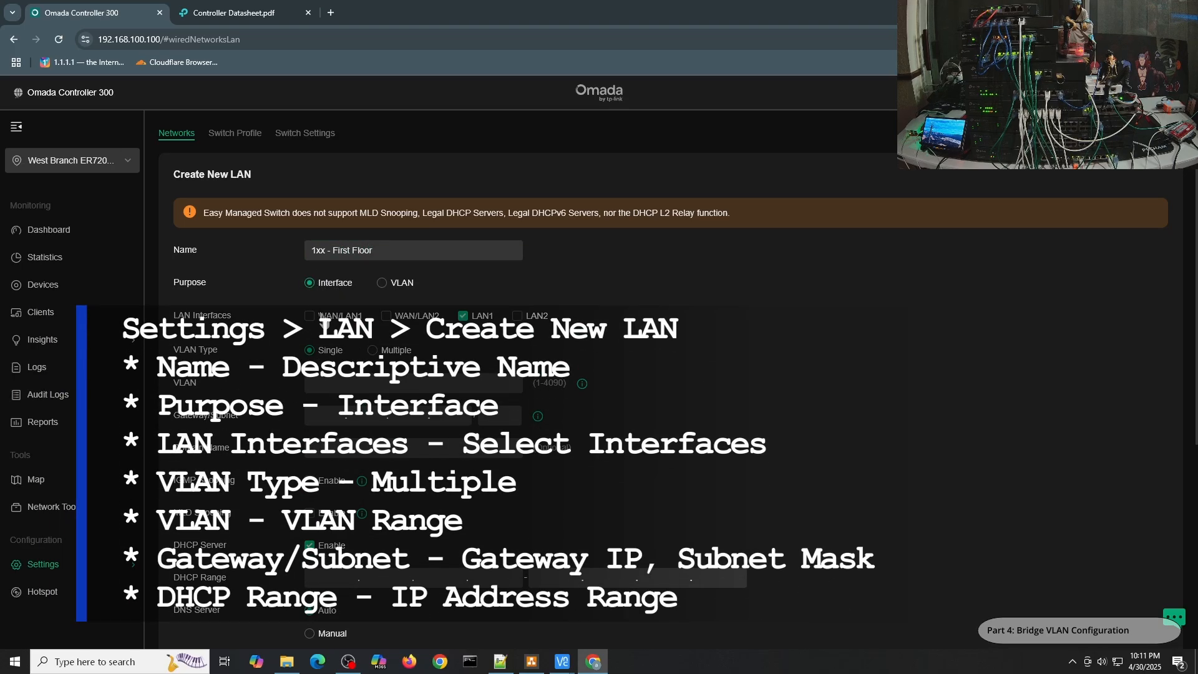
left_click(325, 319)
left_click(518, 316)
left_click(387, 317)
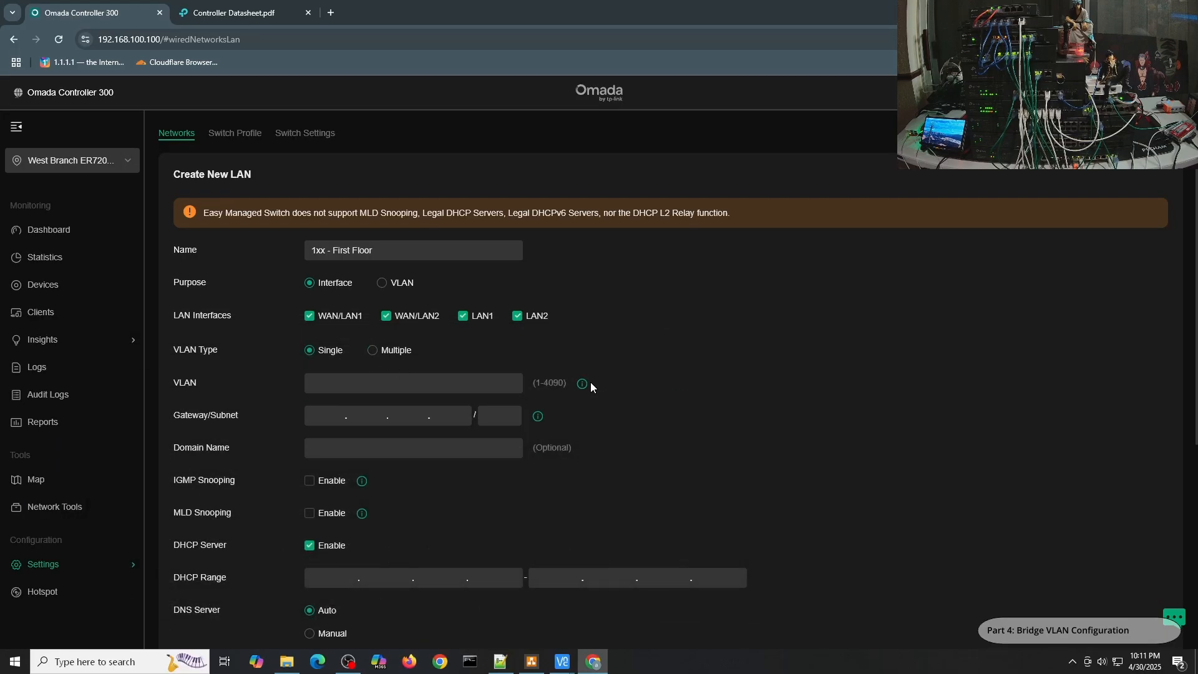
- Set the new LAN's VLAN type to Multiple with VLAN range 2-20, and its gateway/subnet to 192.168.10.1/24
mouse_move(584, 385)
left_click(384, 357)
left_click(382, 376)
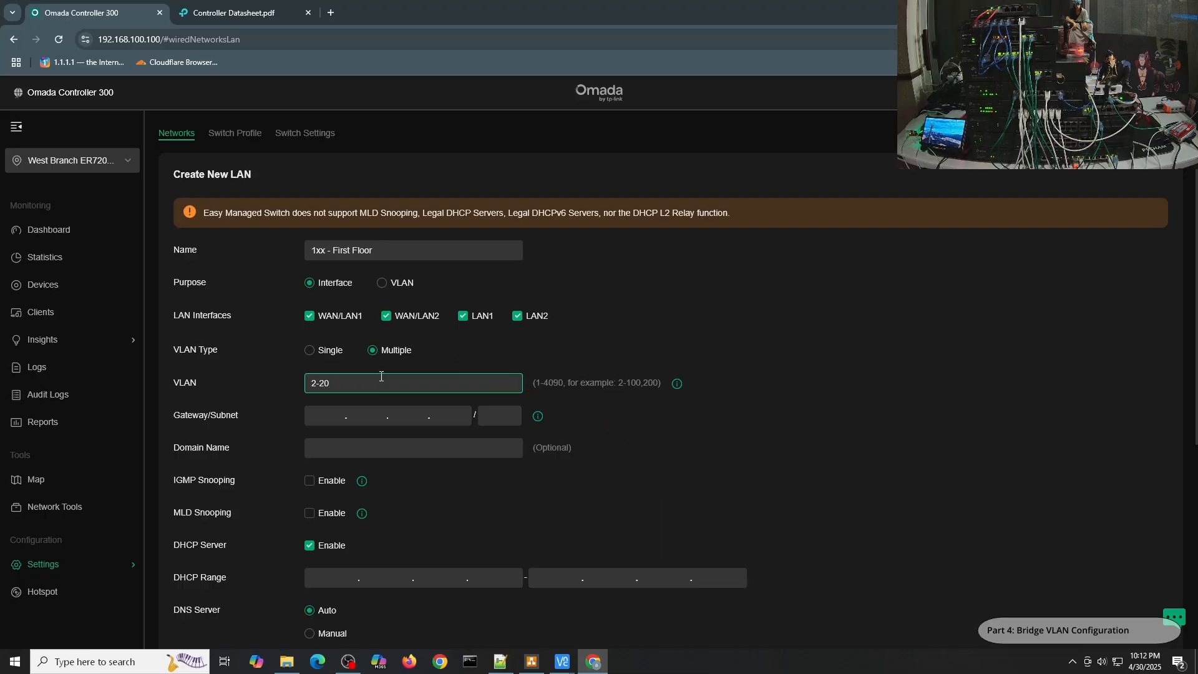
left_click(324, 413)
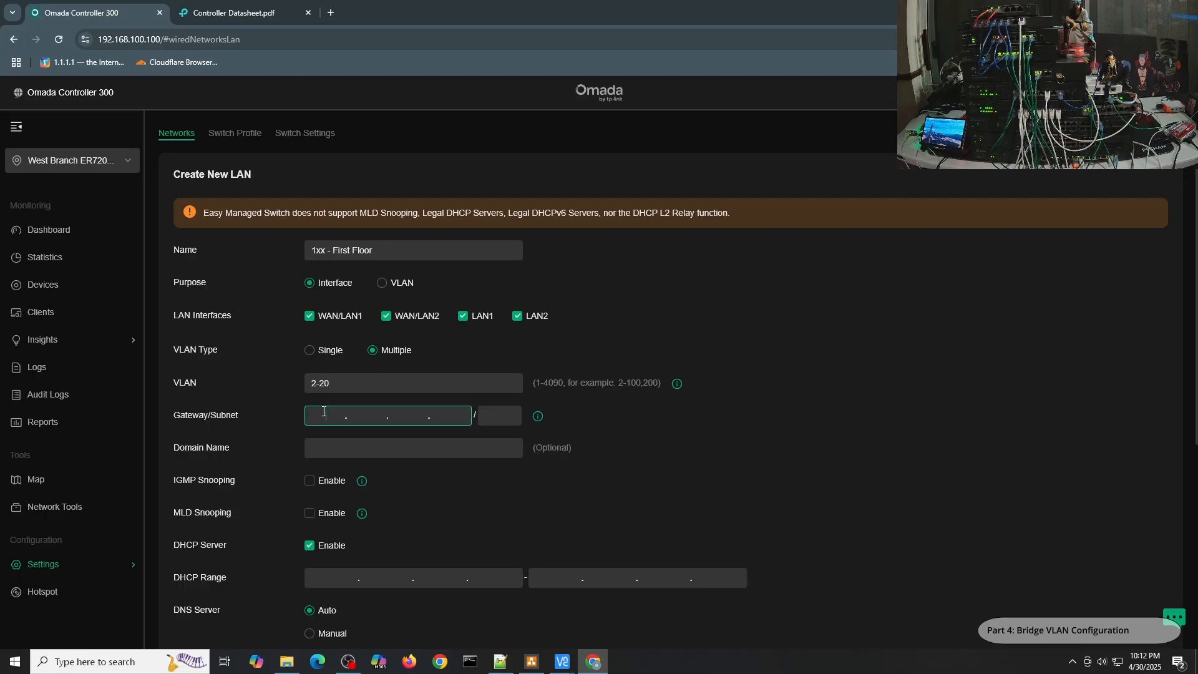
type("192.")
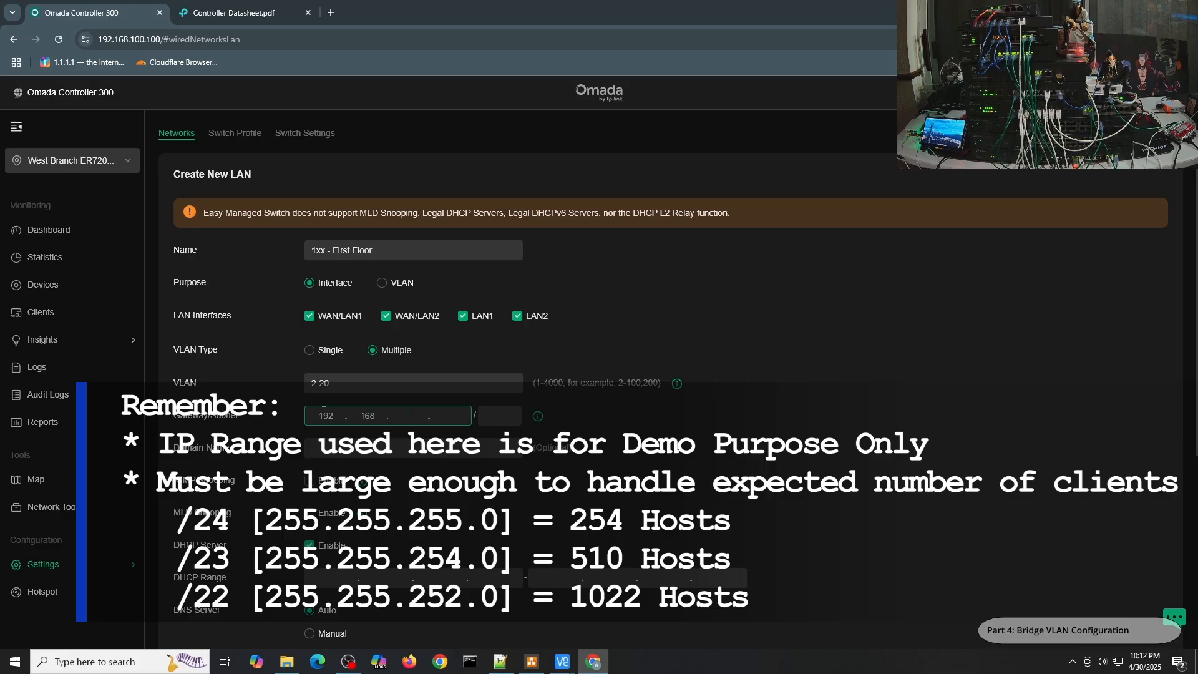
type("168.10.1/24")
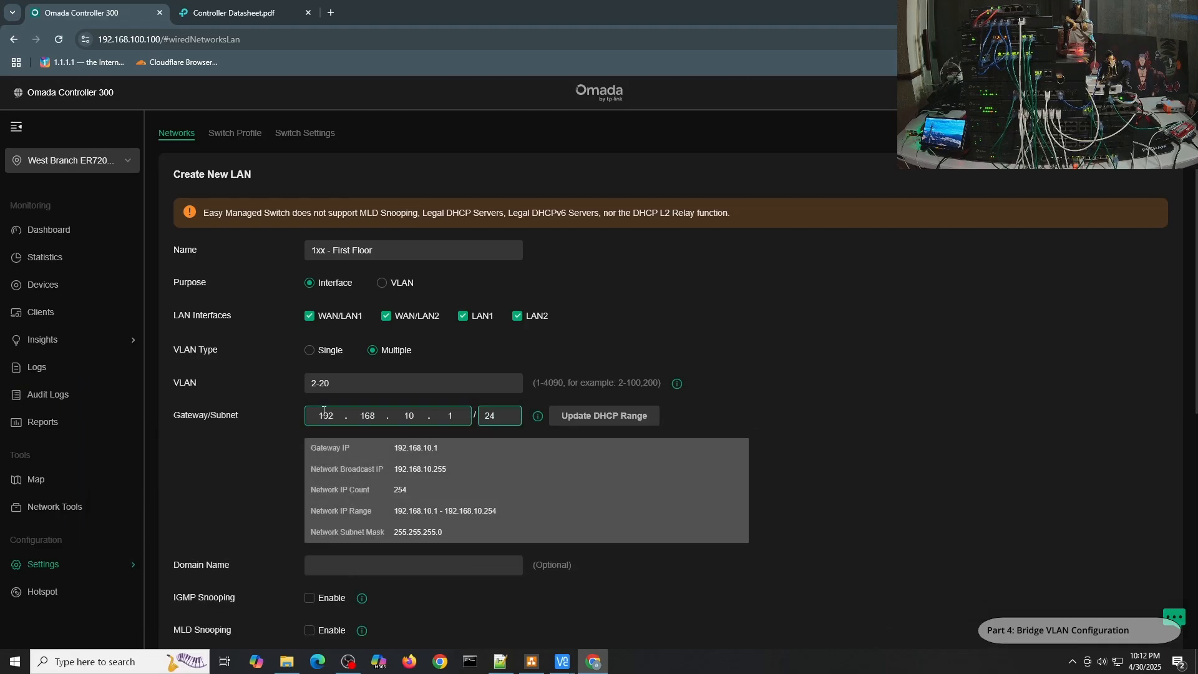
- Update the DHCP range from the subnet, change its start address to 192.168.10.101, and save the LAN
left_click(573, 420)
scroll(503, 585, "down", 2)
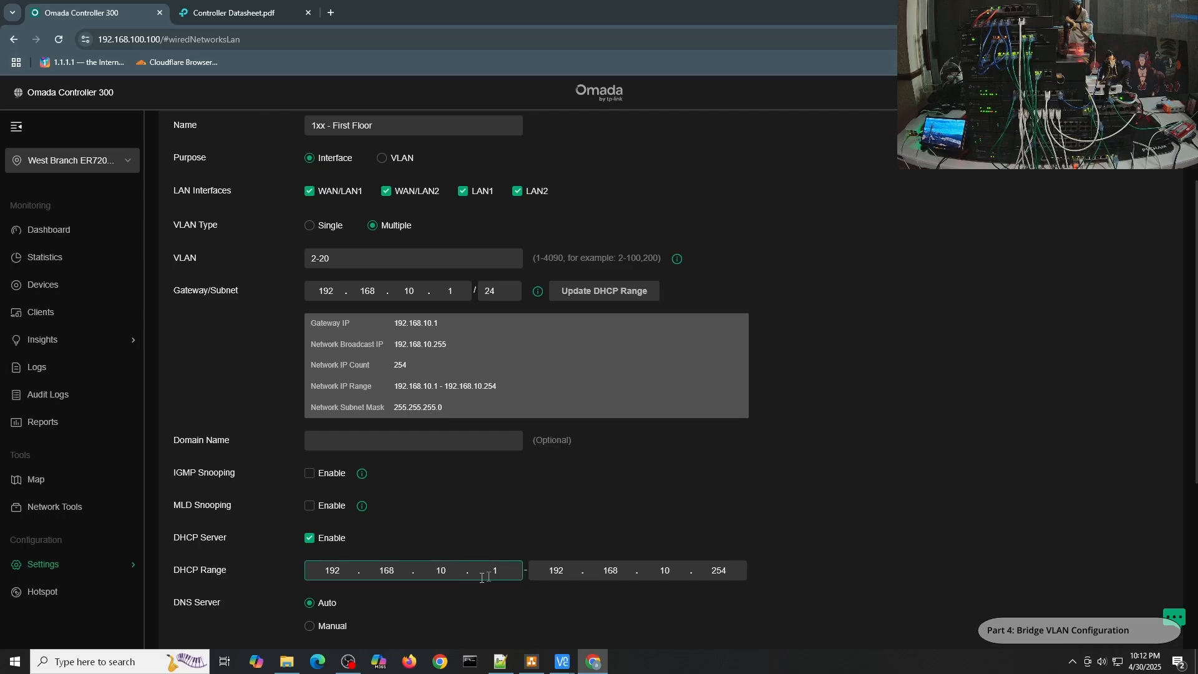
left_click(512, 570)
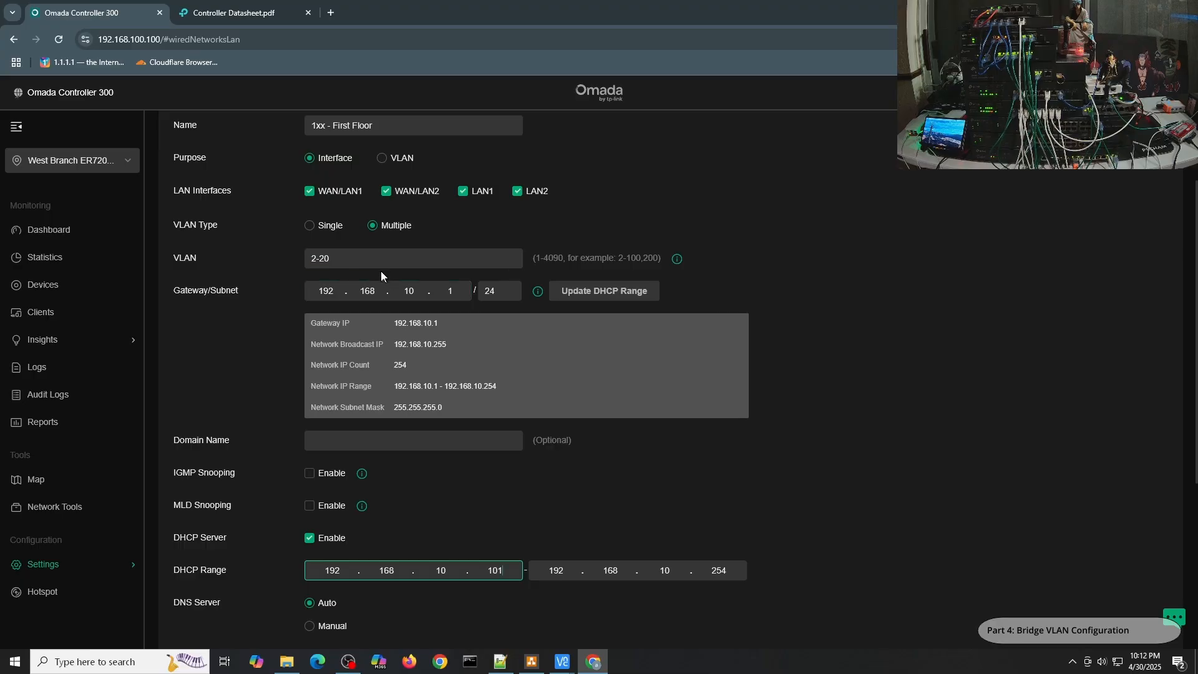
scroll(504, 418, "down", 5)
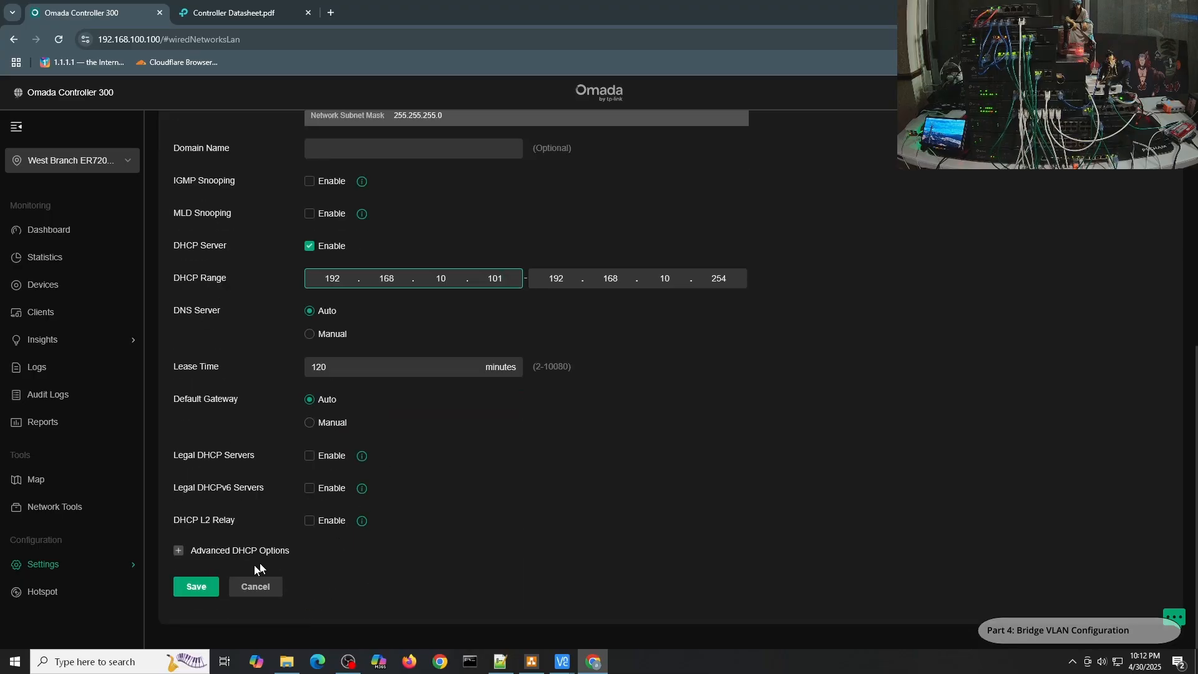
left_click(208, 591)
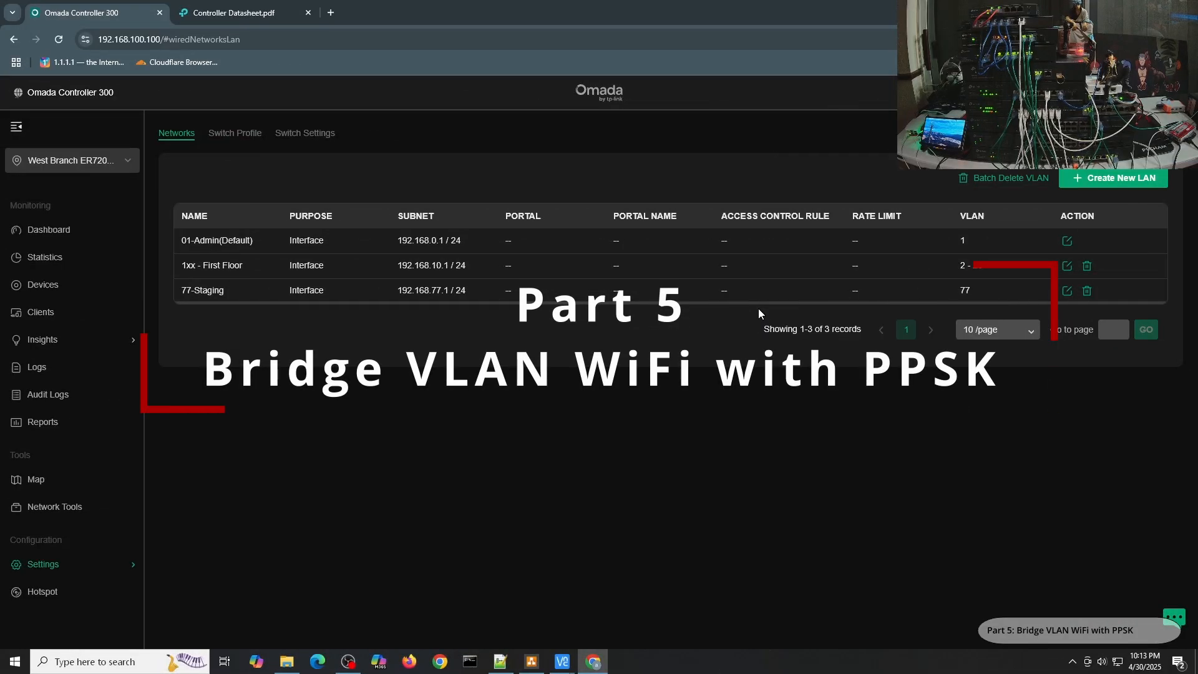
- Start a new PPSK profile named "First Floor MDUs"
mouse_move(92, 575)
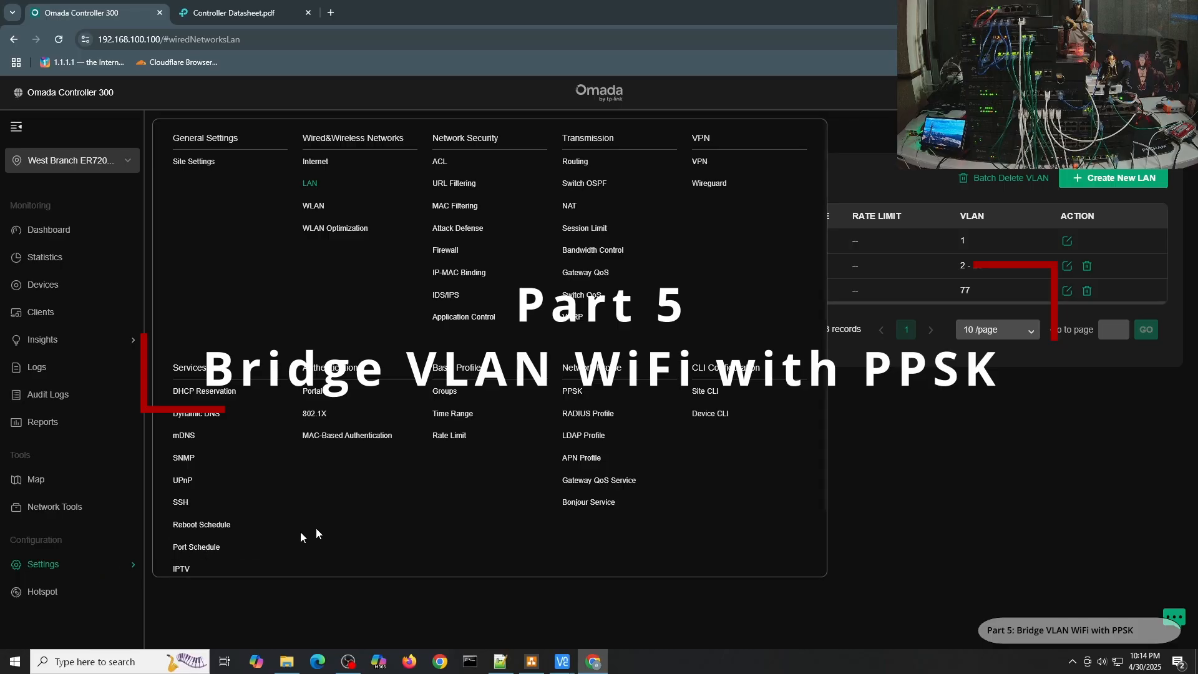
left_click(571, 392)
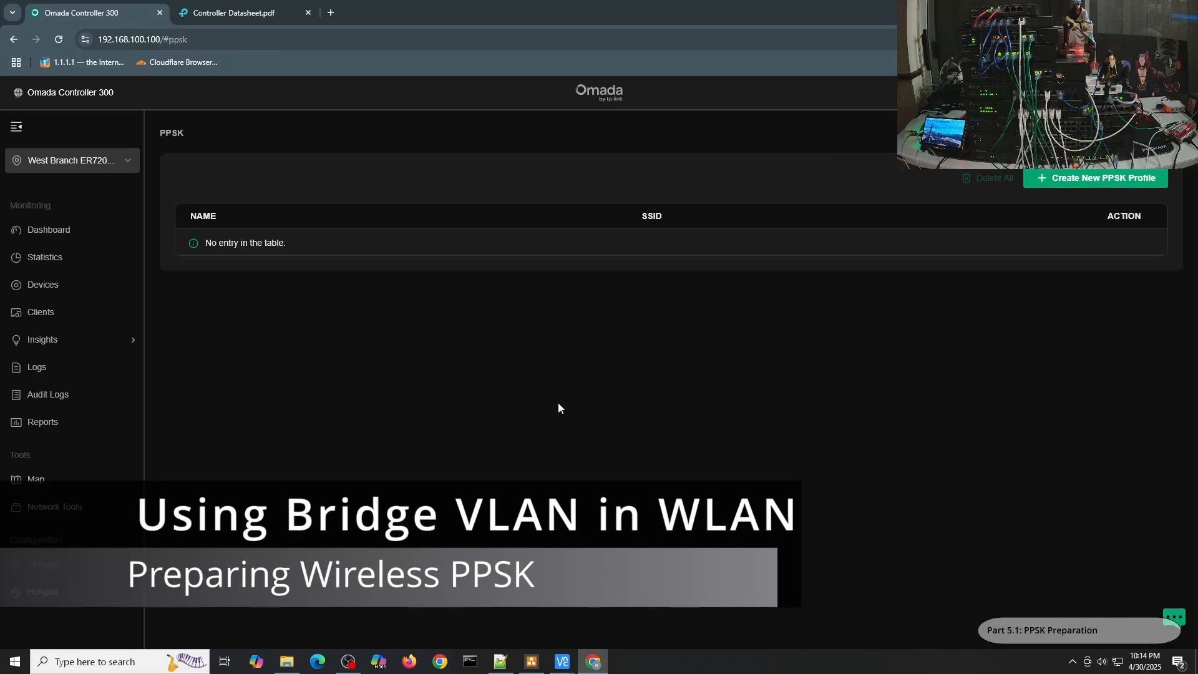
left_click(1089, 179)
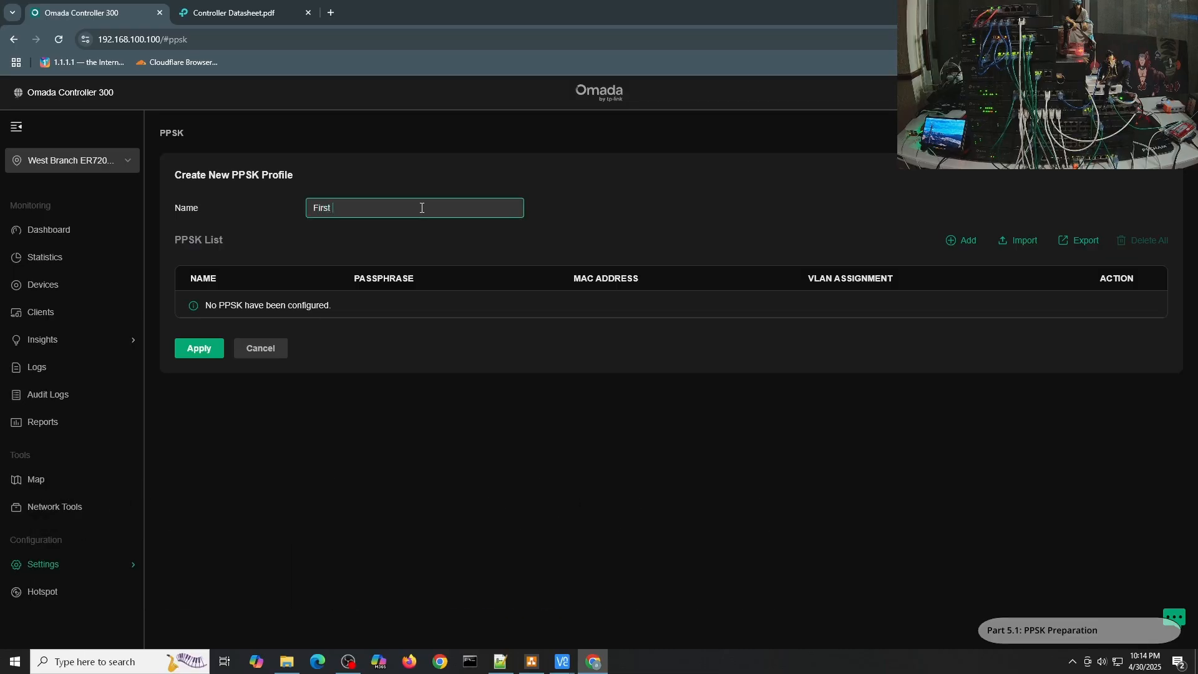
type("First Floor M")
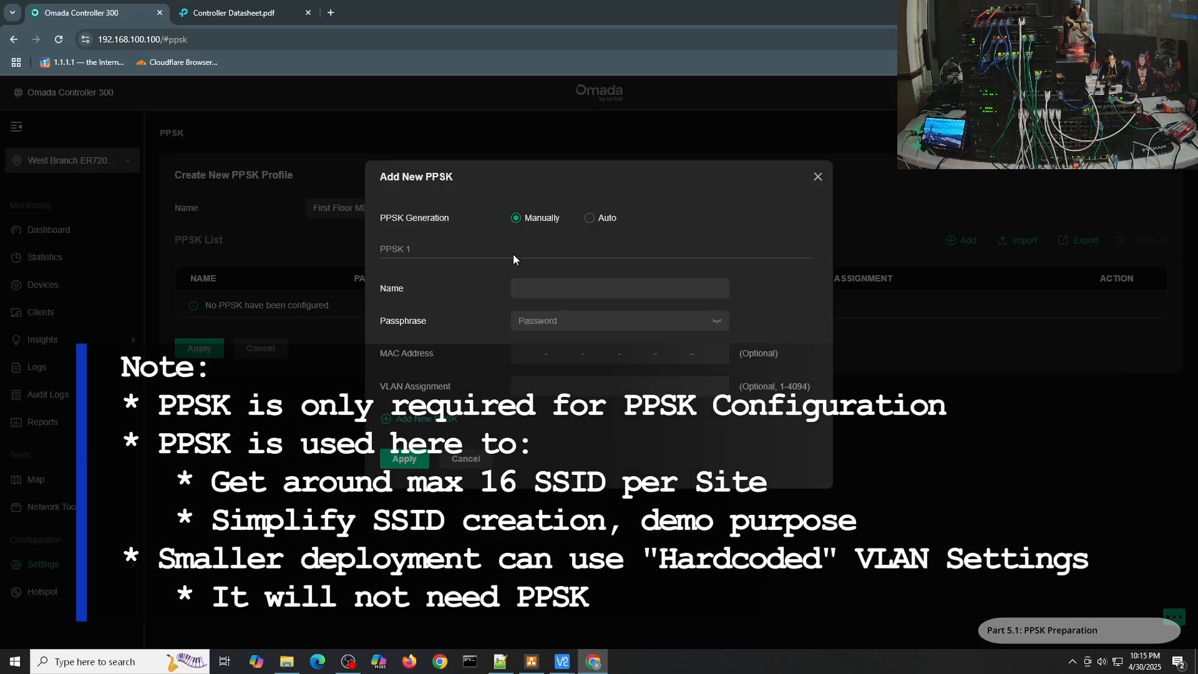
- Auto-generate 10 PPSKs with name prefix "Room1-" and passphrase length 8, leaving the VLAN assignment empty
left_click(602, 220)
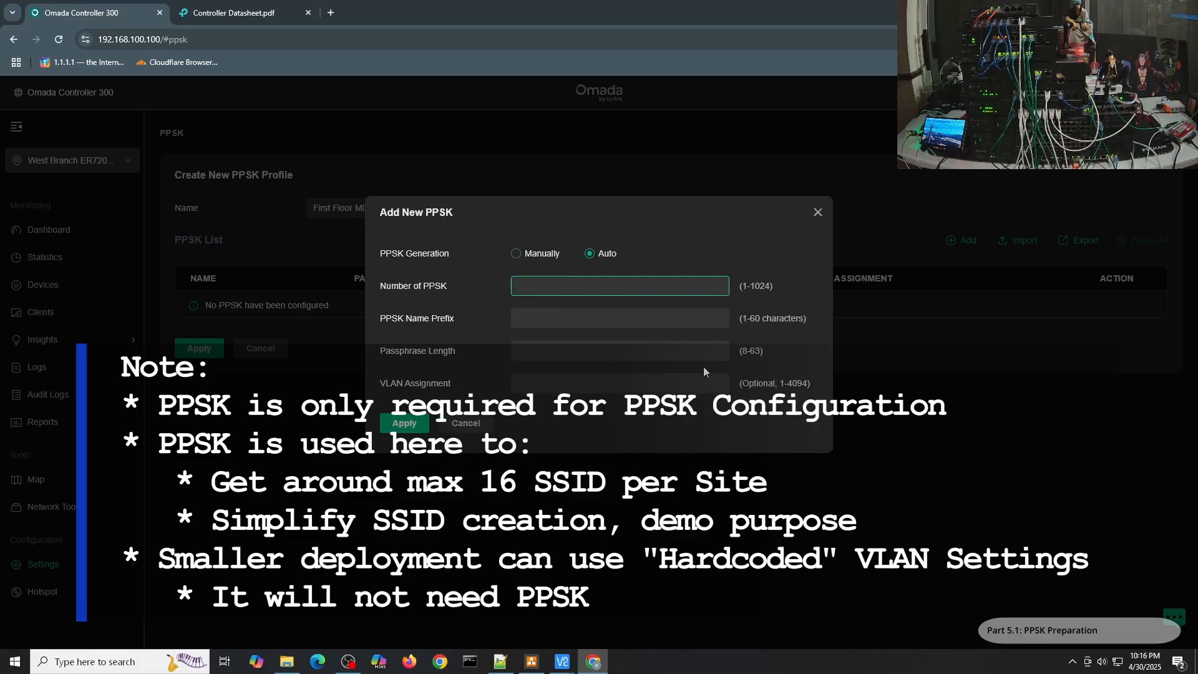
type("10")
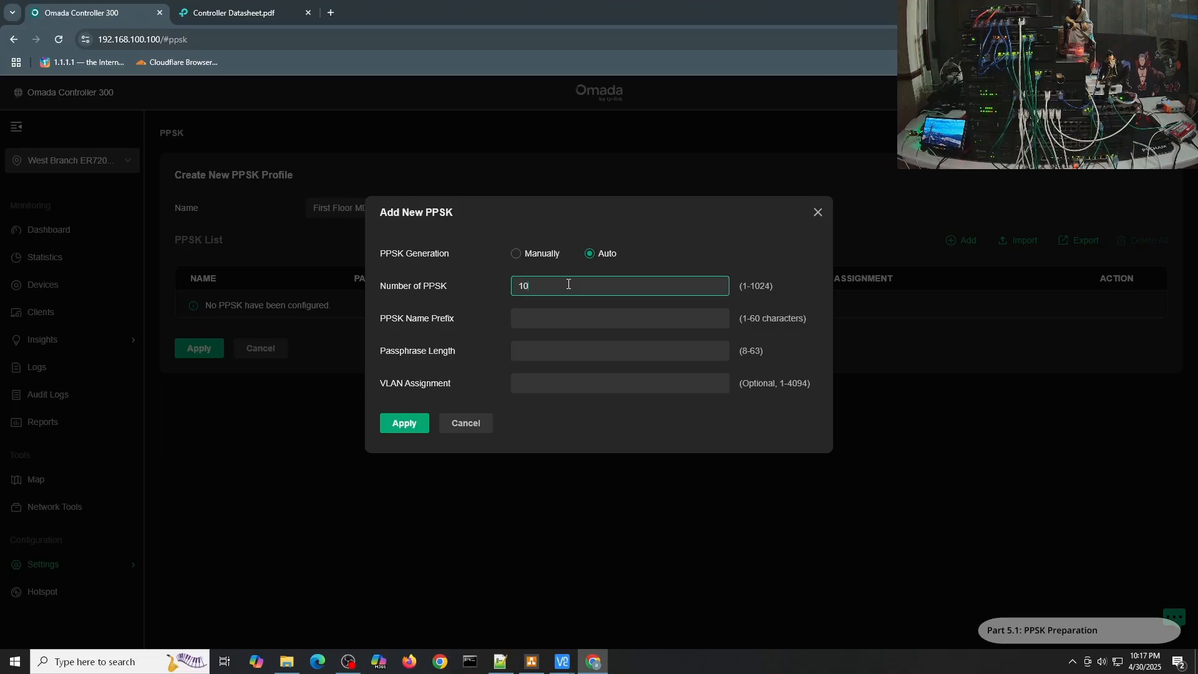
left_click(553, 316)
type("R")
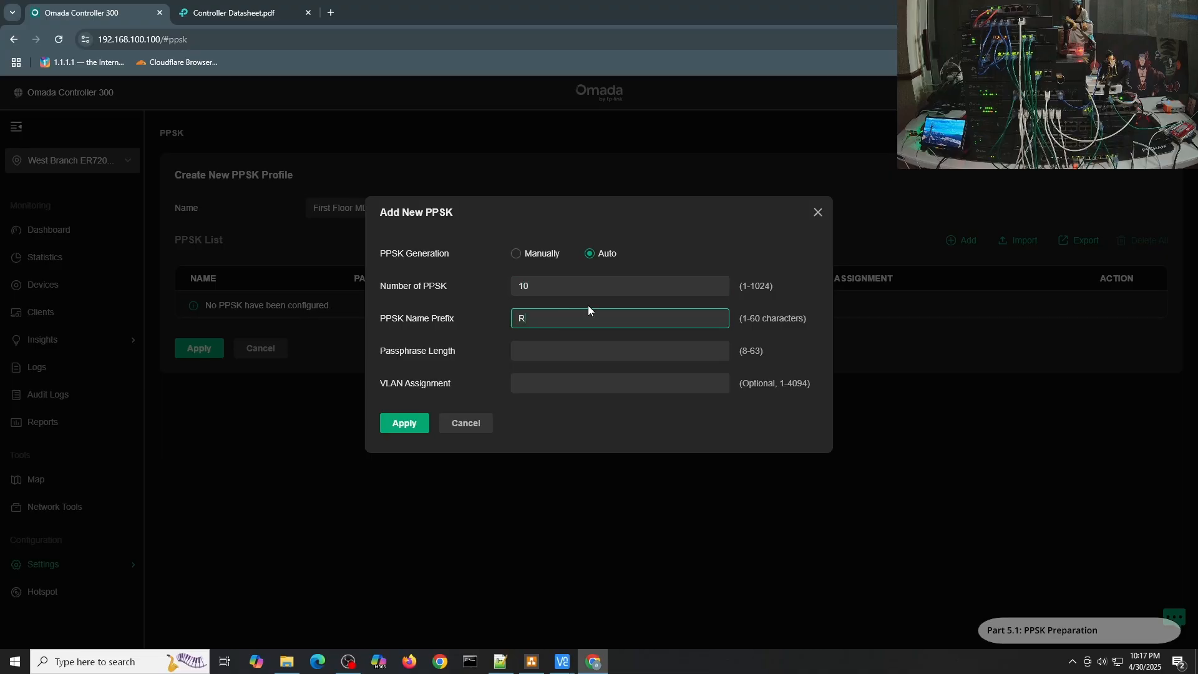
type("oom1-")
left_click(585, 355)
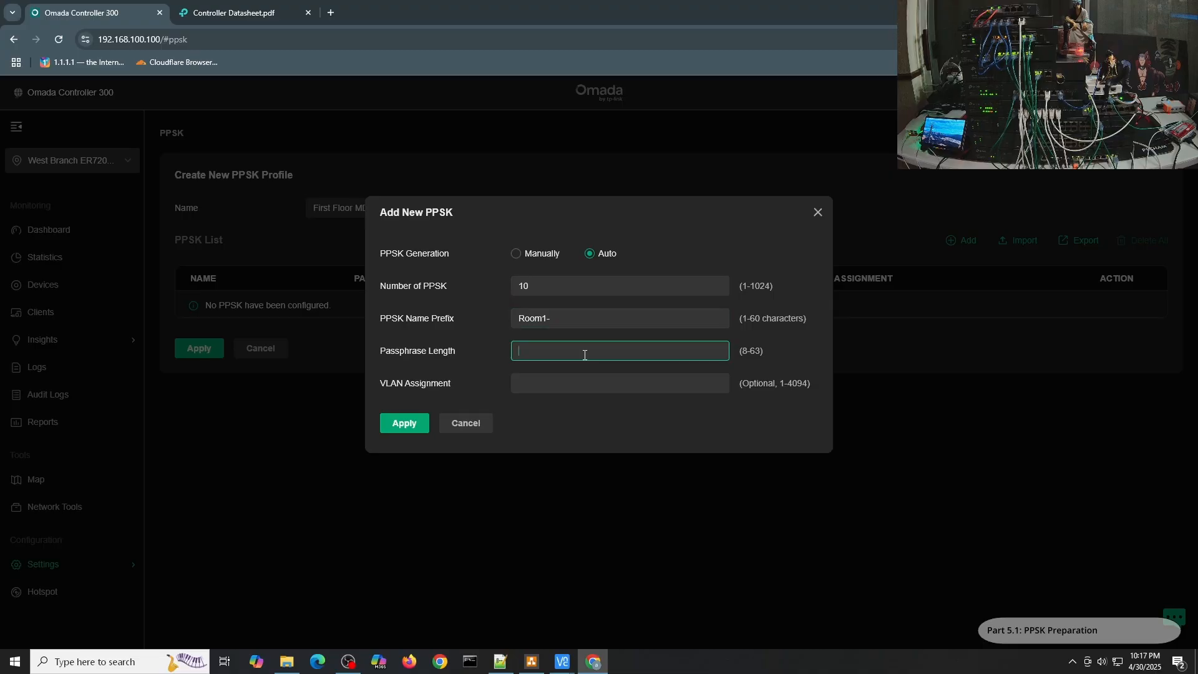
left_click(576, 380)
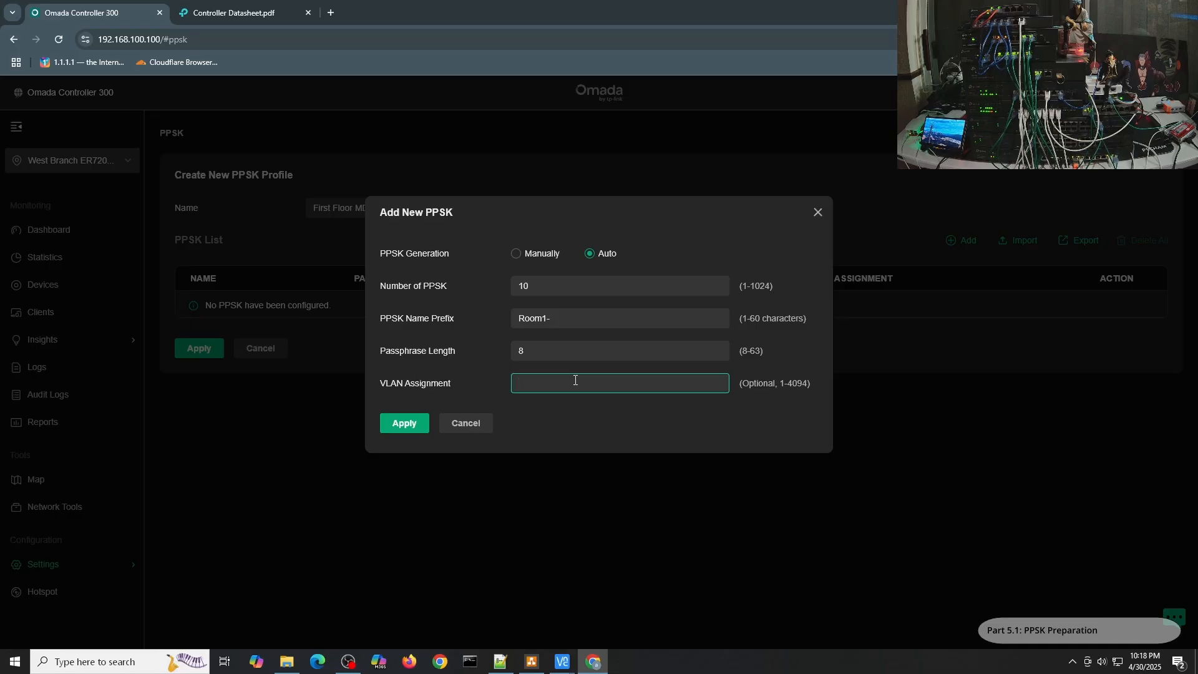
left_click(404, 424)
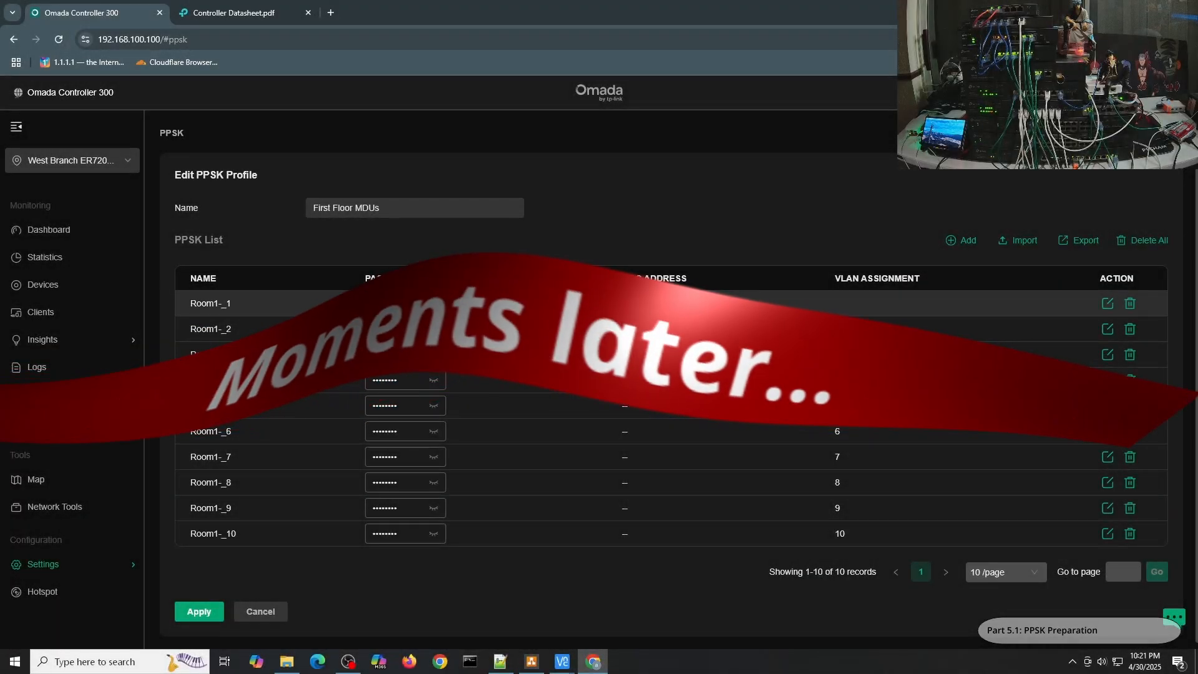
- Reveal the passphrases of PPSK entries Room1-_3 through Room1-_10 in the First Floor MDUs profile
left_click(434, 354)
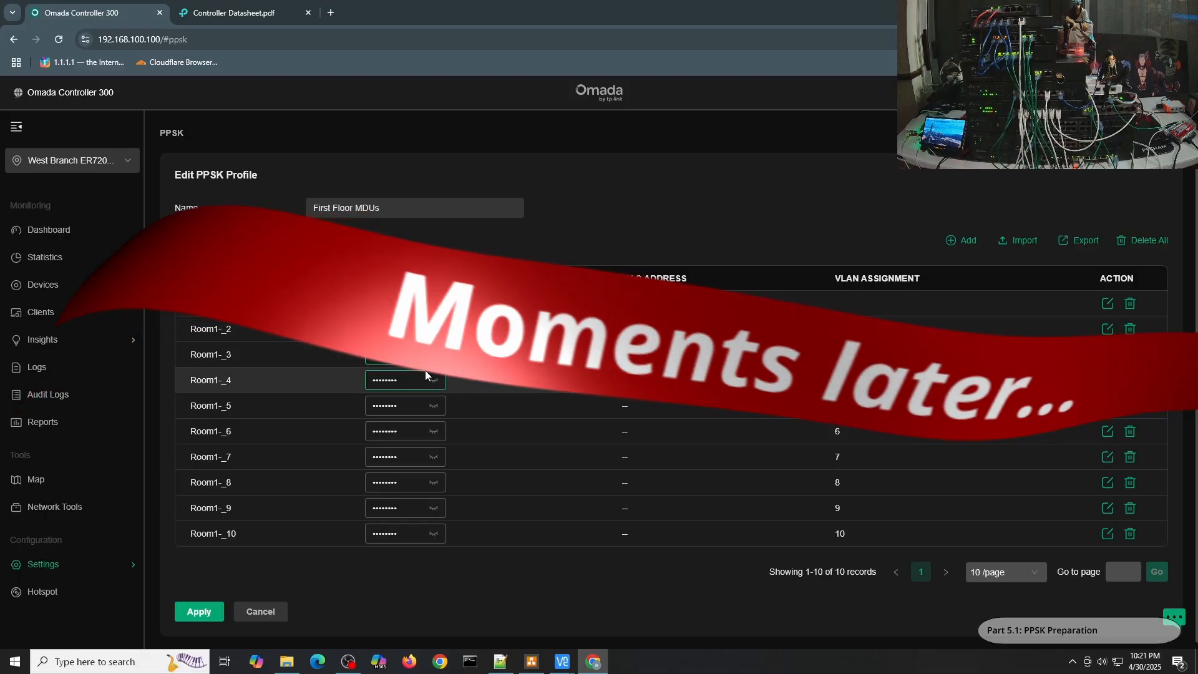
left_click(434, 380)
left_click(433, 407)
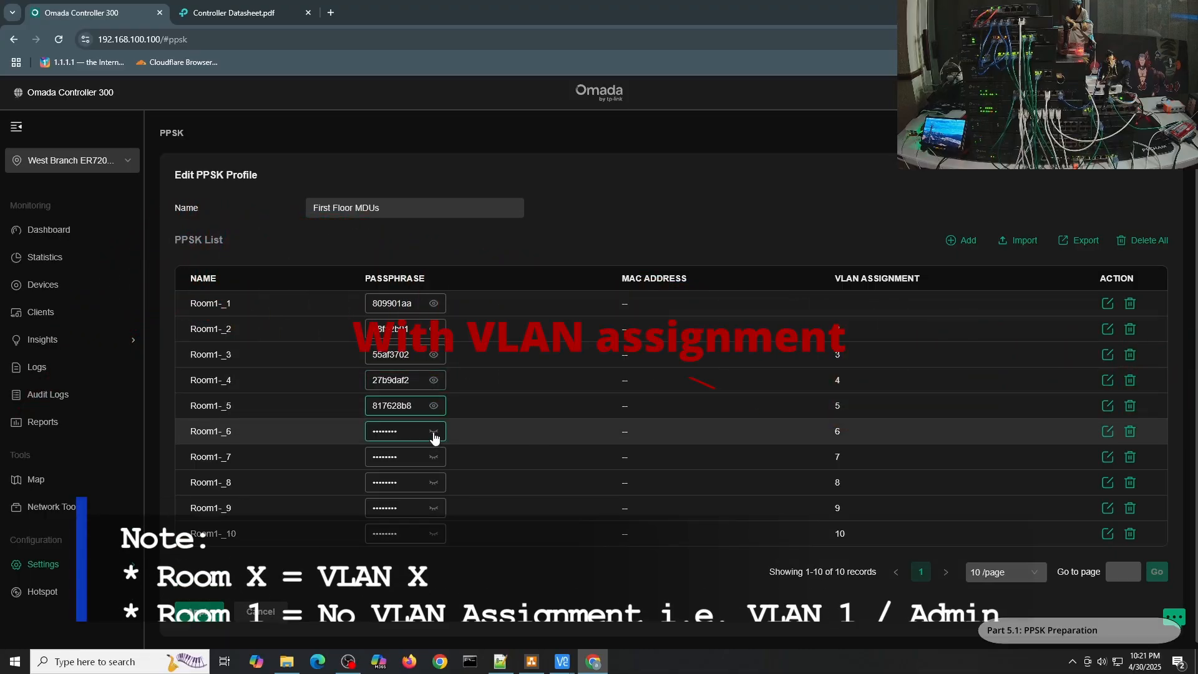
left_click(433, 431)
left_click(433, 457)
left_click(434, 482)
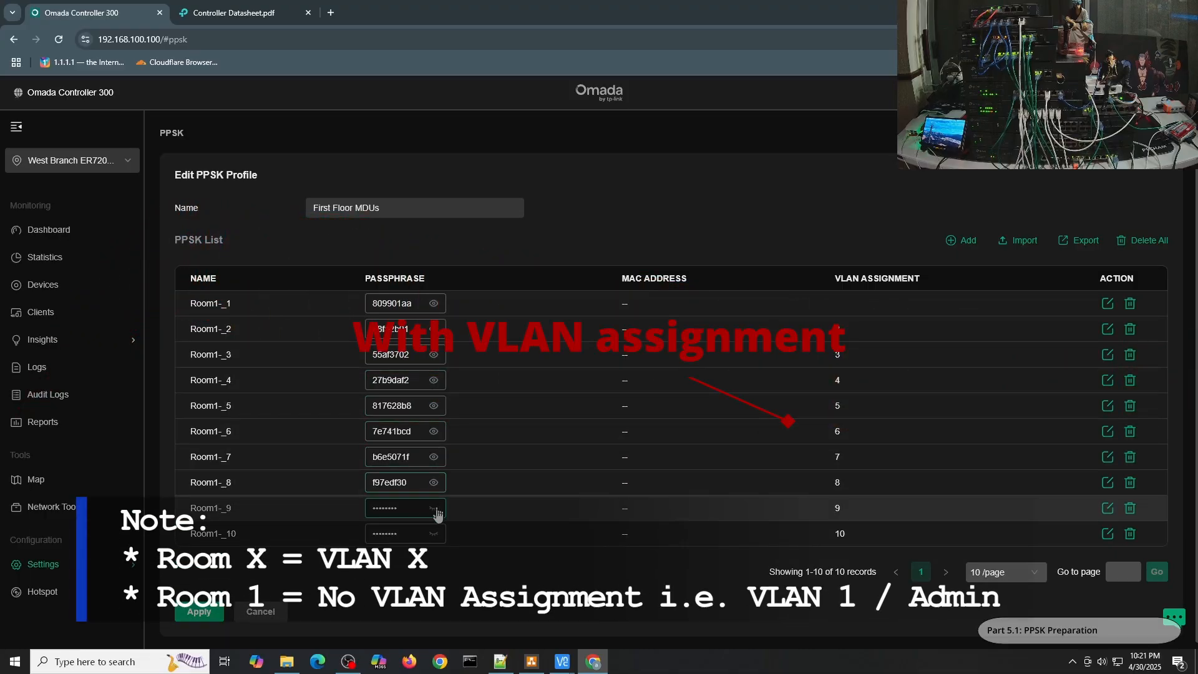
left_click(433, 508)
left_click(434, 534)
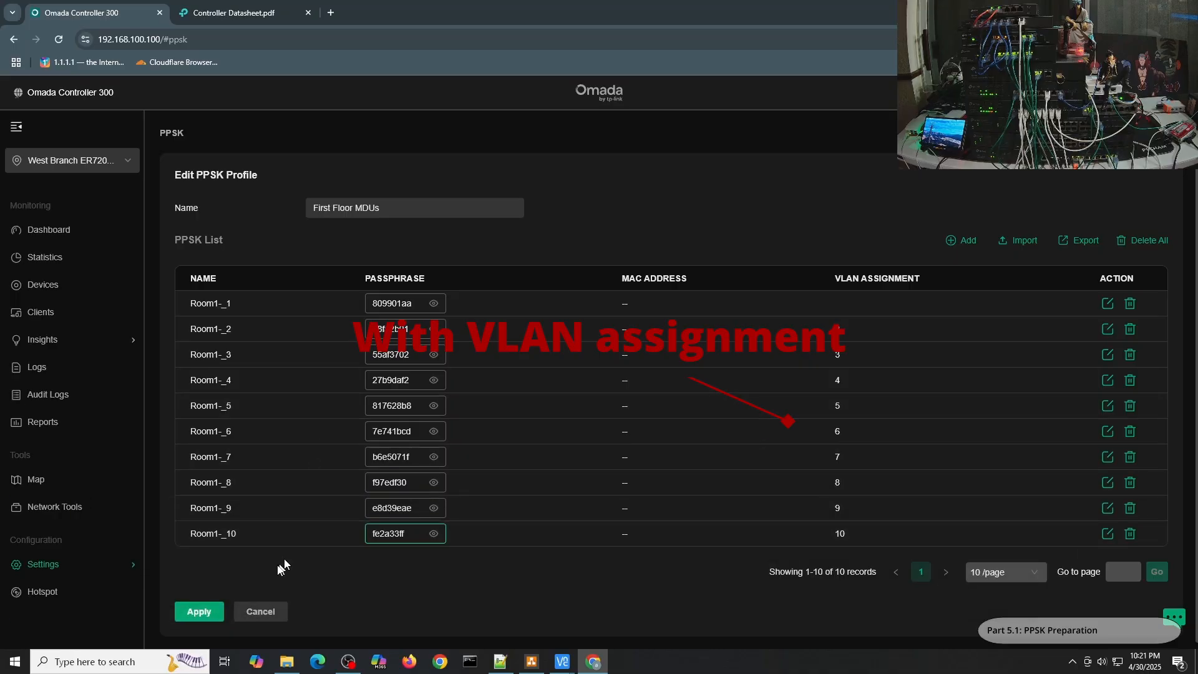
- Save the First Floor MDUs PPSK profile and start a new wireless network with the SSID "MDUWiFi"
left_click(211, 614)
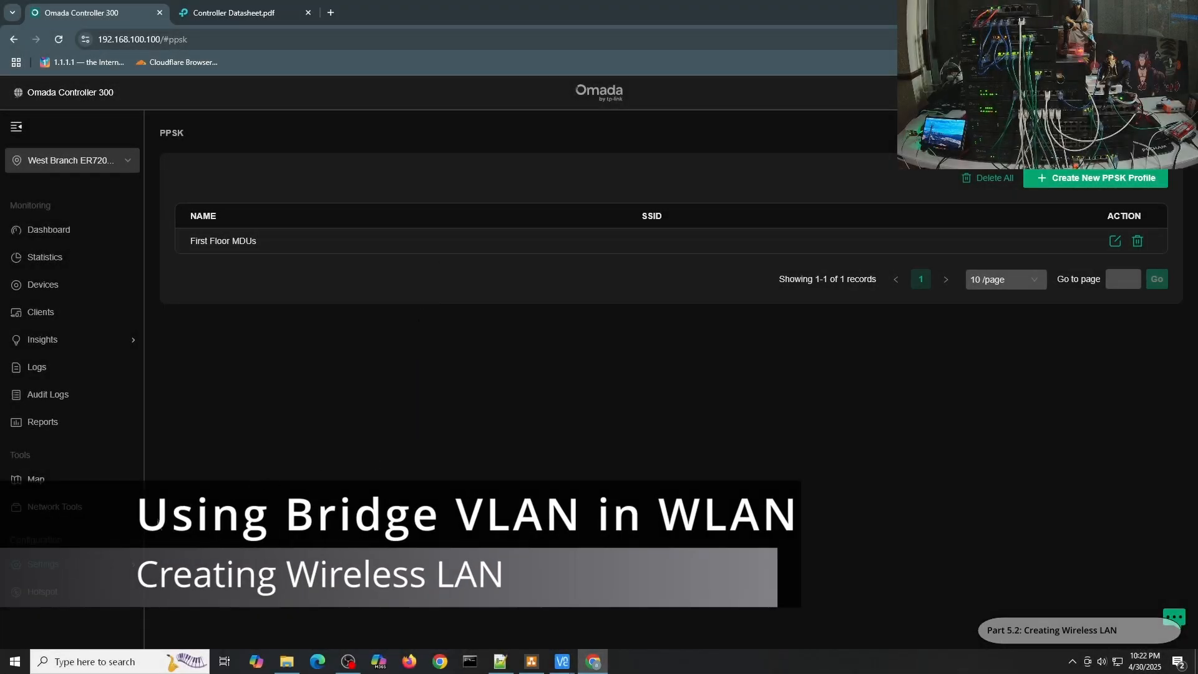
mouse_move(123, 565)
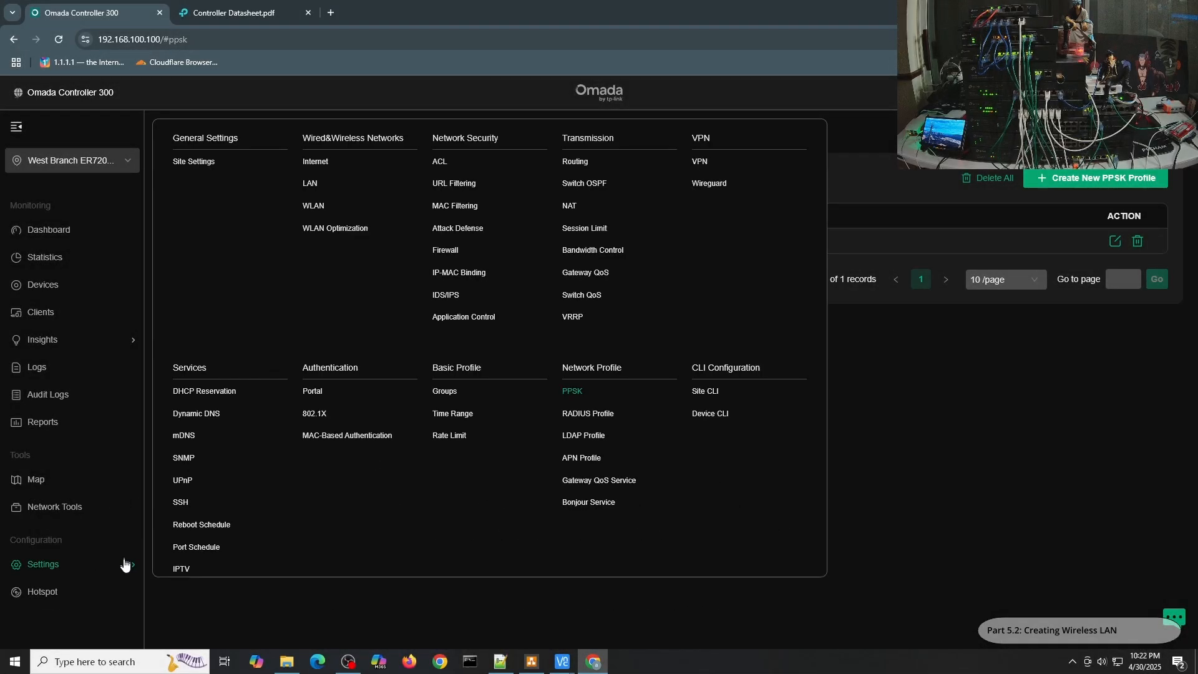
left_click(321, 212)
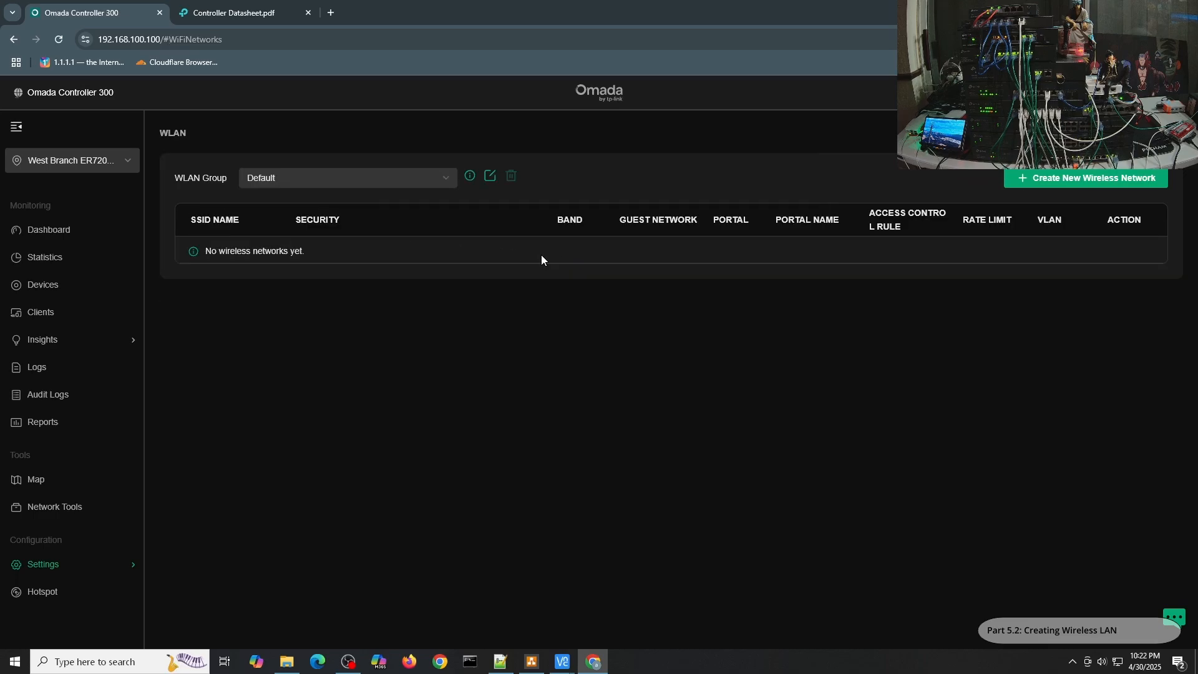
left_click(1065, 181)
left_click(392, 207)
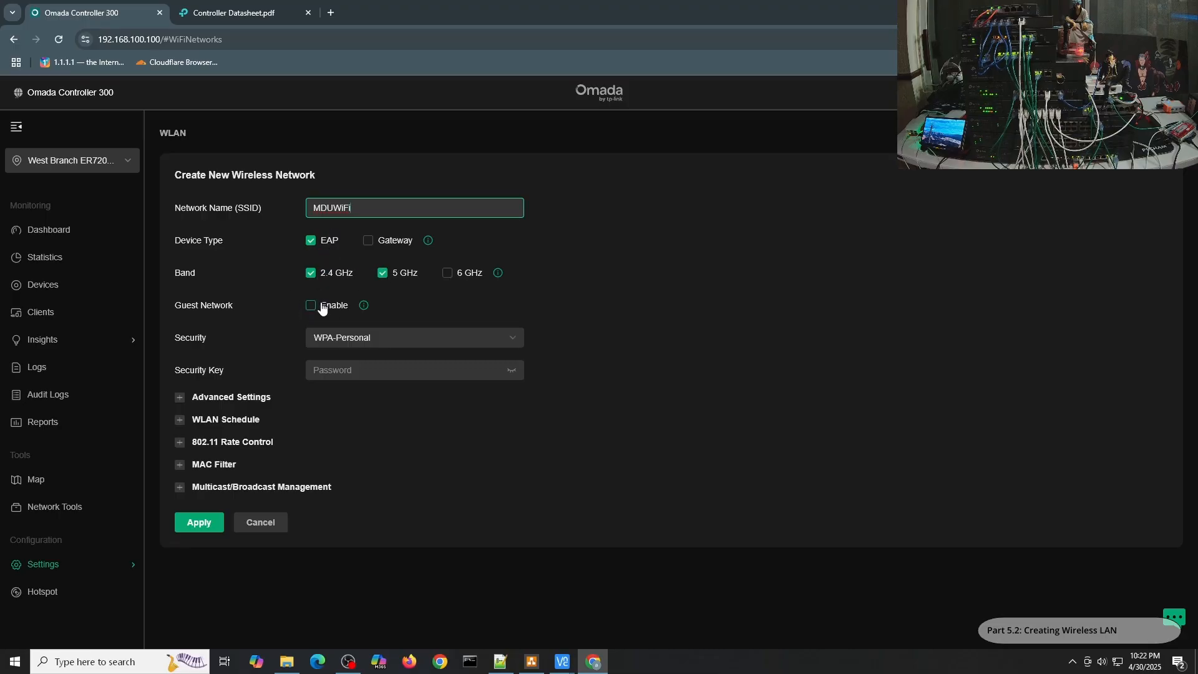
- Set the MDUWiFi network's security to PPSK without RADIUS with the First Floor MDUs profile, and save the network
left_click(489, 340)
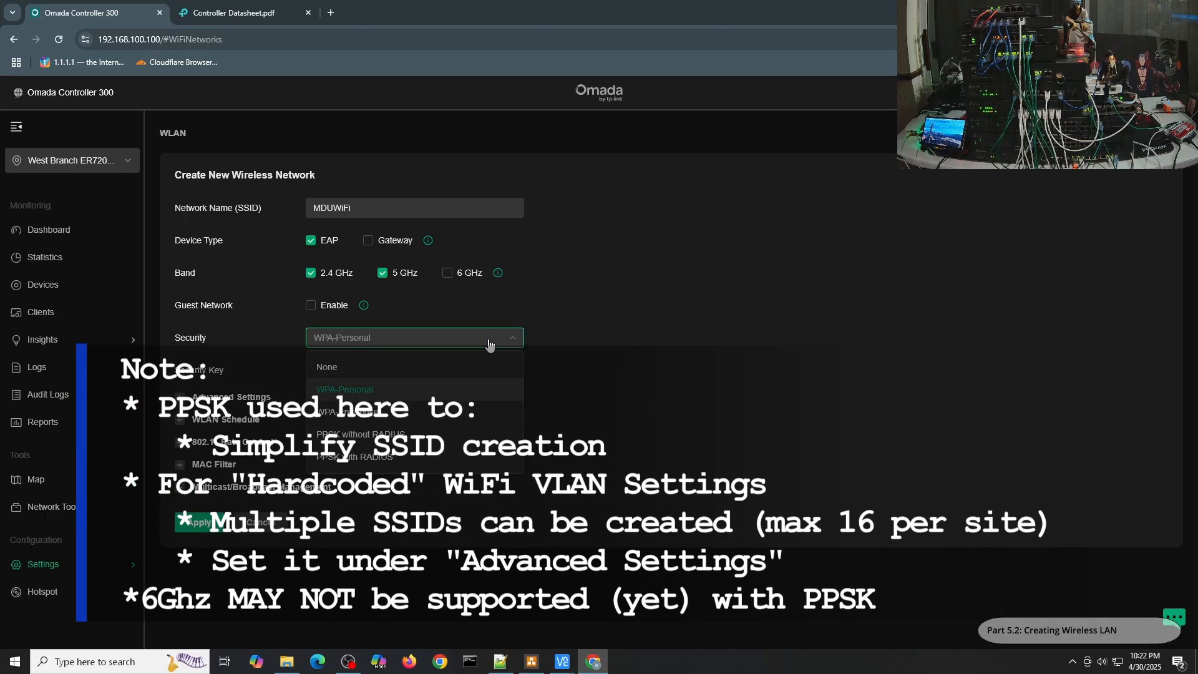
left_click(421, 438)
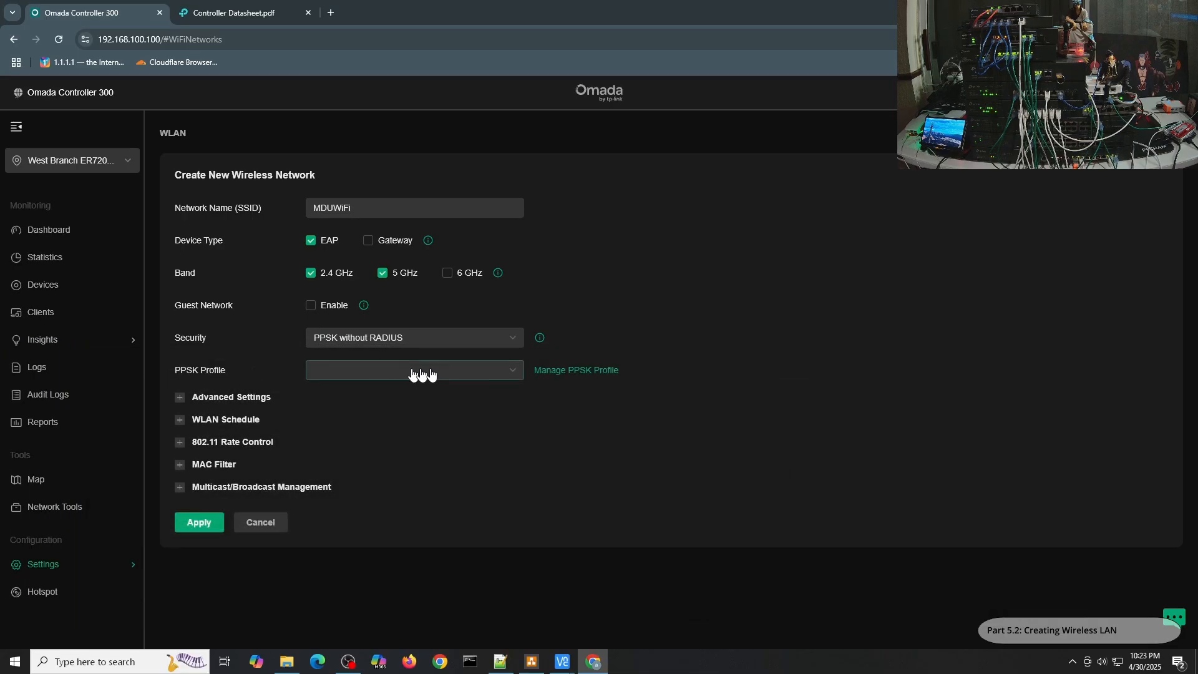
left_click(513, 374)
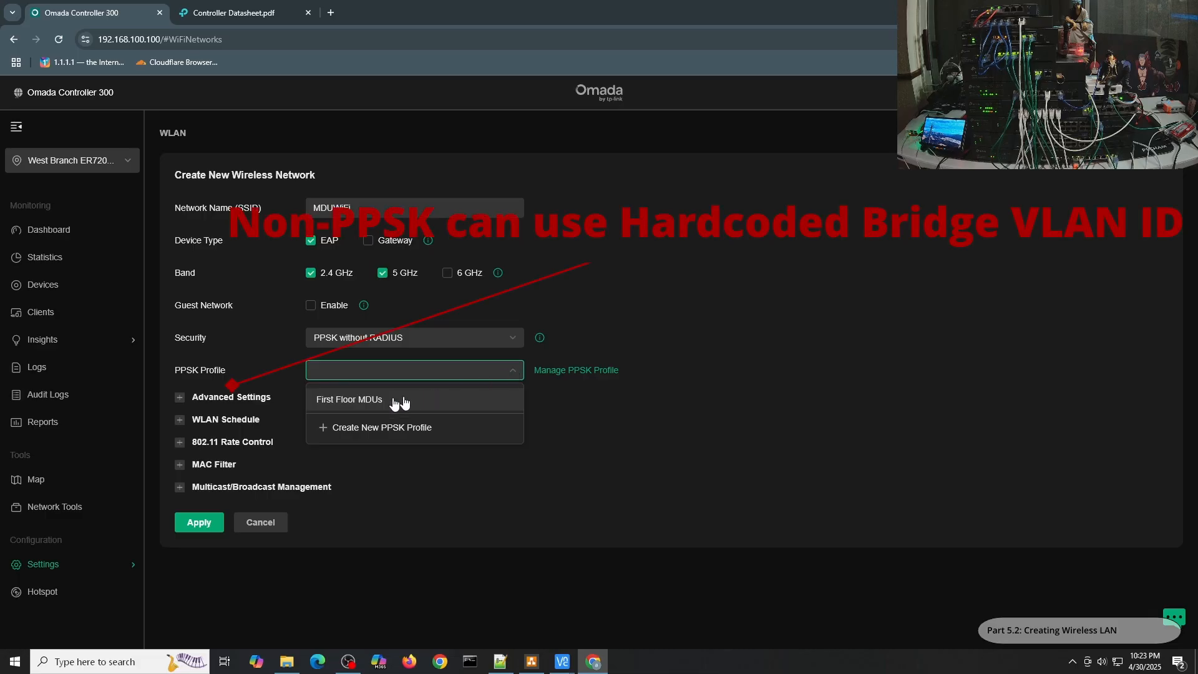
left_click(372, 400)
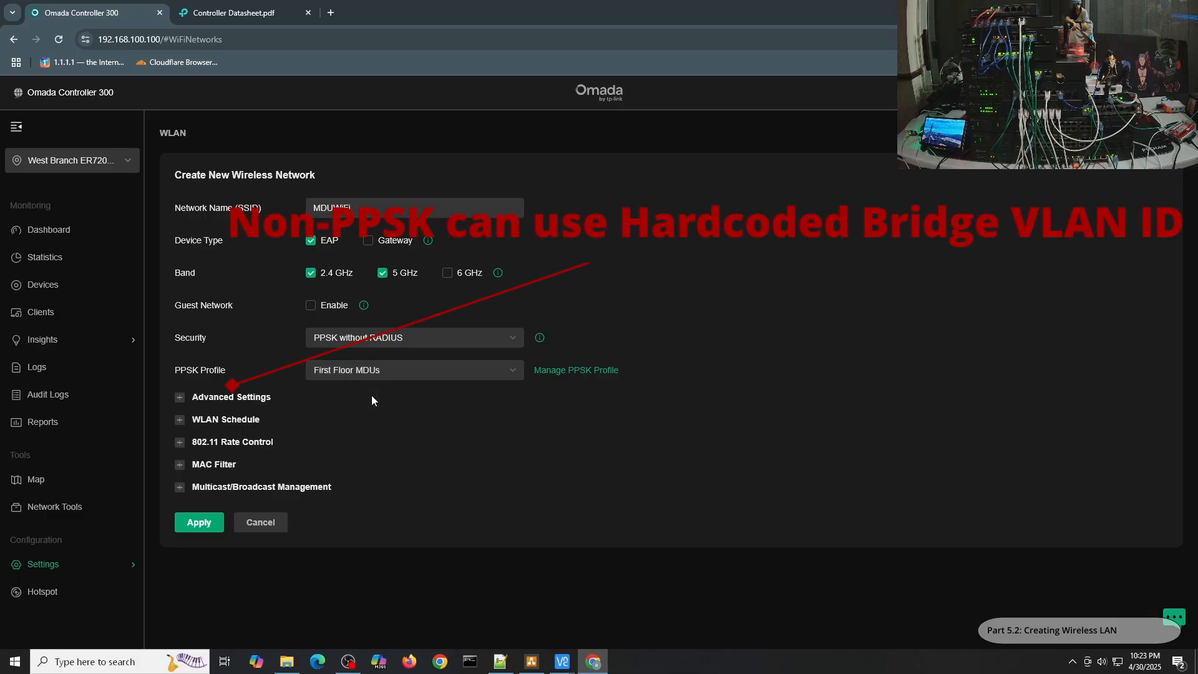
left_click(199, 525)
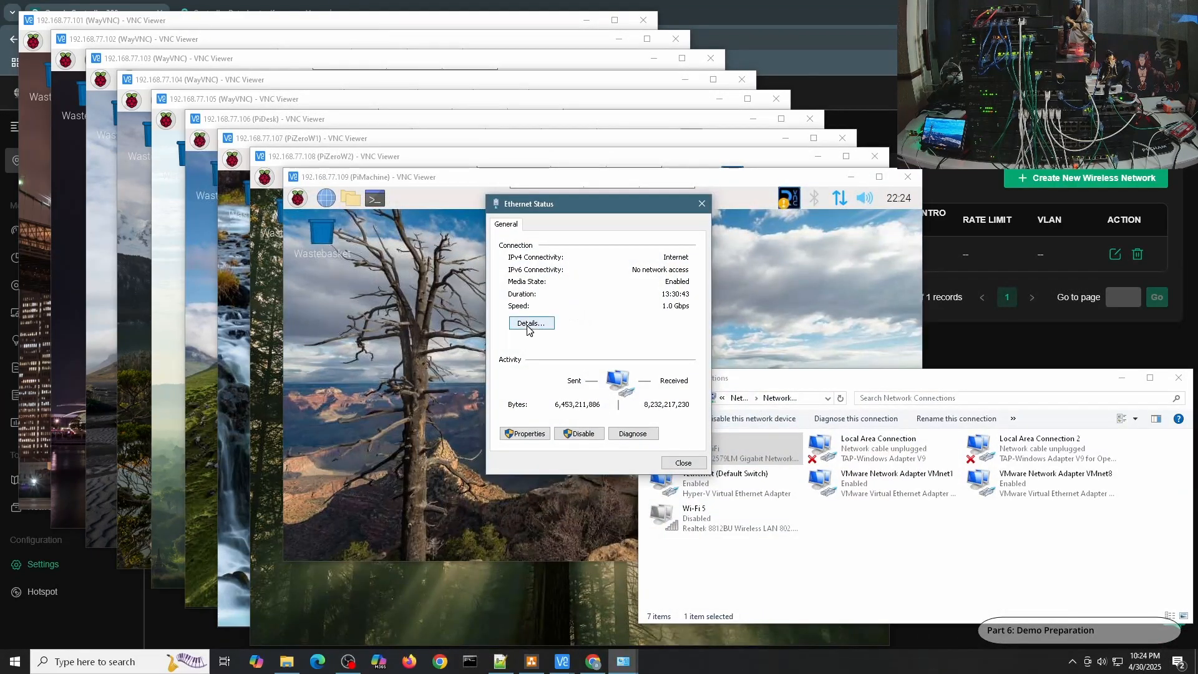
- Check the PC's Ethernet connection details, including its IPv4 address, and close the status windows
left_click(527, 323)
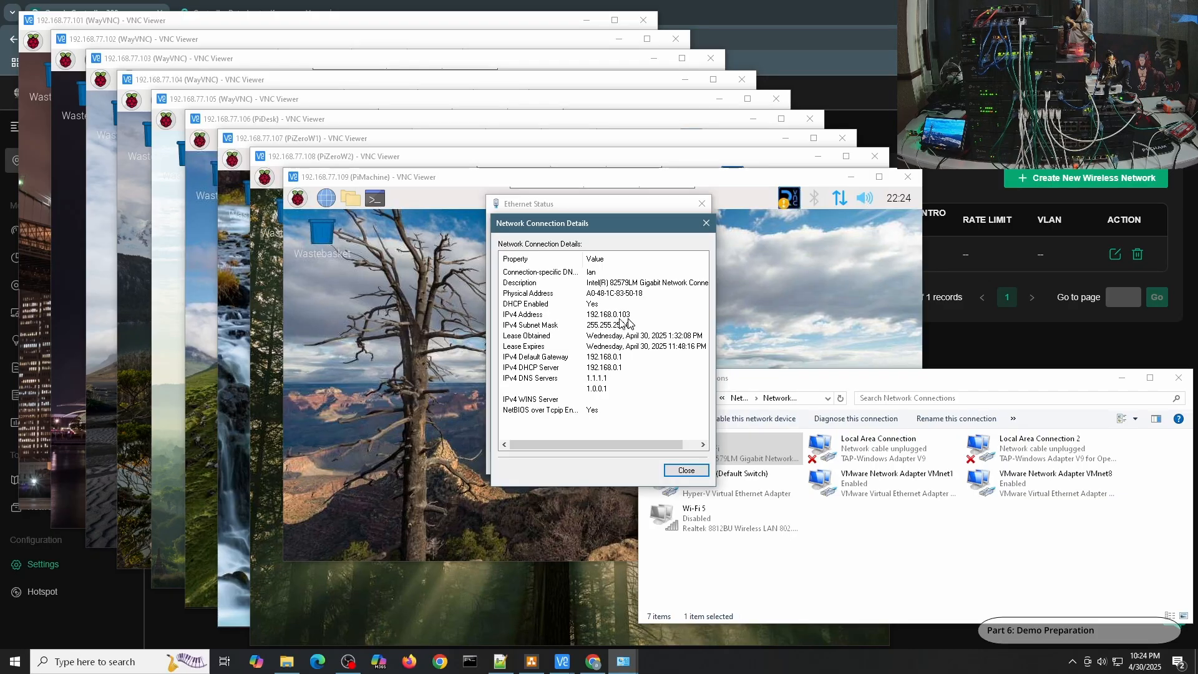
left_click(674, 471)
left_click(680, 467)
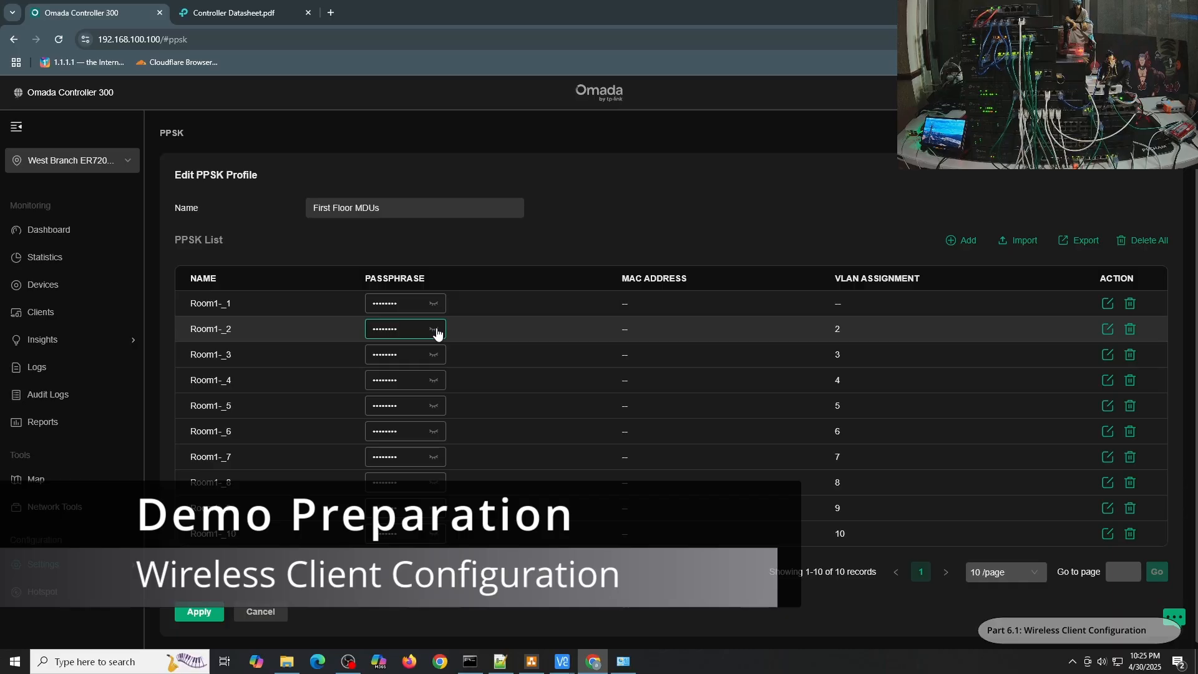
- Reveal and copy the passphrase of PPSK entry Room1-_2, and switch to the VNC Viewer session for 192.168.77.101
left_click(434, 329)
left_click_drag(408, 331, 357, 329)
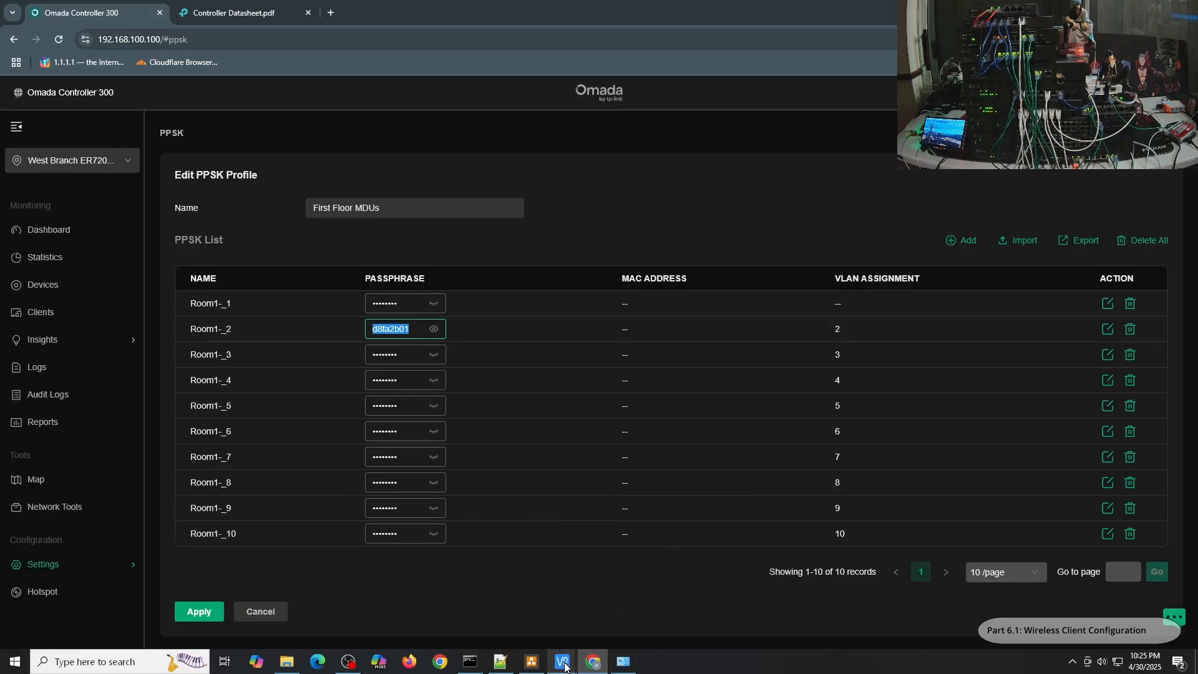
mouse_move(562, 662)
left_click(189, 606)
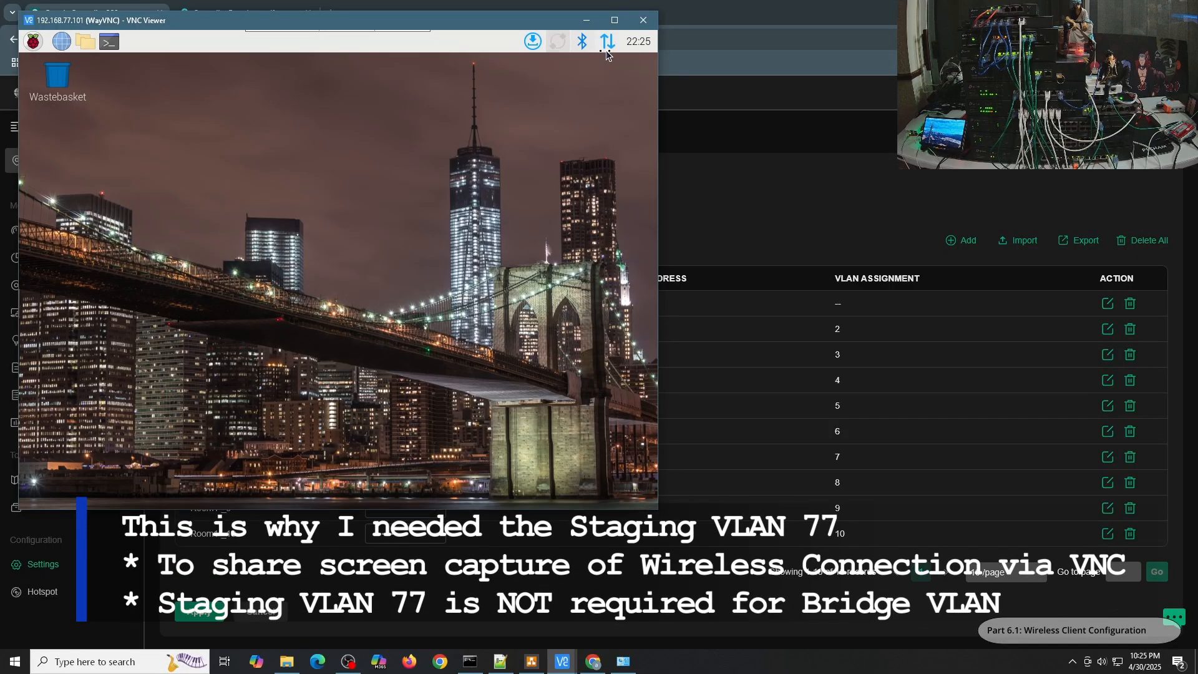
- Connect the remote Raspberry Pi to the MDUWiFi network, pasting the copied passphrase as the Wi-Fi password and showing it for checking
left_click(610, 52)
mouse_move(538, 185)
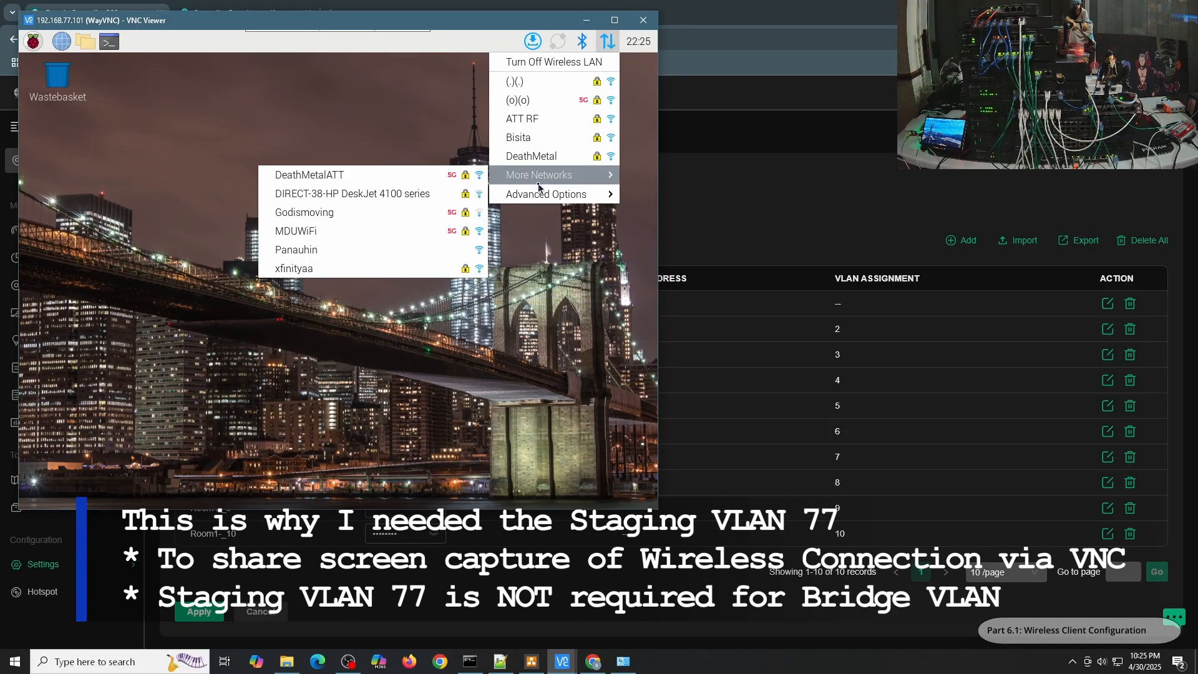
left_click(405, 230)
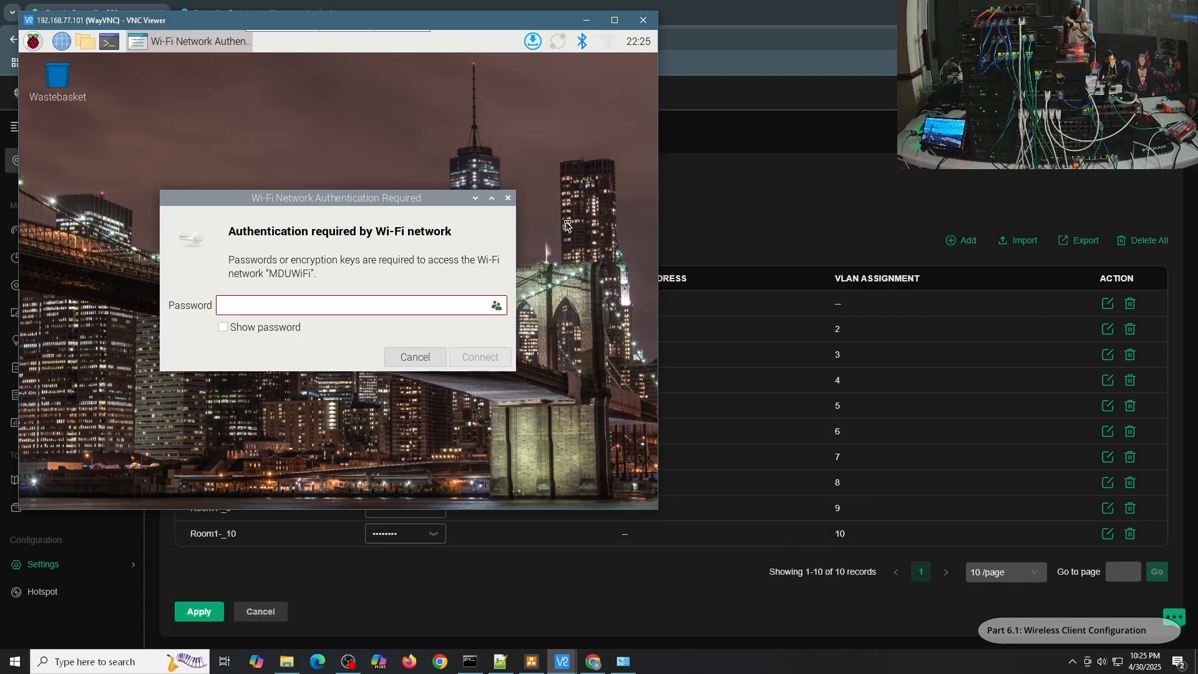
left_click(353, 309)
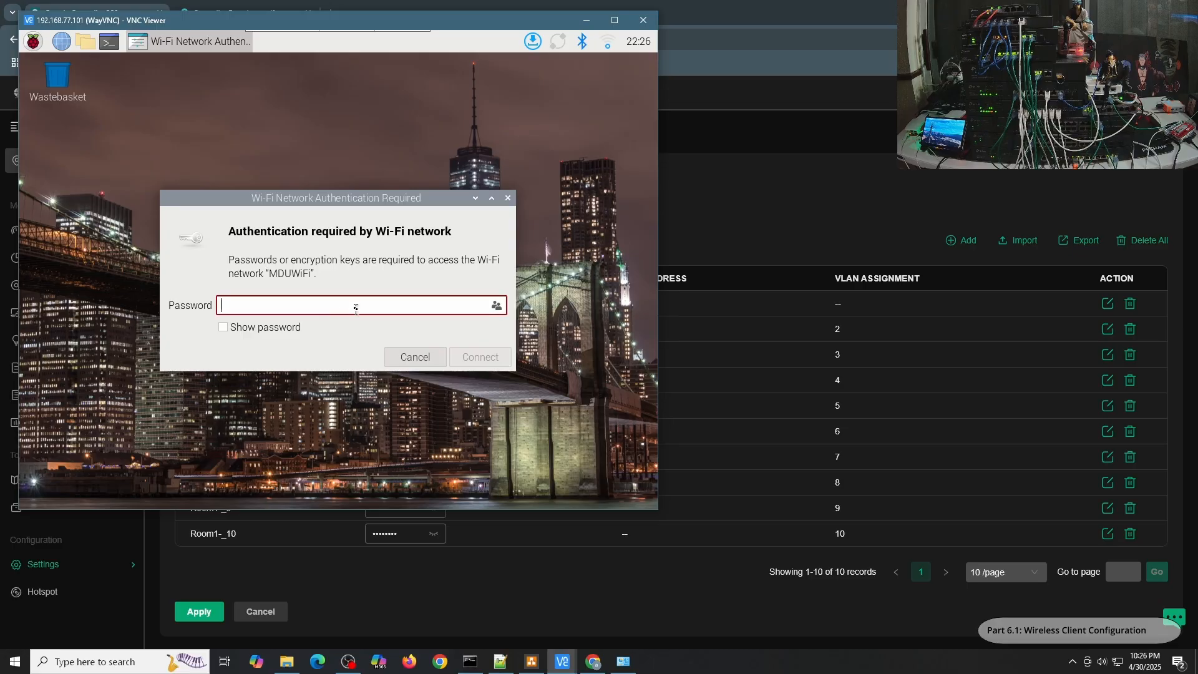
key("ctrl+v")
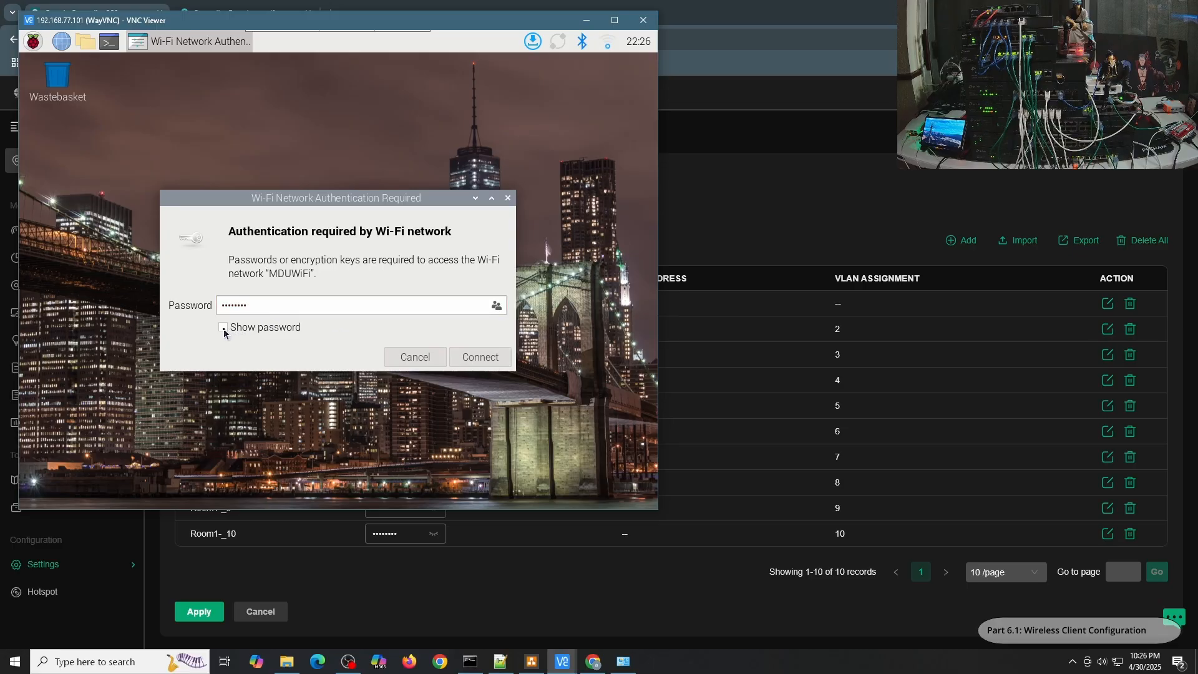
left_click(224, 328)
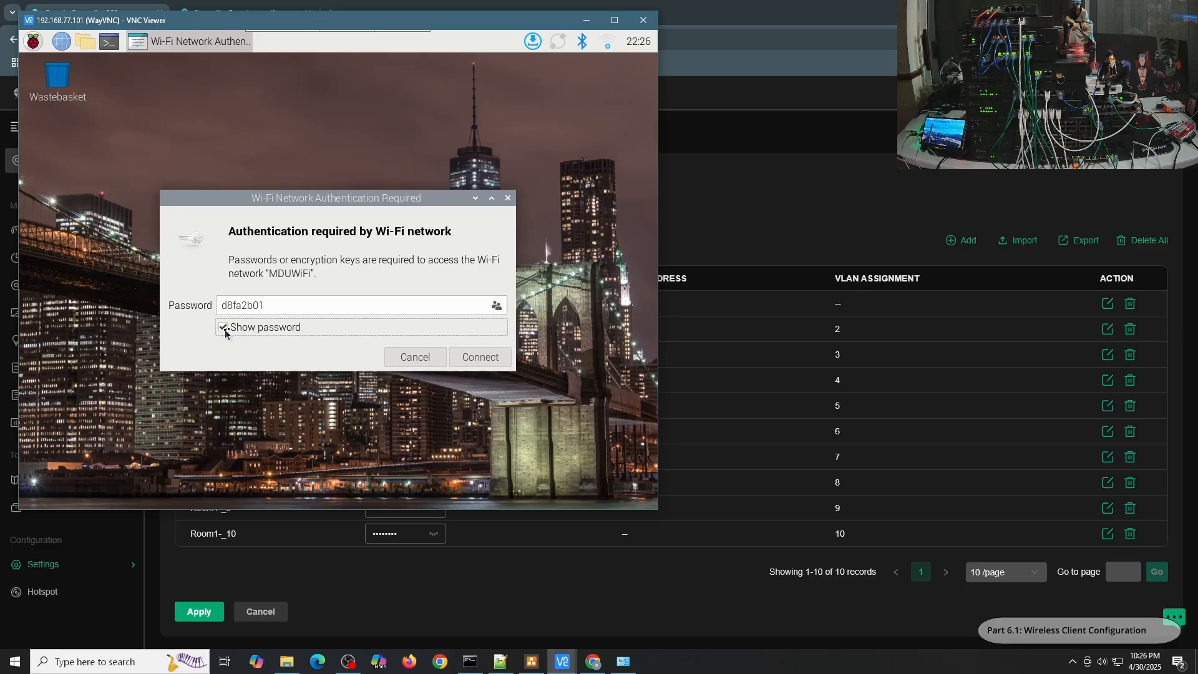
left_click(480, 357)
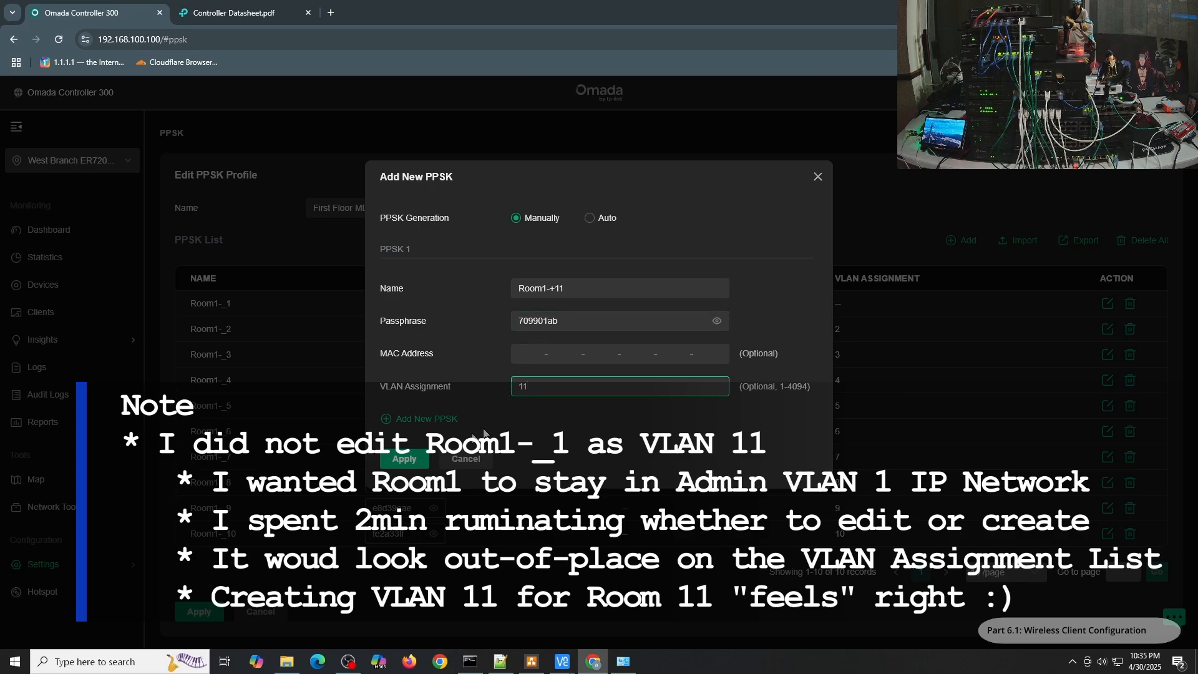
left_click(404, 459)
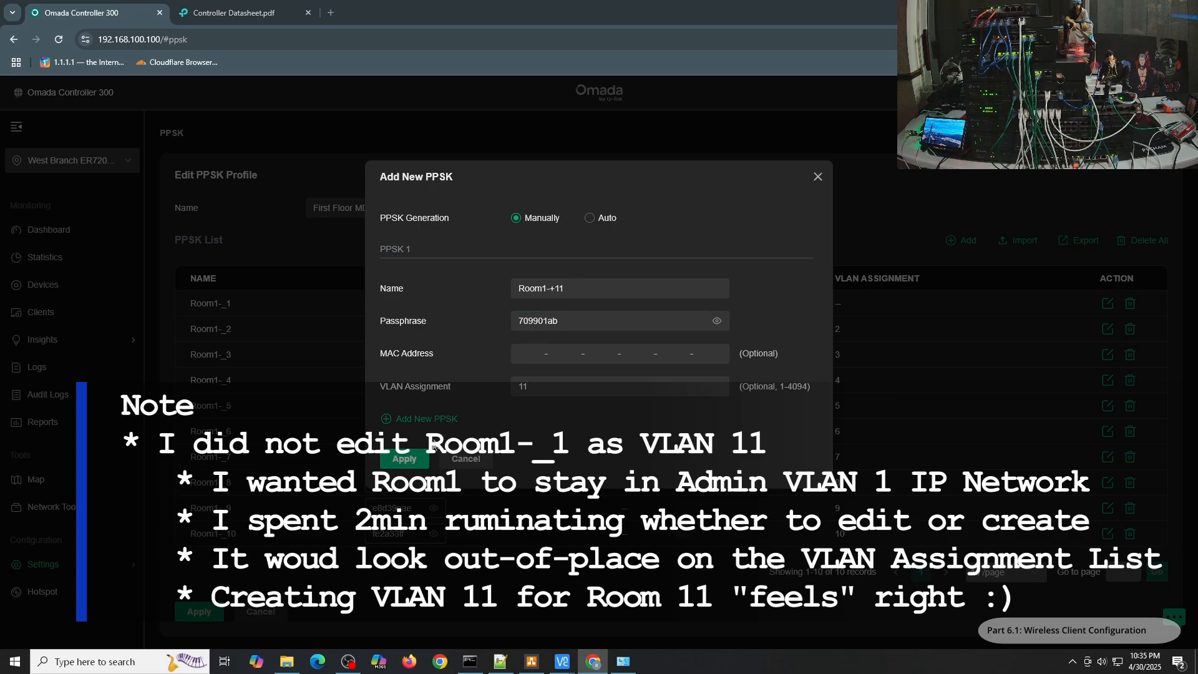
left_click(405, 459)
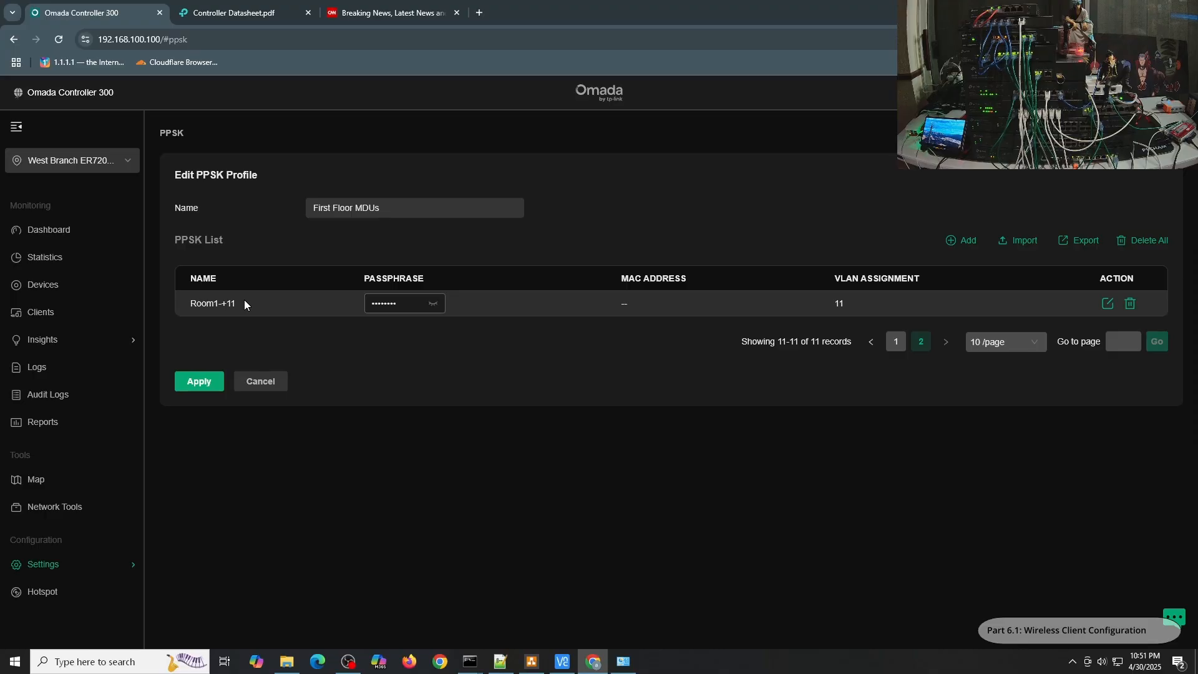
- Reveal and copy the passphrase of PPSK entry Room1-+11
left_click(433, 303)
left_click_drag(414, 303, 351, 300)
key("ctrl+c")
- Connect the Windows PC to MDUWiFi, pasting the copied passphrase as the network security key and allowing the PC to be discoverable
left_click(1118, 660)
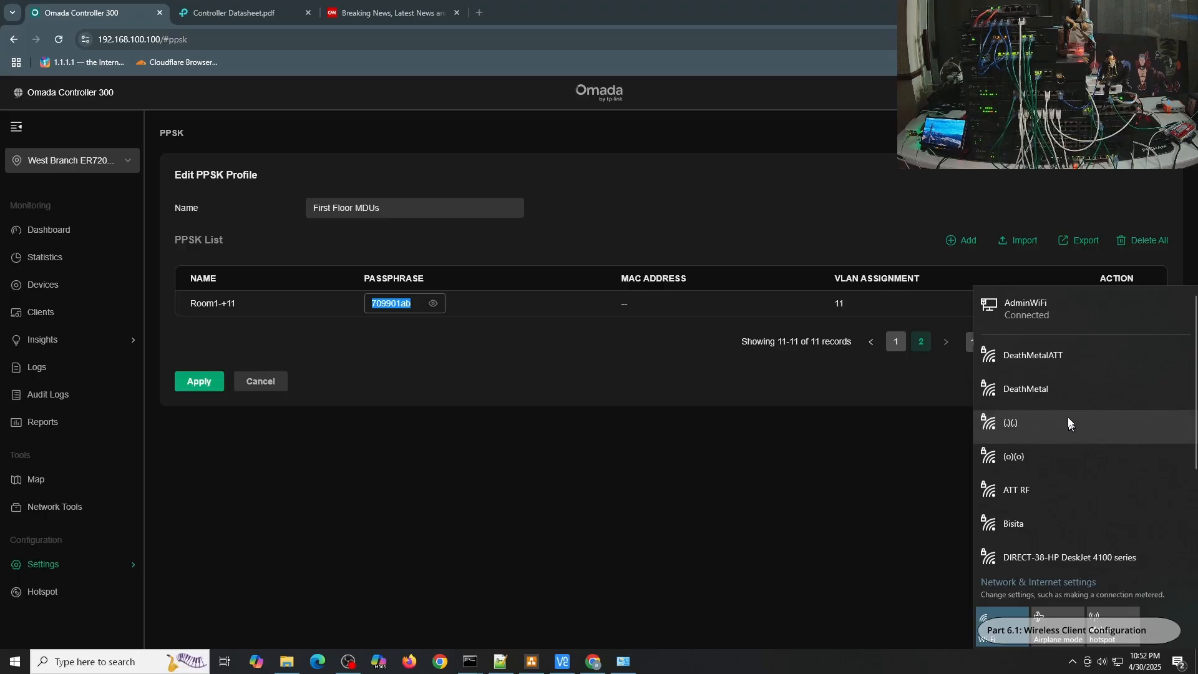
scroll(1056, 408, "down", 3)
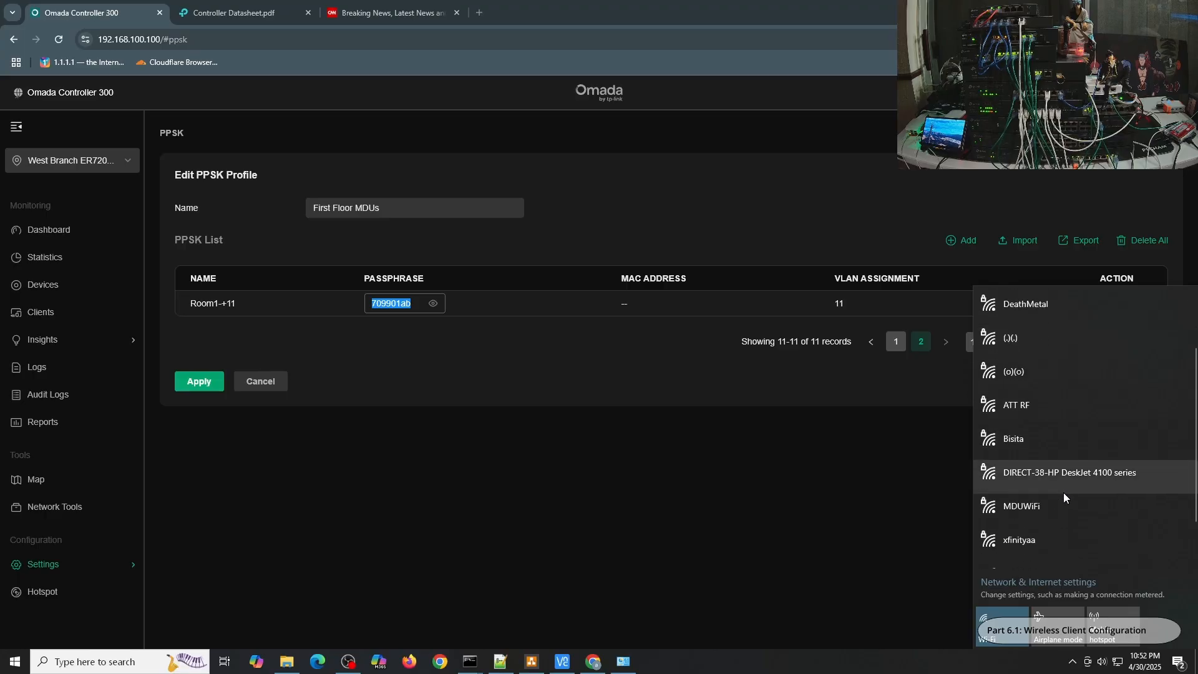
left_click(1062, 496)
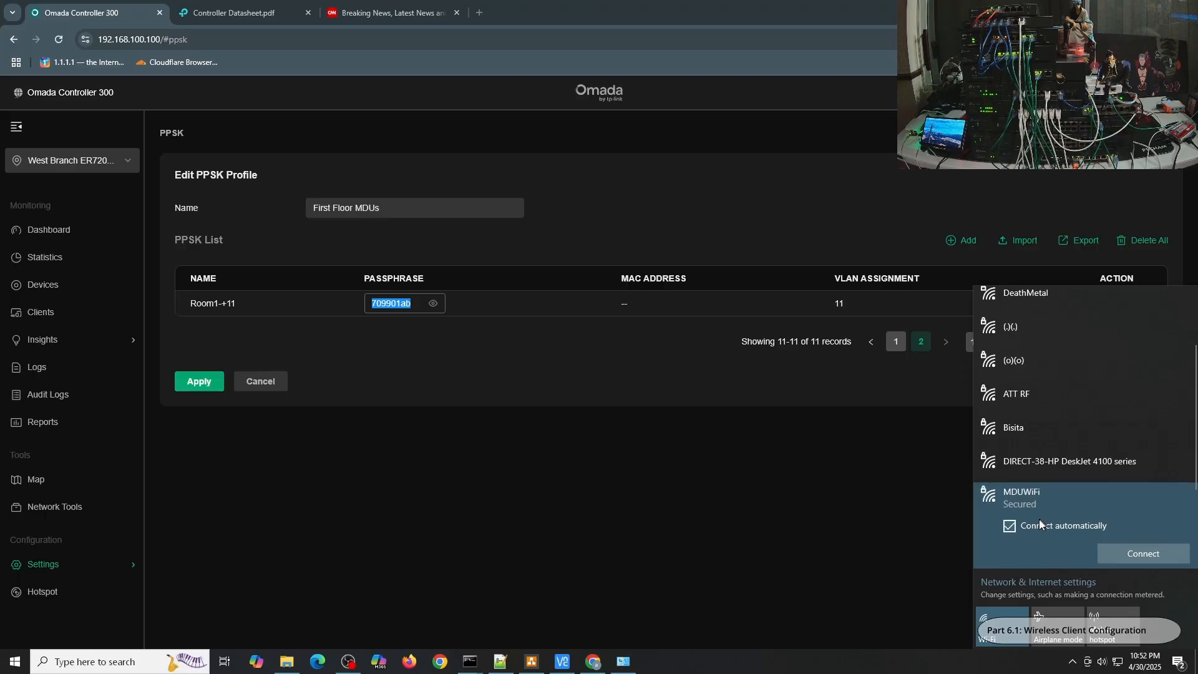
left_click(1113, 549)
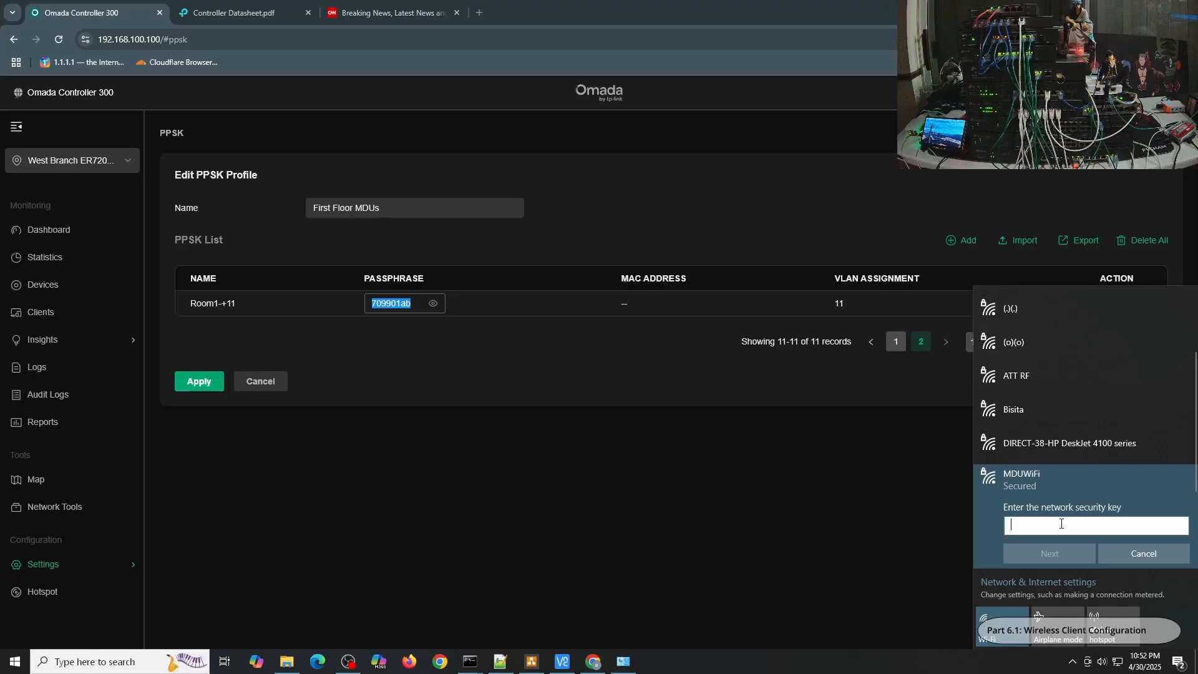
key("ctrl+v")
left_click(1181, 529)
left_click_drag(1181, 529, 1176, 541)
left_click(1072, 555)
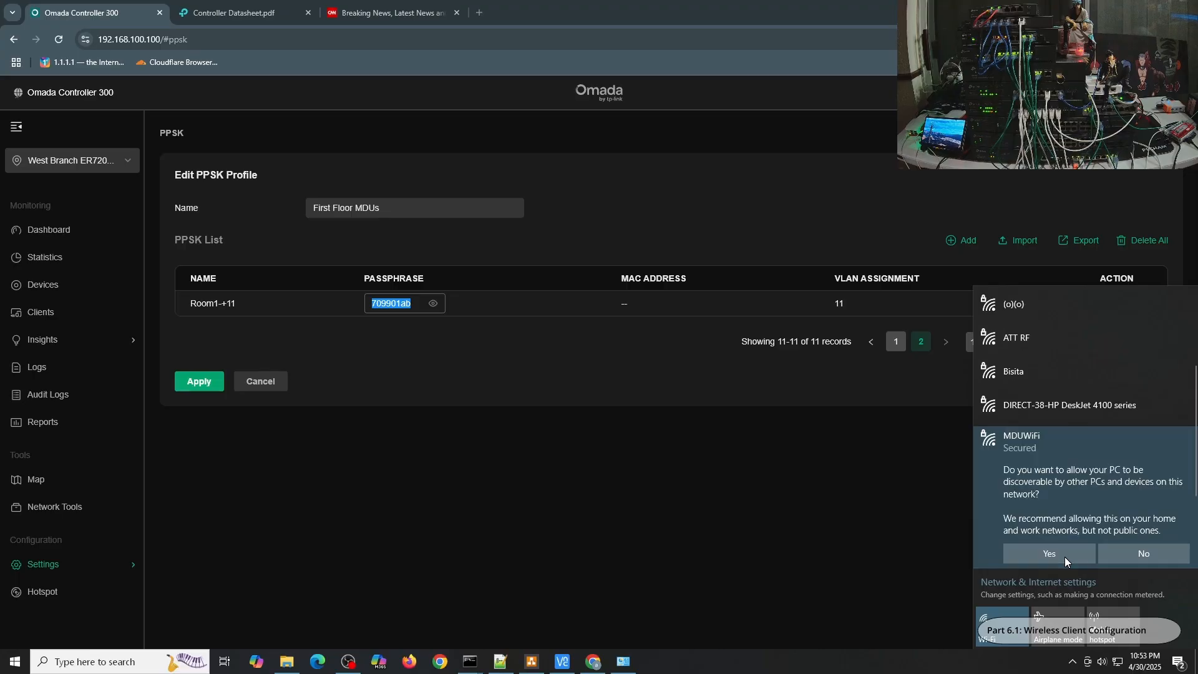
left_click(1065, 557)
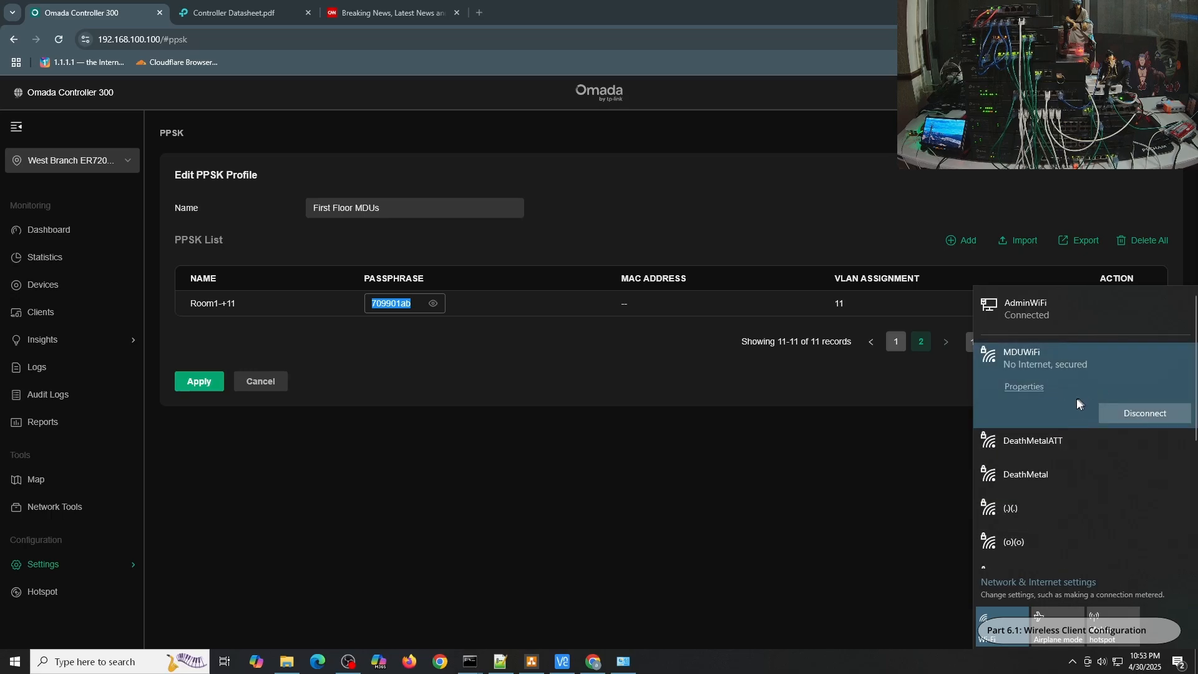
- Check the network details of the PC's Wi-Fi 5 adapter in Network Connections, and close its status windows
left_click(624, 660)
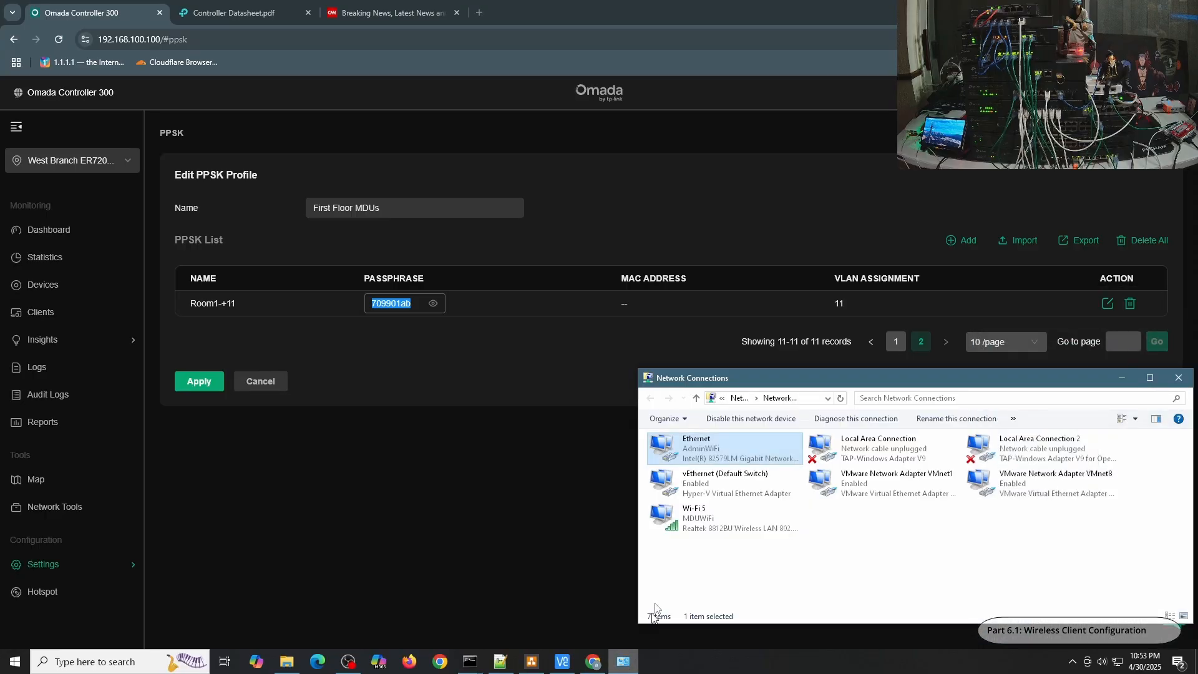
double_click(687, 522)
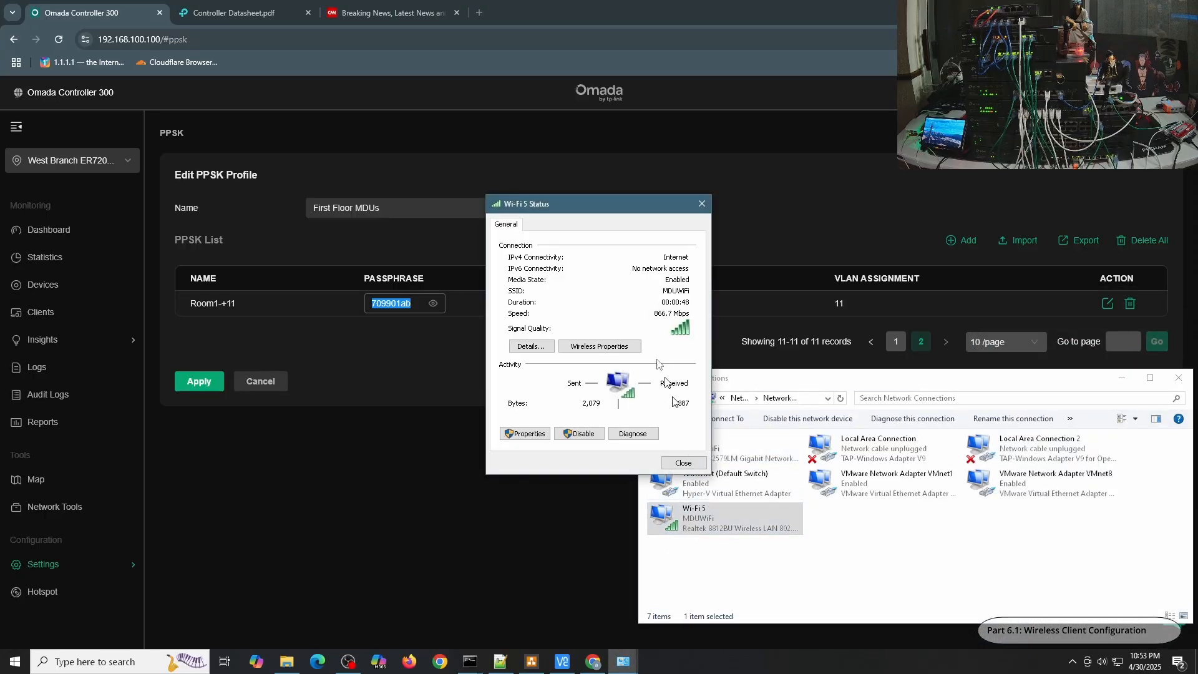
left_click(530, 346)
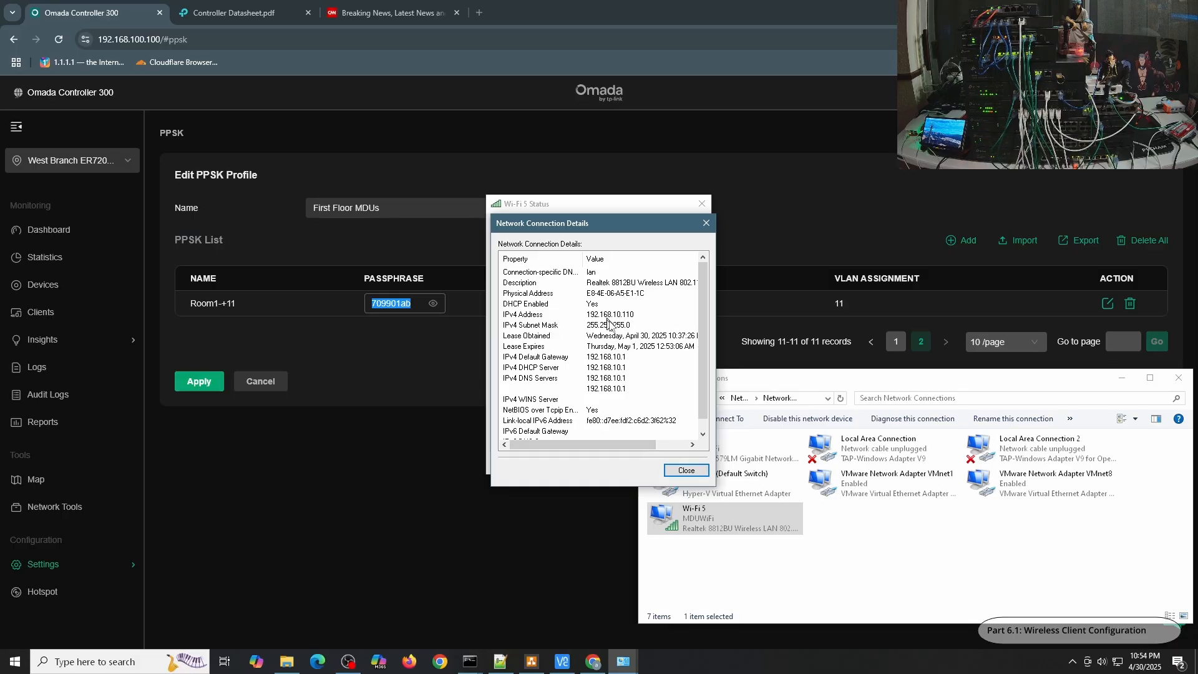
left_click(689, 473)
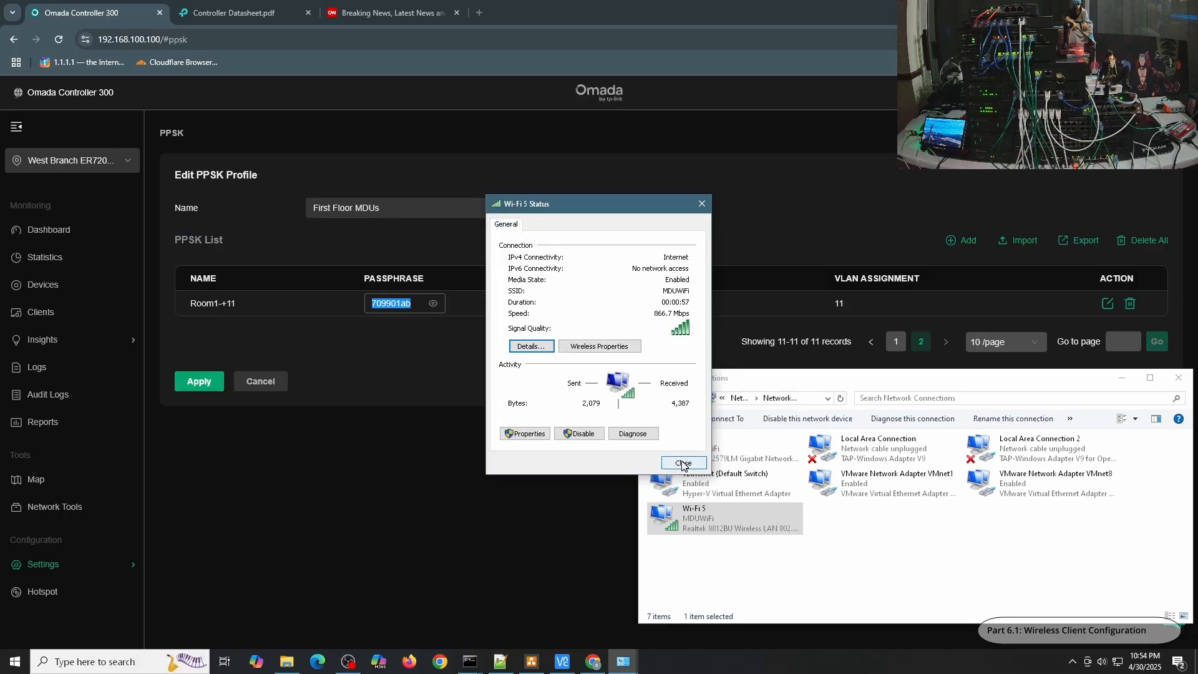
left_click(684, 463)
- Return to Omada Controller and list only the wireless clients, sorted by IP address in ascending order
left_click(548, 468)
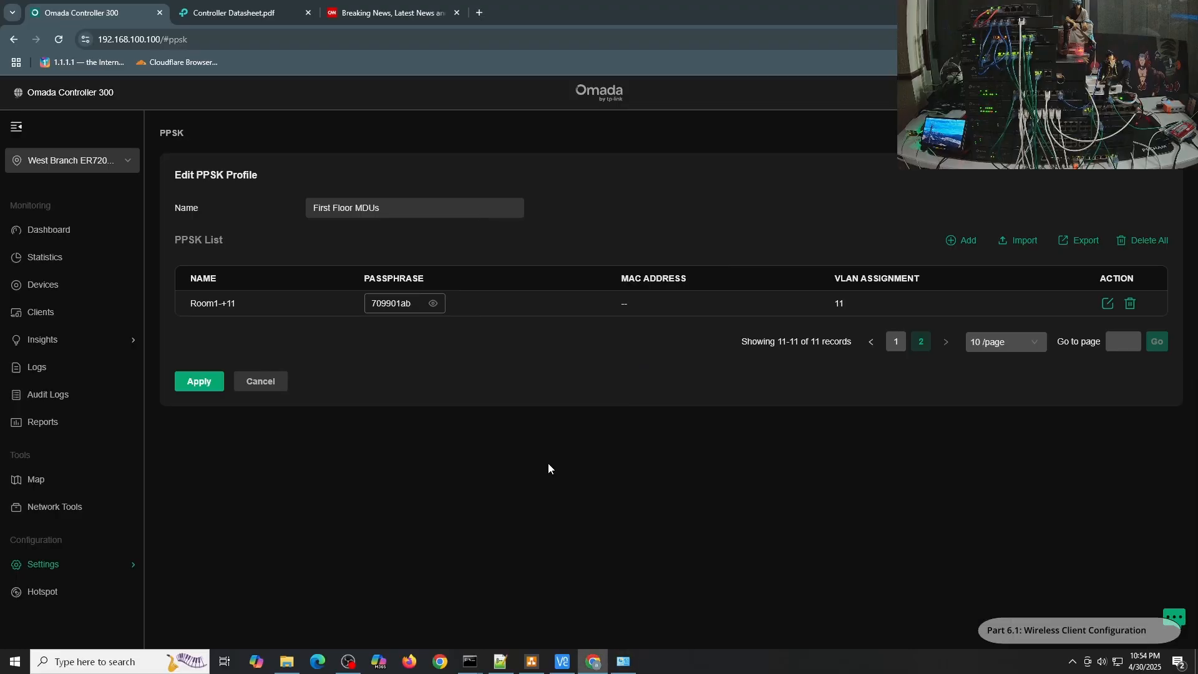
left_click(60, 320)
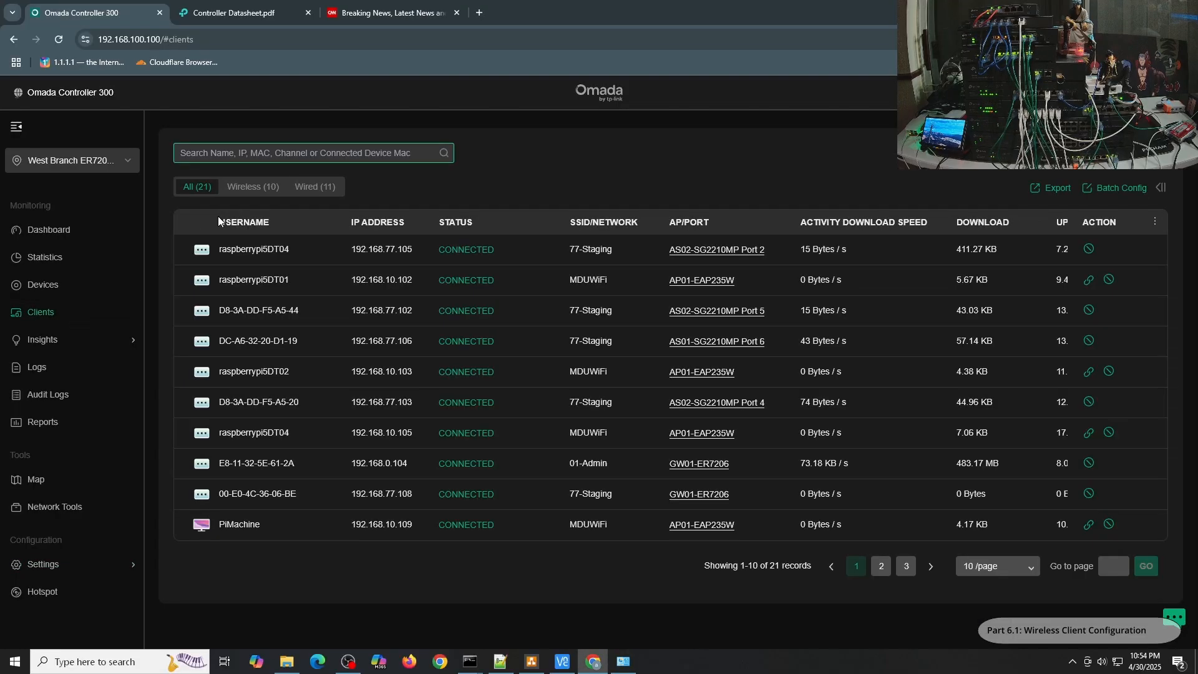
left_click(258, 192)
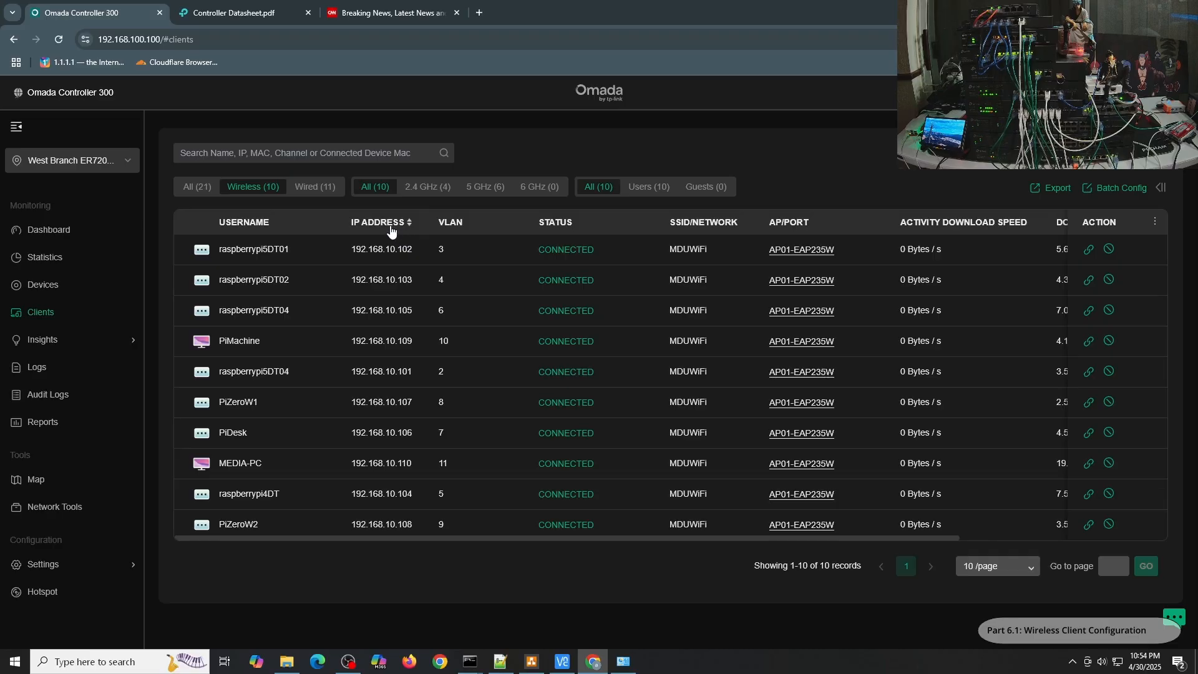
left_click(391, 231)
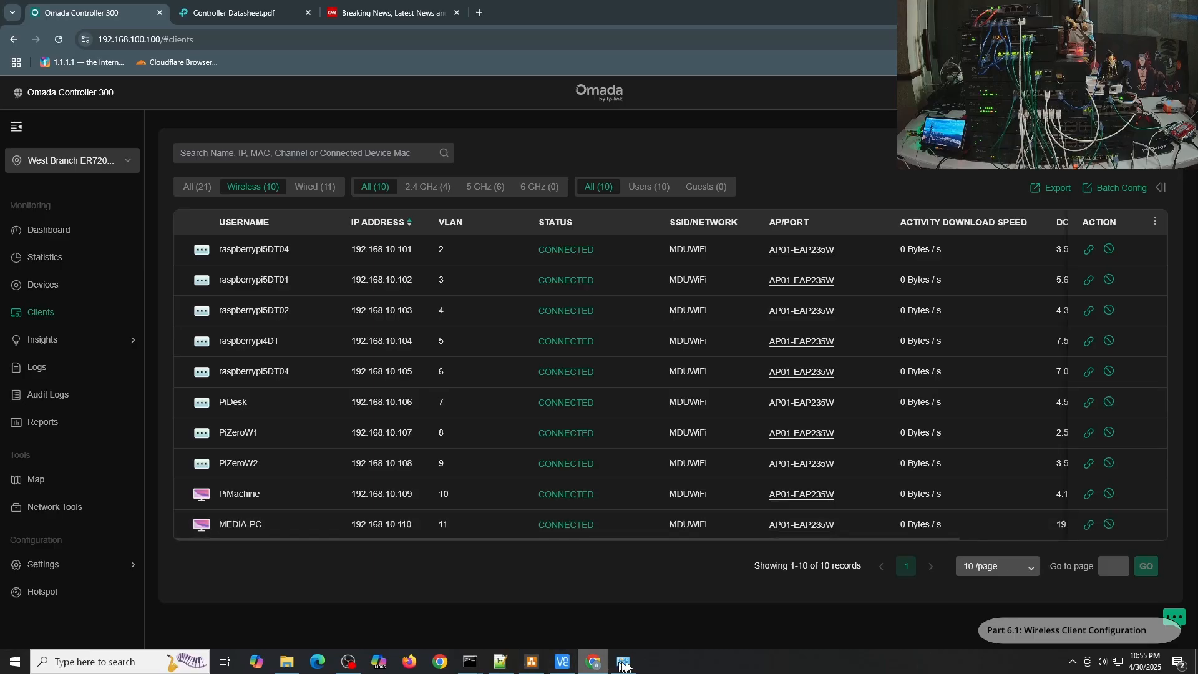
- In VNC Viewer, open the remote desktops 192.168.77.101, 192.168.77.105 and 192.168.77.109 one after another, closing each session
left_click(565, 663)
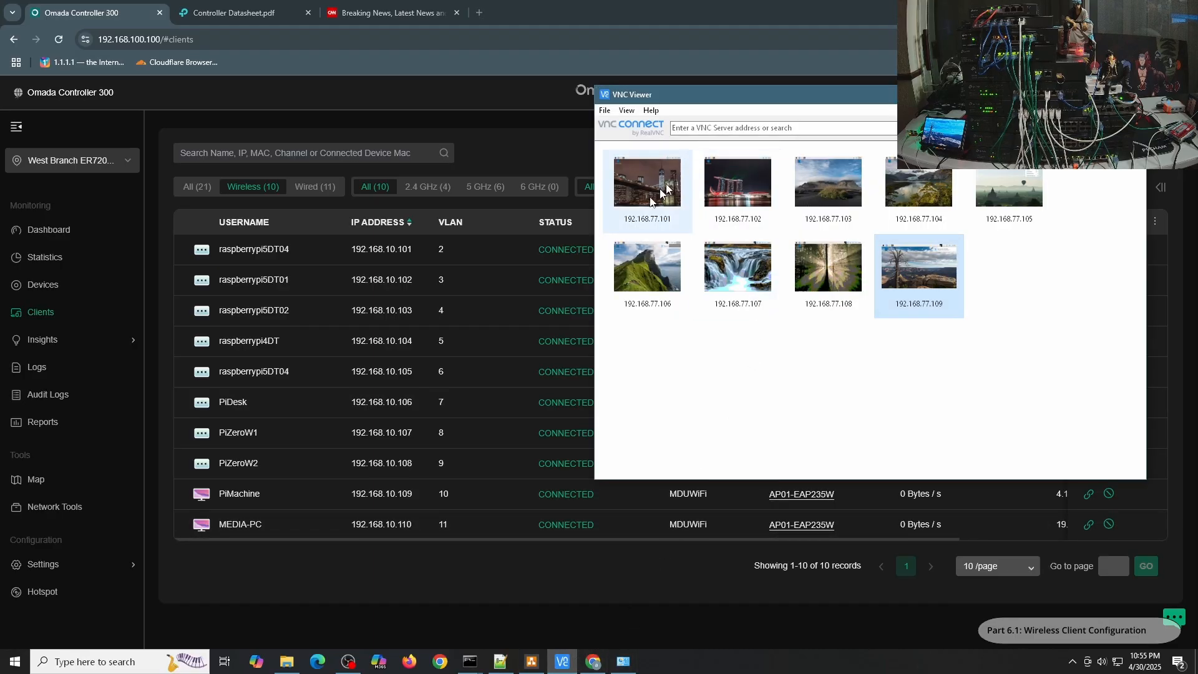
double_click(635, 216)
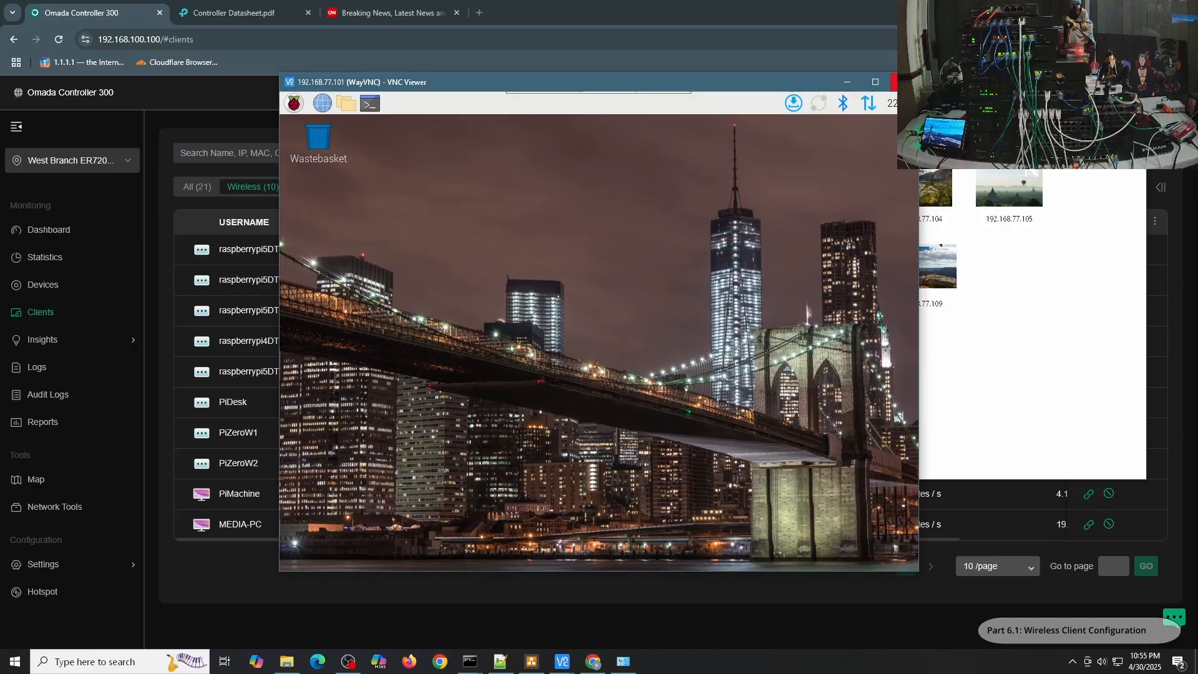
left_click(905, 82)
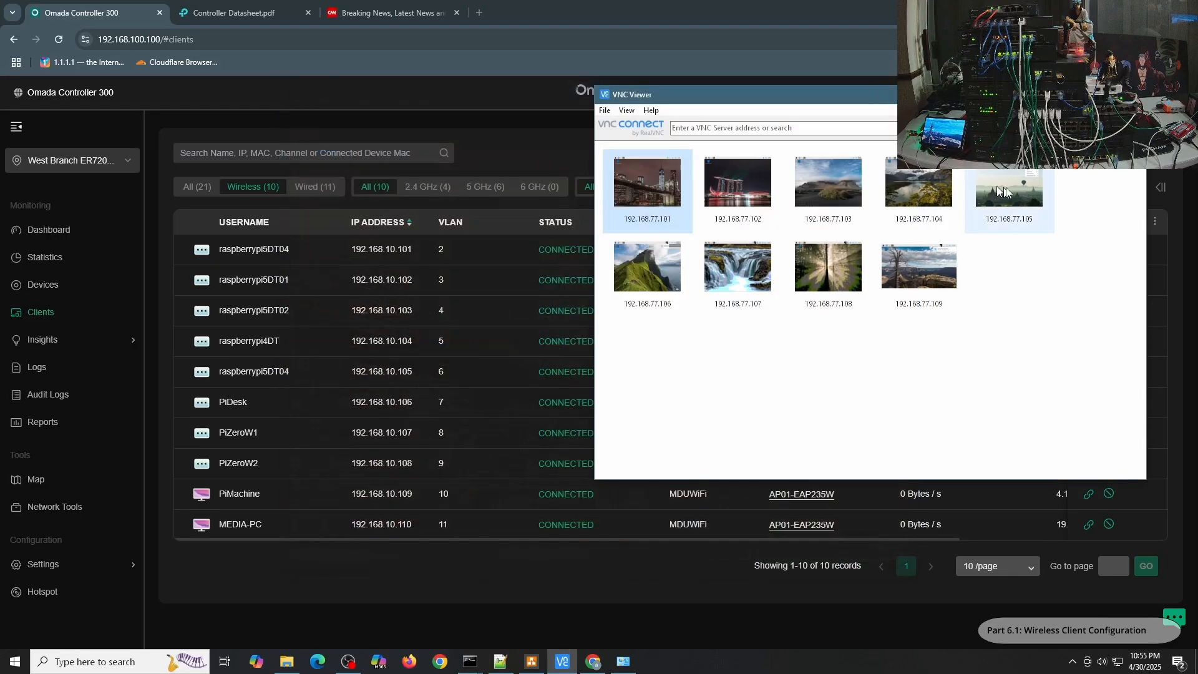
left_click(1028, 191)
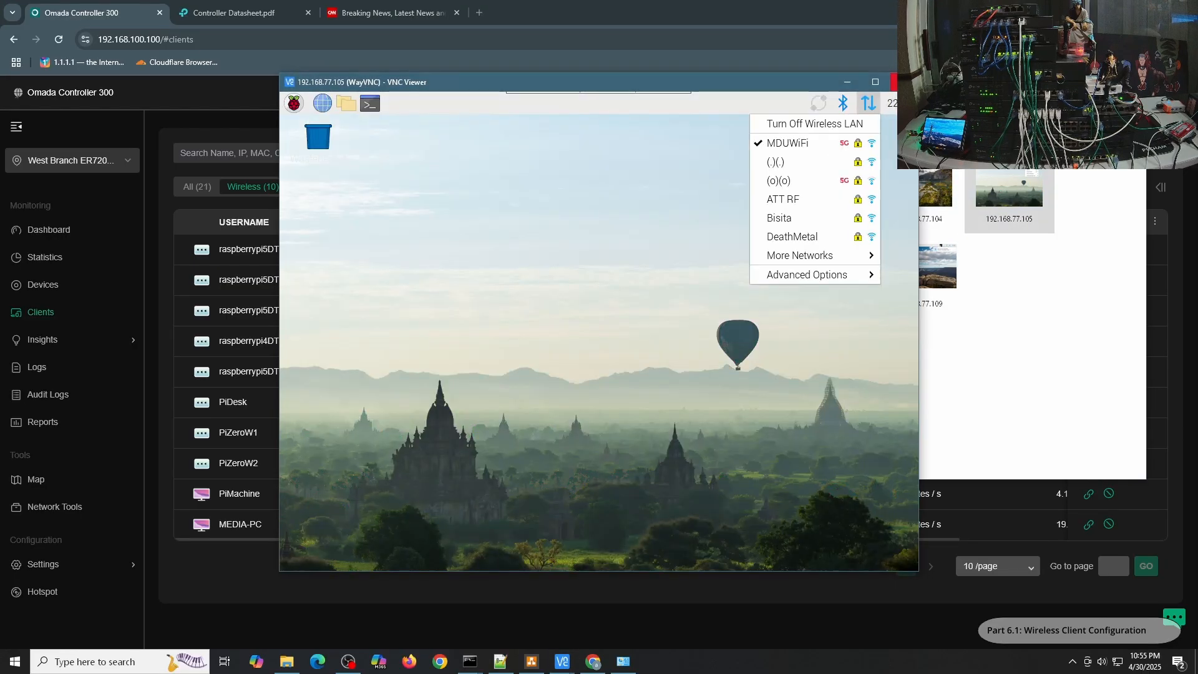
left_click(904, 82)
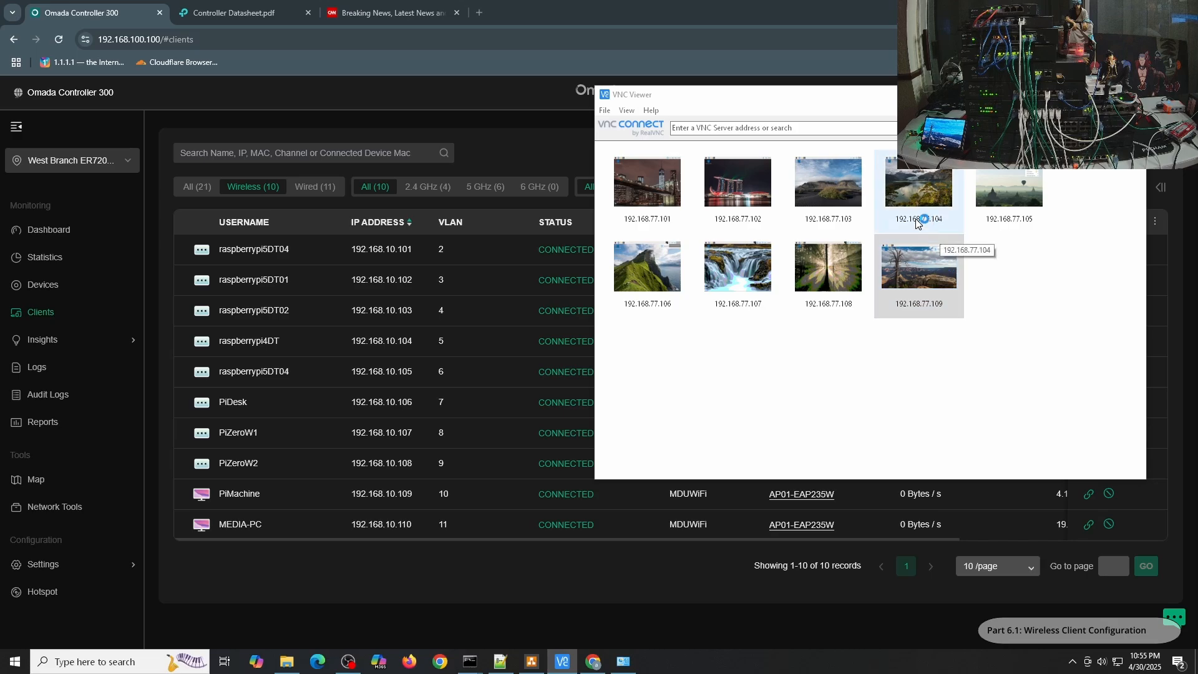
left_click(902, 133)
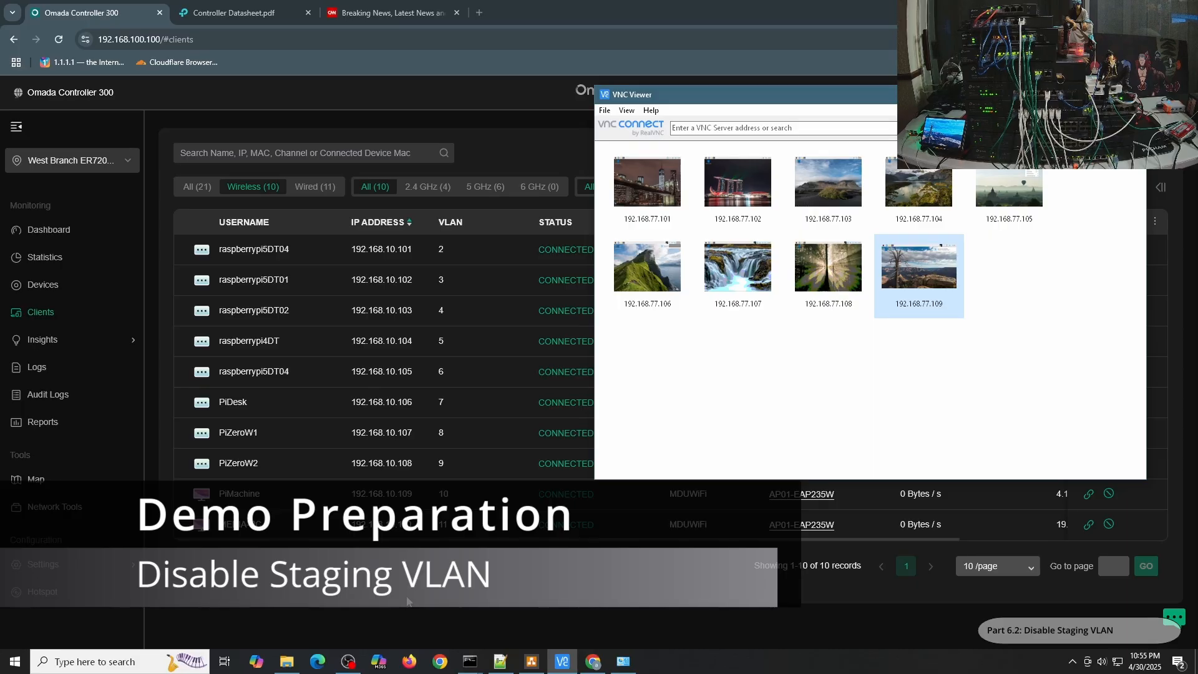
- In Omada Controller, apply the Disable profile without profile overrides to ports 2 and 6 of switch AS01-SG2210MP
left_click(43, 285)
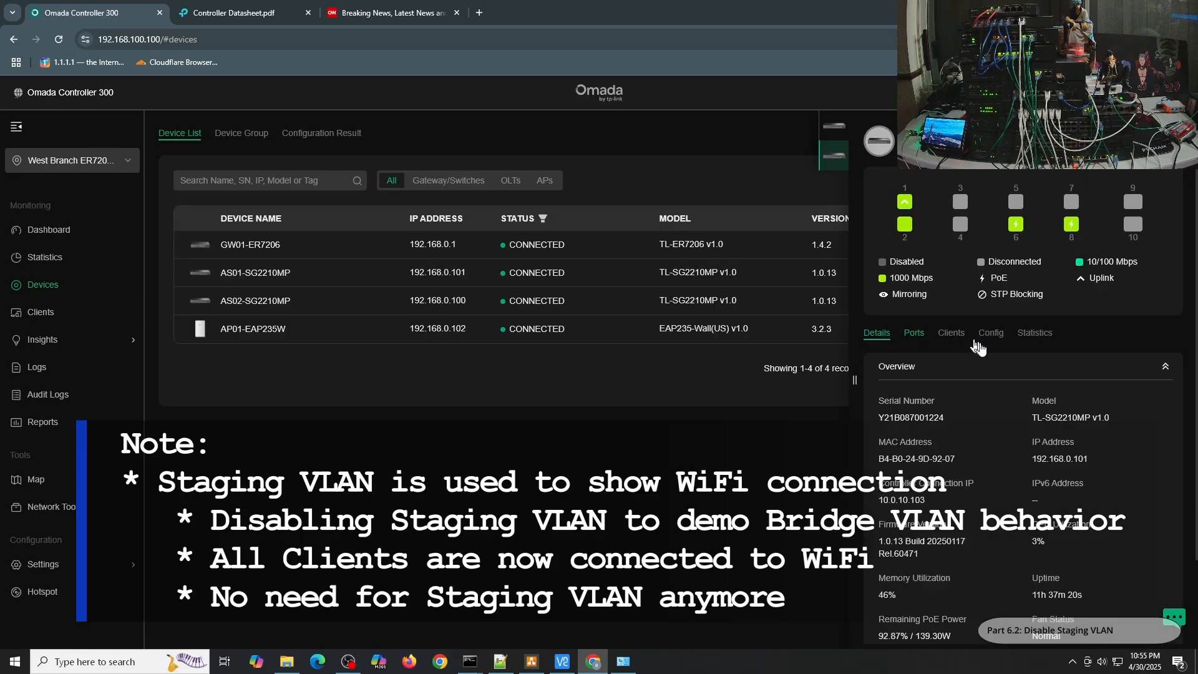
left_click(915, 333)
left_click(899, 403)
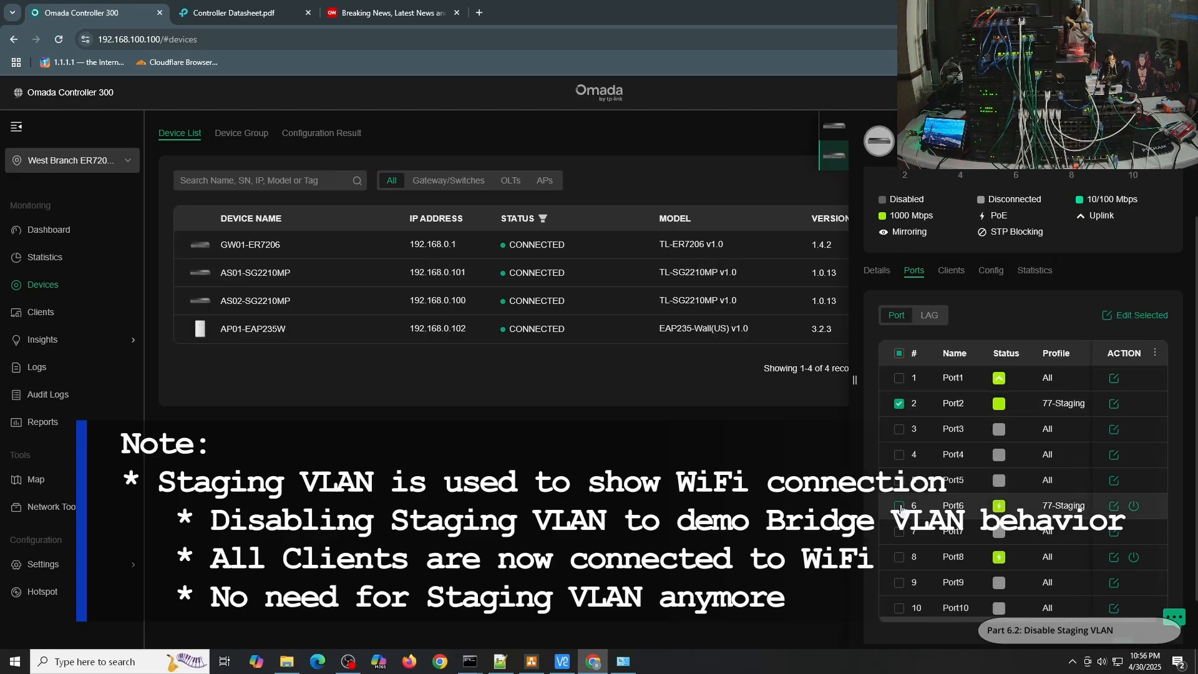
left_click(1128, 316)
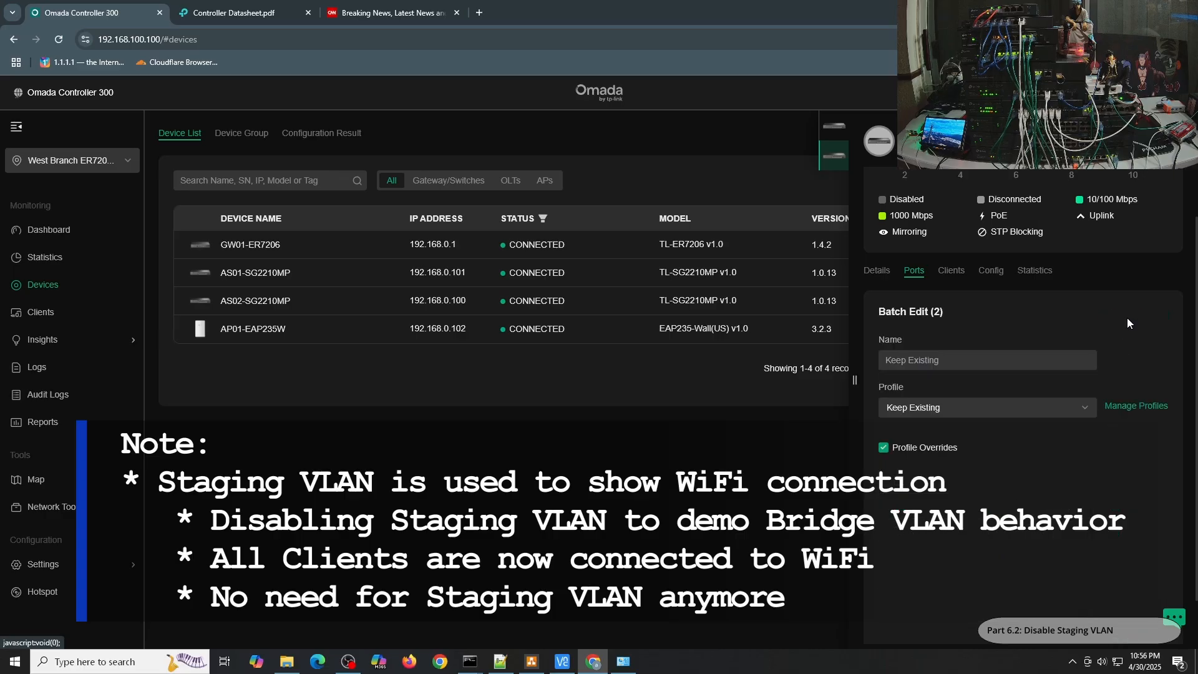
left_click(914, 441)
left_click(917, 470)
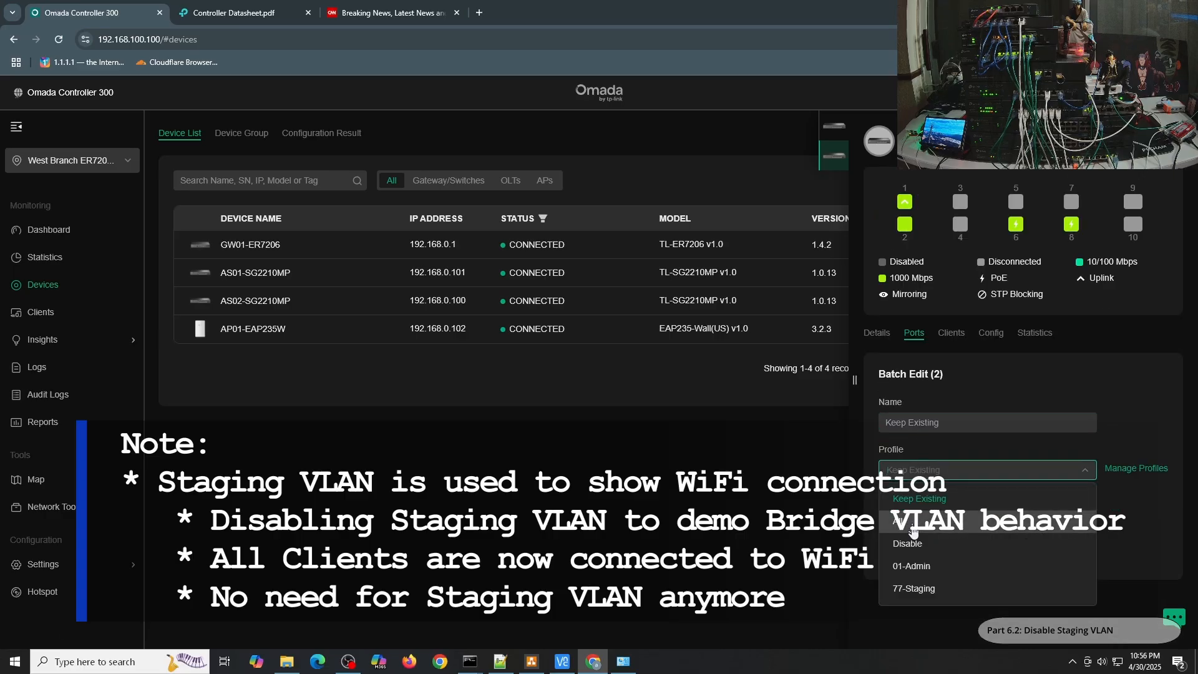
left_click(901, 535)
left_click(902, 543)
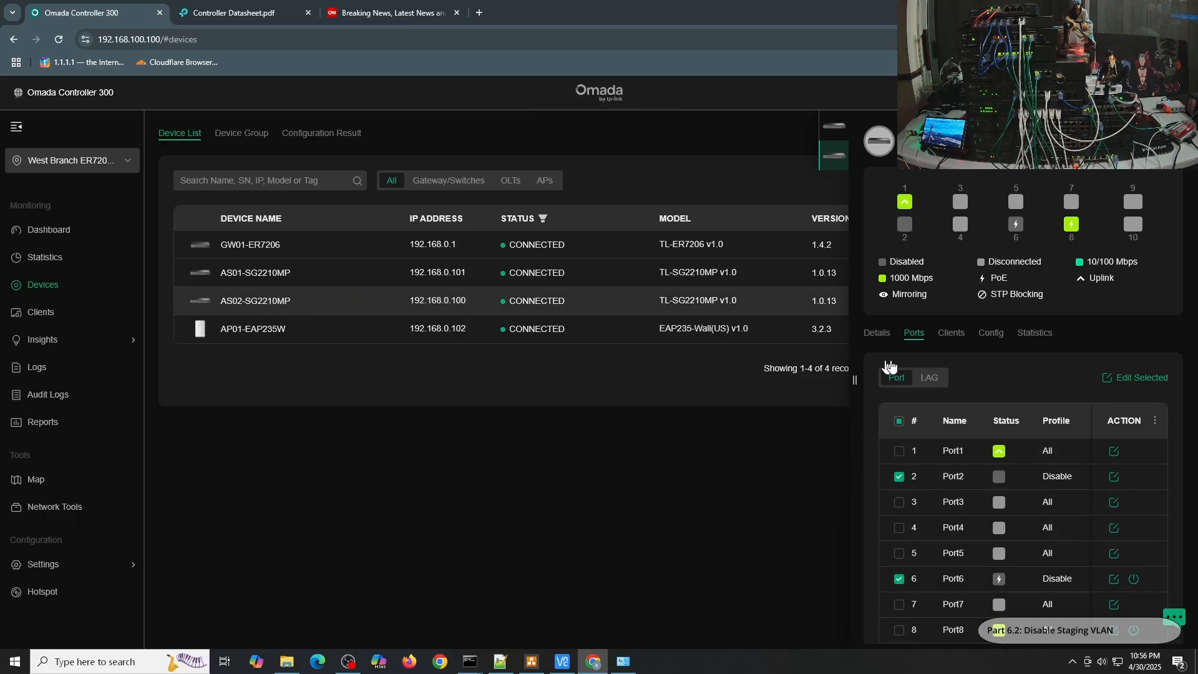
- Batch-edit ports 2 to 8 of switch AS02-SG2210MP, turning off profile overrides and applying the Disable profile
left_click(915, 334)
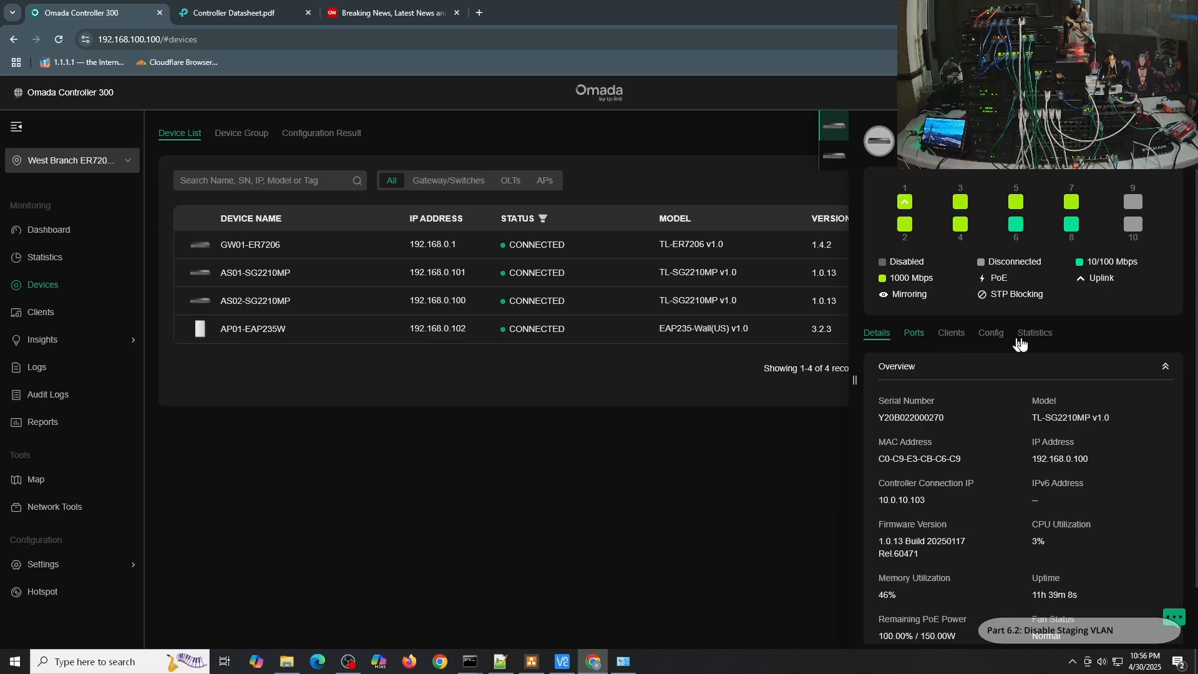
scroll(1059, 348, "down", 1)
left_click(899, 404)
left_click(899, 429)
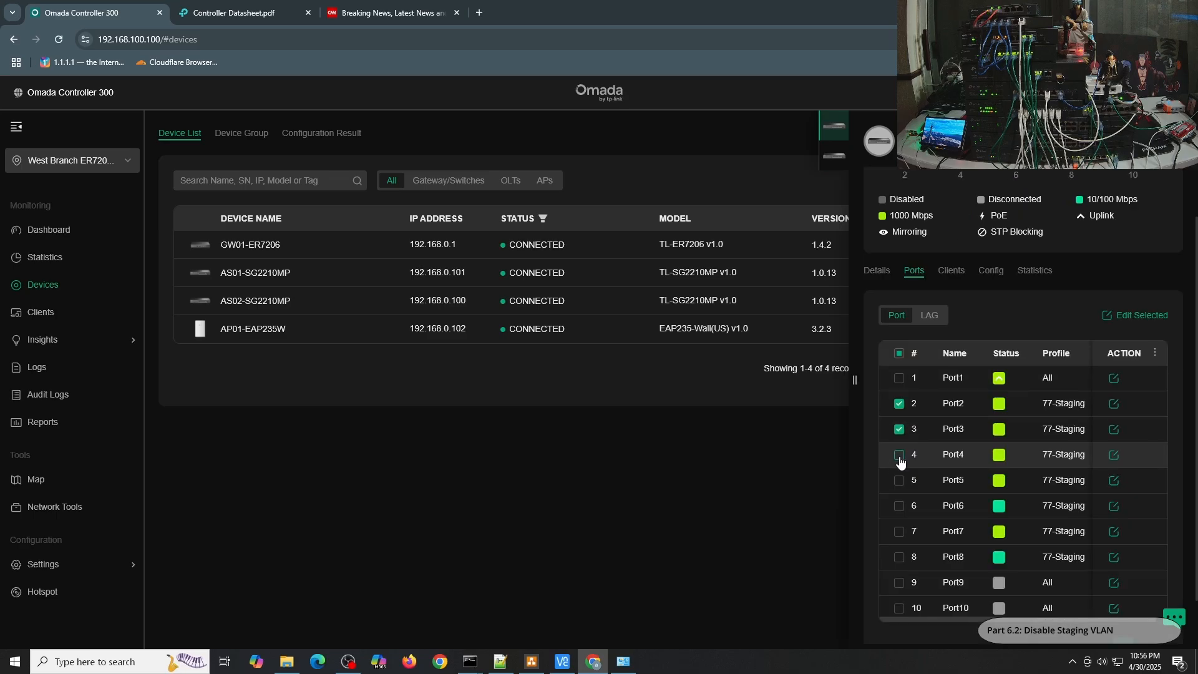
left_click(898, 454)
left_click(899, 480)
left_click(899, 516)
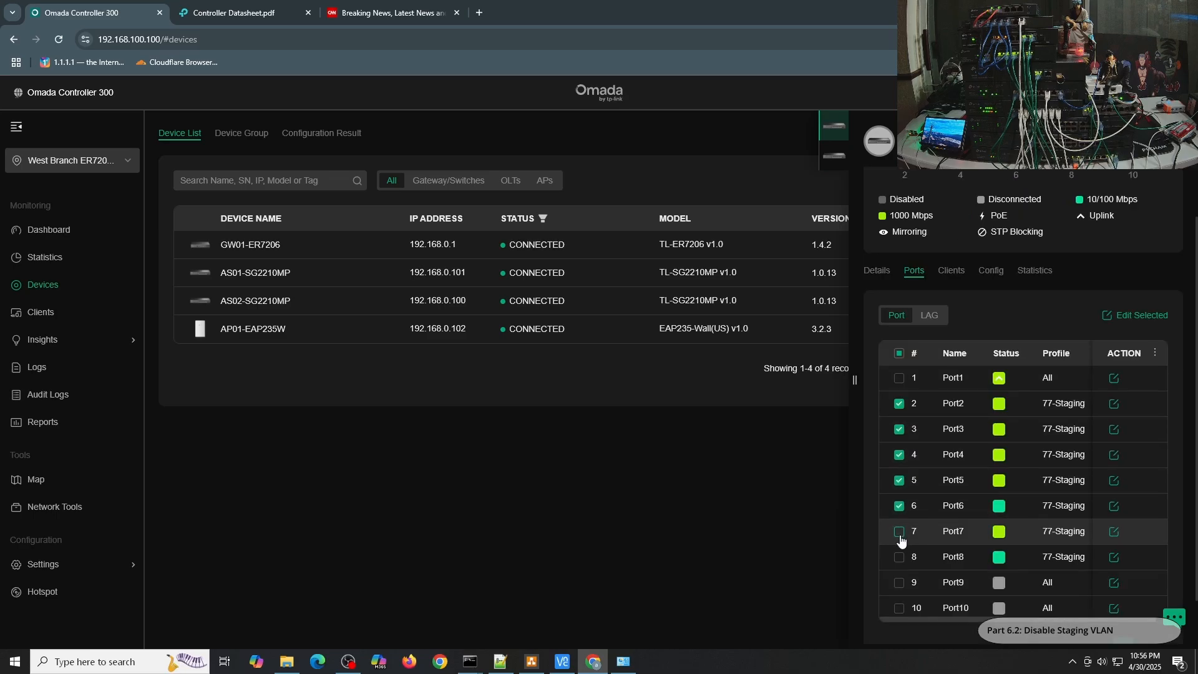
left_click(900, 534)
left_click(899, 556)
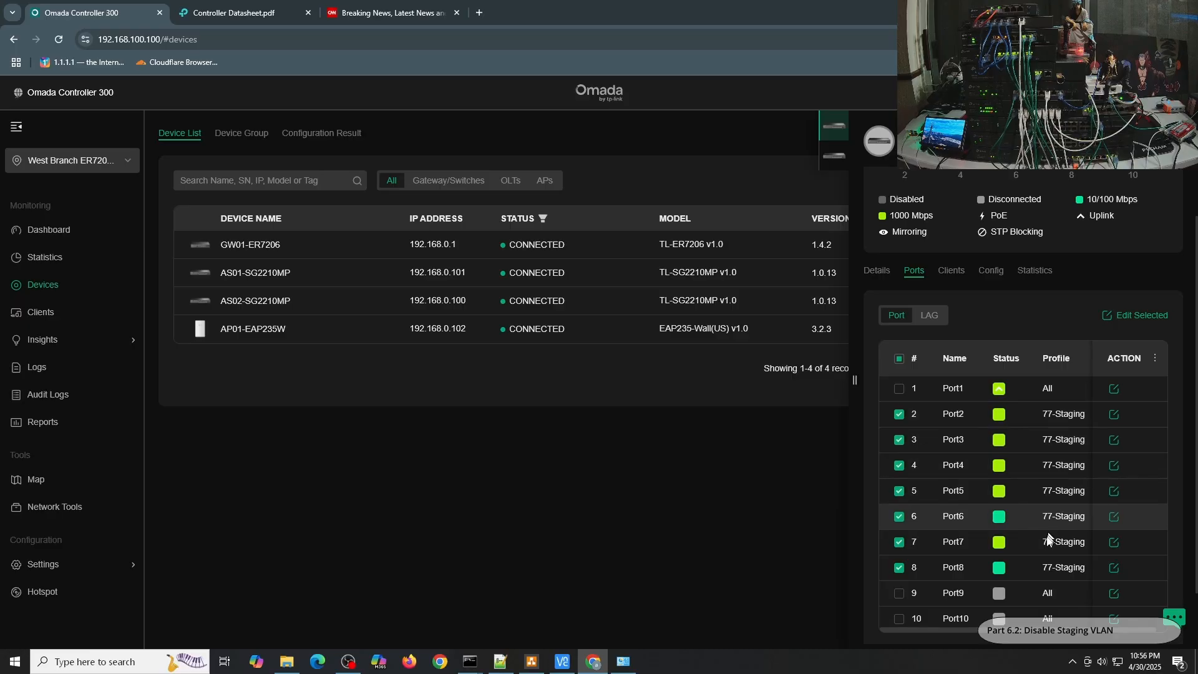
left_click(1137, 315)
left_click(884, 448)
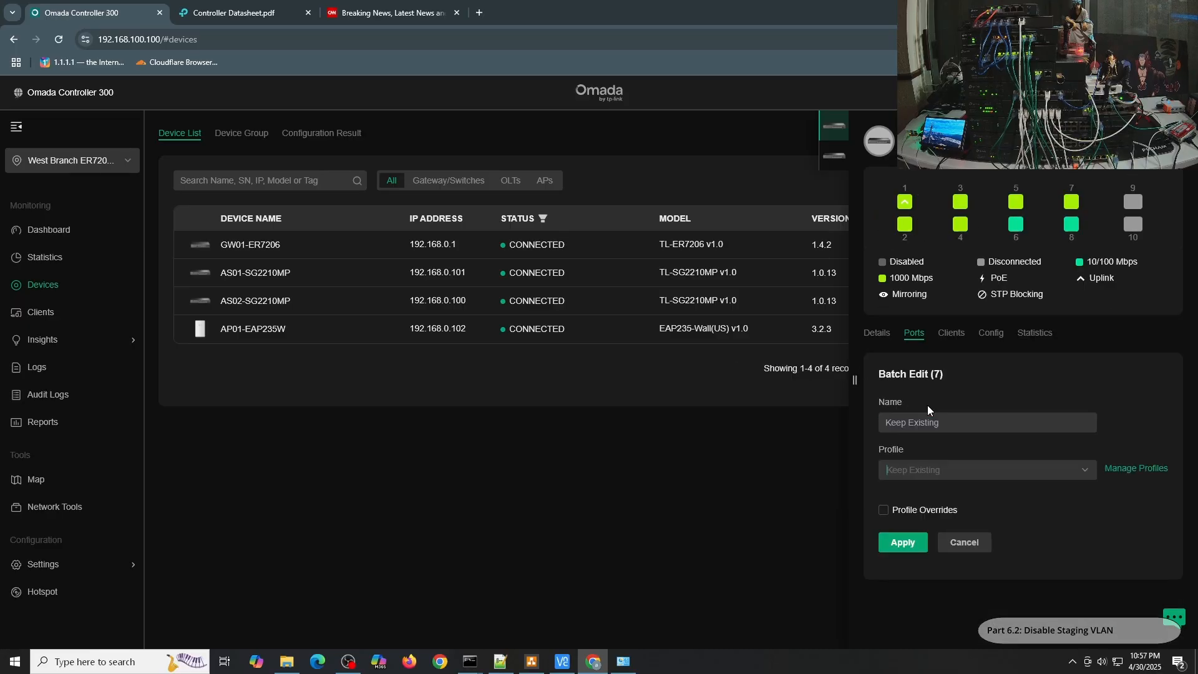
left_click(919, 467)
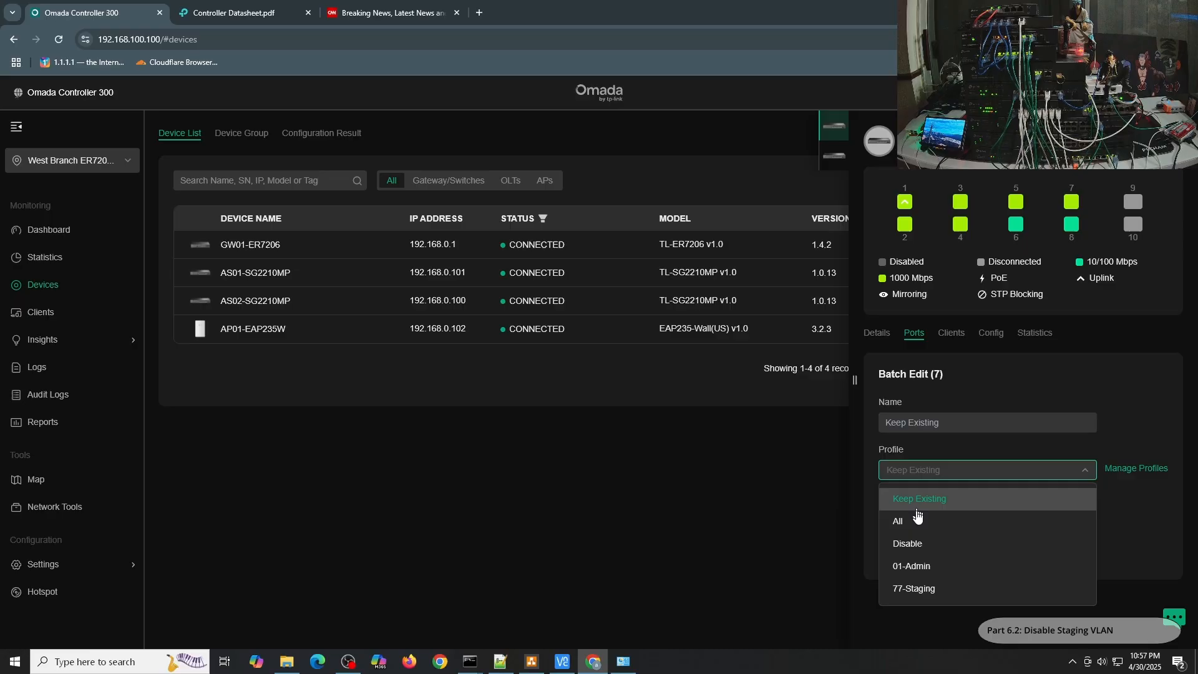
left_click(919, 544)
left_click(909, 548)
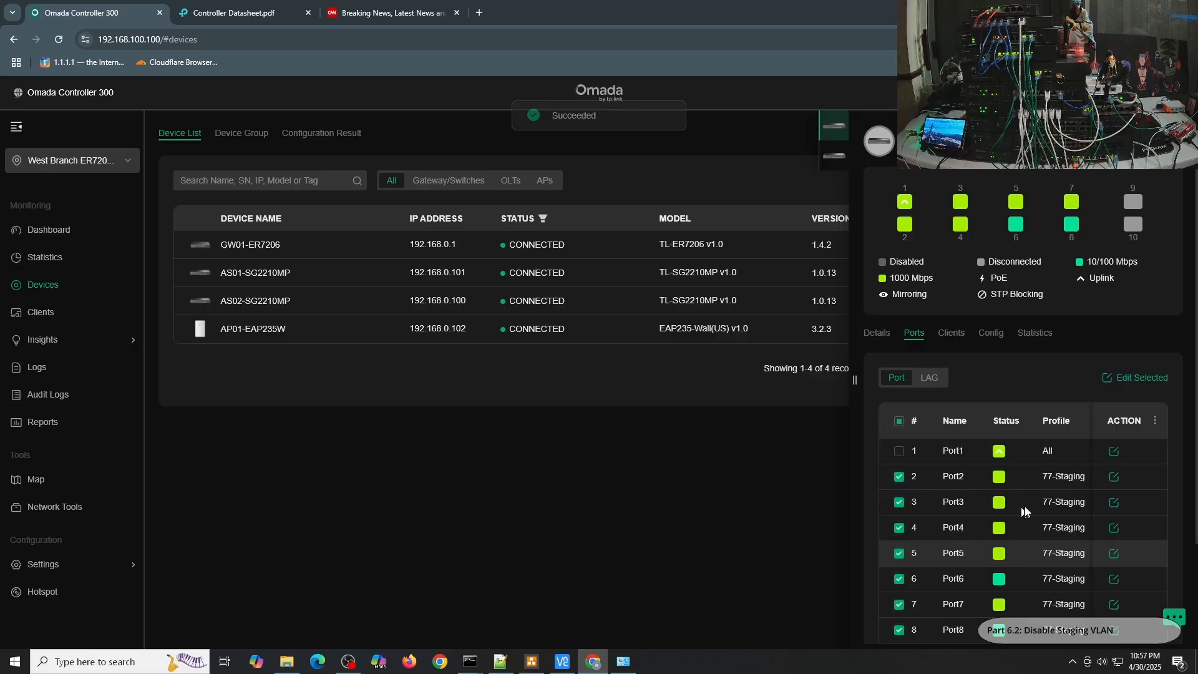
scroll(1038, 491, "down", 2)
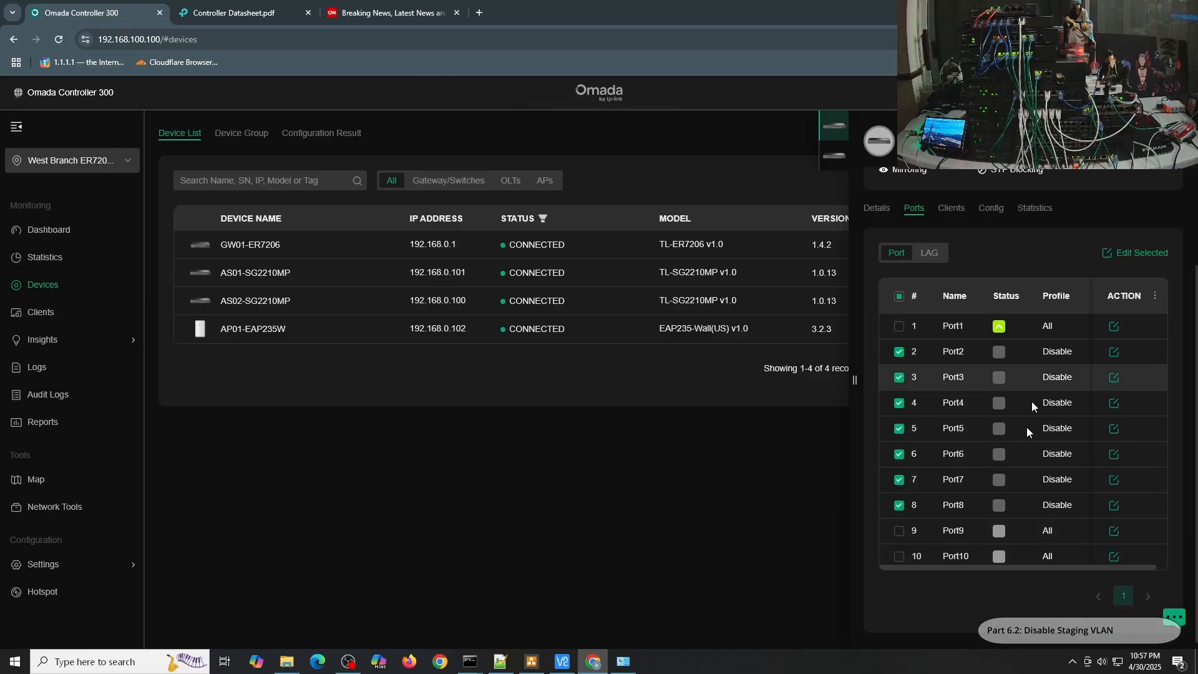
- Test the staging VLAN by trying VNC connections to 192.168.77.101 and 192.168.77.109 and checking the pingloop output in Command Prompt
left_click(562, 663)
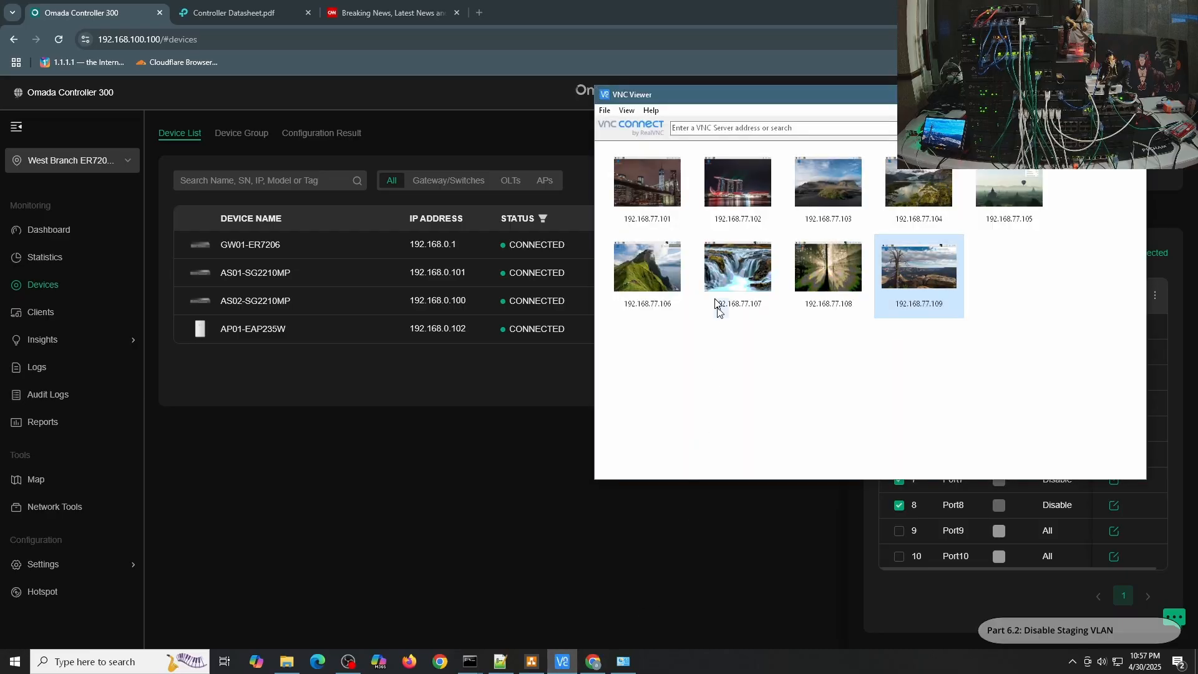
double_click(653, 221)
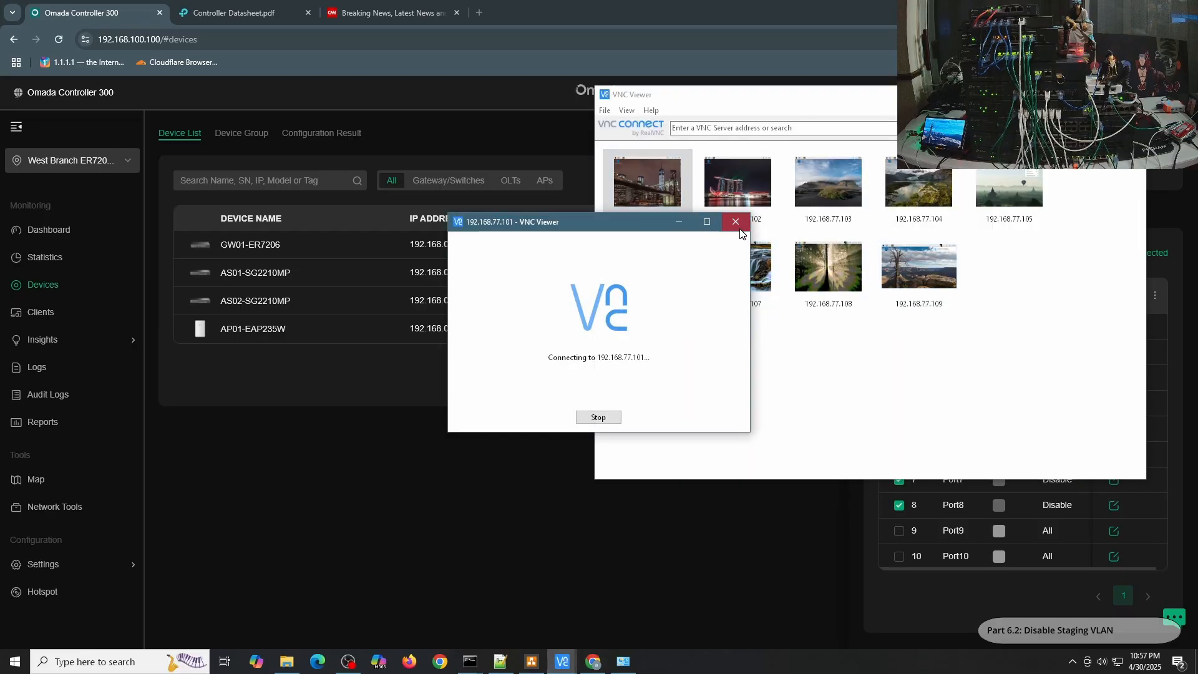
left_click(736, 221)
left_click(896, 258)
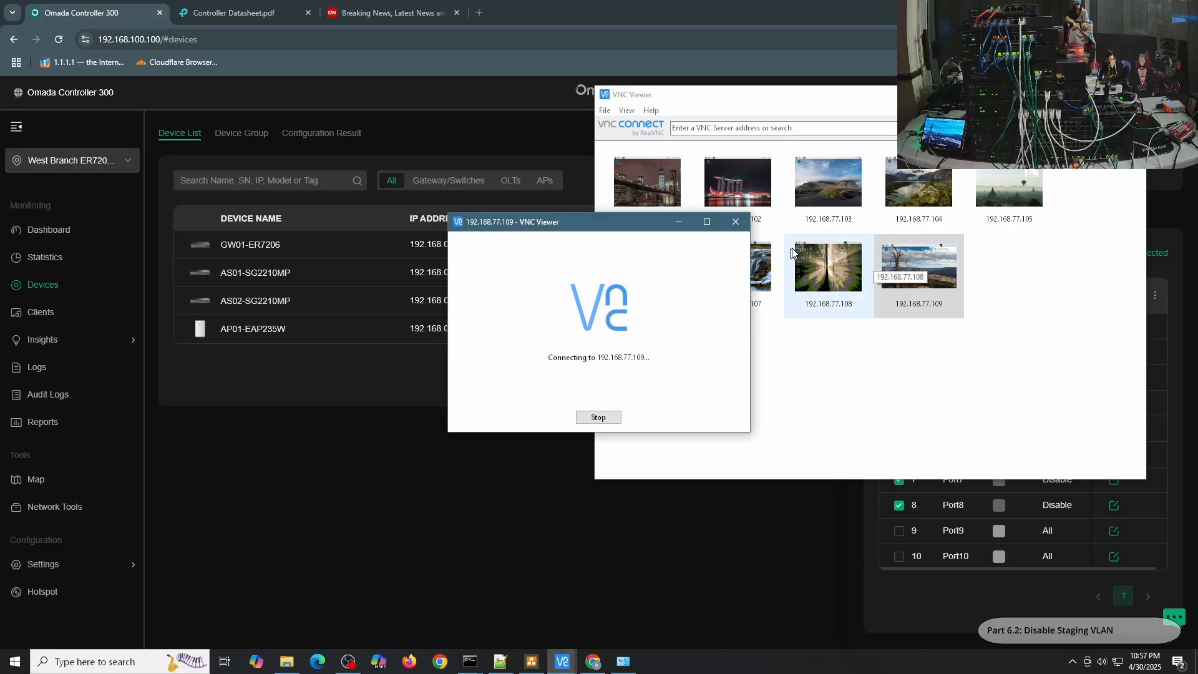
left_click(734, 221)
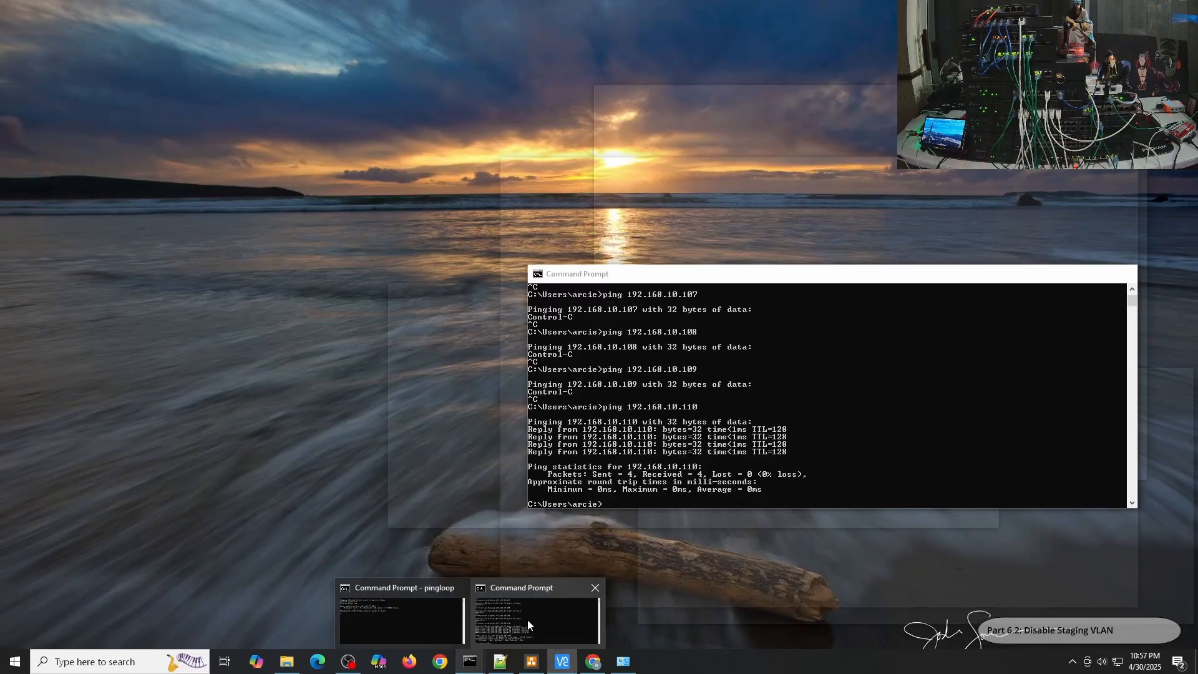
left_click(444, 624)
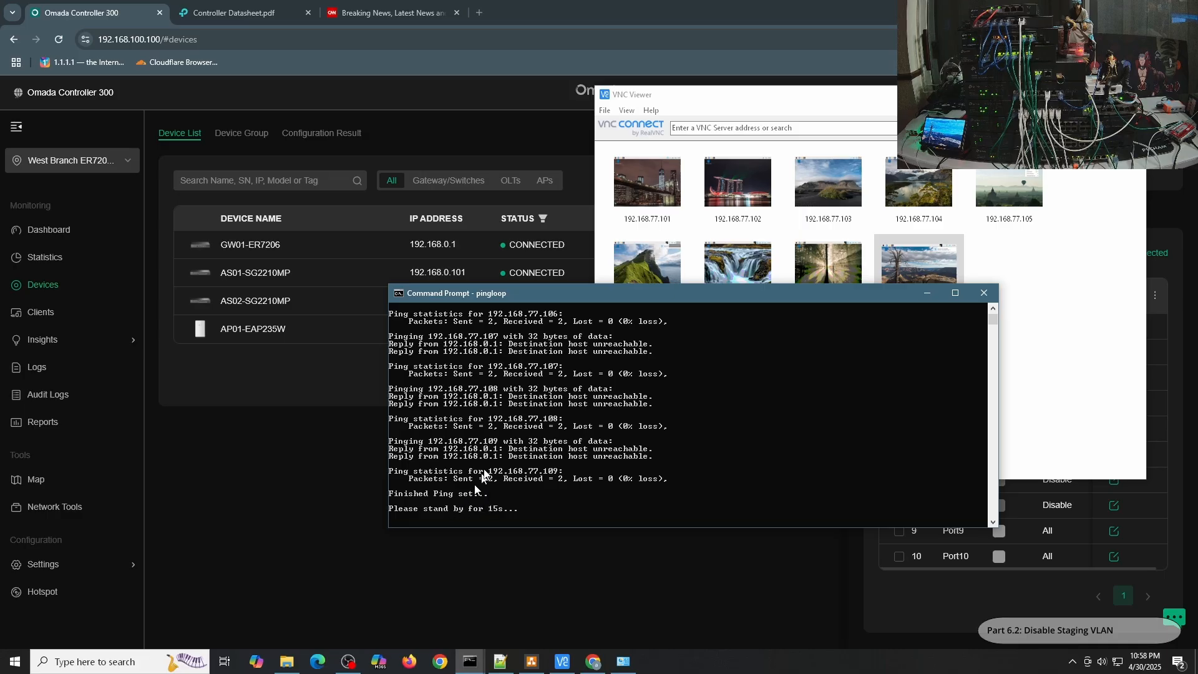
left_click(572, 580)
- Disable the PC's wired Ethernet adapter in Network Connections
left_click(623, 662)
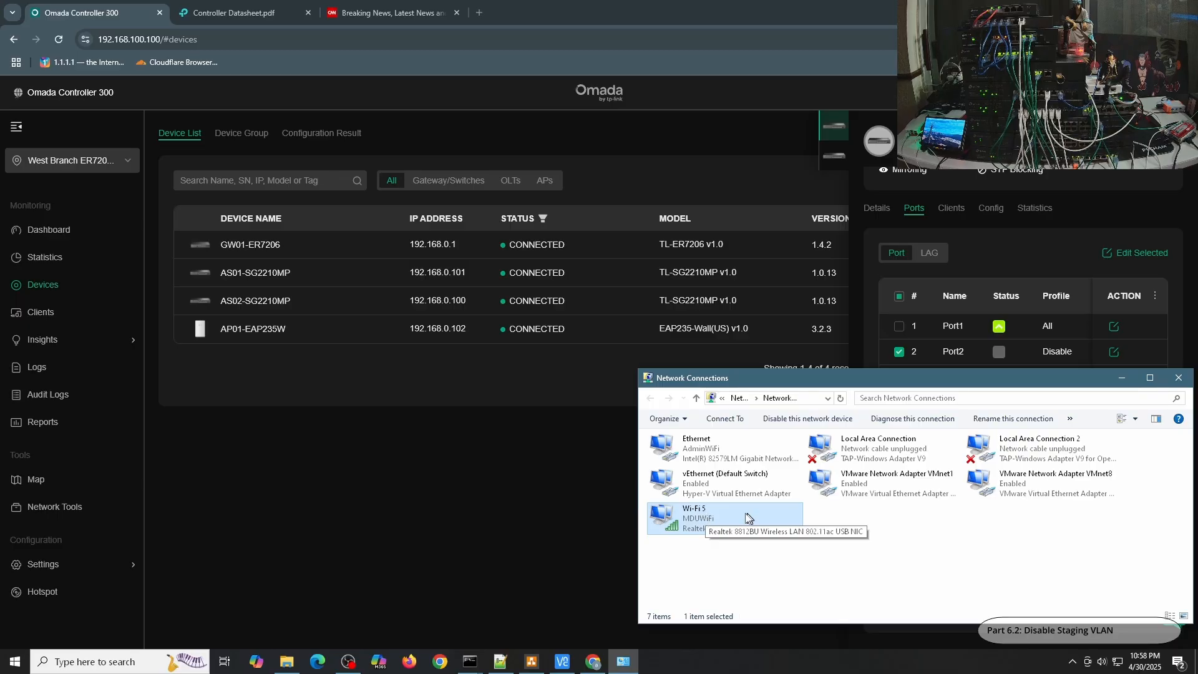
left_click(705, 451)
right_click(703, 449)
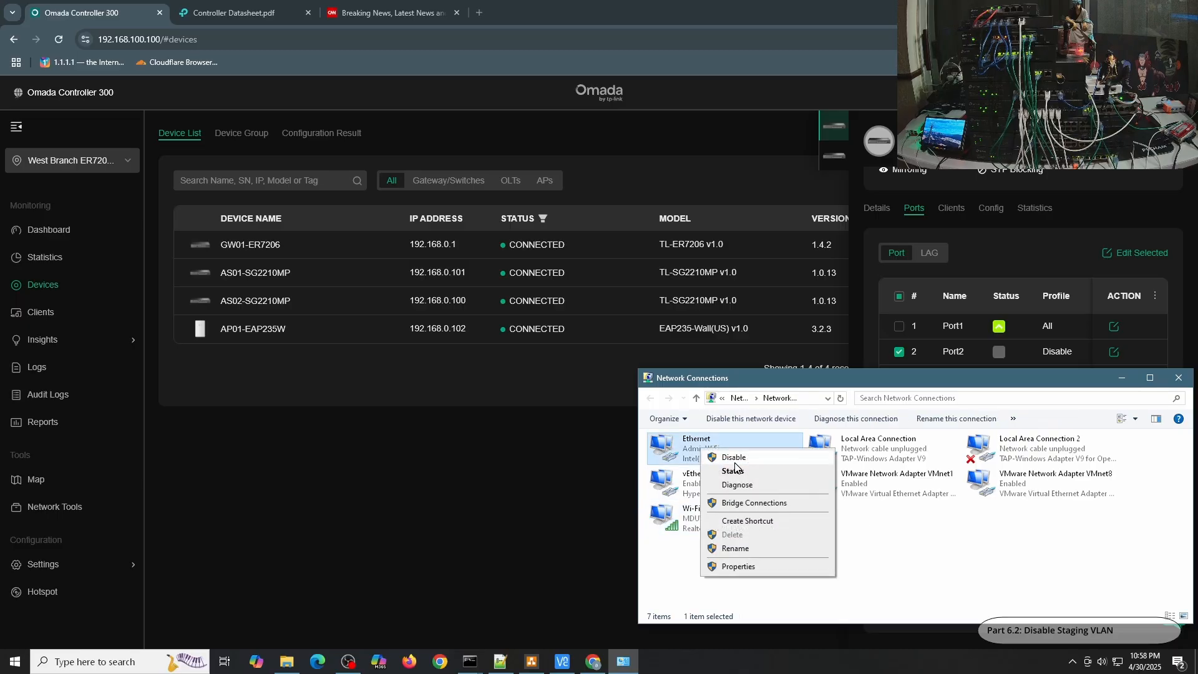
left_click(735, 462)
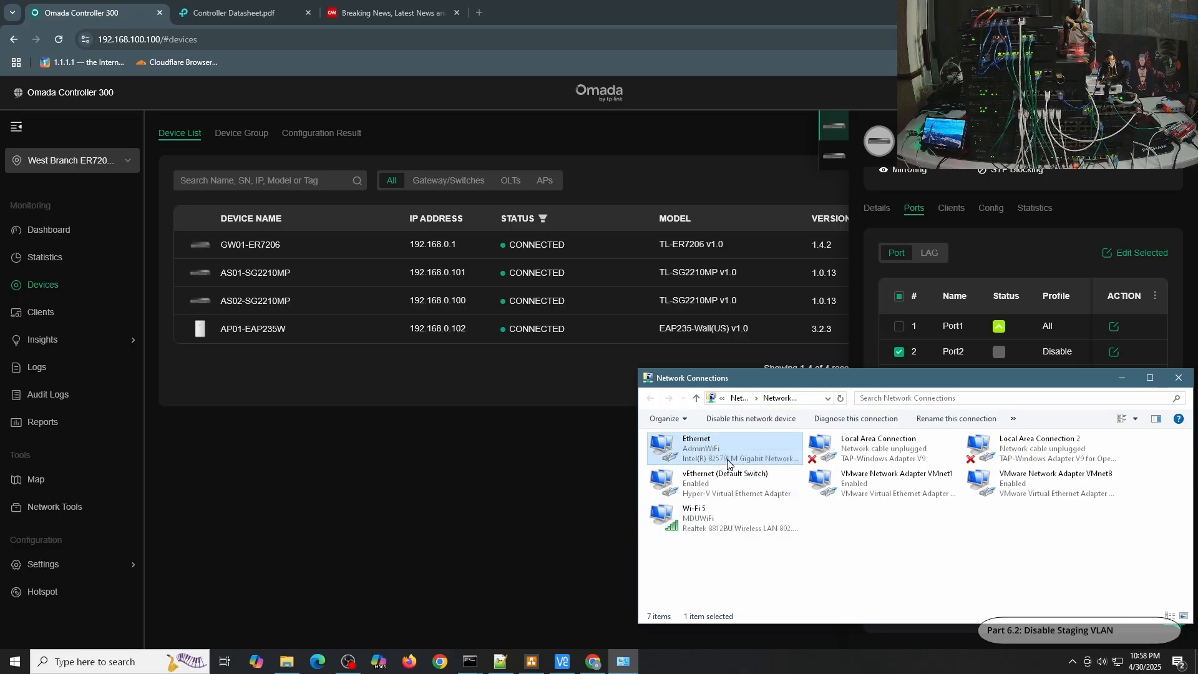
- Close the existing CNN page and load cnn.com in a new browser tab to test internet access
left_click(456, 12)
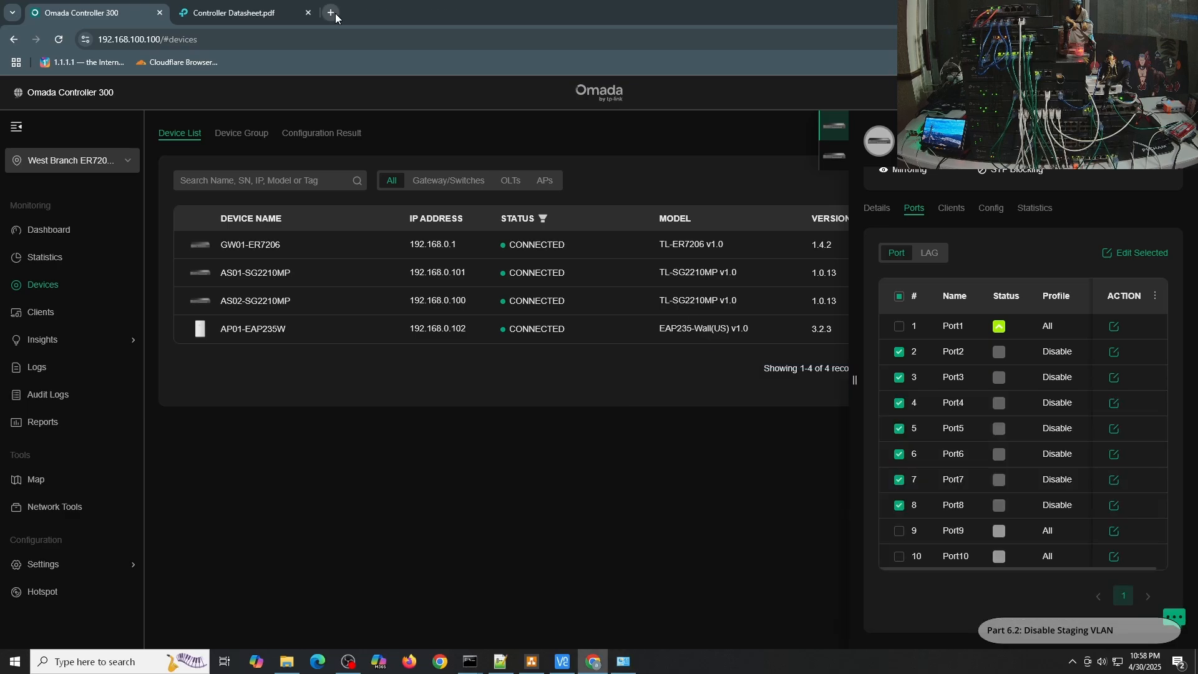
left_click(335, 13)
type("cnn.com")
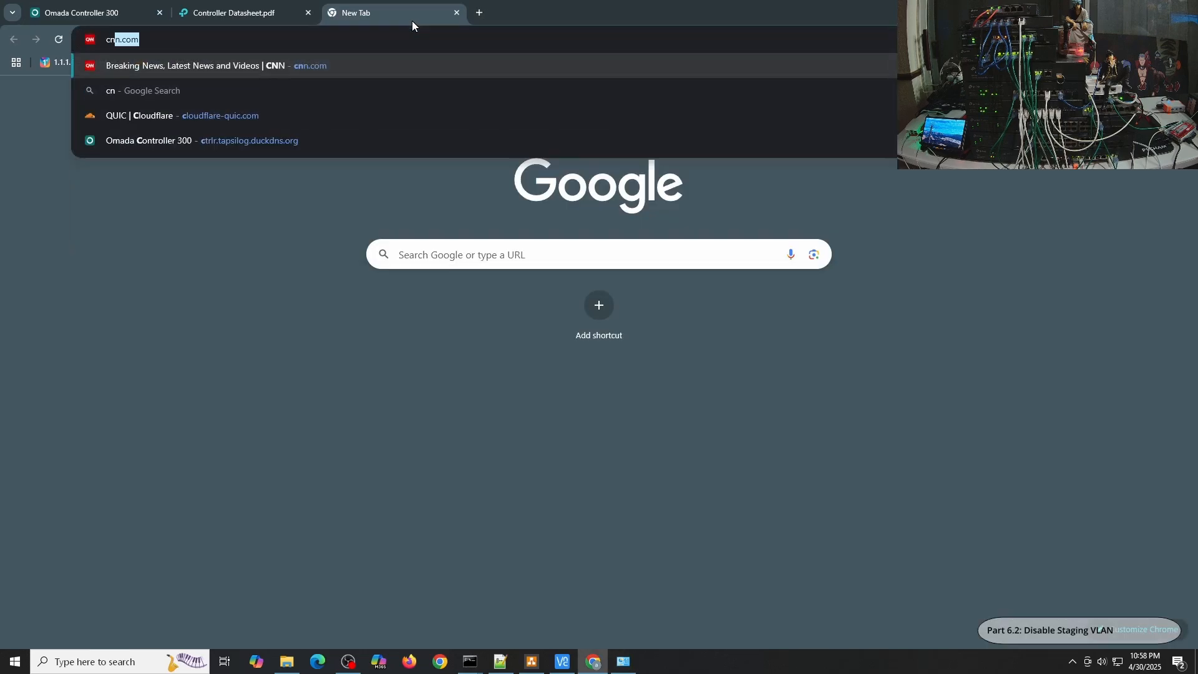
key("Return")
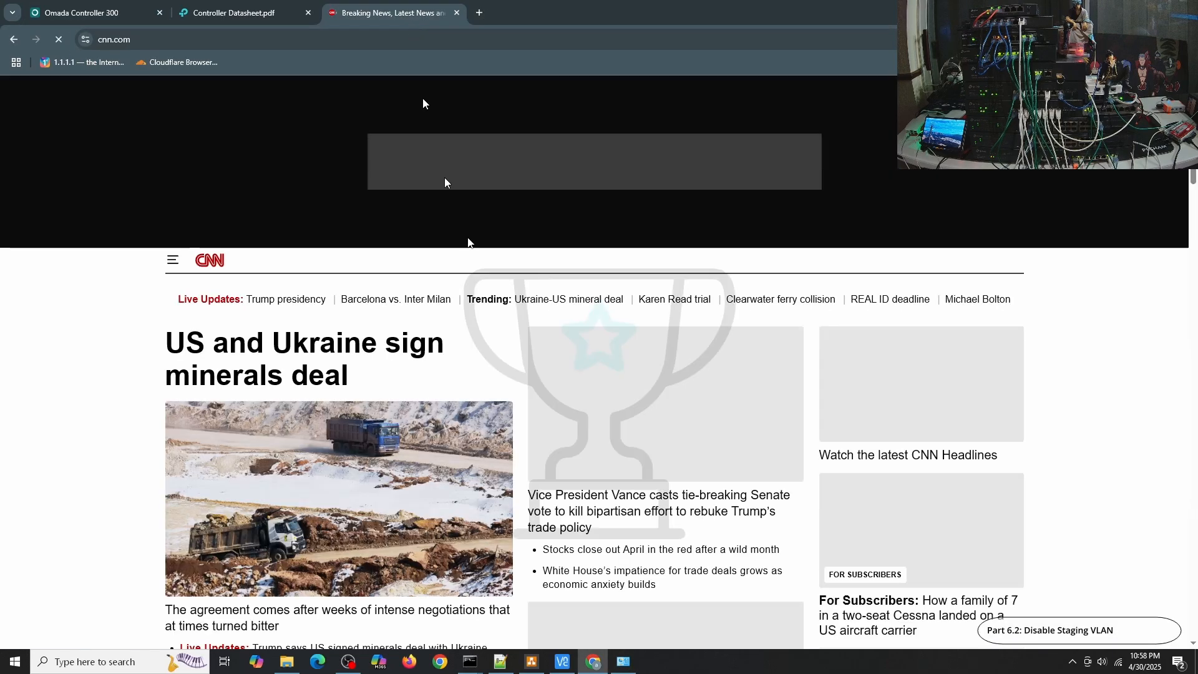
- Check the connection status of the Wi-Fi 5 adapter in Network Connections, and close its status window
left_click(626, 659)
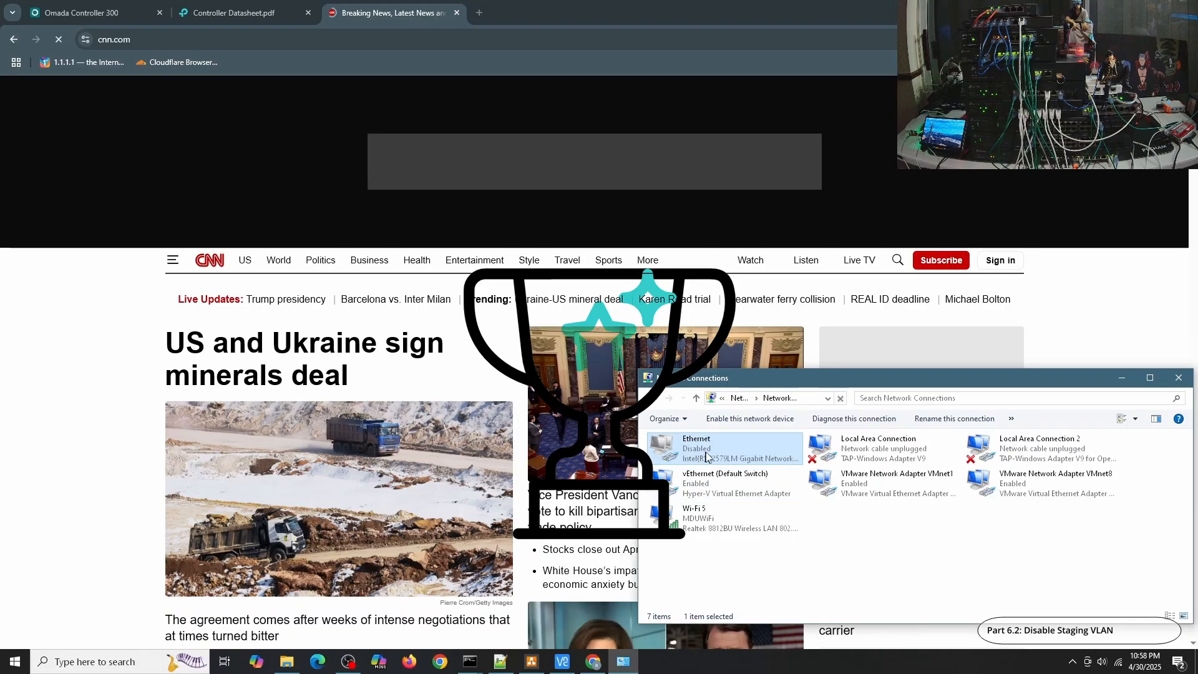
left_click(720, 523)
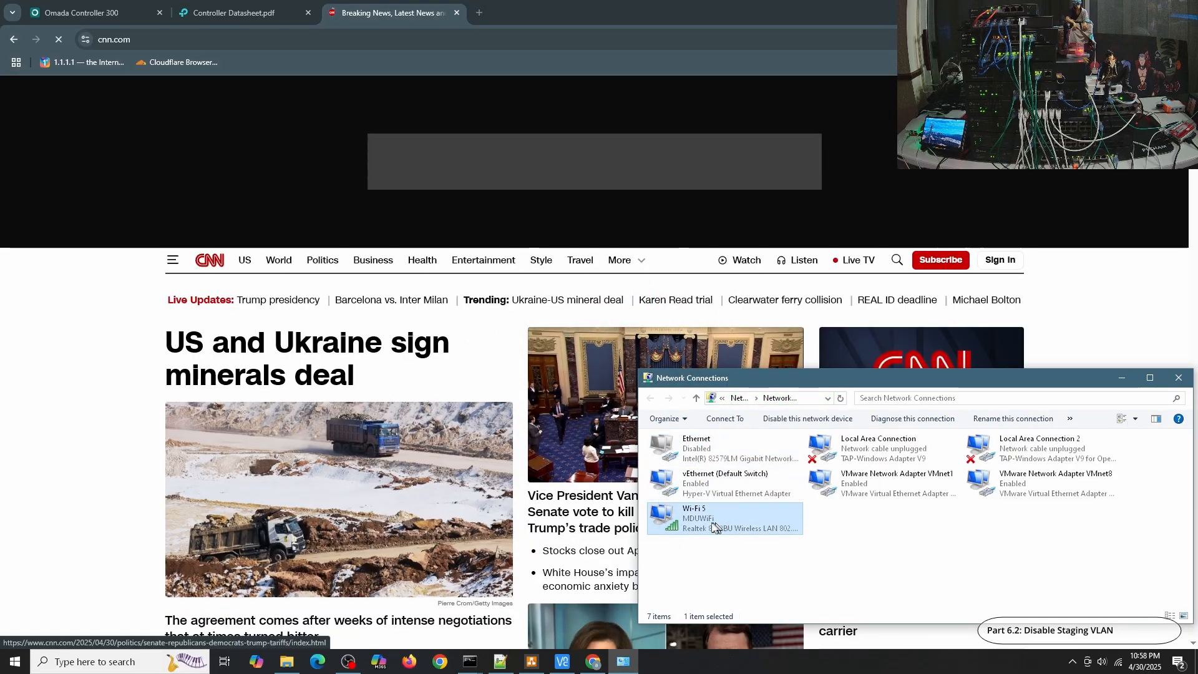
double_click(698, 520)
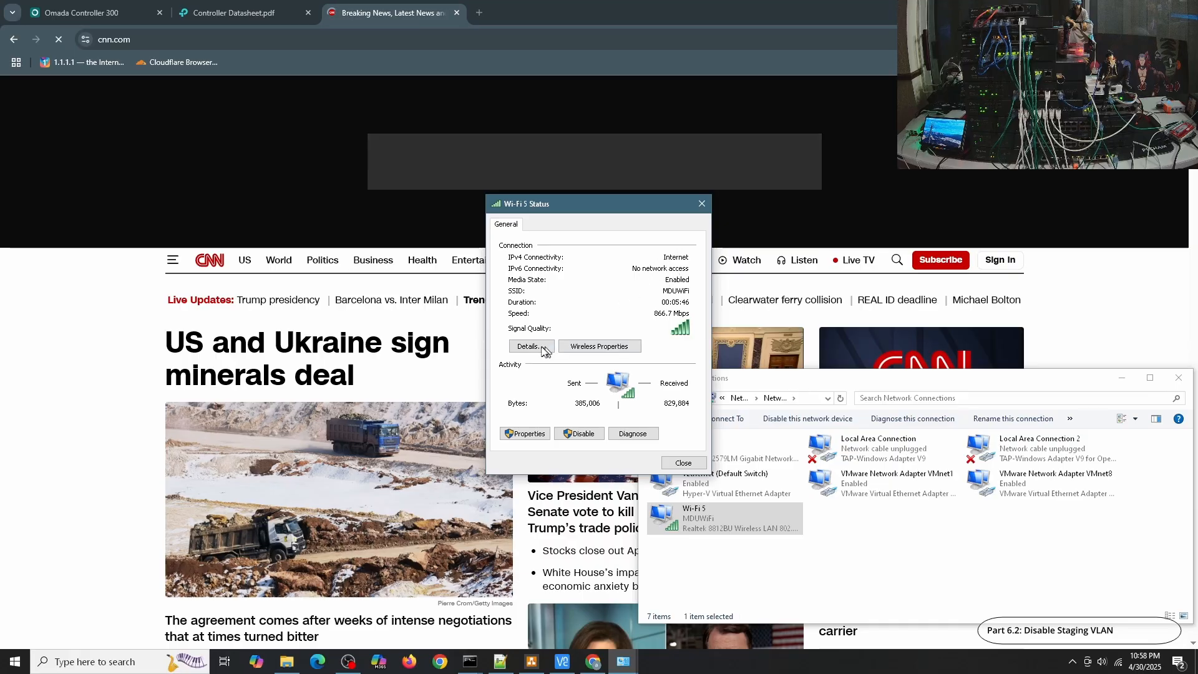
left_click(682, 465)
- Switch to the Omada Controller client list, and ping 192.168.10.101 and 192.168.10.102 from Command Prompt
left_click(102, 16)
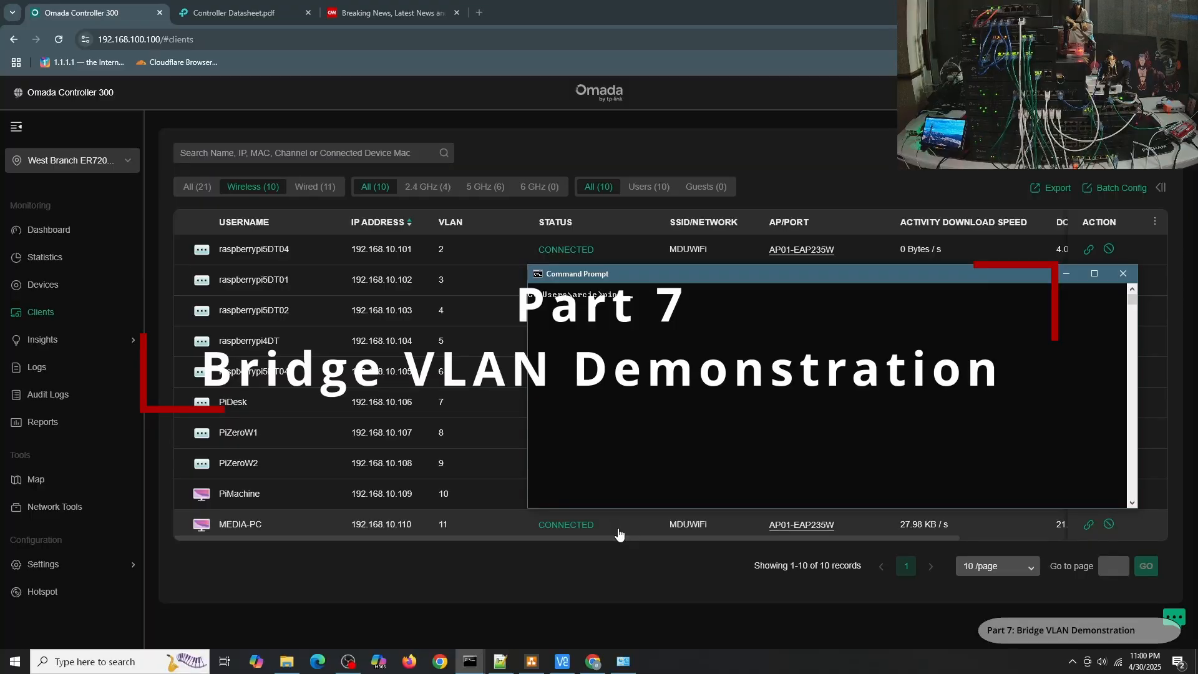
type("68.10.101")
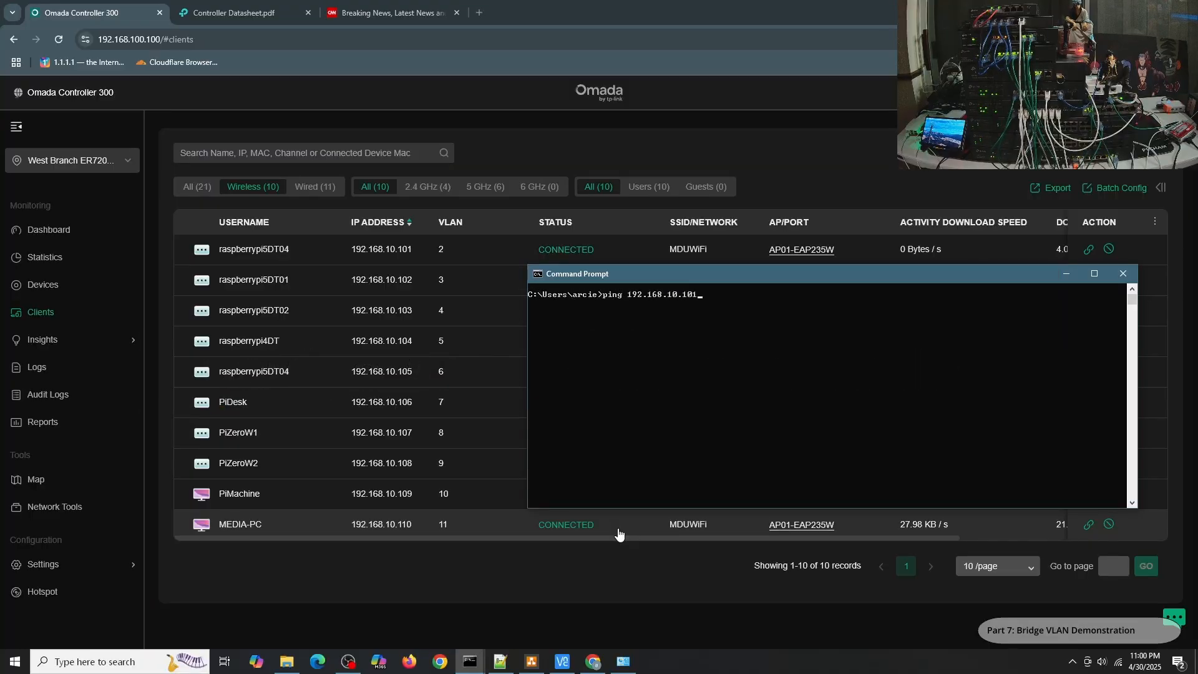
key("Return")
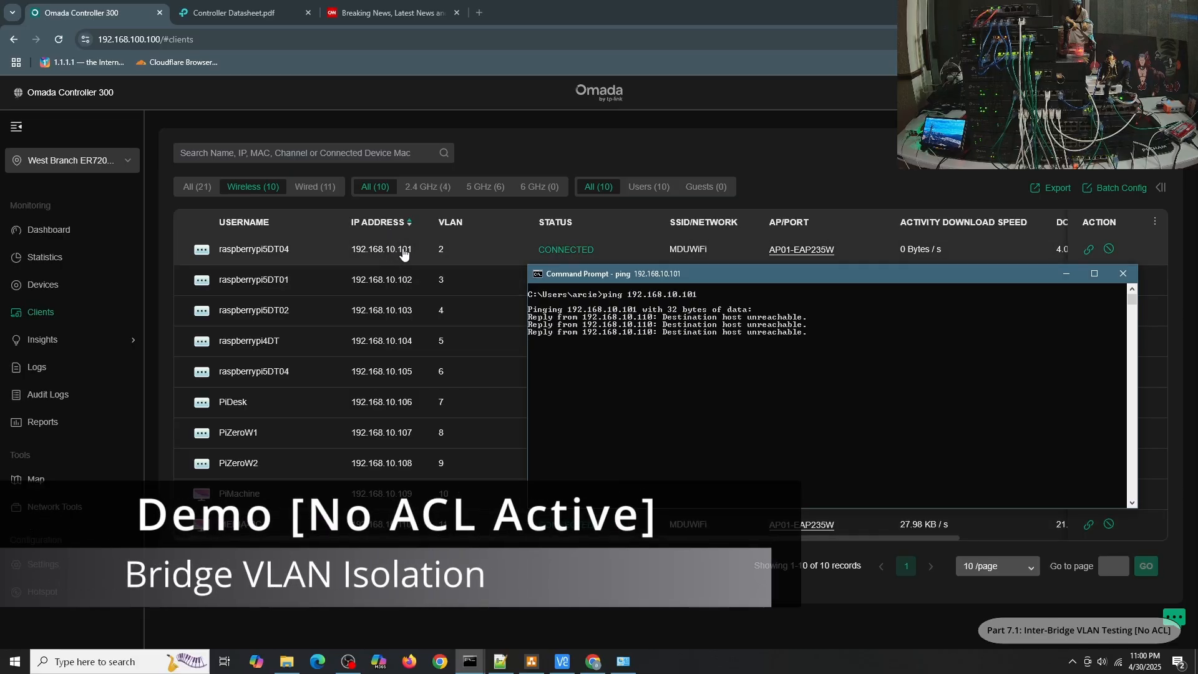
key("Up")
key("BackSpace")
type("2")
key("Return")
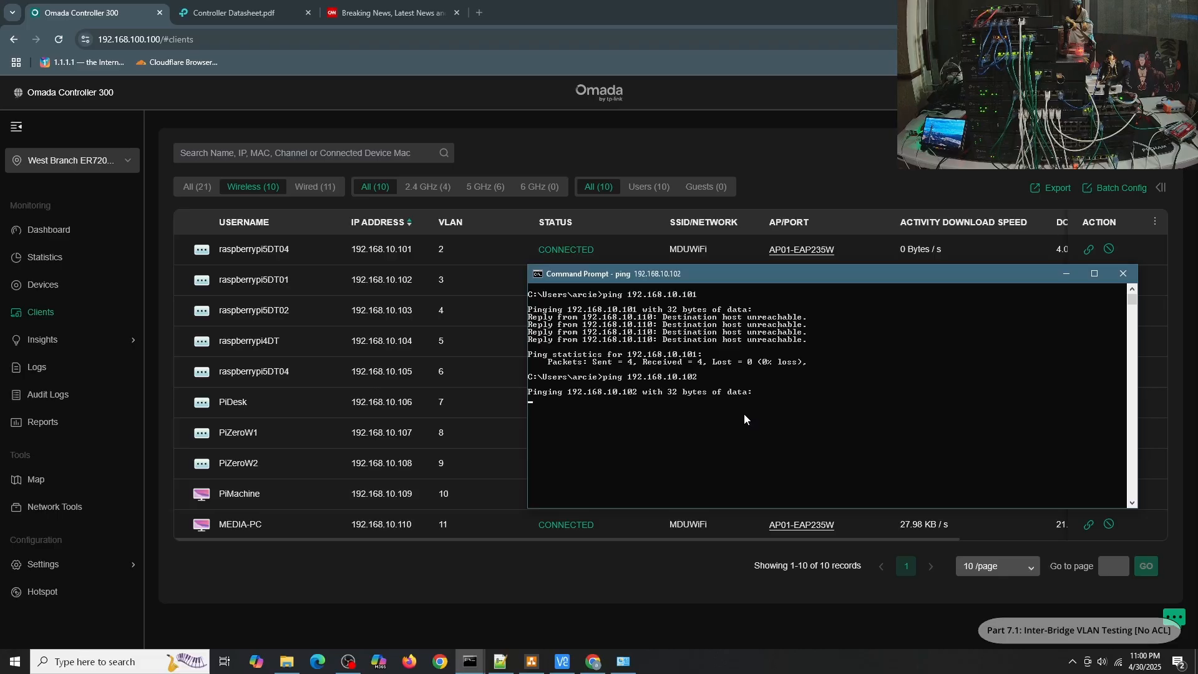
key("ctrl+c")
- Ping the clients 192.168.10.103 and 192.168.10.104, stopping each ping early
key("Up")
key("BackSpace")
type("3")
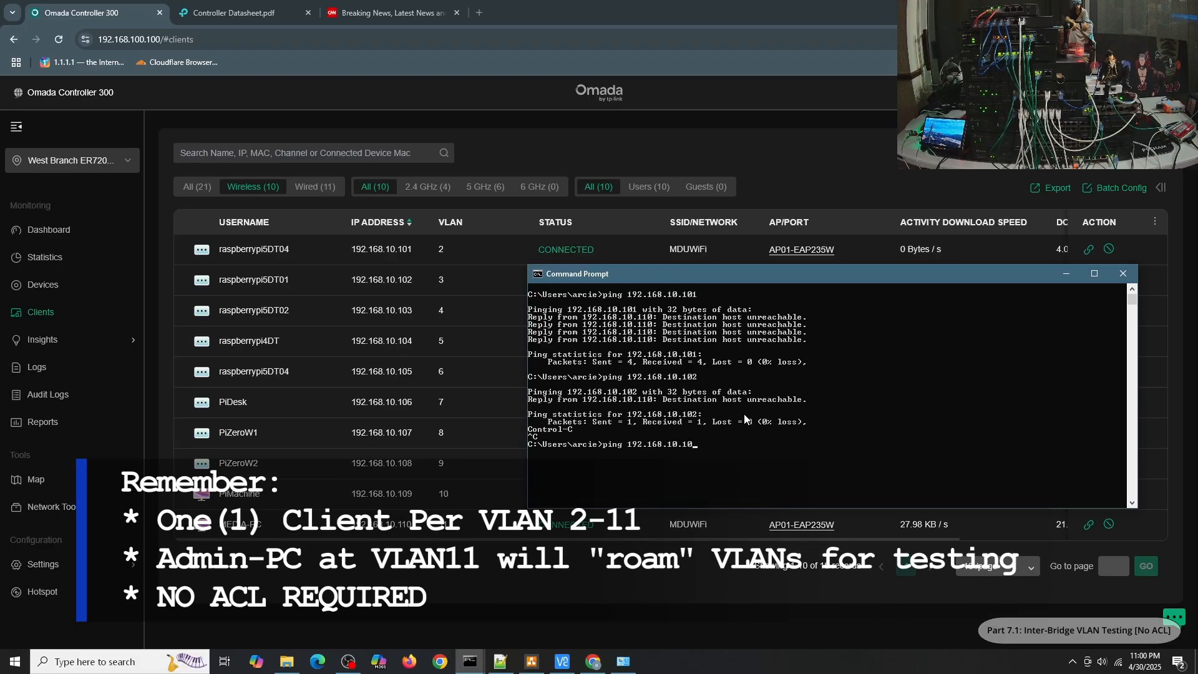
key("Return")
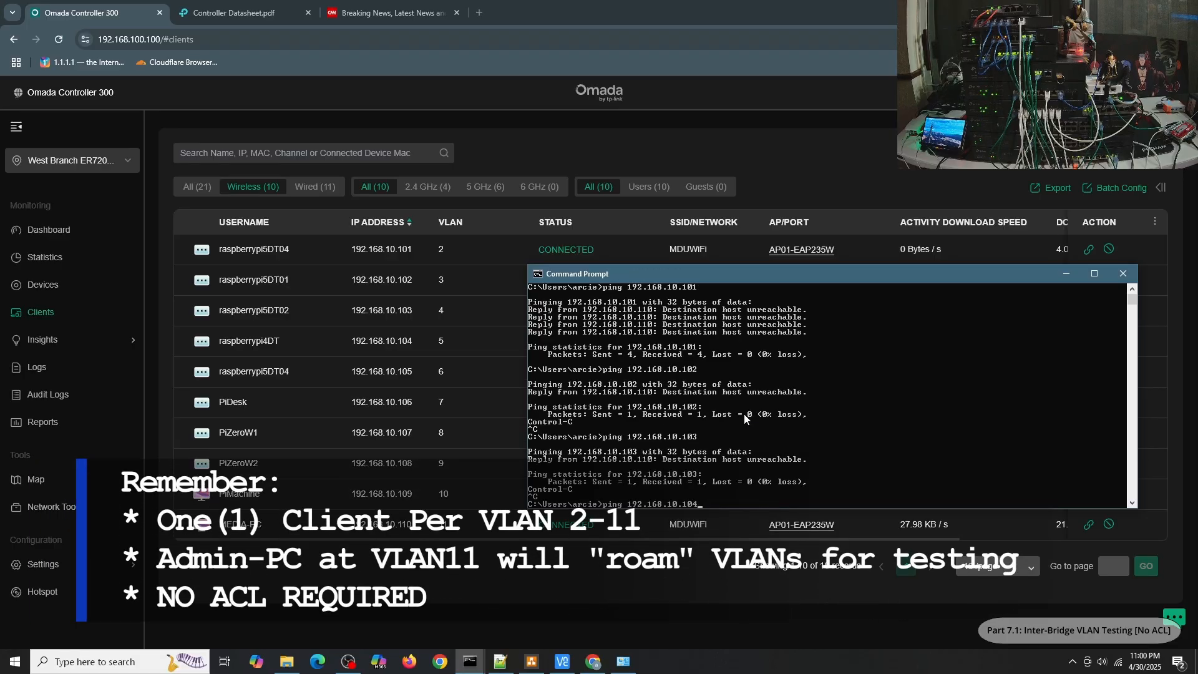
key("ctrl+c")
key("Up")
key("BackSpace")
type("4")
key("Return")
key("ctrl+c")
- Ping the clients 192.168.10.105 and 192.168.10.106, stopping each ping early
key("Up")
key("BackSpace")
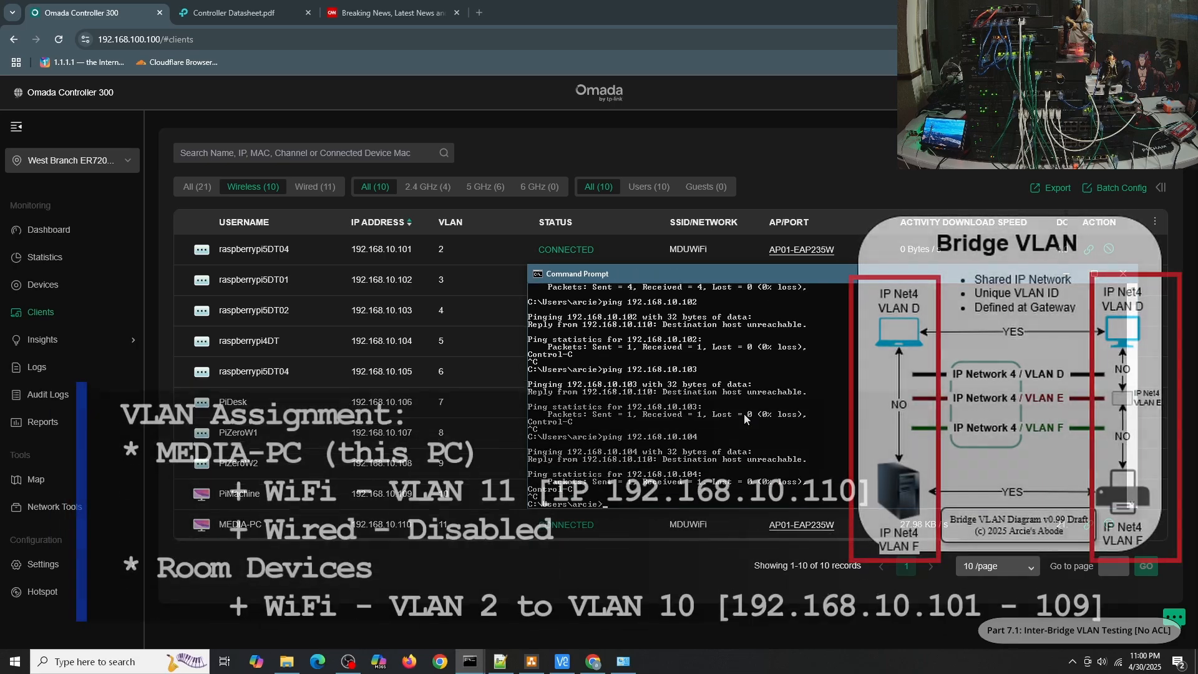
type("5")
key("Return")
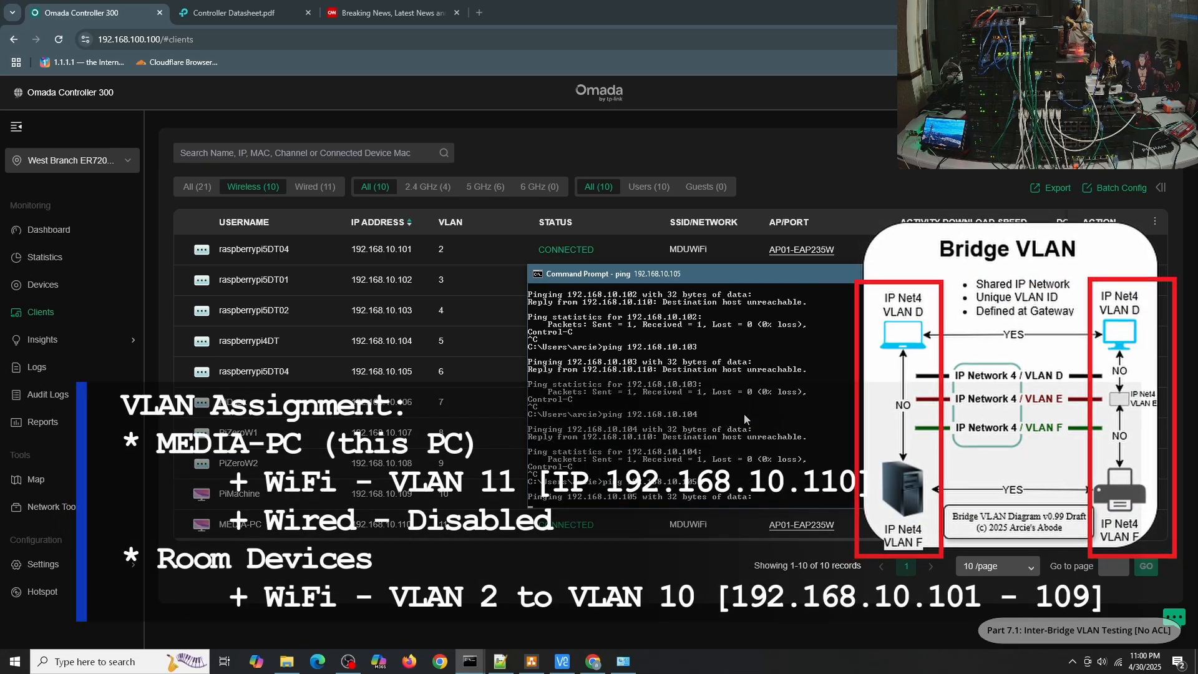
key("ctrl+c")
key("Up")
key("BackSpace")
type("68.10.10")
key("Return")
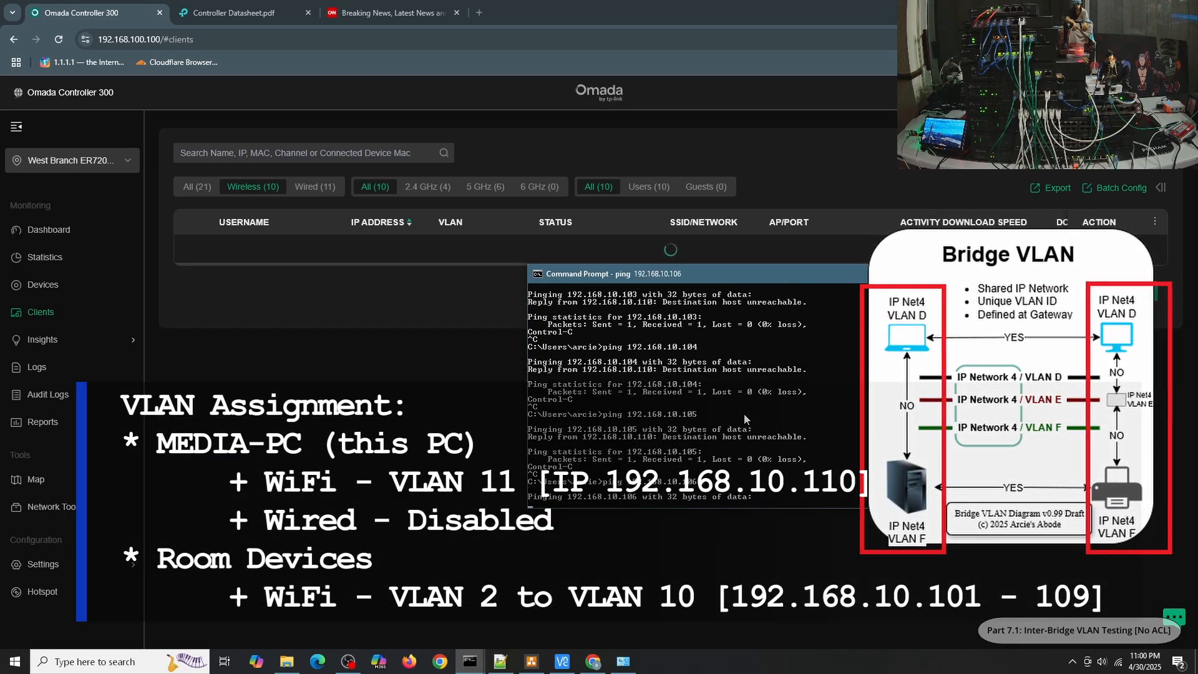
key("ctrl+c")
- Ping the clients 192.168.10.107 and 192.168.10.108, stopping each ping early
key("Up")
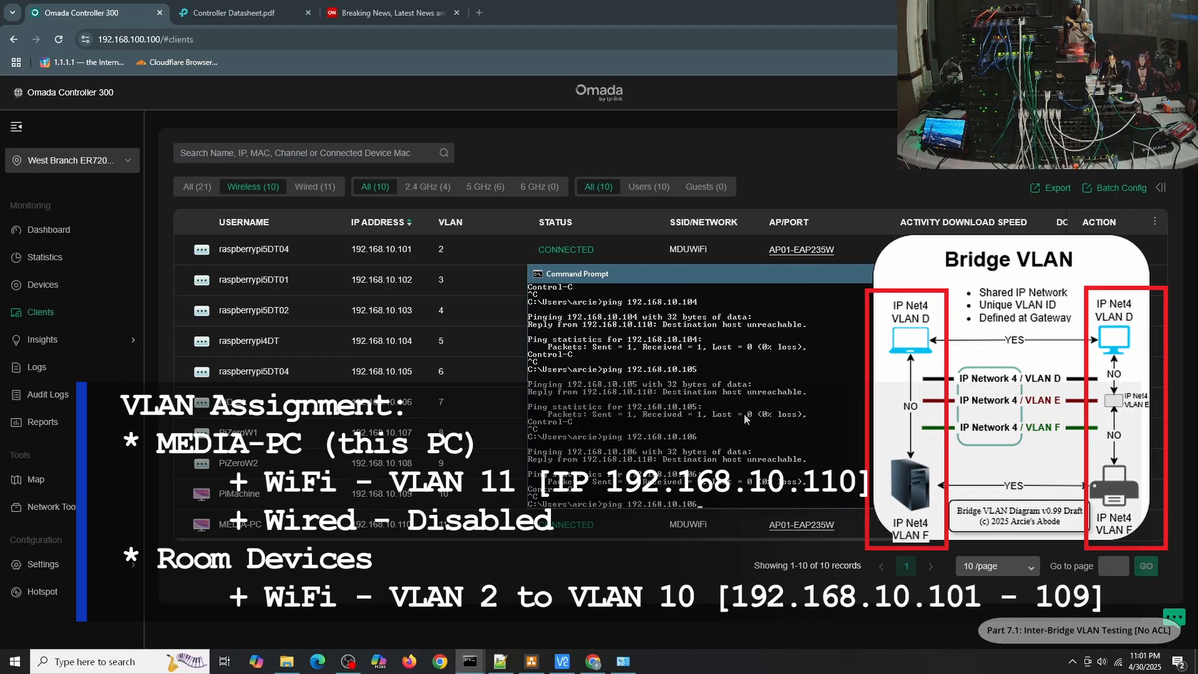
key("BackSpace")
type("7")
key("Return")
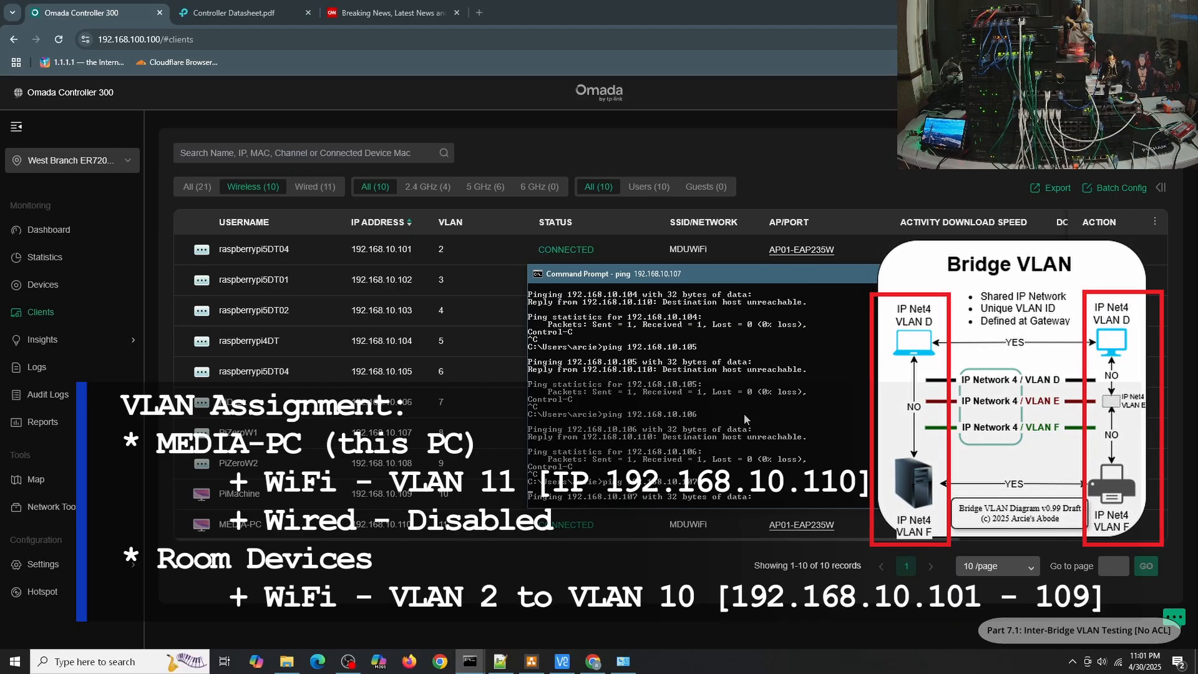
key("ctrl+c")
key("Up")
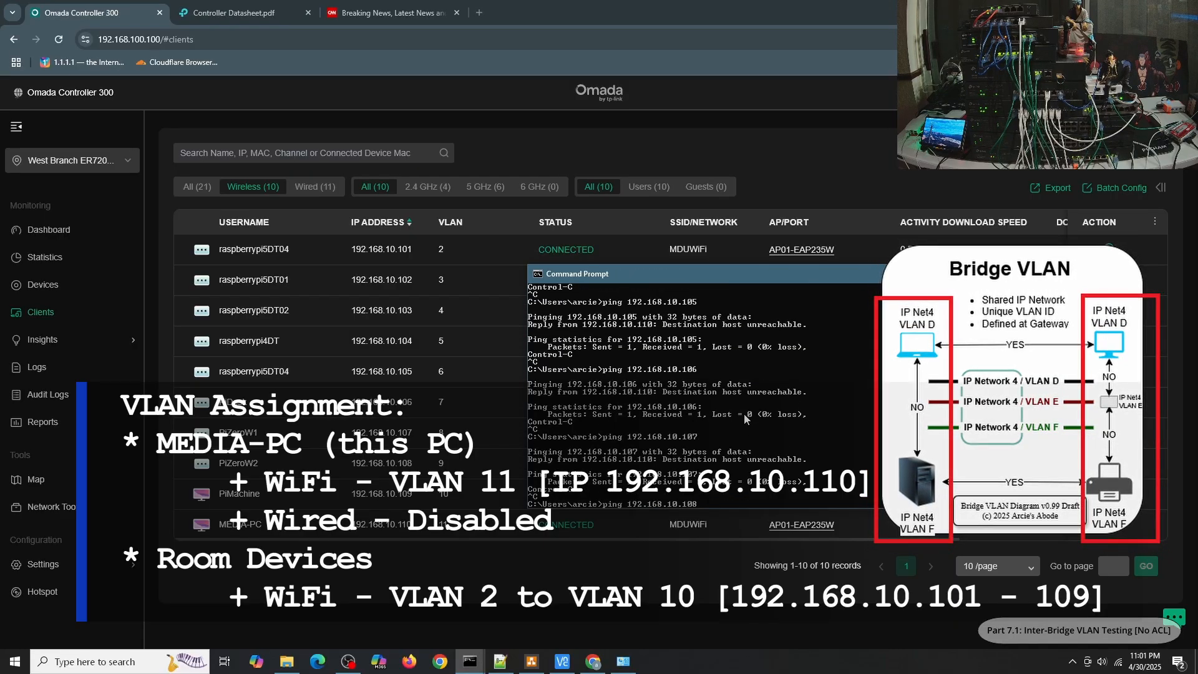
type("8")
key("Return")
key("ctrl+c")
- Ping 192.168.10.109, stopping it early, and run a full ping to the PC's own address 192.168.10.110
key("Up")
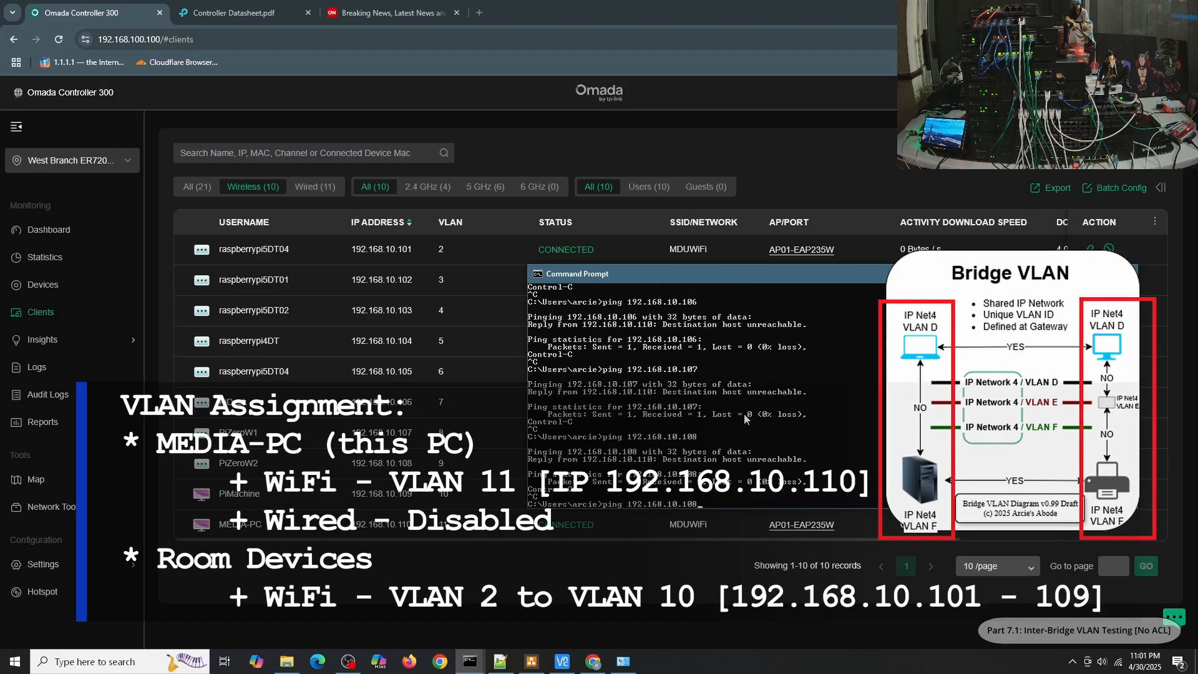
type("9")
key("Return")
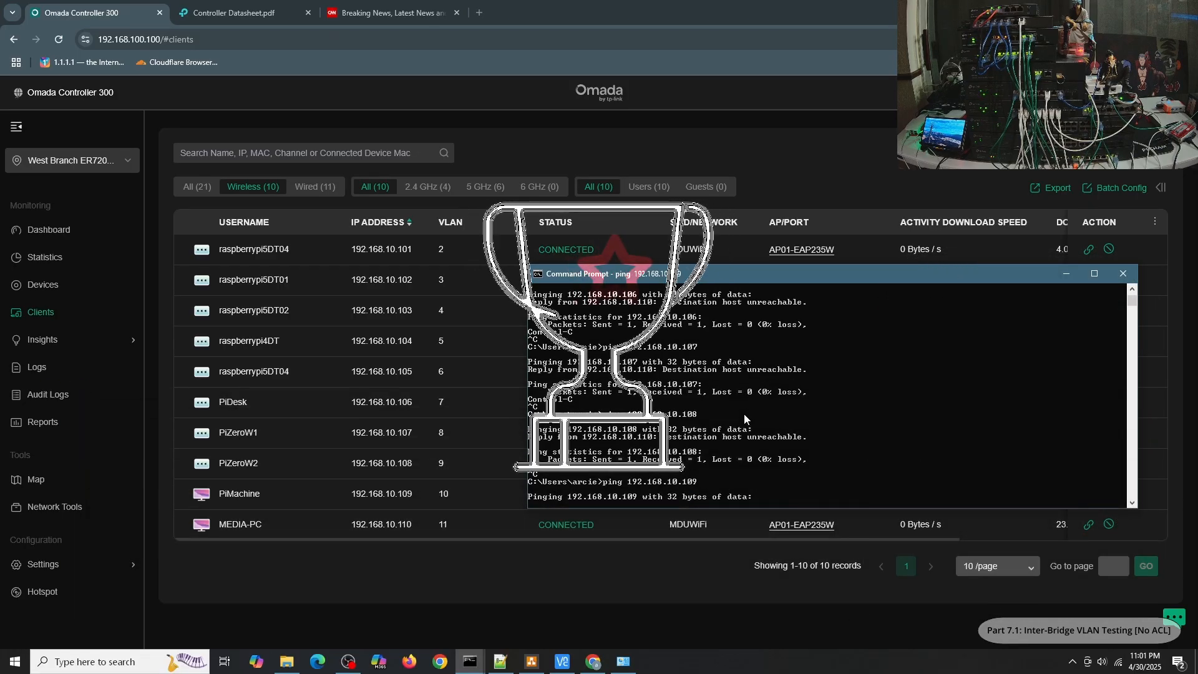
key("ctrl+c")
key("Up")
key("BackSpace")
key("BackSpace")
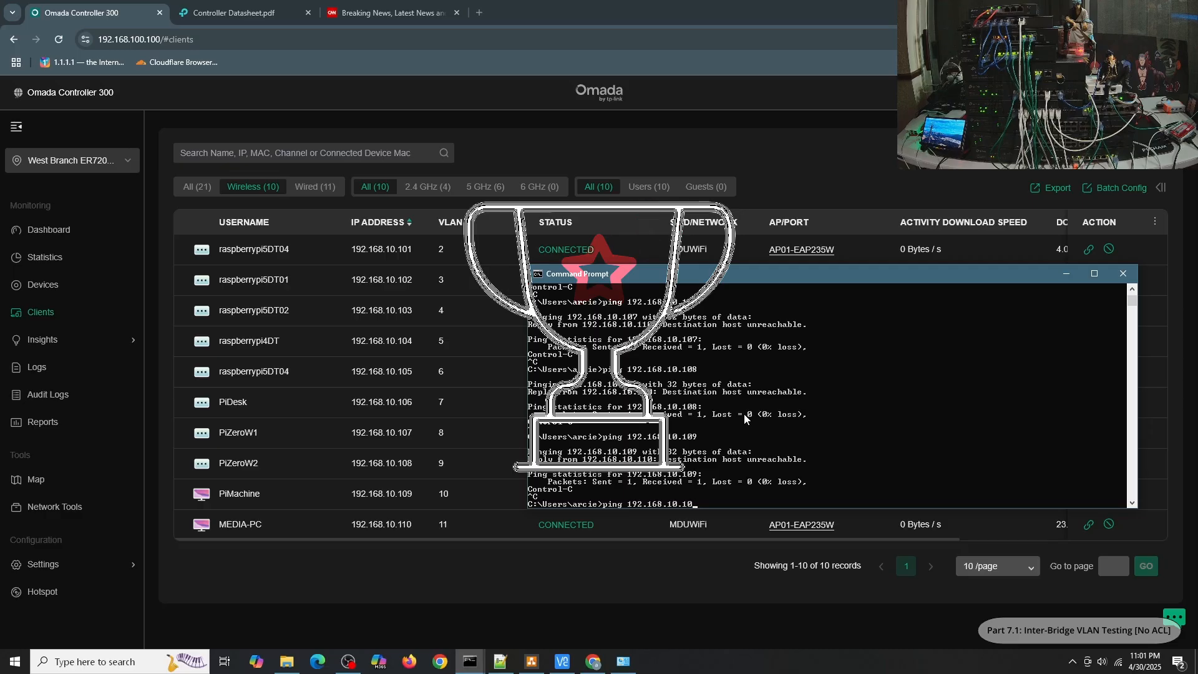
type("10")
key("Return")
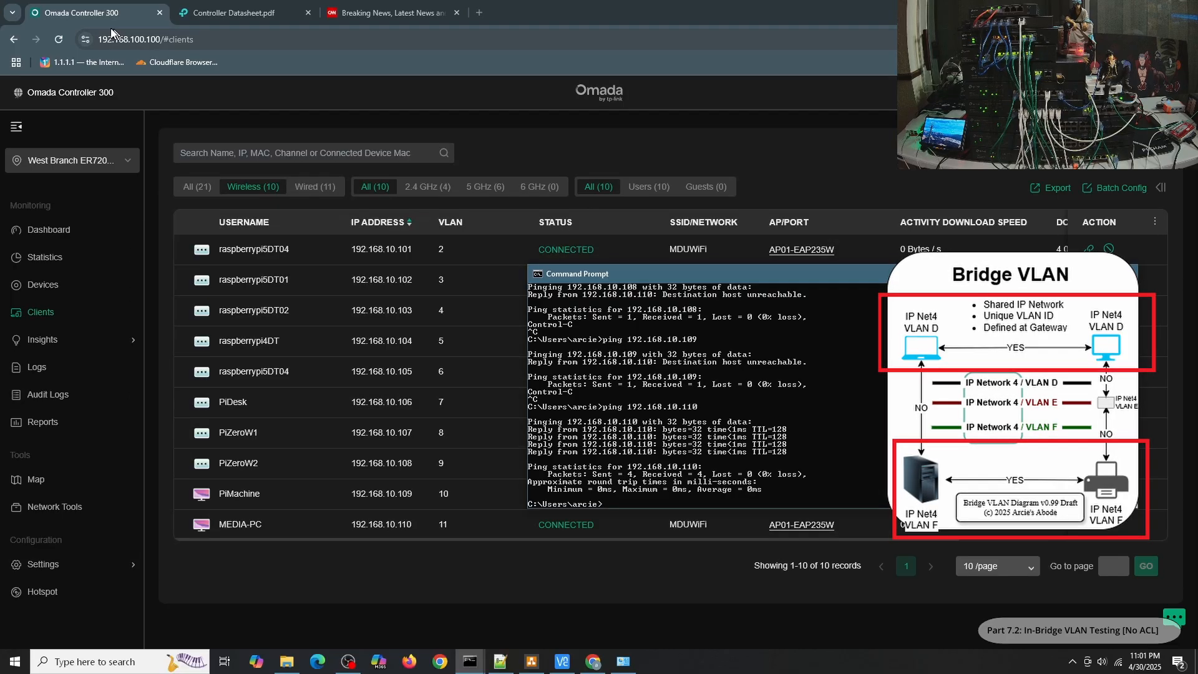
- Duplicate the Omada Controller browser tab that shows the client list
left_click(101, 16)
right_click(101, 16)
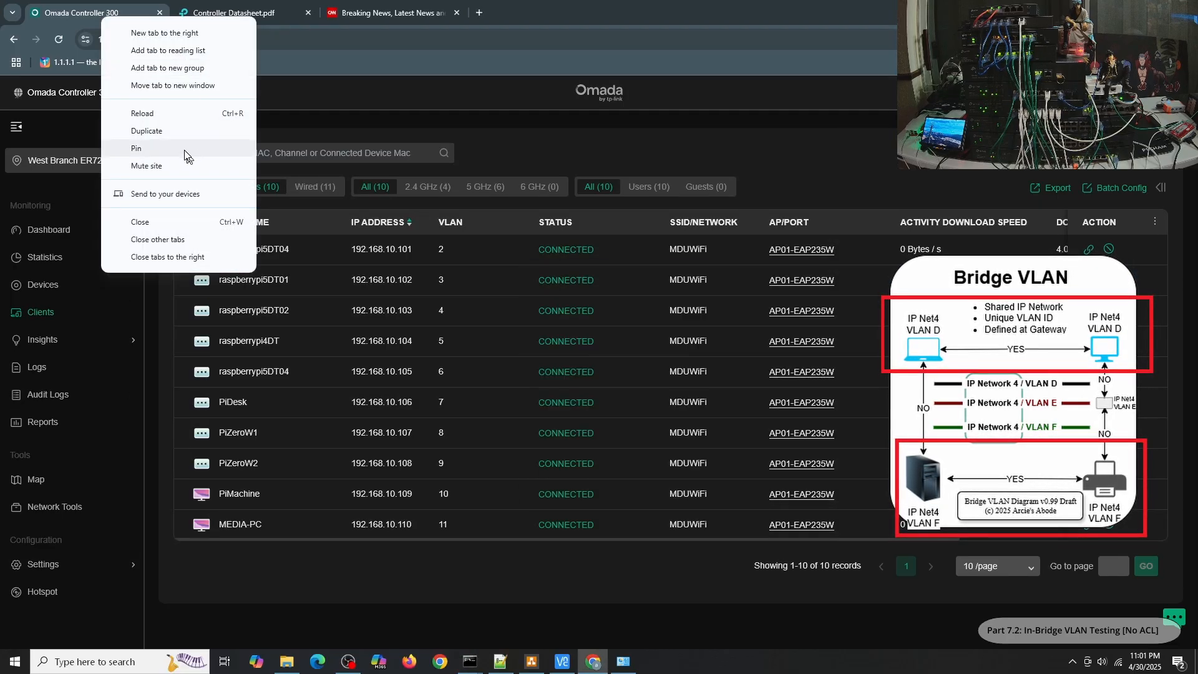
left_click(182, 132)
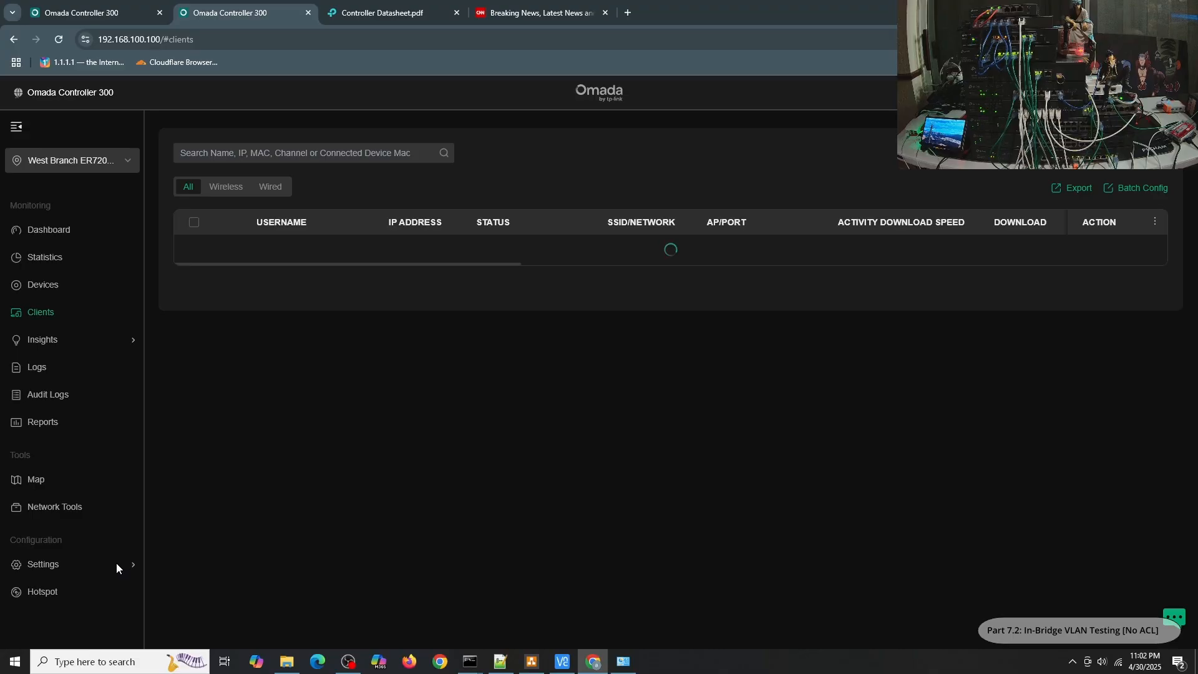
- Open the First Floor MDUs PPSK profile for editing in the duplicate tab, and reveal and copy the Room1-_2 passphrase
mouse_move(116, 563)
left_click(574, 392)
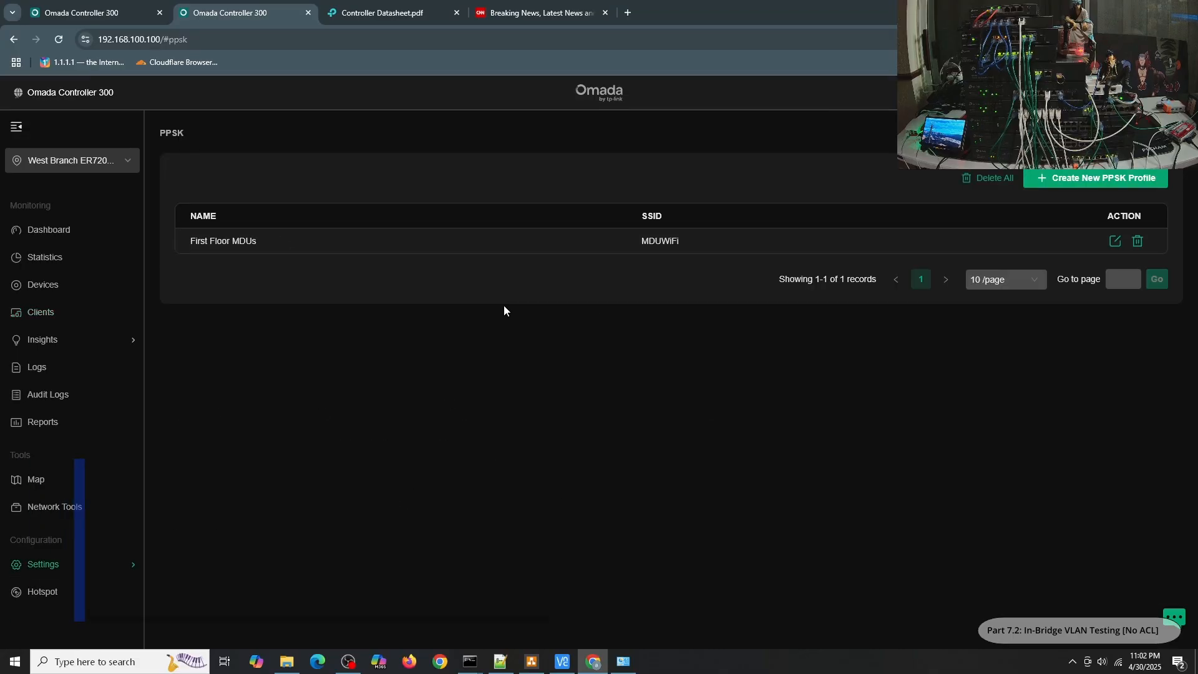
left_click(1115, 241)
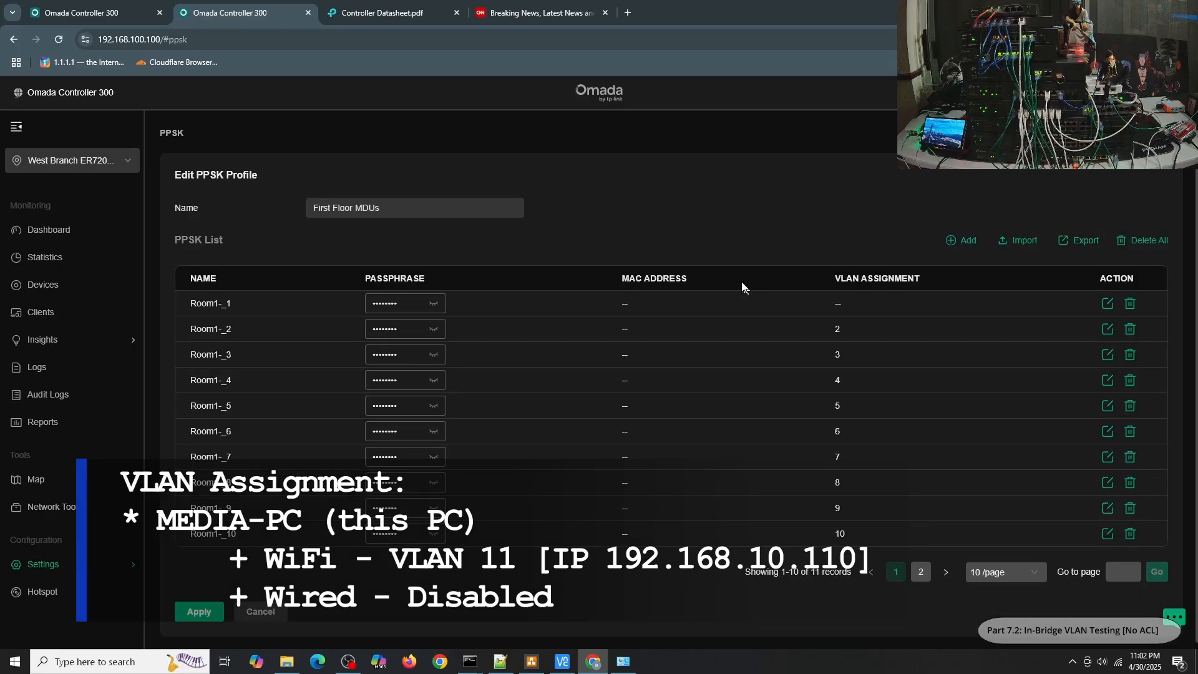
left_click(433, 329)
left_click_drag(412, 331, 329, 330)
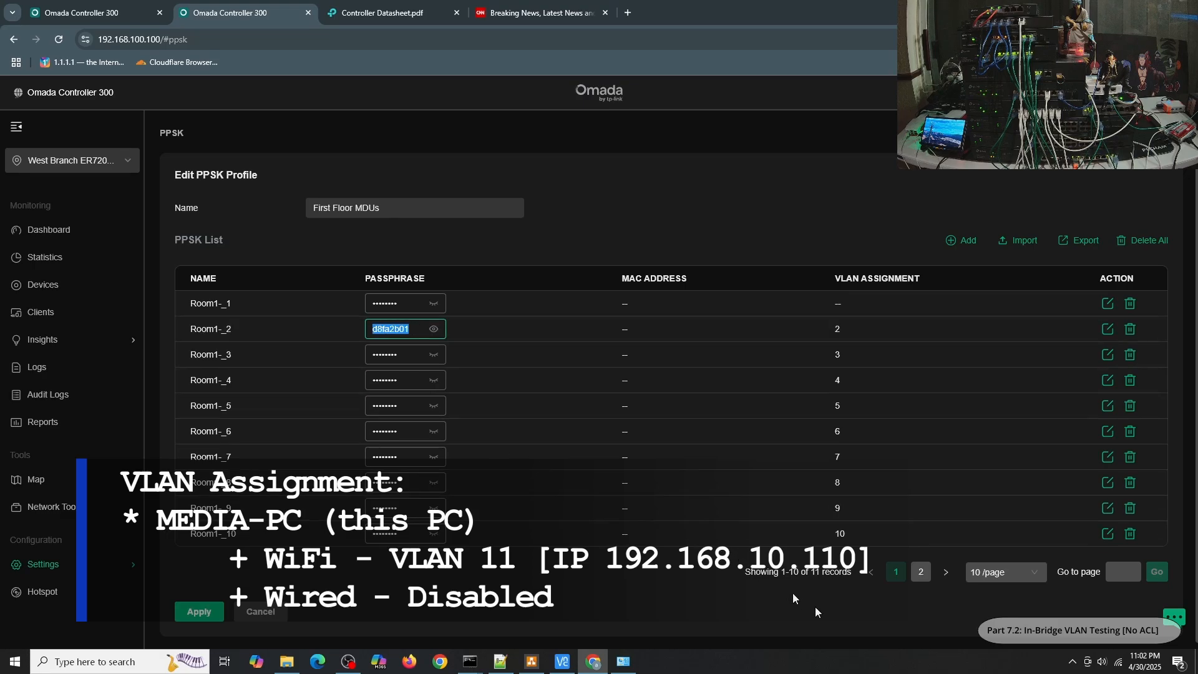
- Forget the currently connected MDUWiFi network in the Windows Wi-Fi network list
left_click(1119, 661)
right_click(1062, 324)
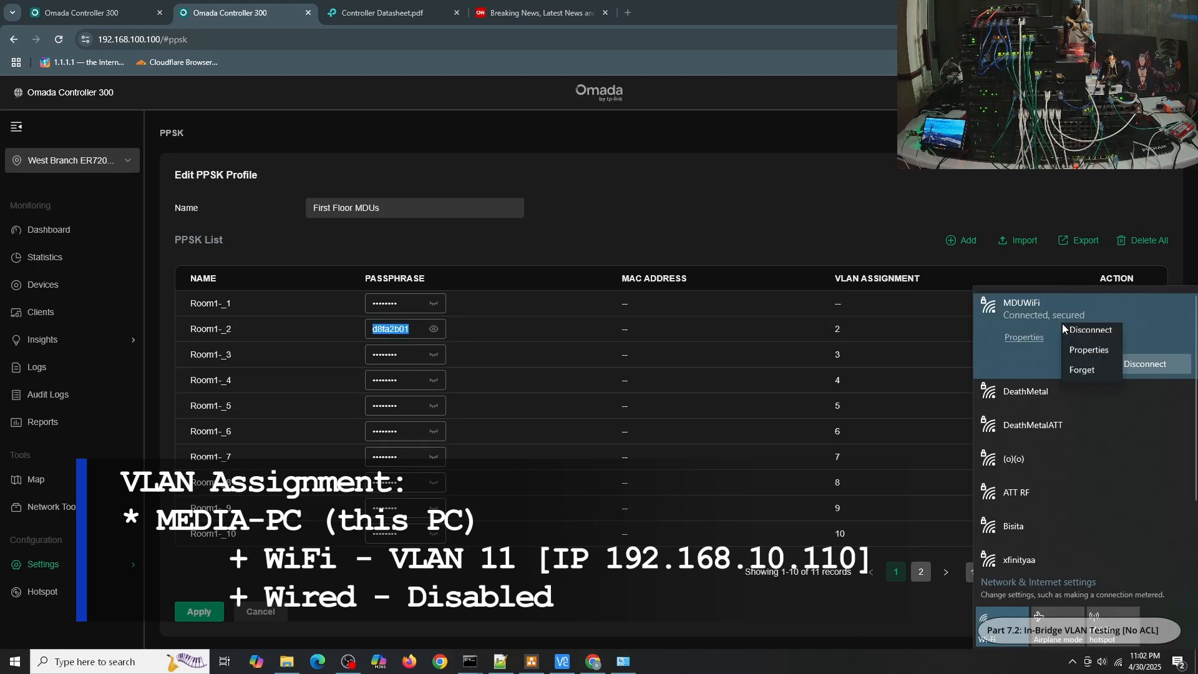
left_click(1085, 374)
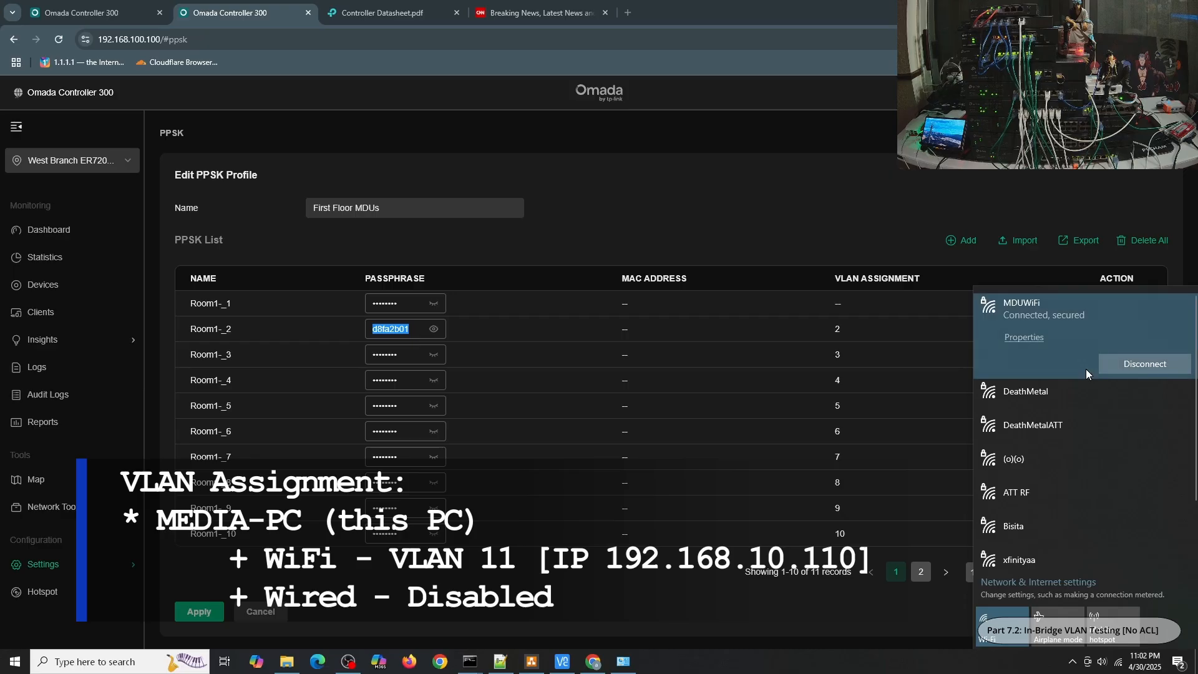
left_click(1009, 526)
left_click(1125, 552)
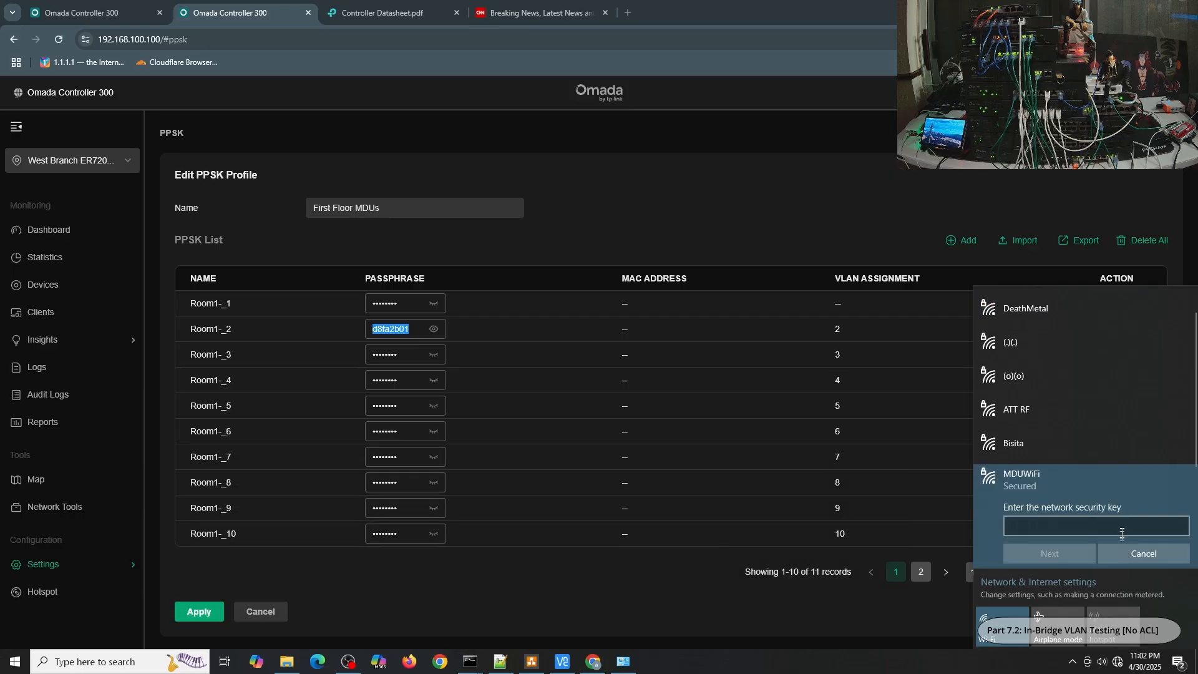
key("ctrl+v")
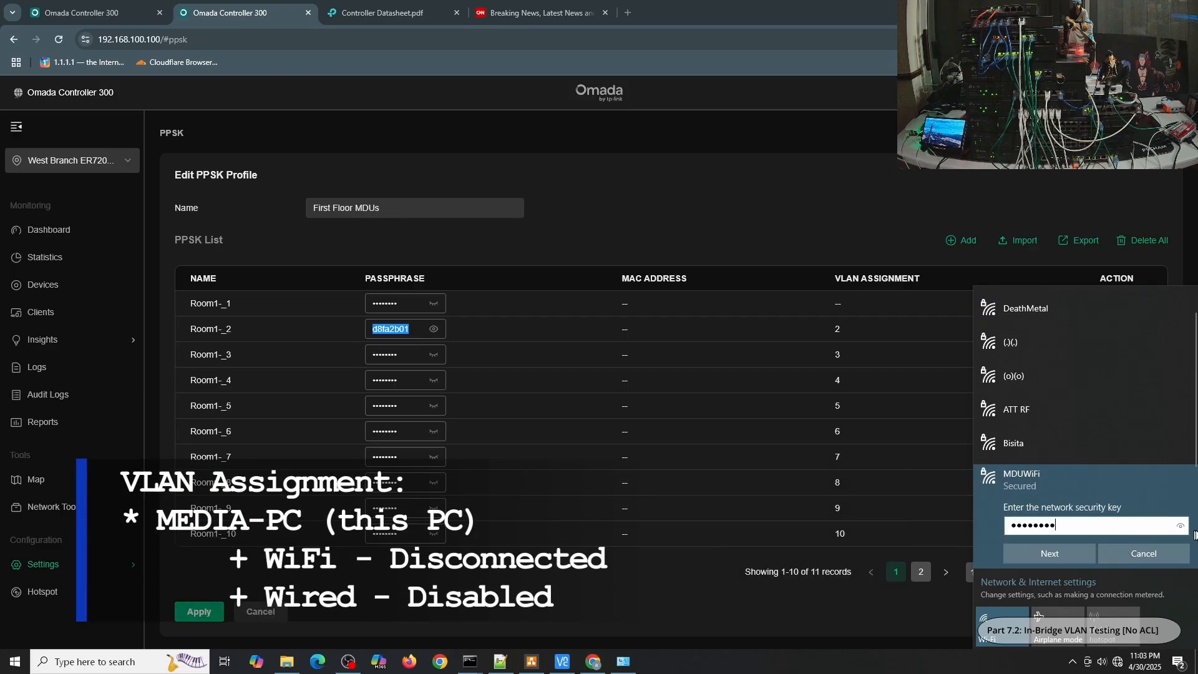
left_click(1180, 526)
left_click(1077, 550)
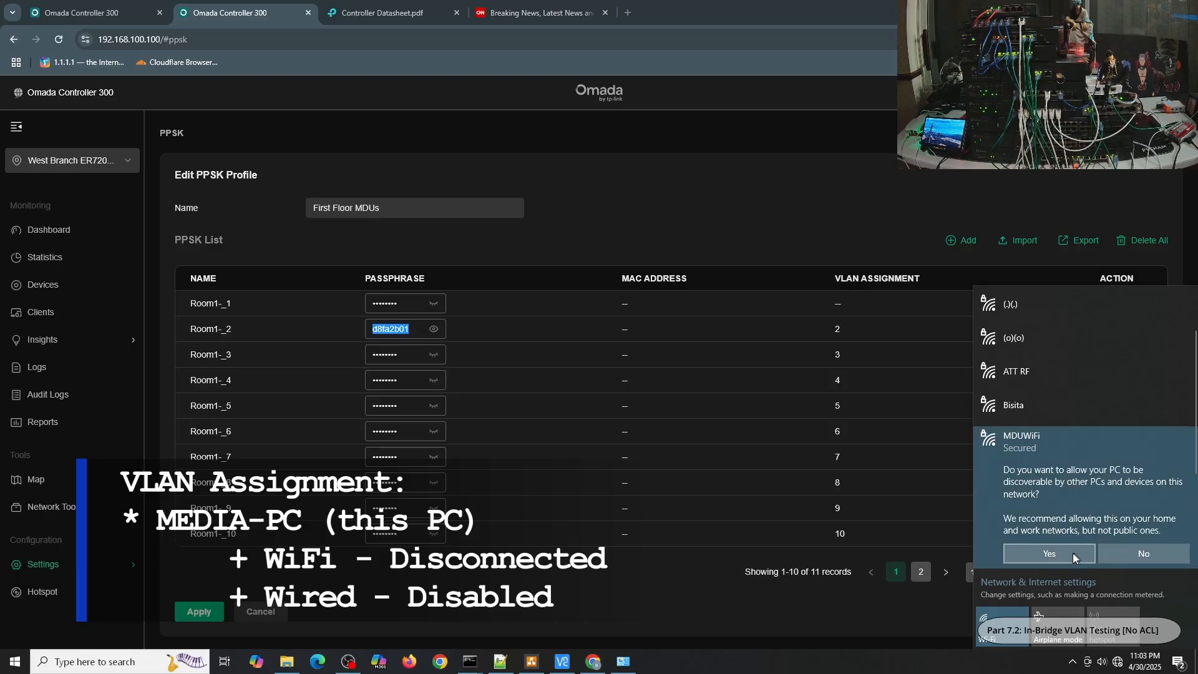
left_click(1066, 553)
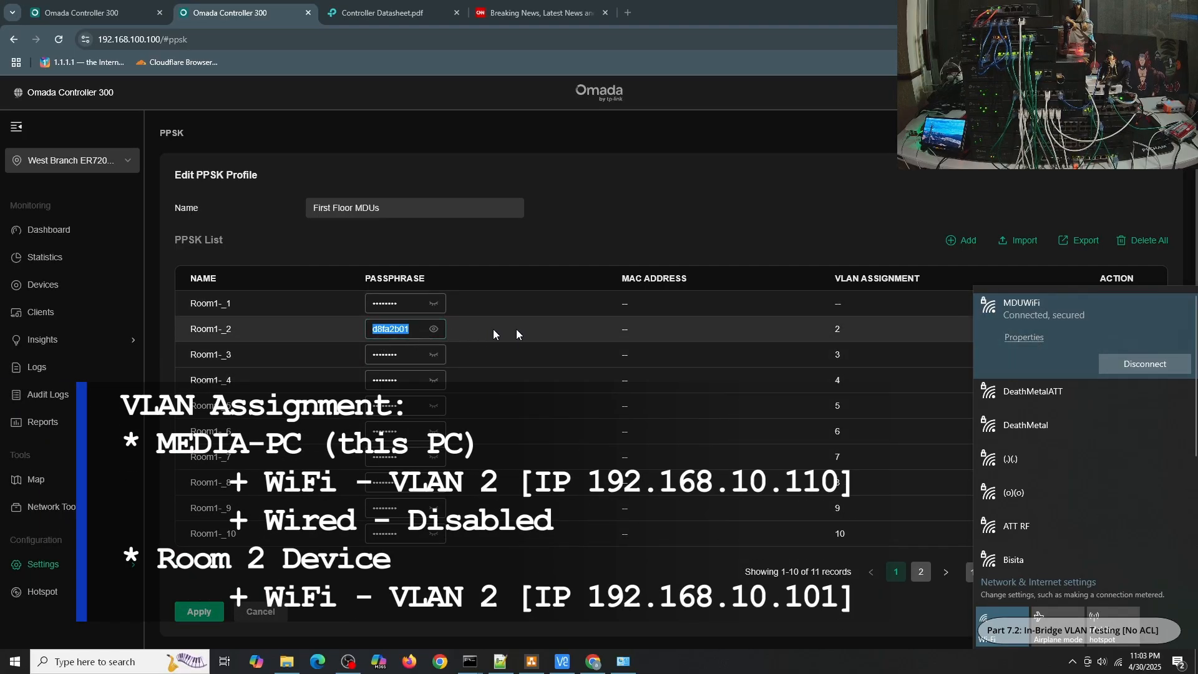
- Refresh the client list in the original Omada Controller tab by showing all clients and filtering to wireless clients again
left_click(72, 11)
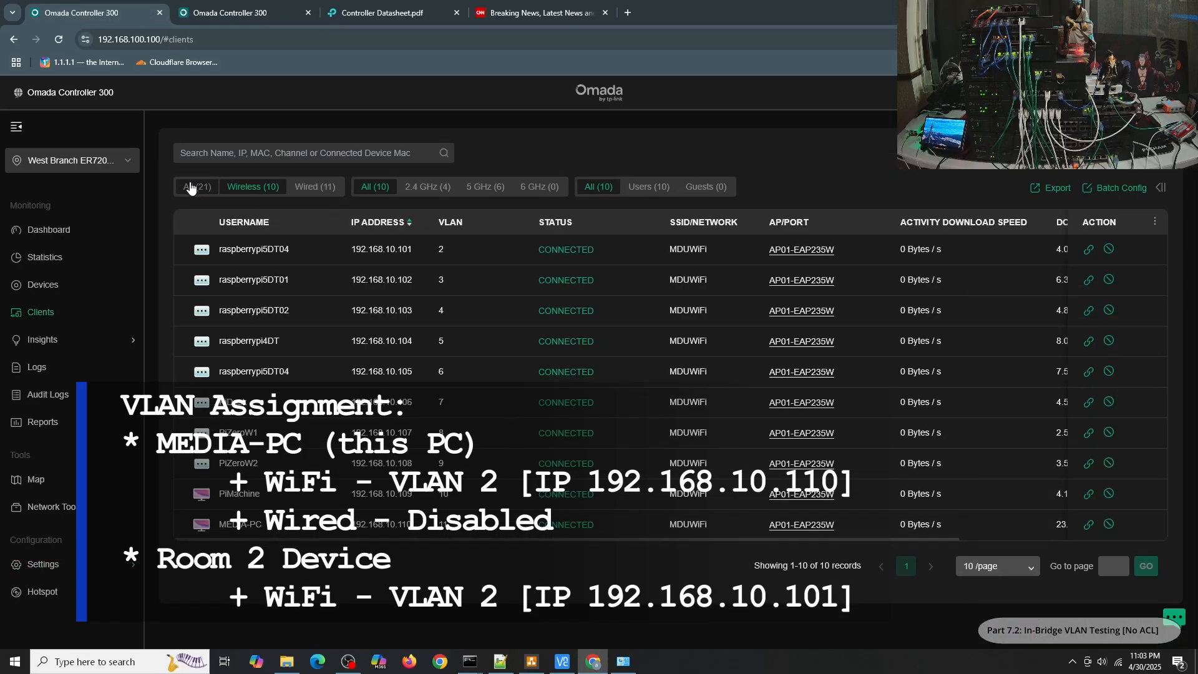
left_click(199, 189)
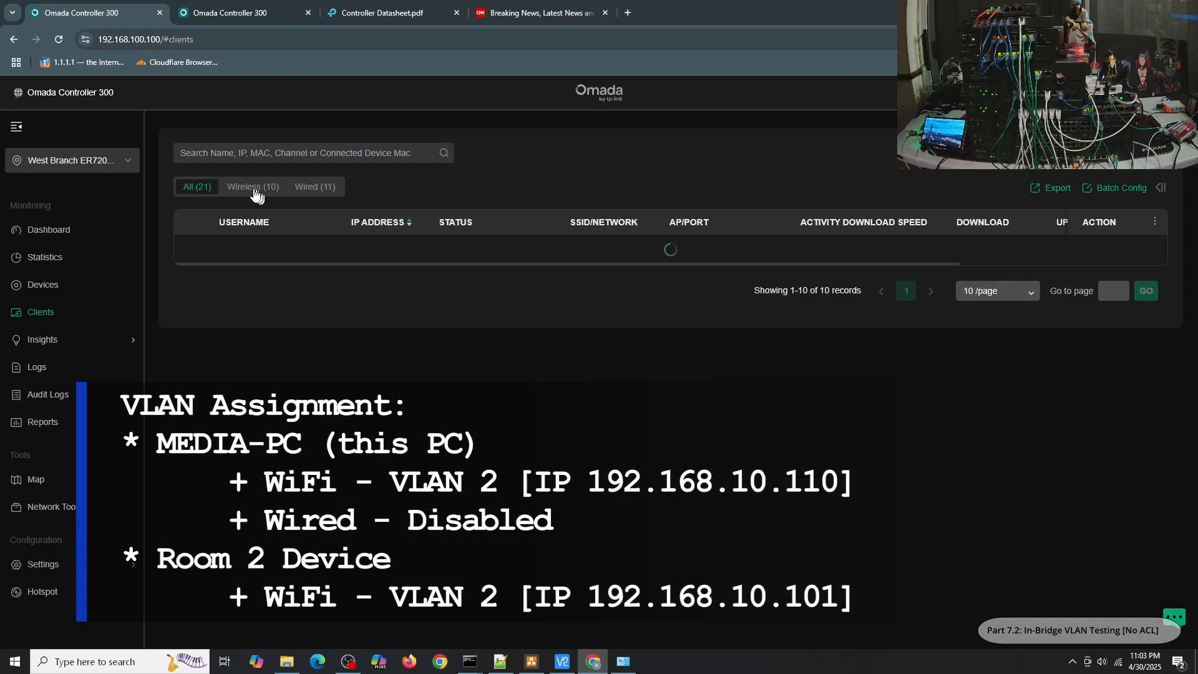
left_click(254, 188)
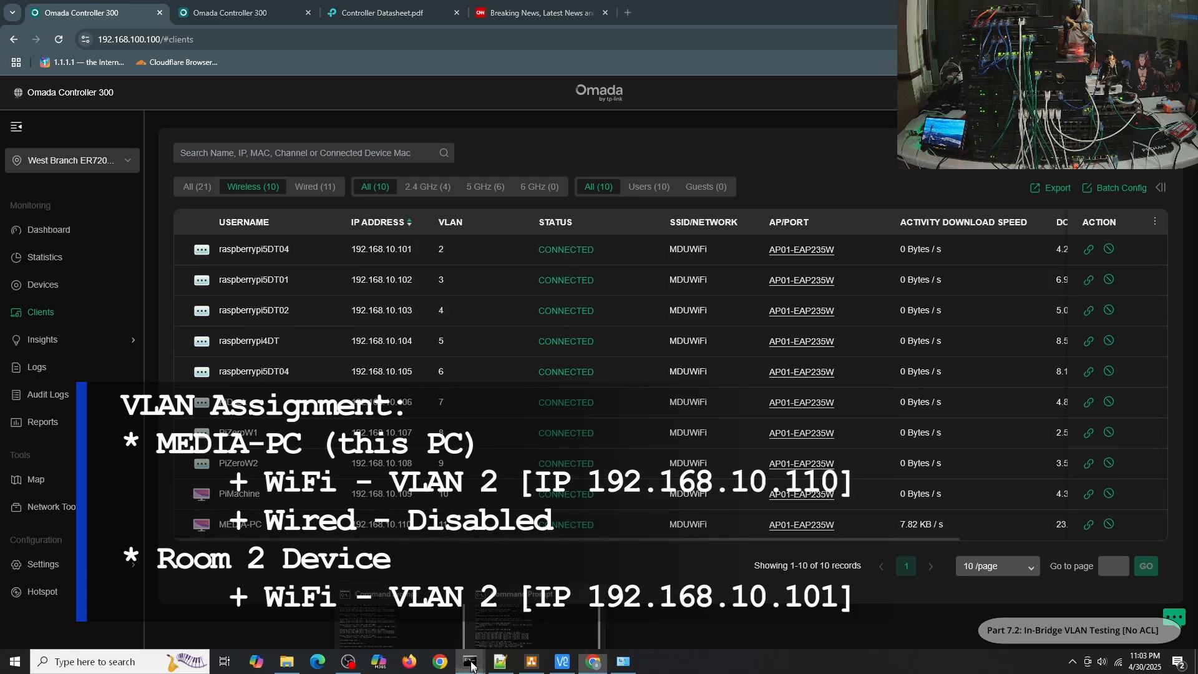
- Bring up the Command Prompt window and review the earlier ping results back to 192.168.10.101
left_click(516, 615)
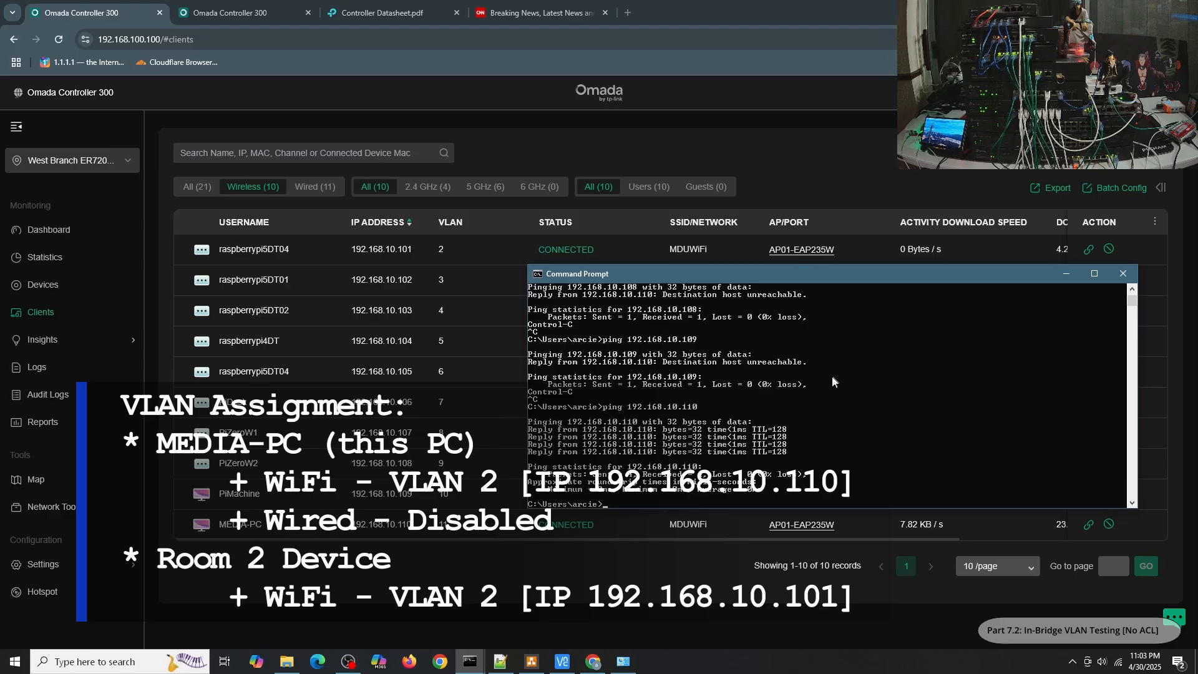
scroll(824, 387, "up", 3)
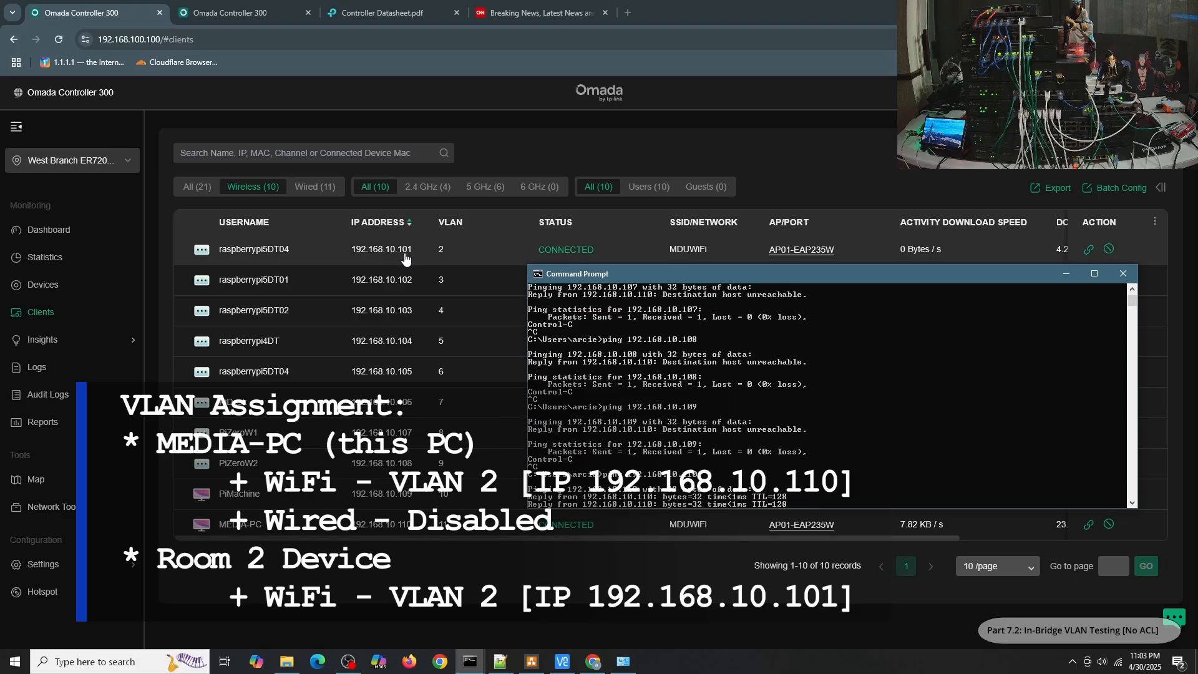
scroll(687, 369, "up", 2)
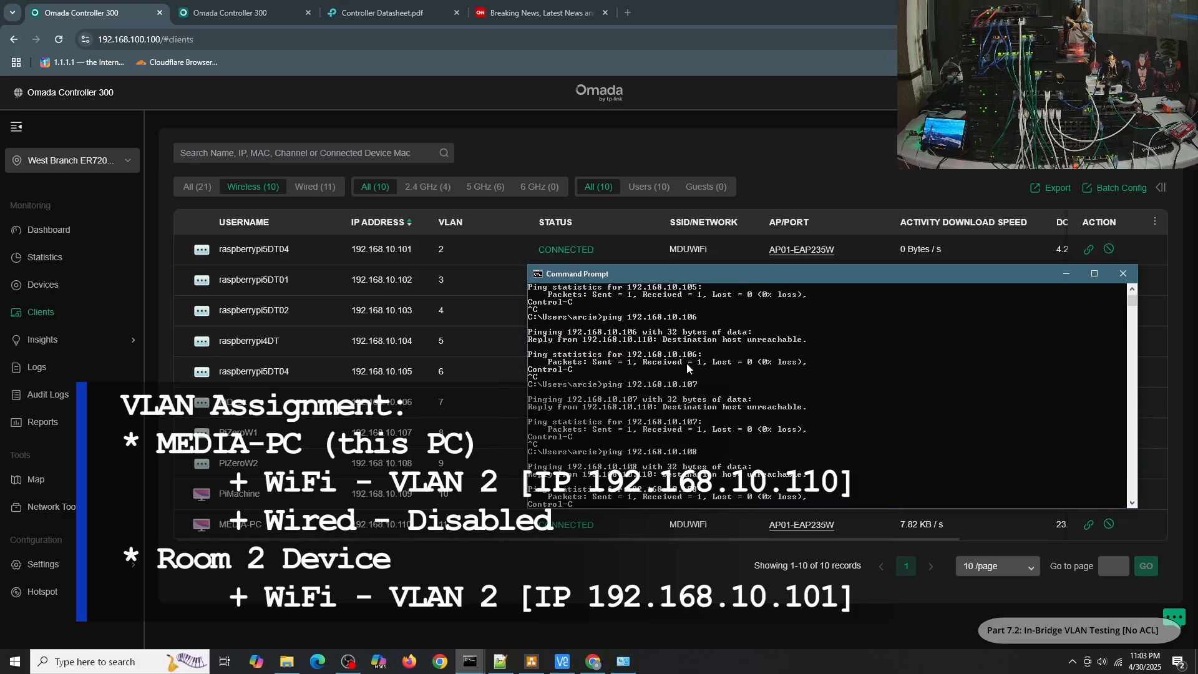
scroll(688, 369, "up", 8)
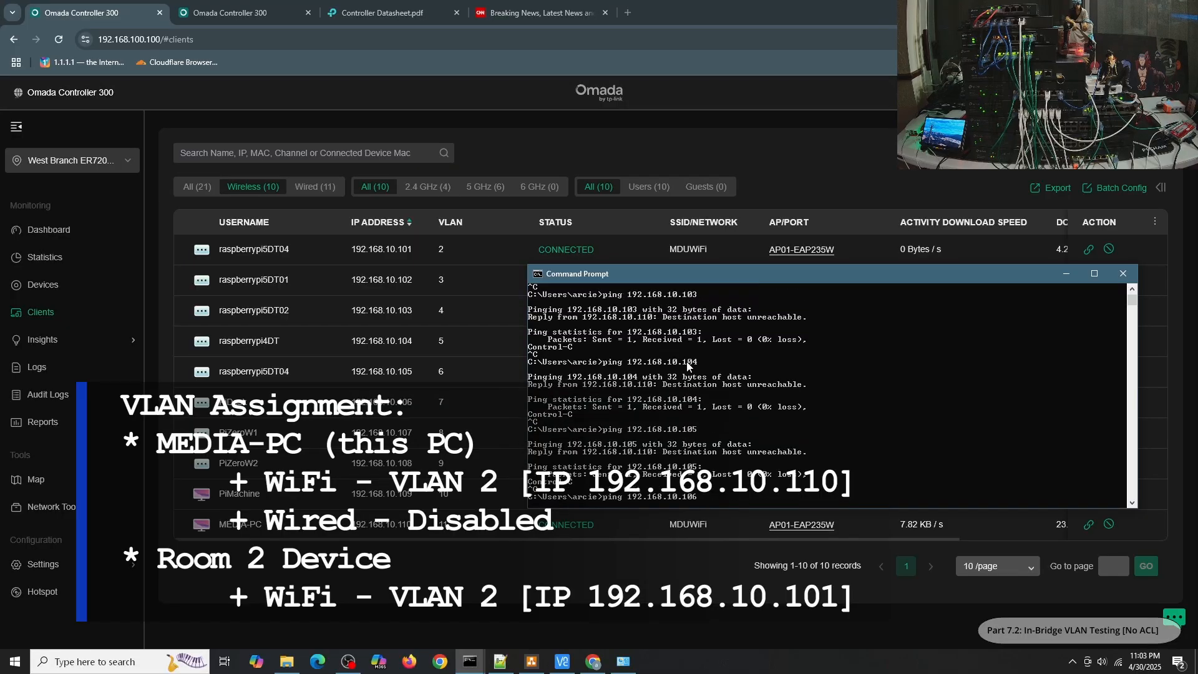
scroll(687, 370, "up", 4)
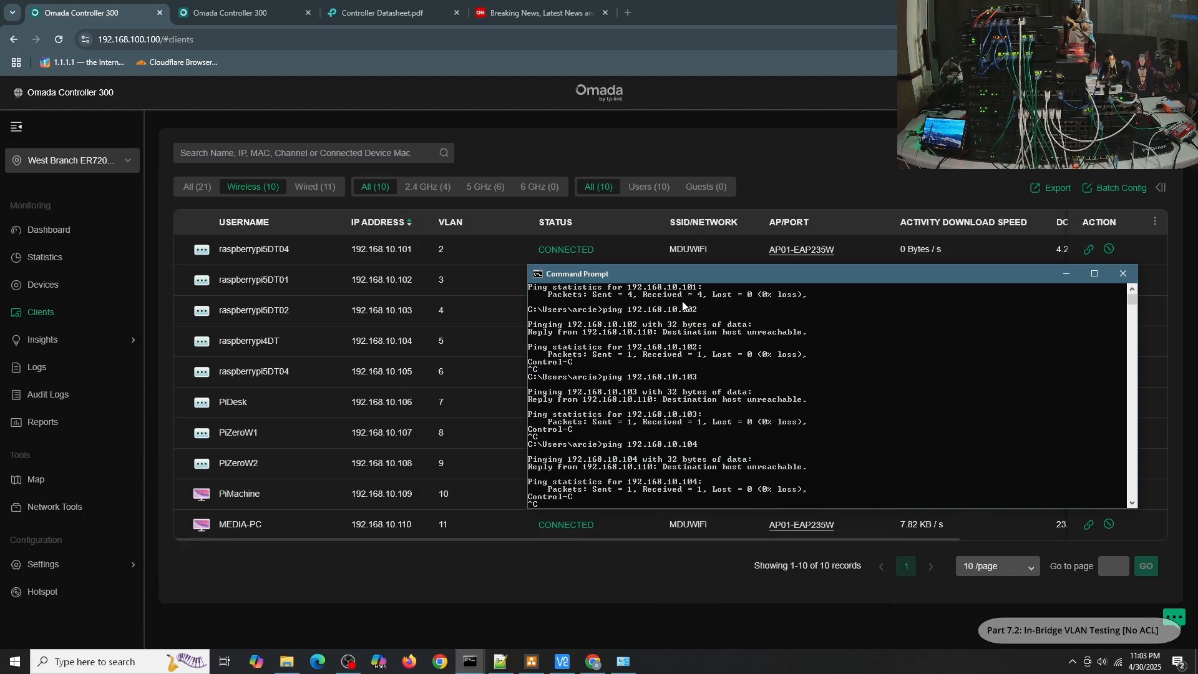
- Ping 192.168.10.101 from the Windows Command Prompt
scroll(683, 301, "down", 15)
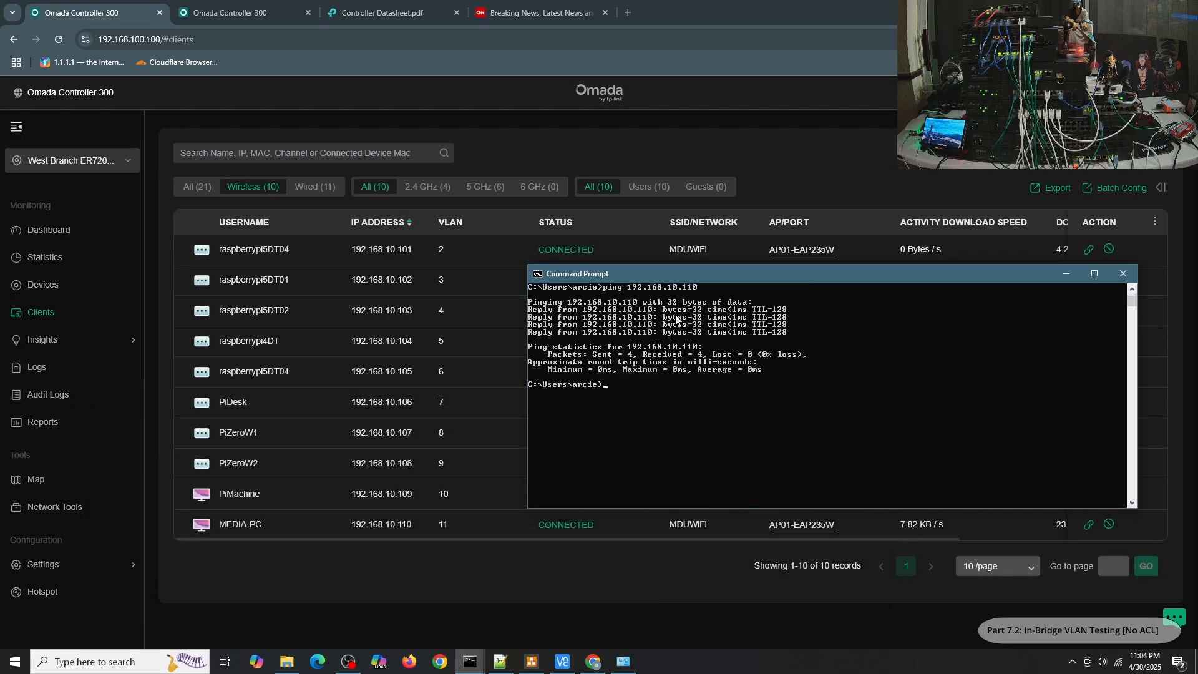
key("Up")
key("Return")
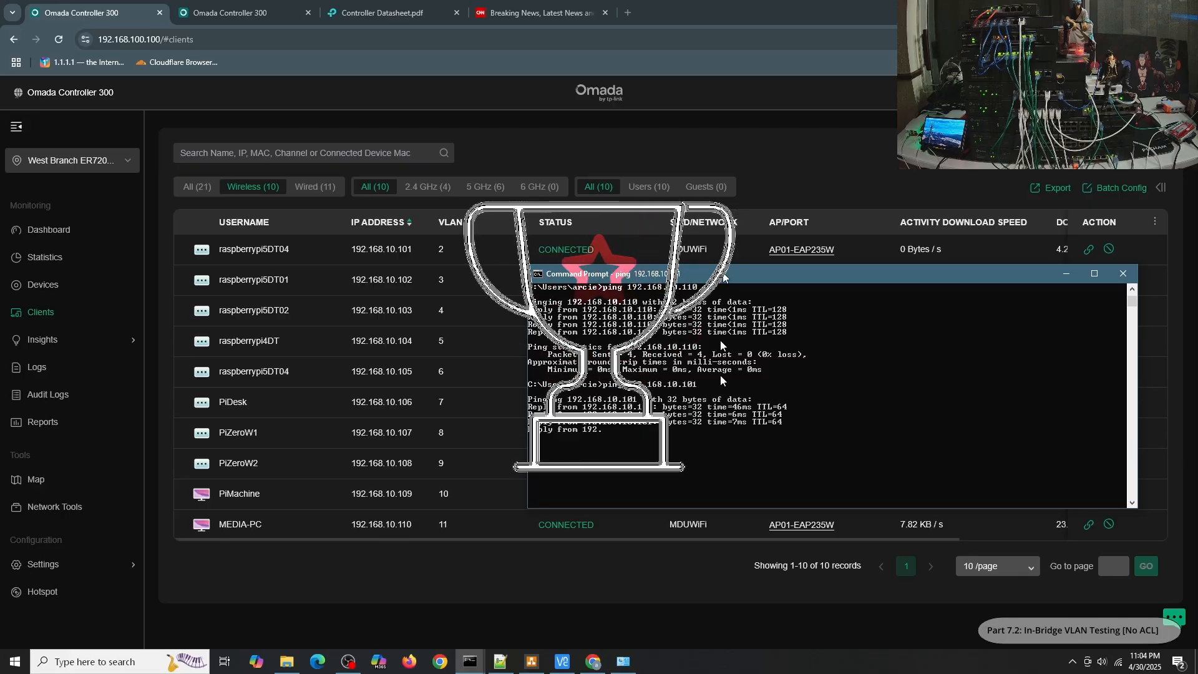
- Check the Wi-Fi 5 adapter's connection details in Windows Network Connections, including its IPv4 address, and close its dialogs
left_click(623, 660)
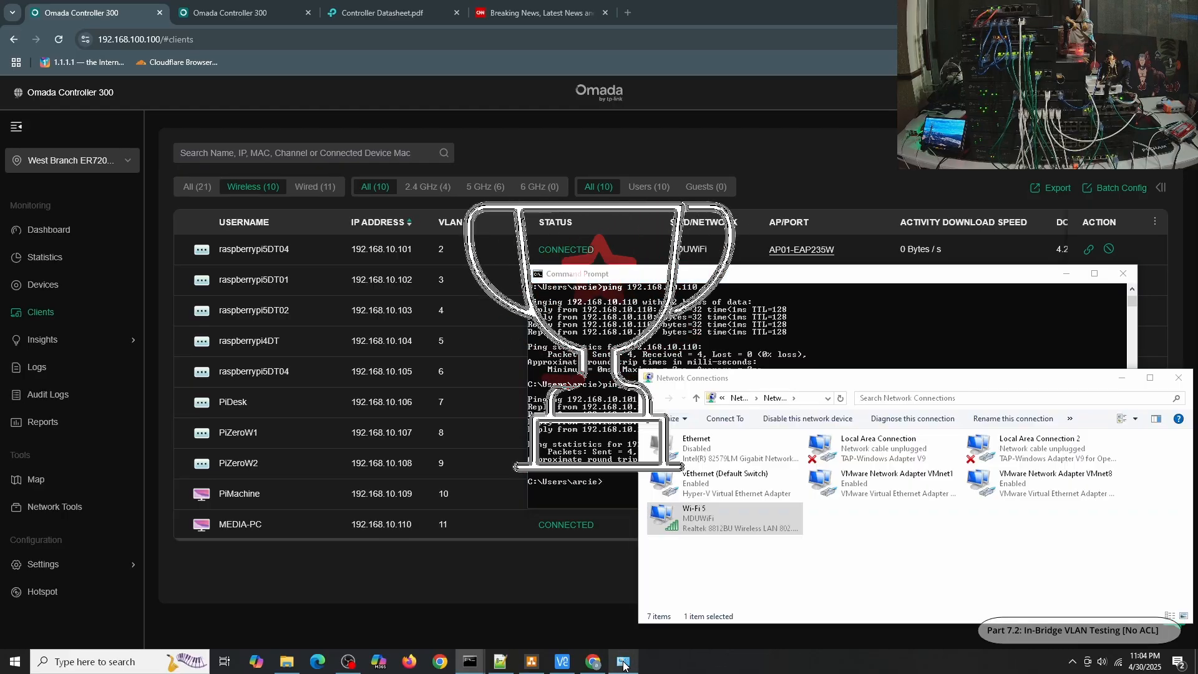
double_click(713, 524)
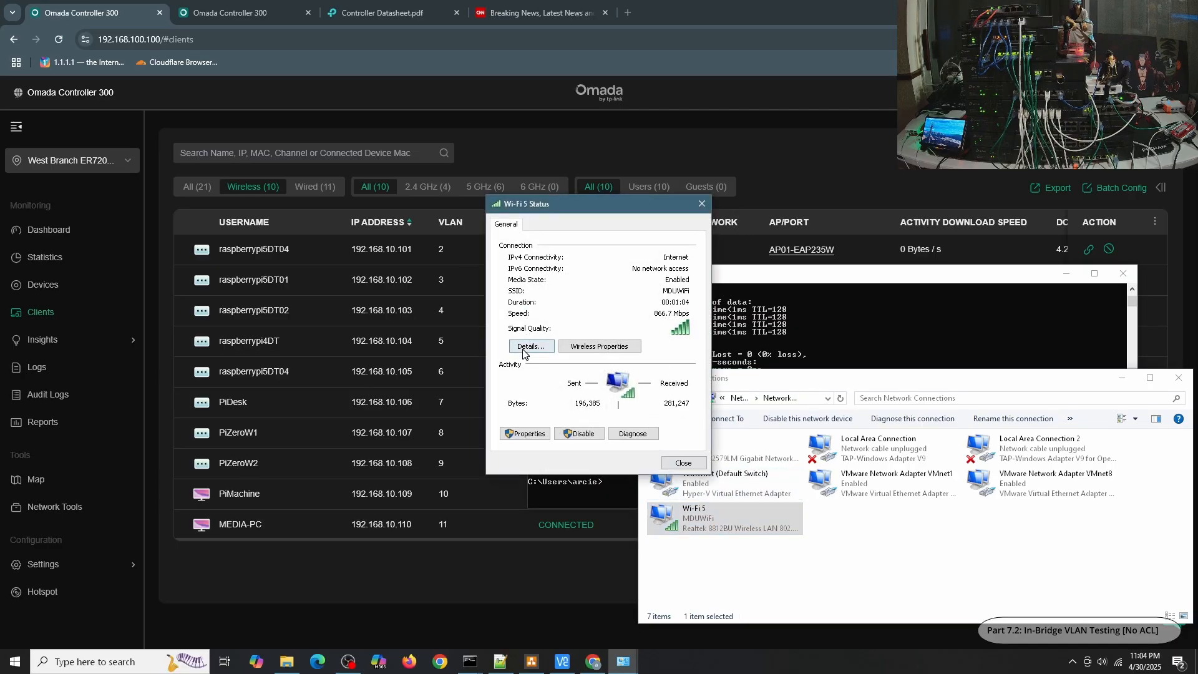
left_click(524, 347)
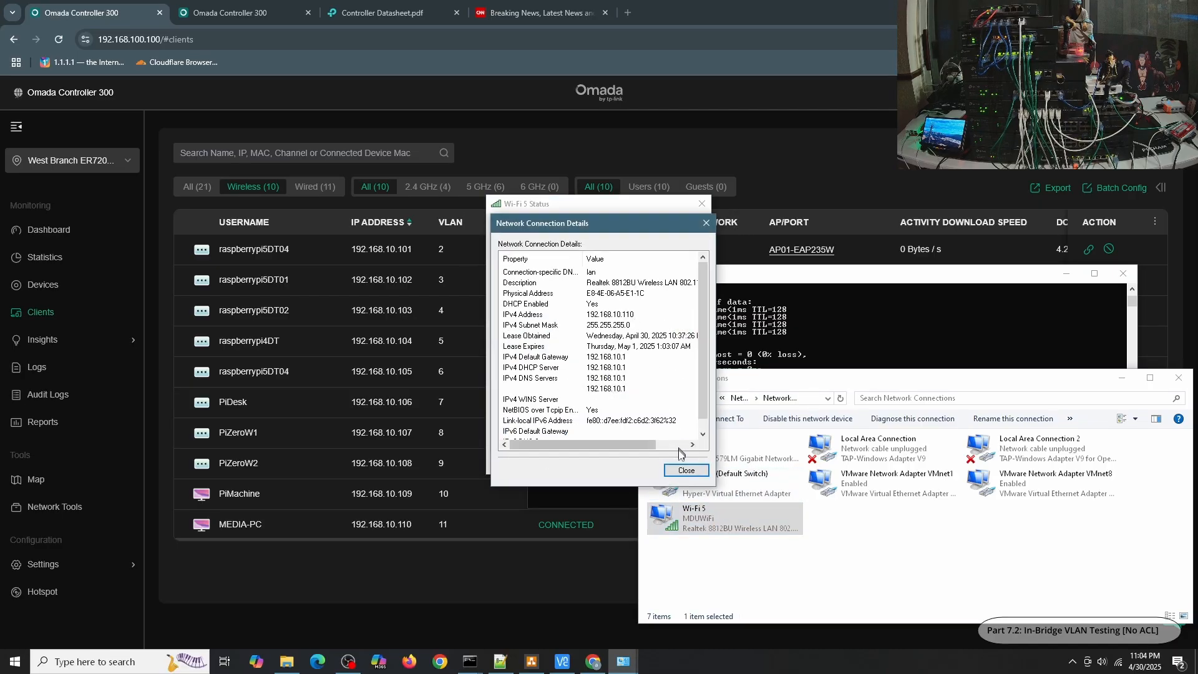
left_click(686, 470)
left_click(684, 463)
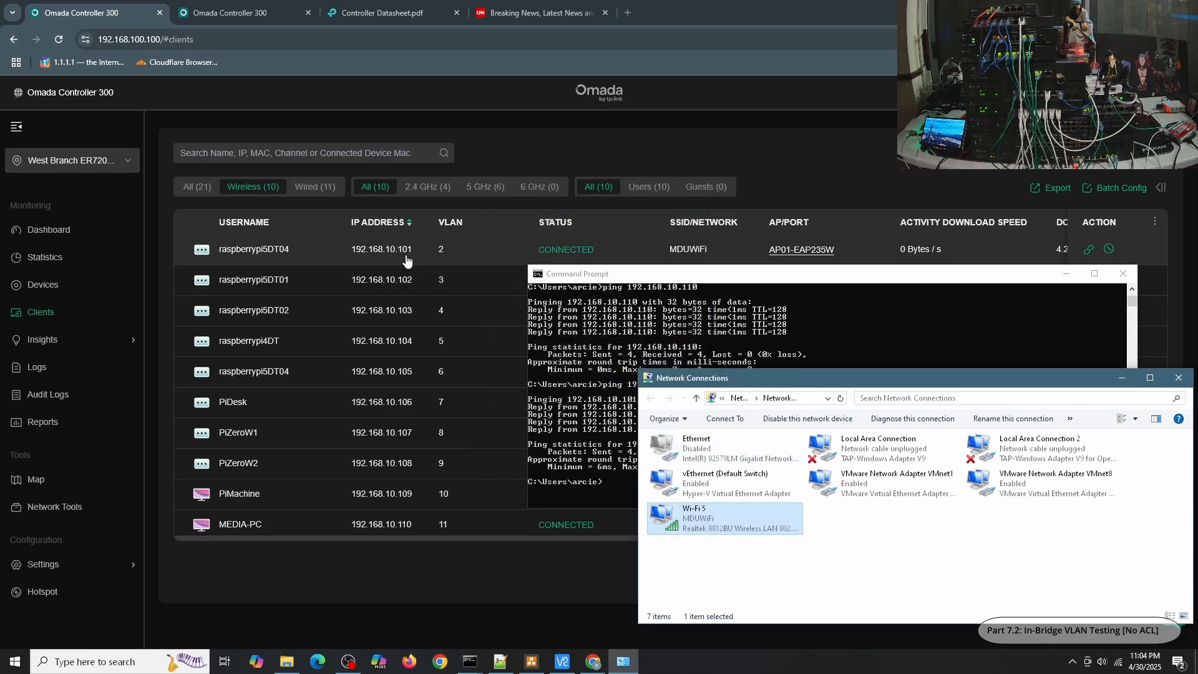
- Switch to VNC Viewer and open a remote session to 192.168.10.101
left_click(565, 660)
left_click(767, 131)
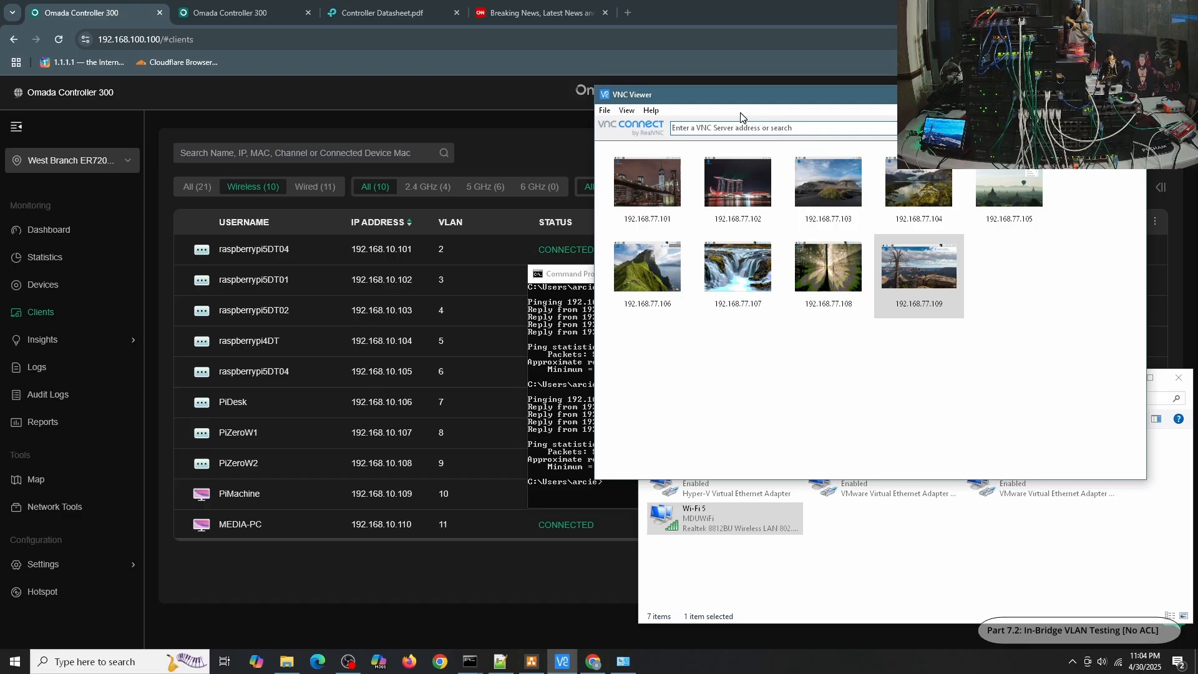
type("192.168.")
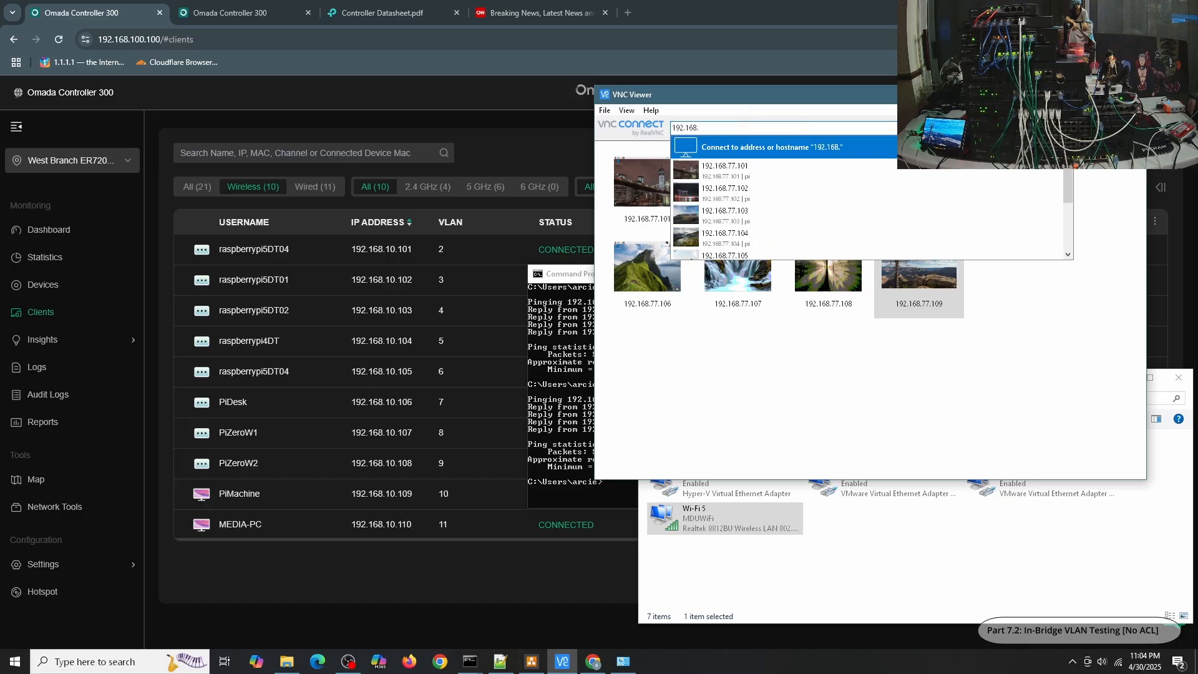
type("10.101")
key("Return")
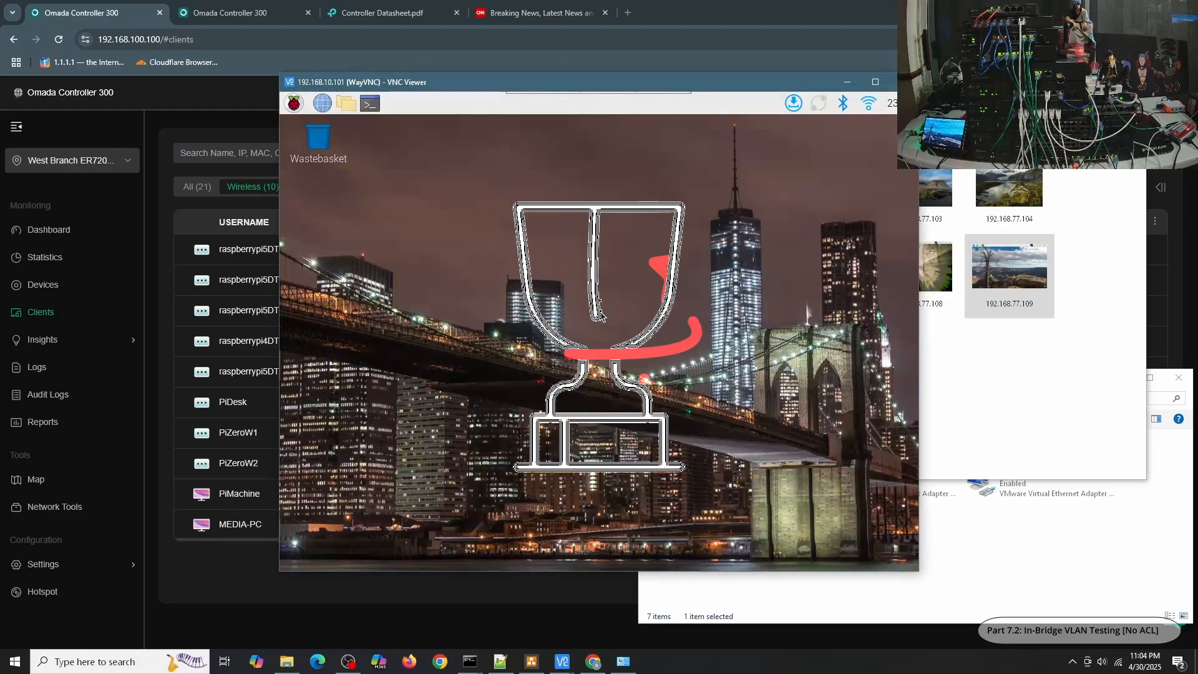
- Open a terminal on the remote Raspberry Pi and ping the PC at 192.168.10.110, stopping after a few replies
left_click_drag(463, 83, 684, 120)
left_click(591, 139)
type("ping 192.168.10.110")
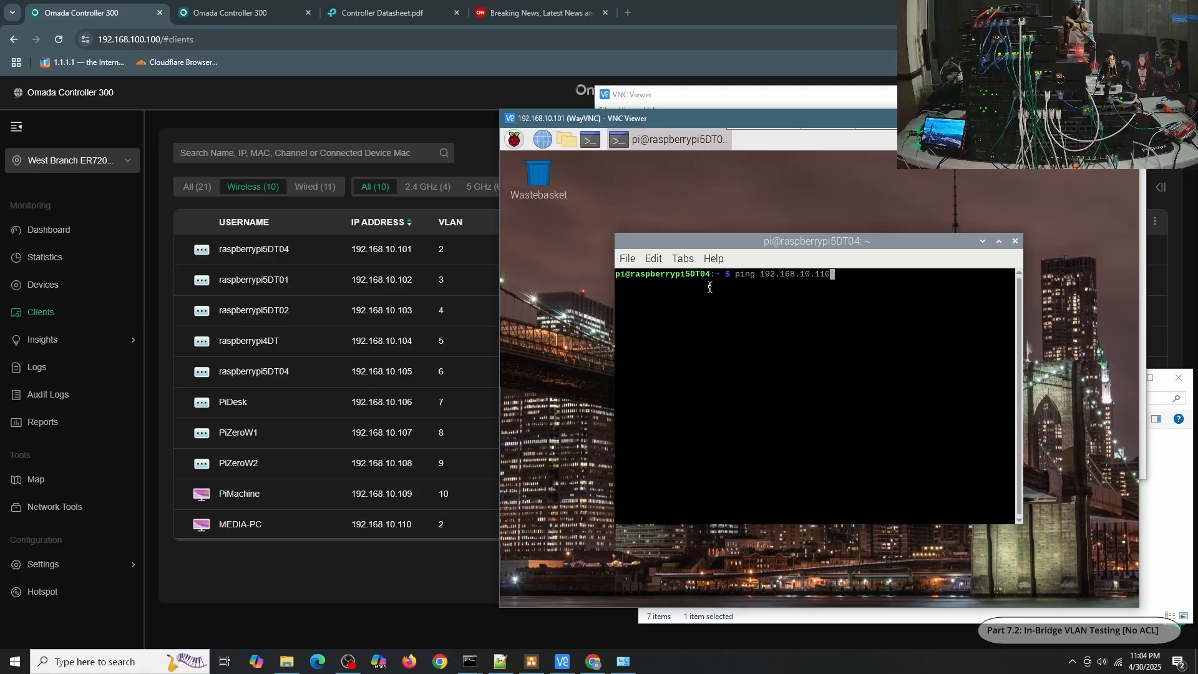
key("Return")
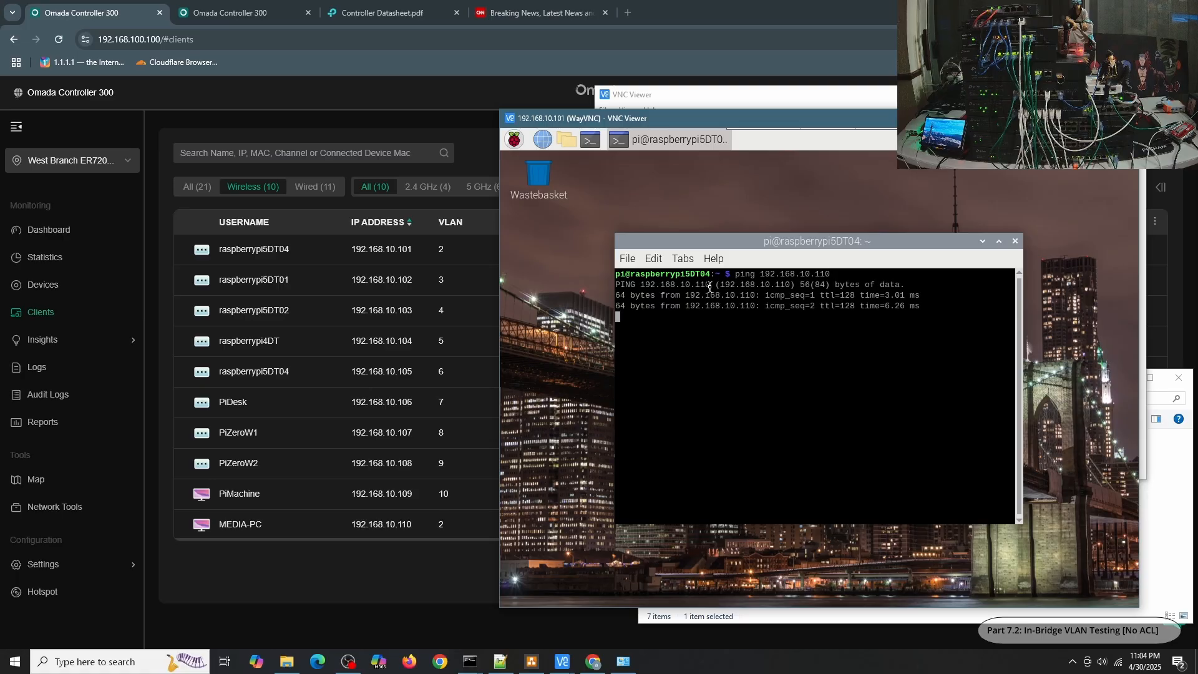
key("ctrl+c")
- Ping 192.168.10.102 and 192.168.10.103 from the Raspberry Pi terminal, interrupting each test
key("Up")
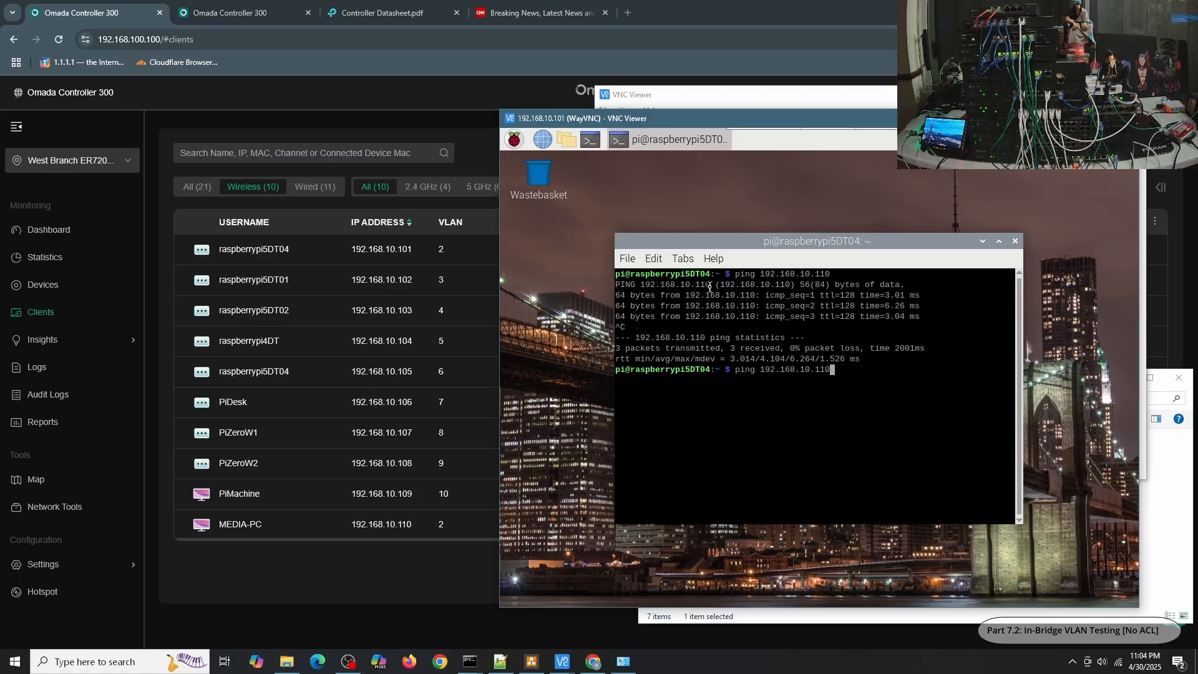
type("0")
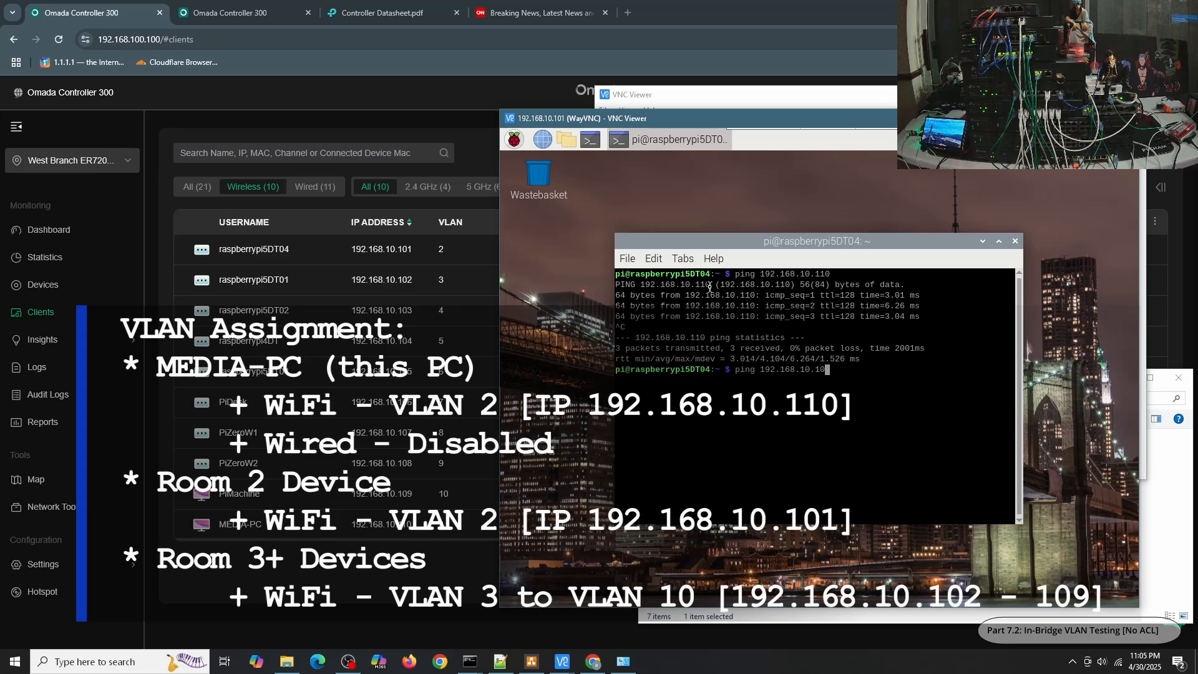
key("Return")
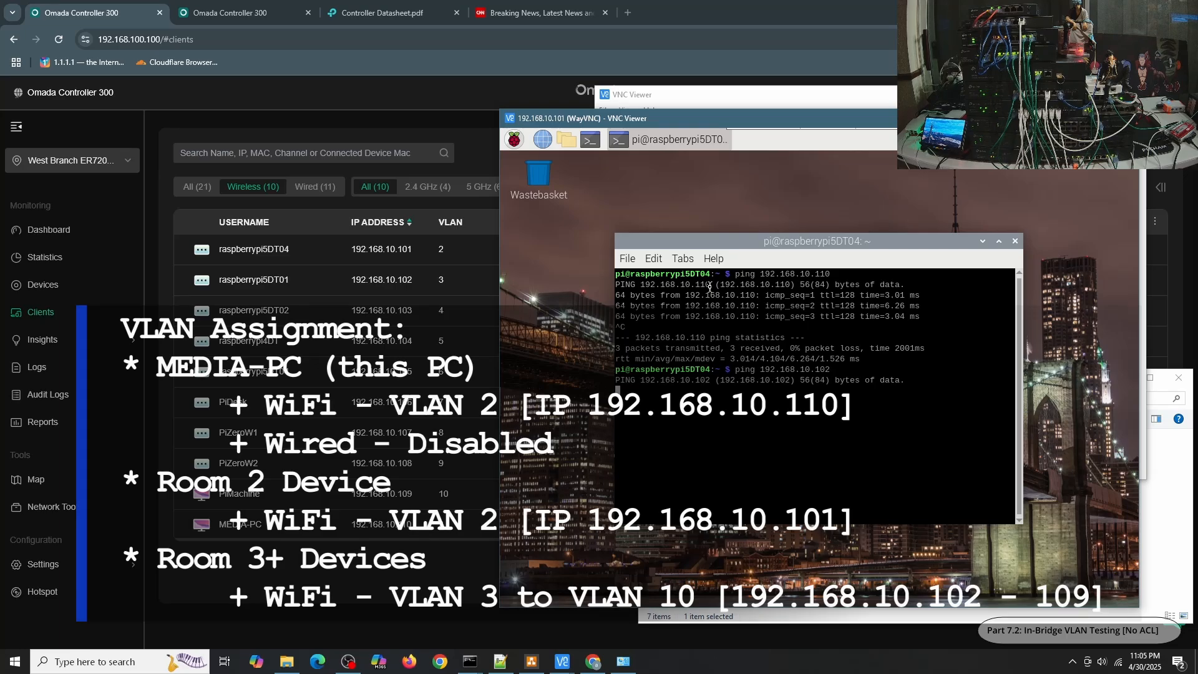
key("ctrl+c")
key("Up")
key("Return")
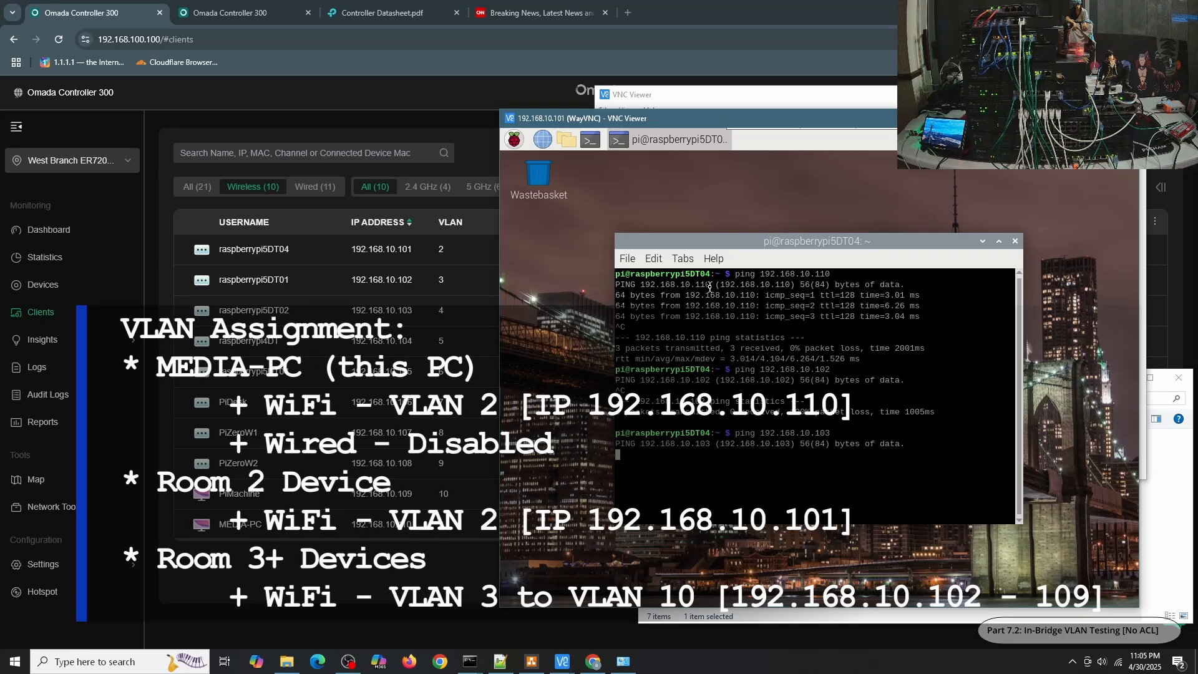
key("ctrl+c")
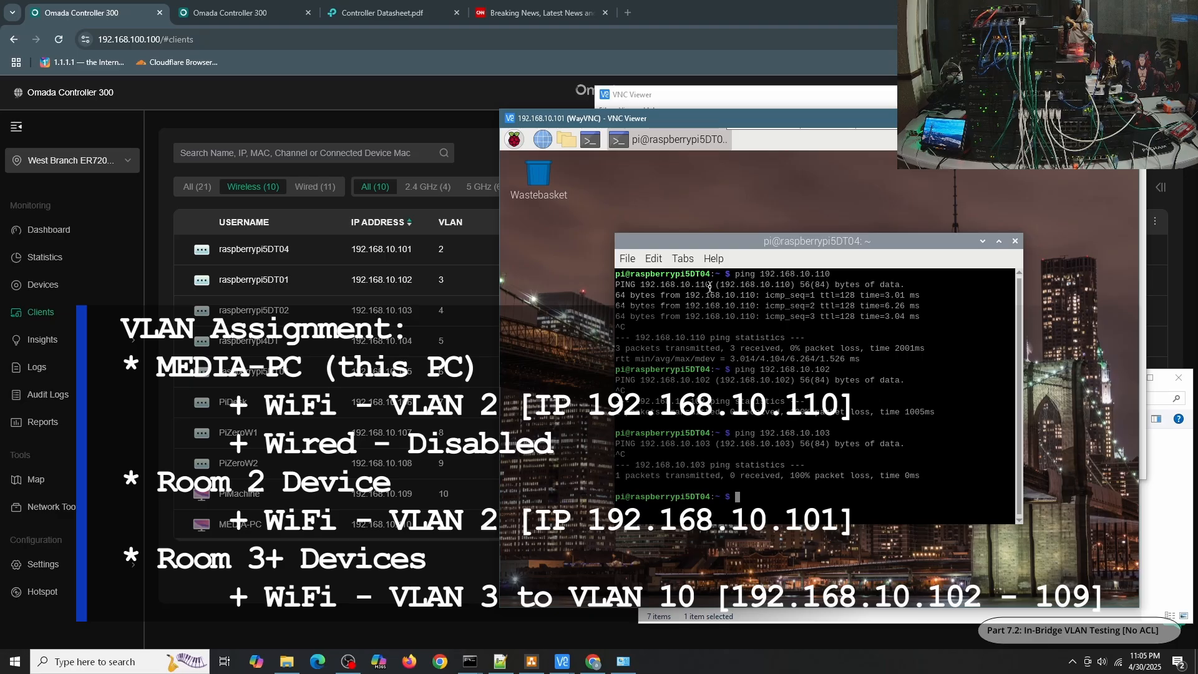
- Reveal the Room1-_9 passphrase in the First Floor MDUs PPSK profile of the Omada Controller and copy it
left_click_drag(721, 119, 505, 116)
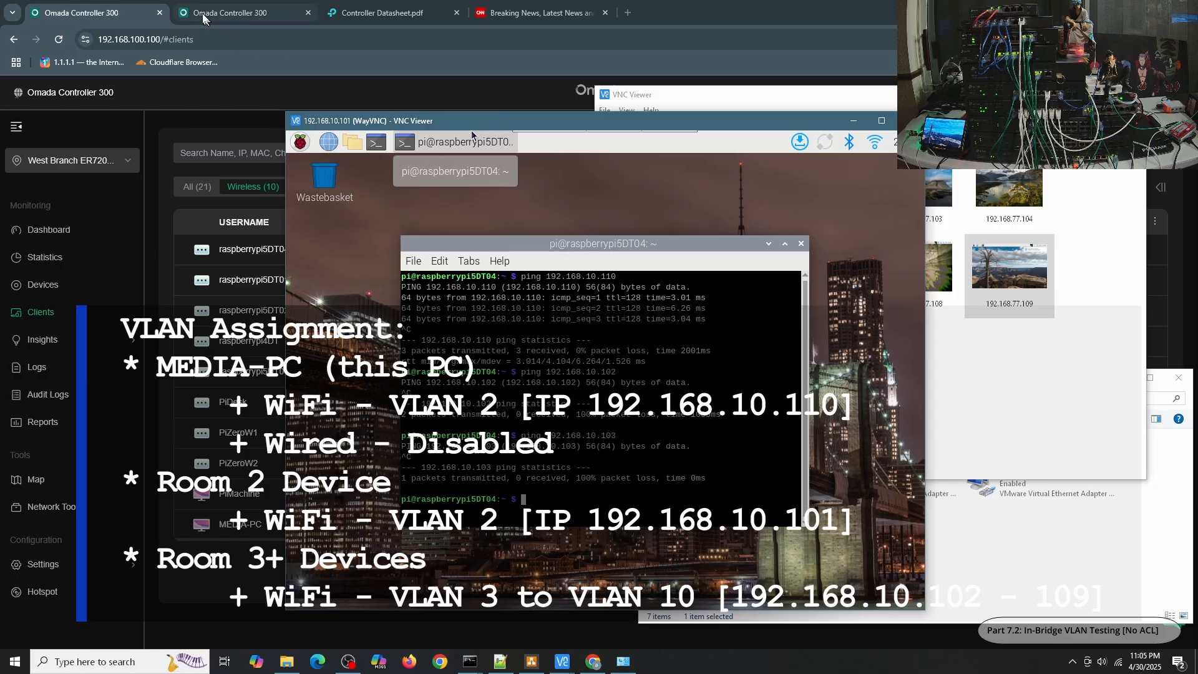
left_click(230, 12)
double_click(383, 329)
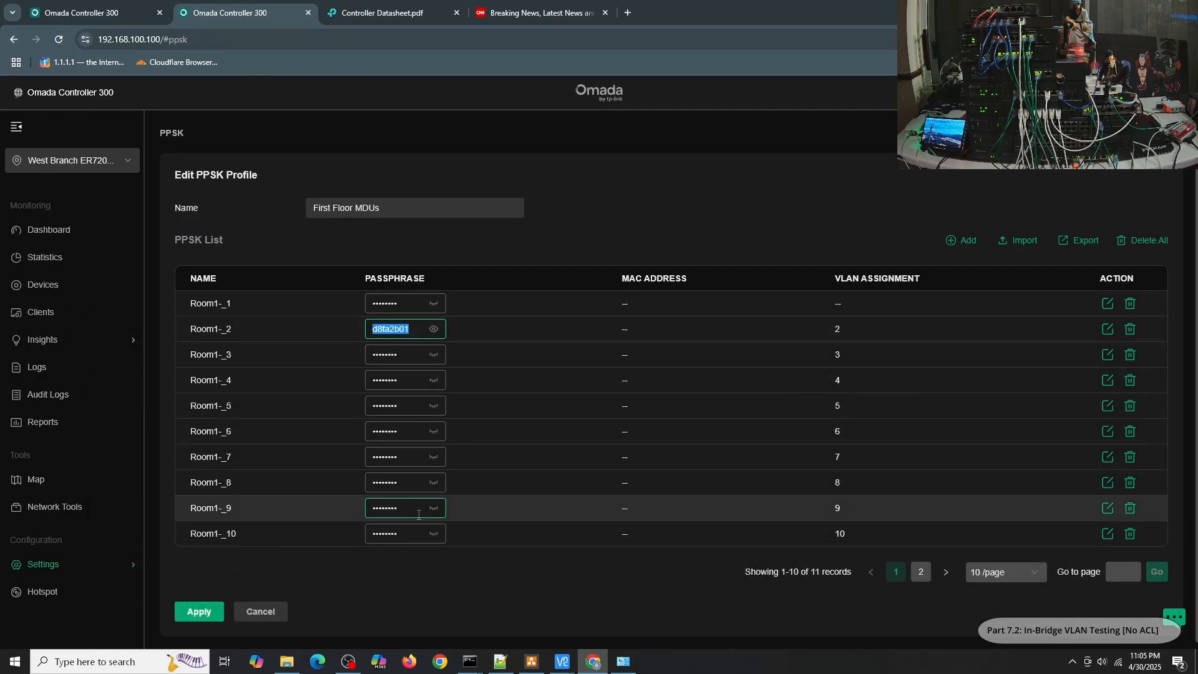
left_click(432, 508)
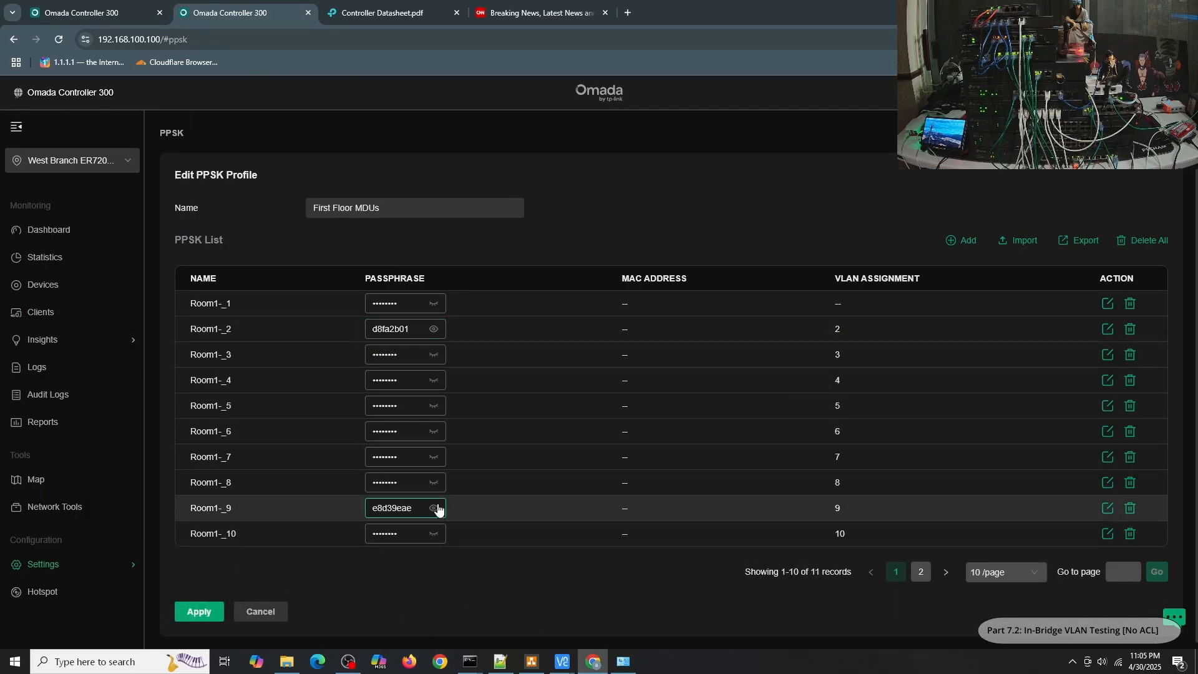
left_click_drag(421, 512, 351, 506)
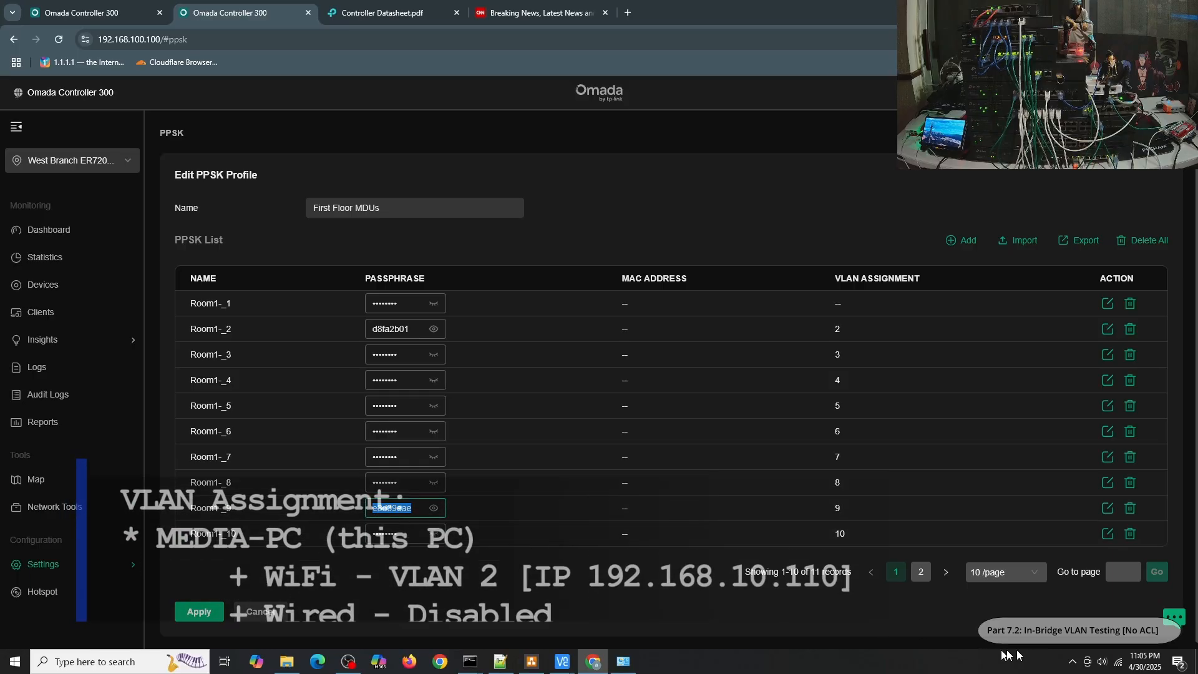
left_click(1117, 662)
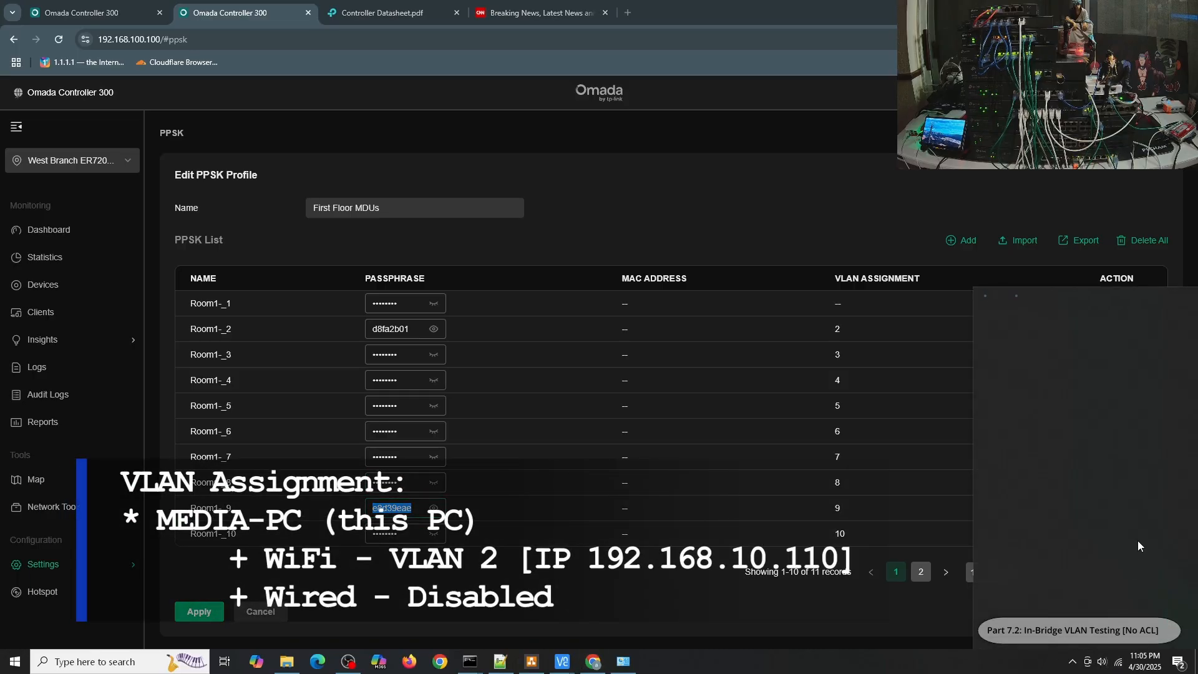
right_click(1036, 316)
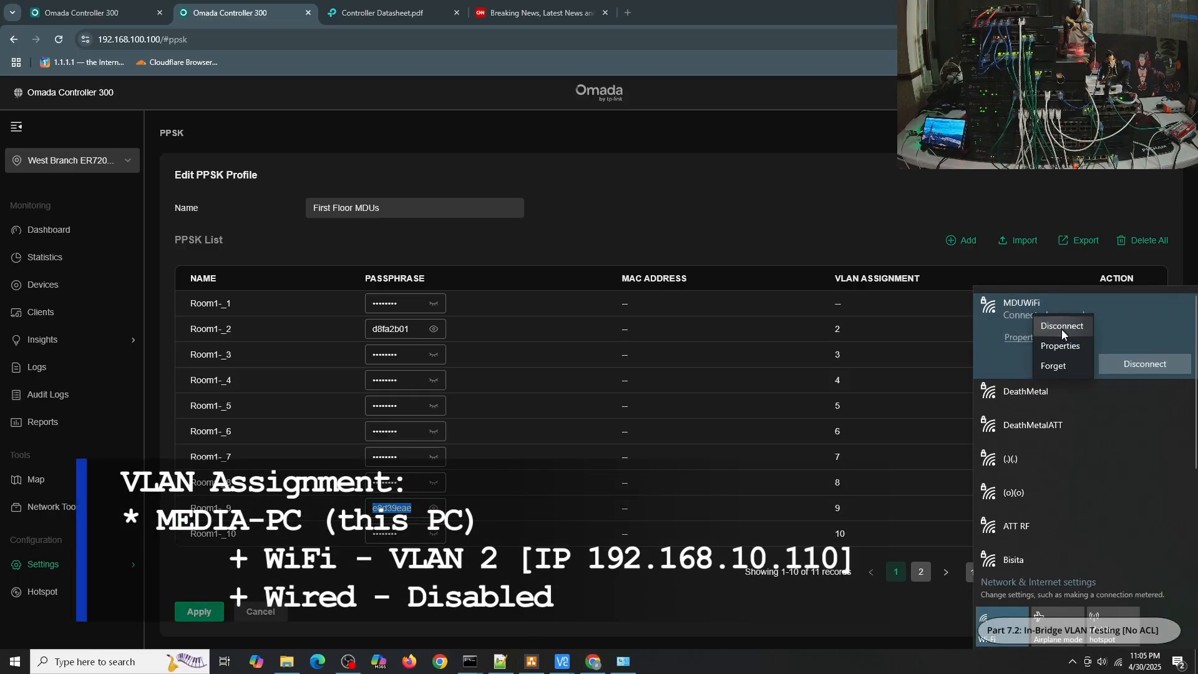
left_click(1063, 366)
left_click(1119, 663)
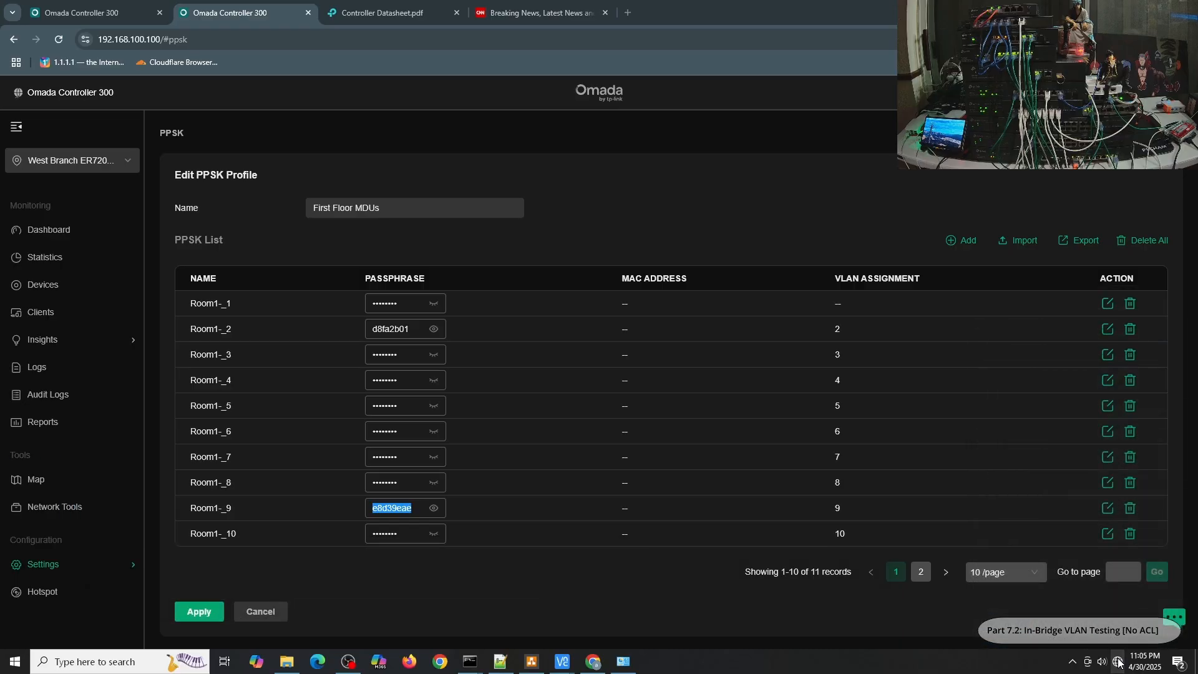
left_click(1119, 663)
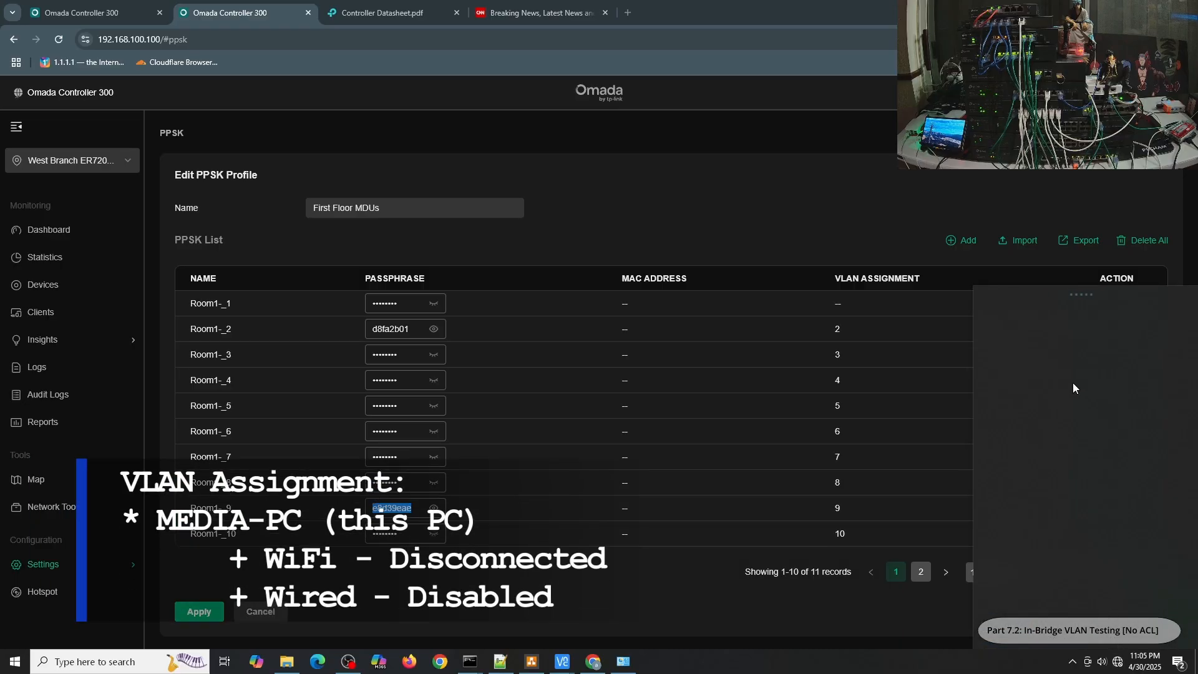
left_click(1031, 537)
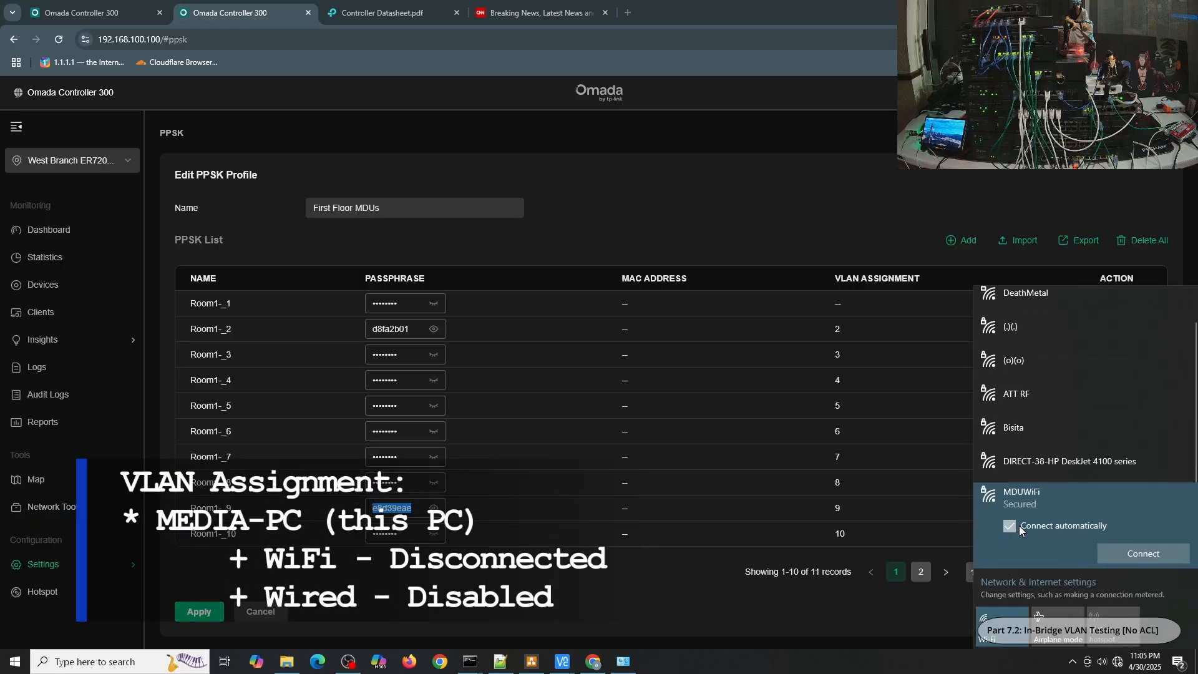
left_click(1111, 551)
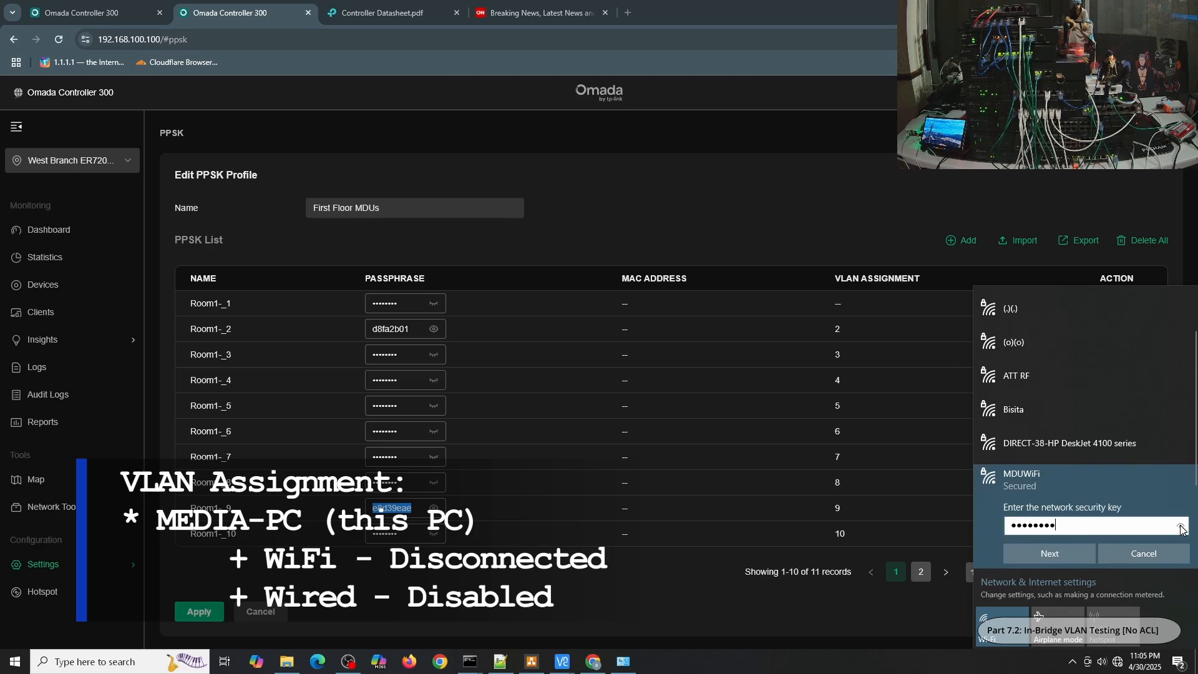
left_click(1182, 529)
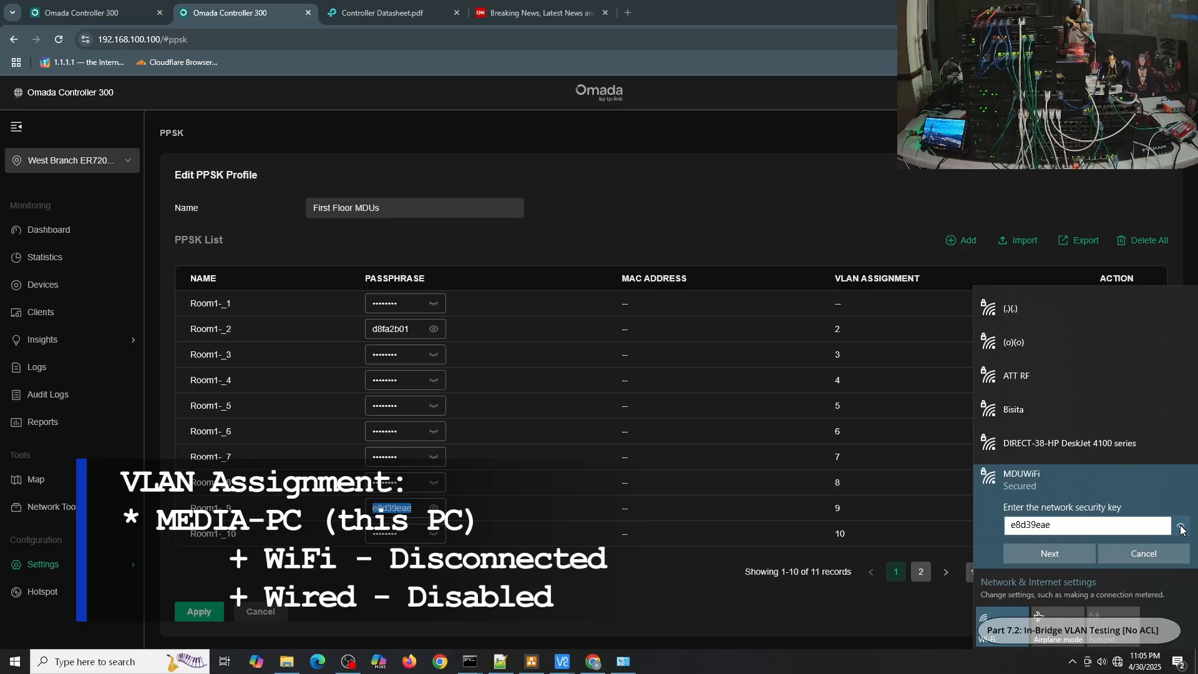
left_click(1050, 552)
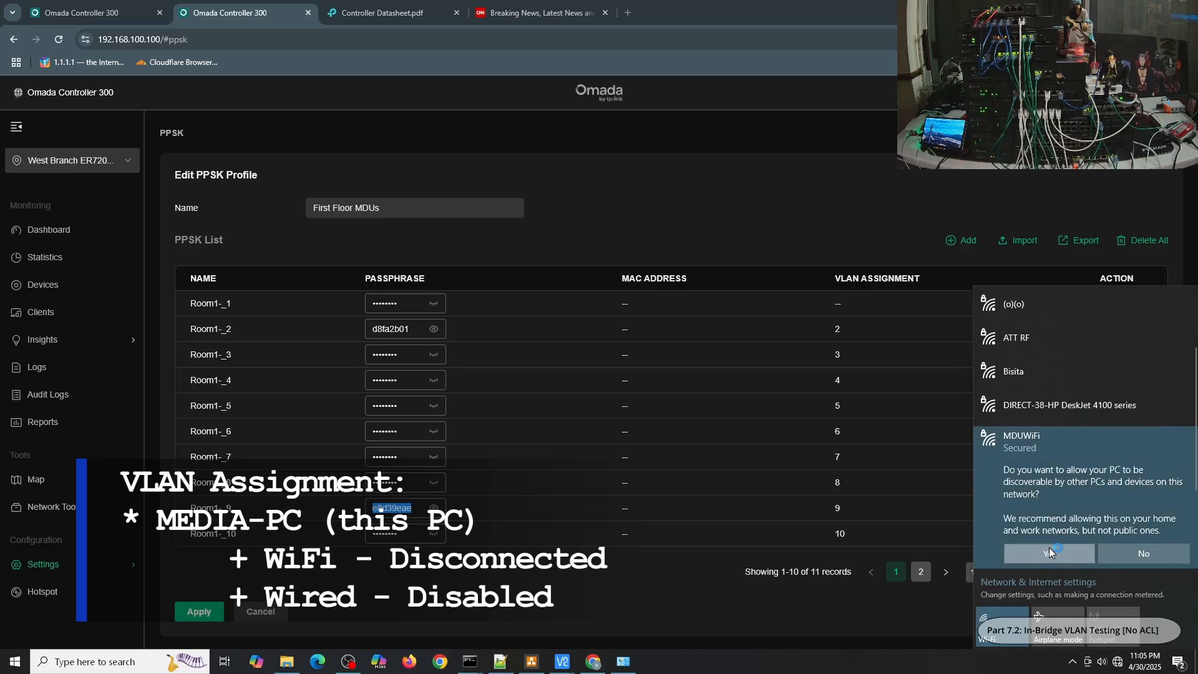
left_click(1050, 552)
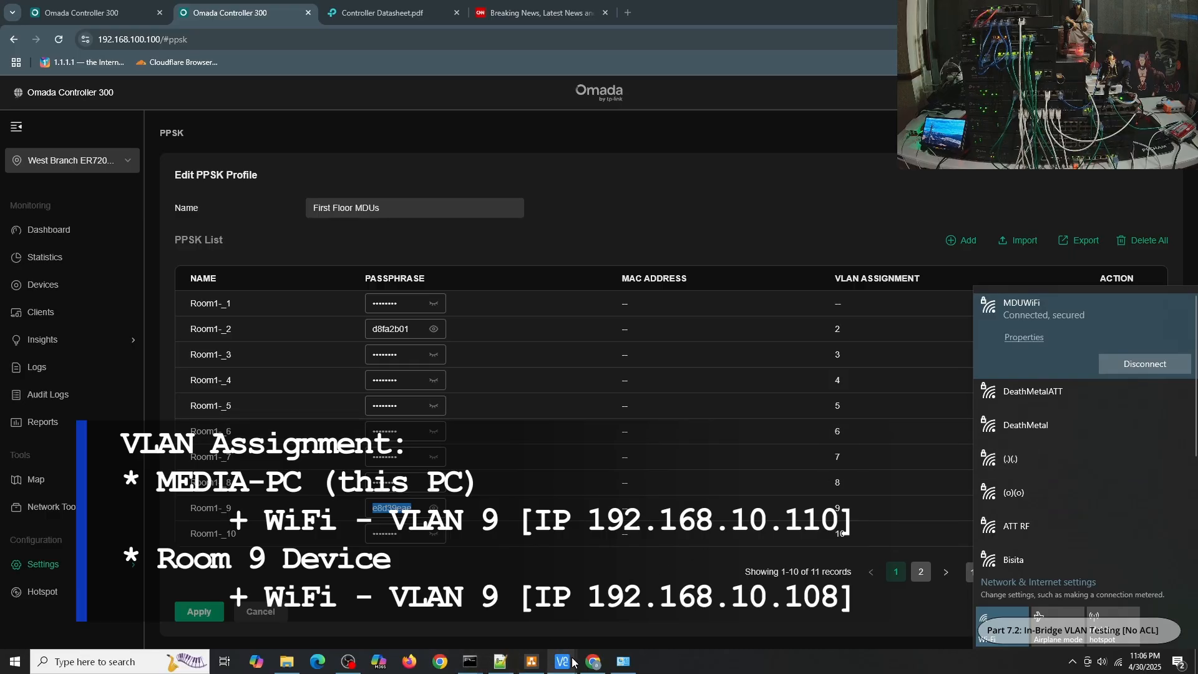
- Return to the Omada wireless client list, and ping the VLAN 9 device at 192.168.10.108 from the Windows Command Prompt
left_click(511, 615)
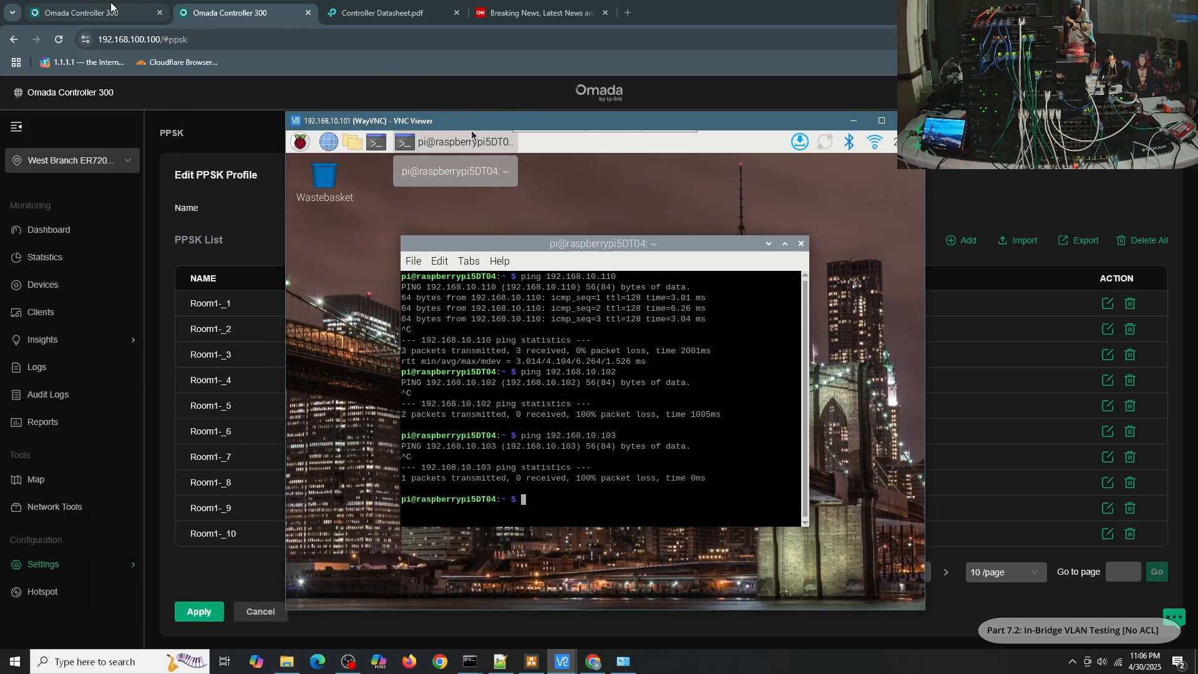
left_click(71, 6)
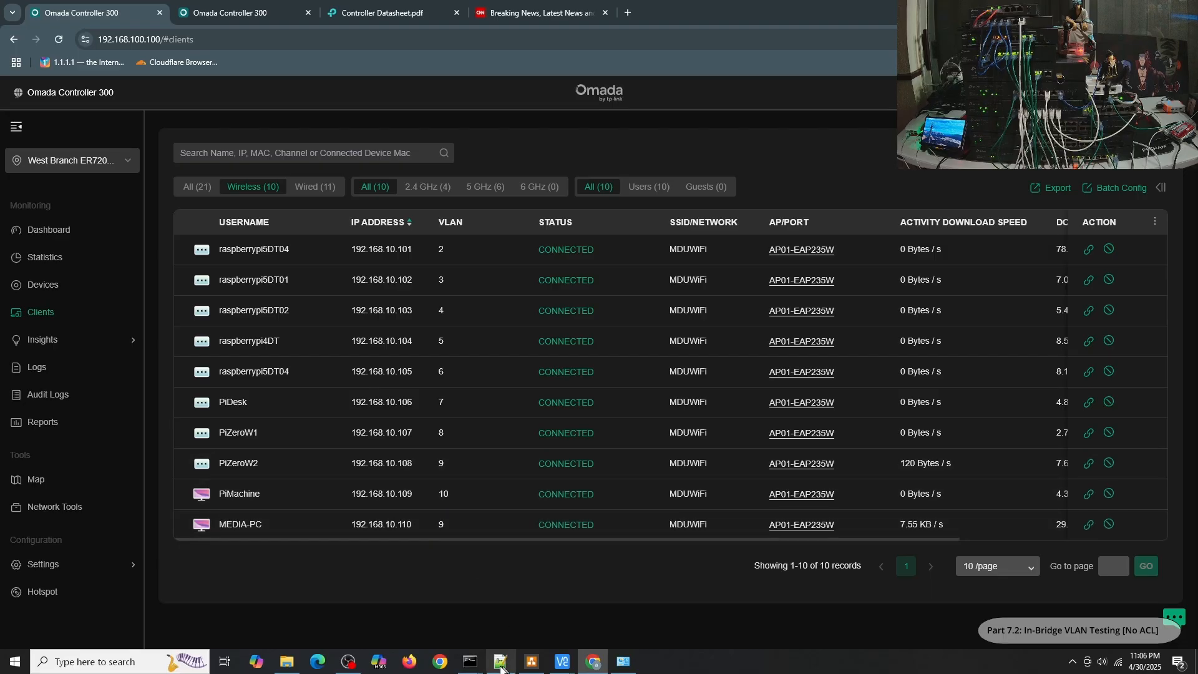
mouse_move(470, 661)
left_click(548, 636)
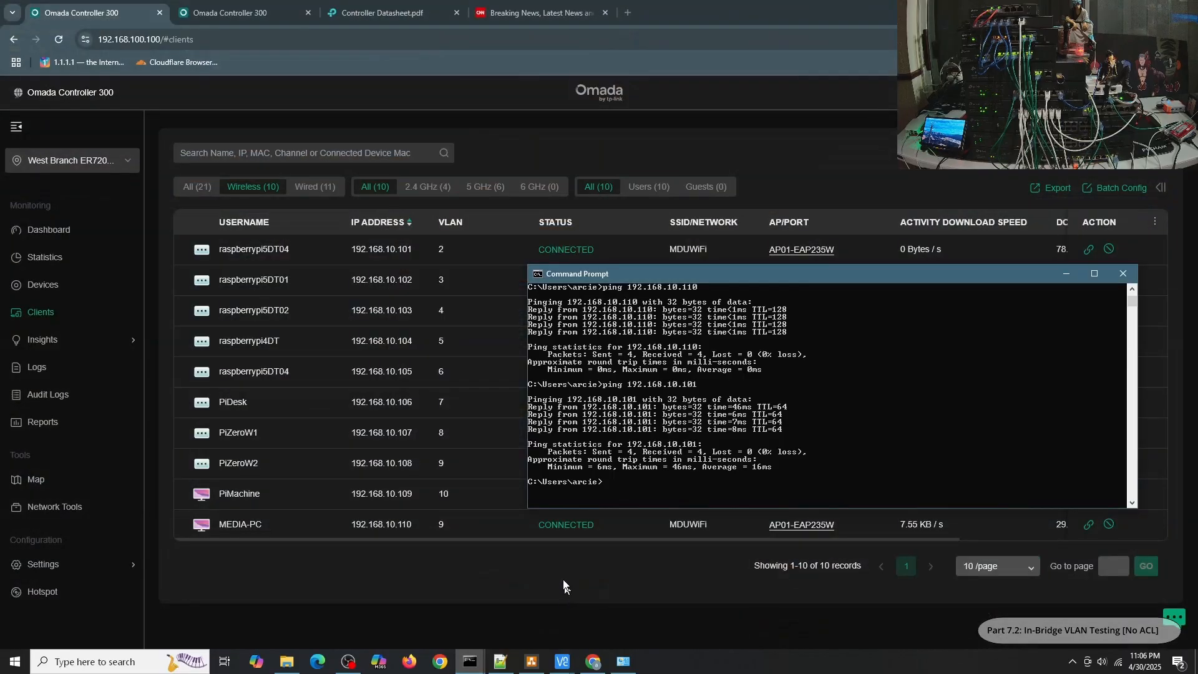
key("Up")
key("BackSpace")
type("8.10.108")
key("Return")
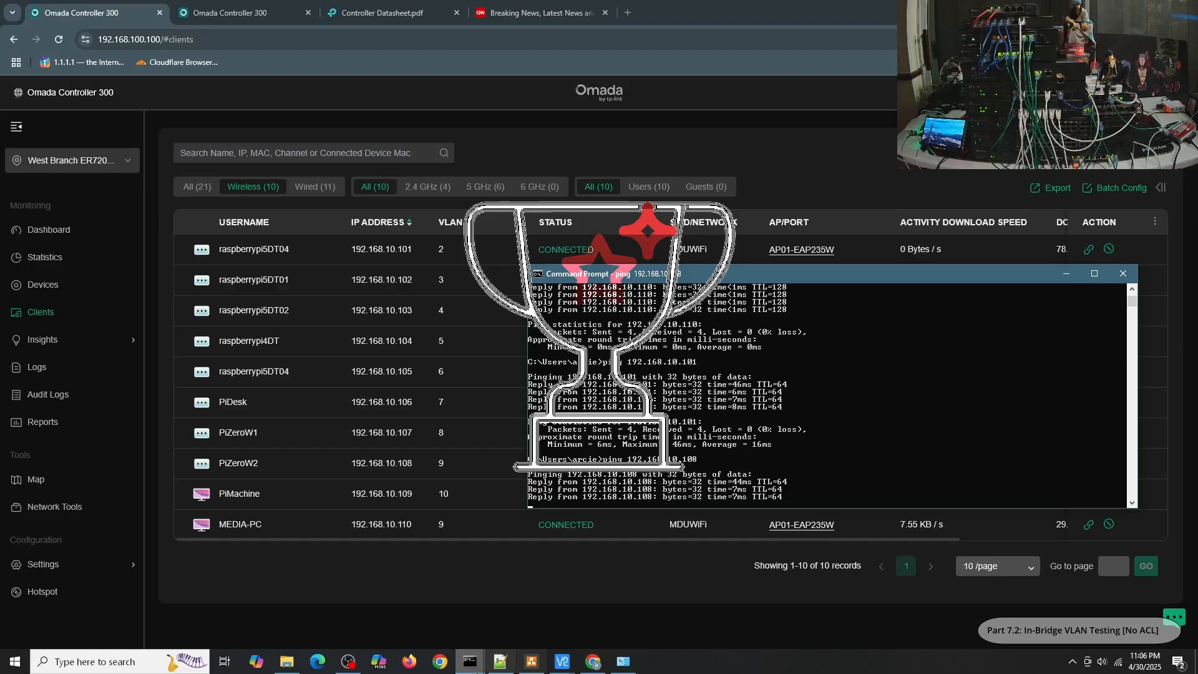
- Switch to VNC Viewer and connect to the VLAN 9 device at 192.168.10.108
left_click(562, 661)
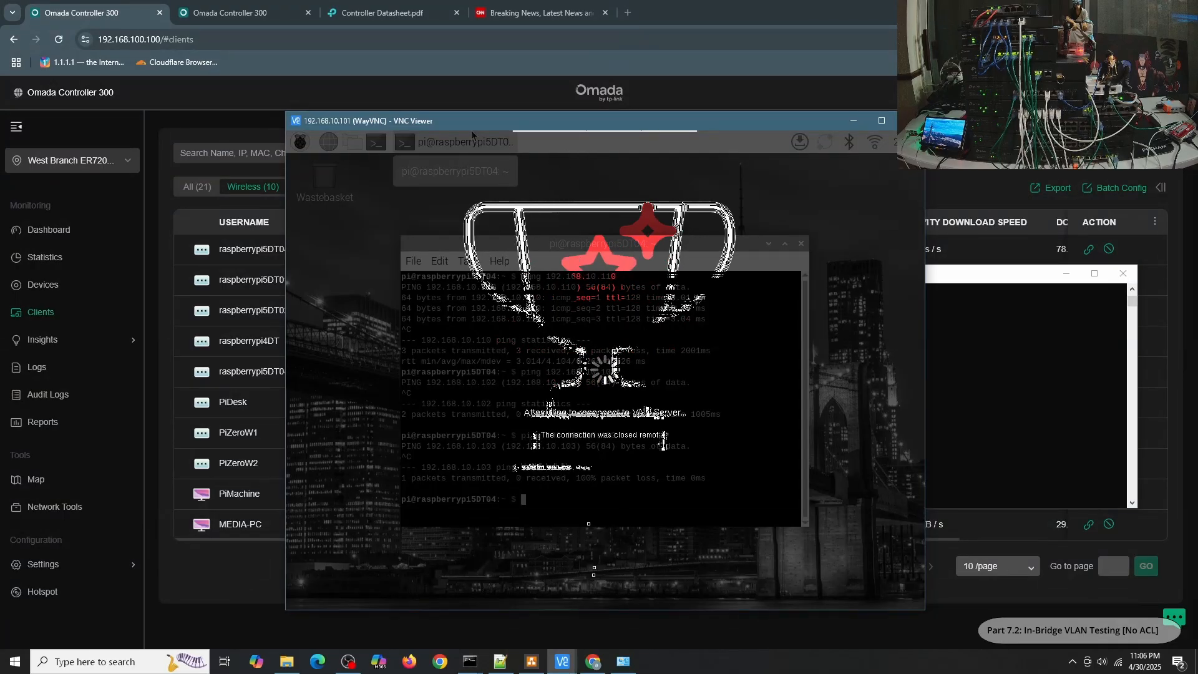
mouse_move(556, 662)
left_click(506, 609)
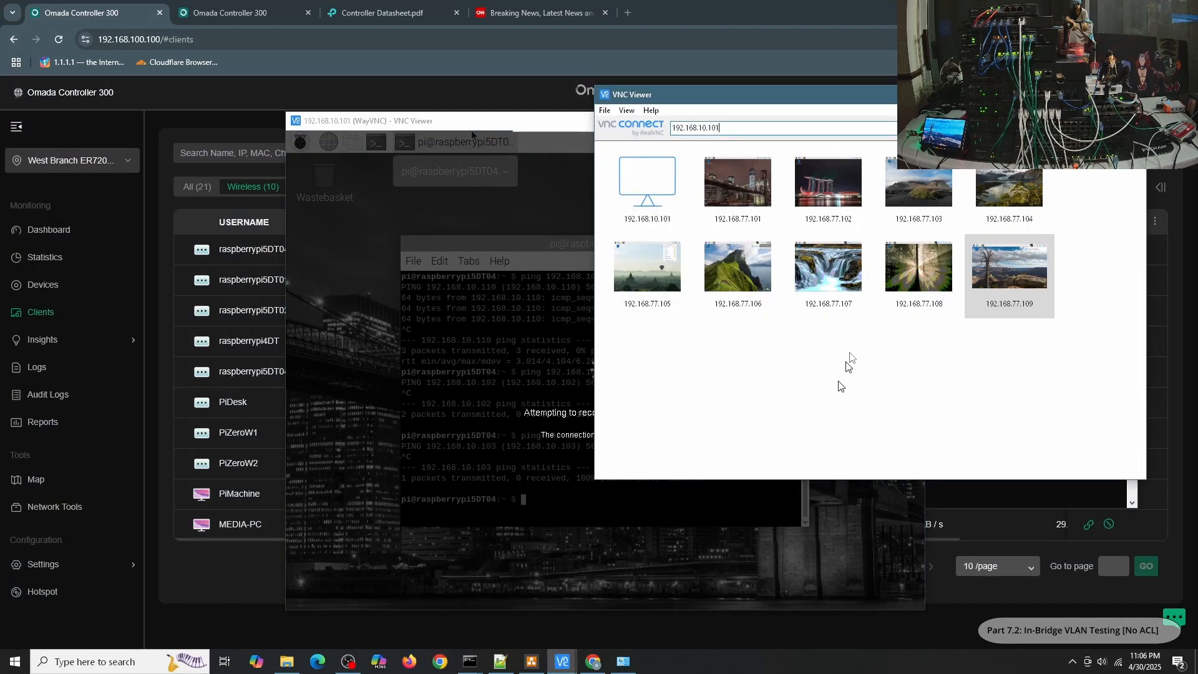
key("BackSpace")
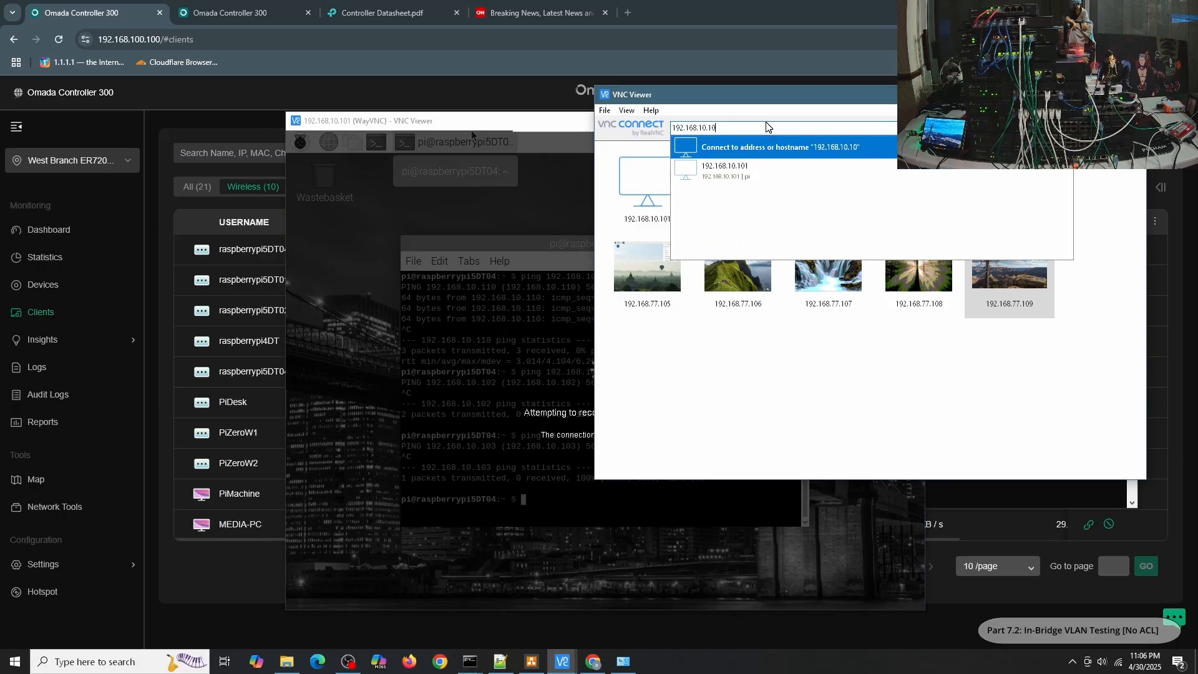
type("8")
key("Return")
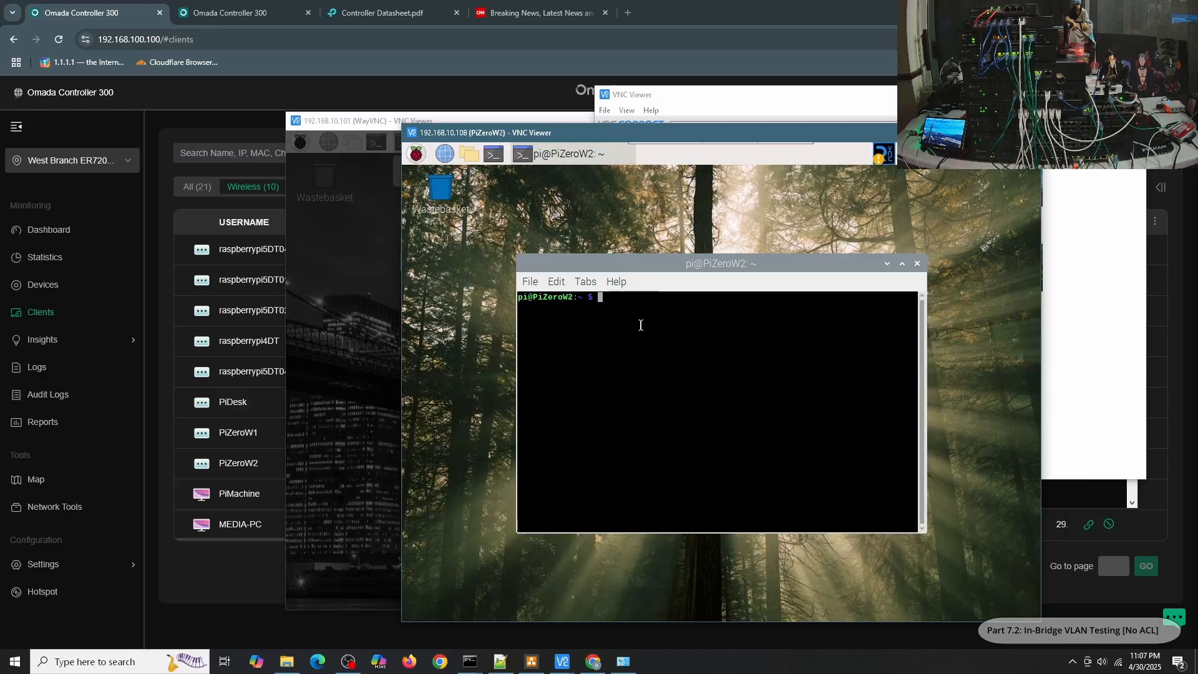
- Ping the PC at 192.168.10.110 from the PiZeroW2 terminal, and stop the ping after a few replies
type("ping 1")
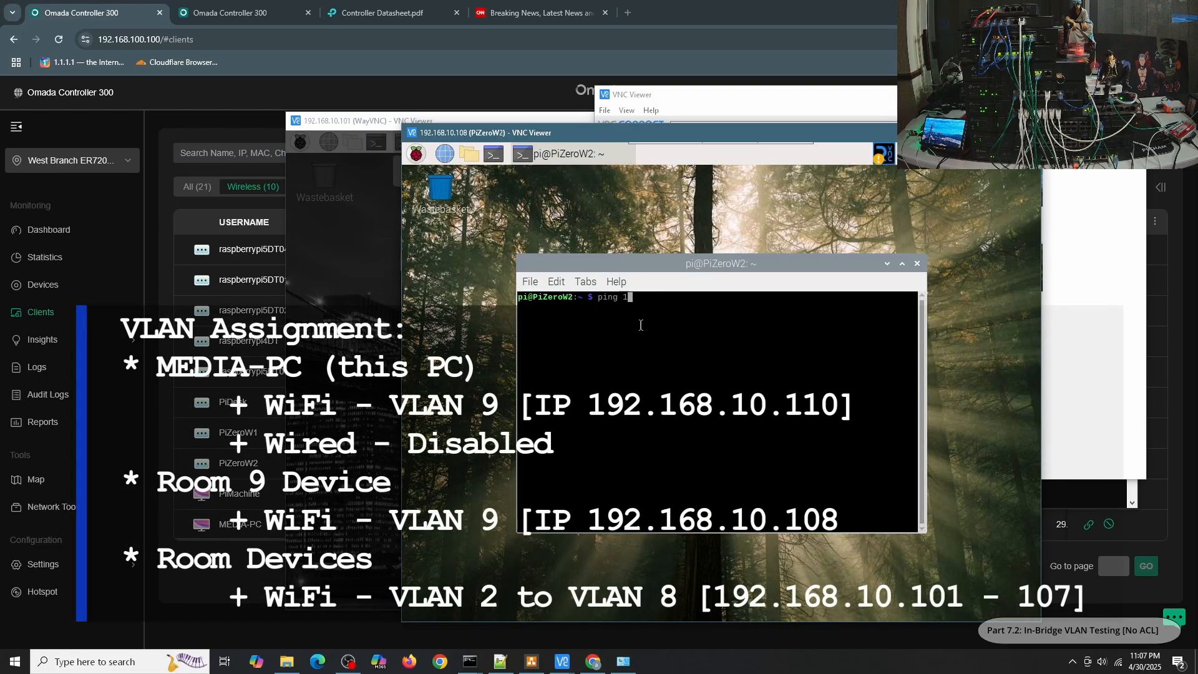
type("92.168.10.110")
key("Return")
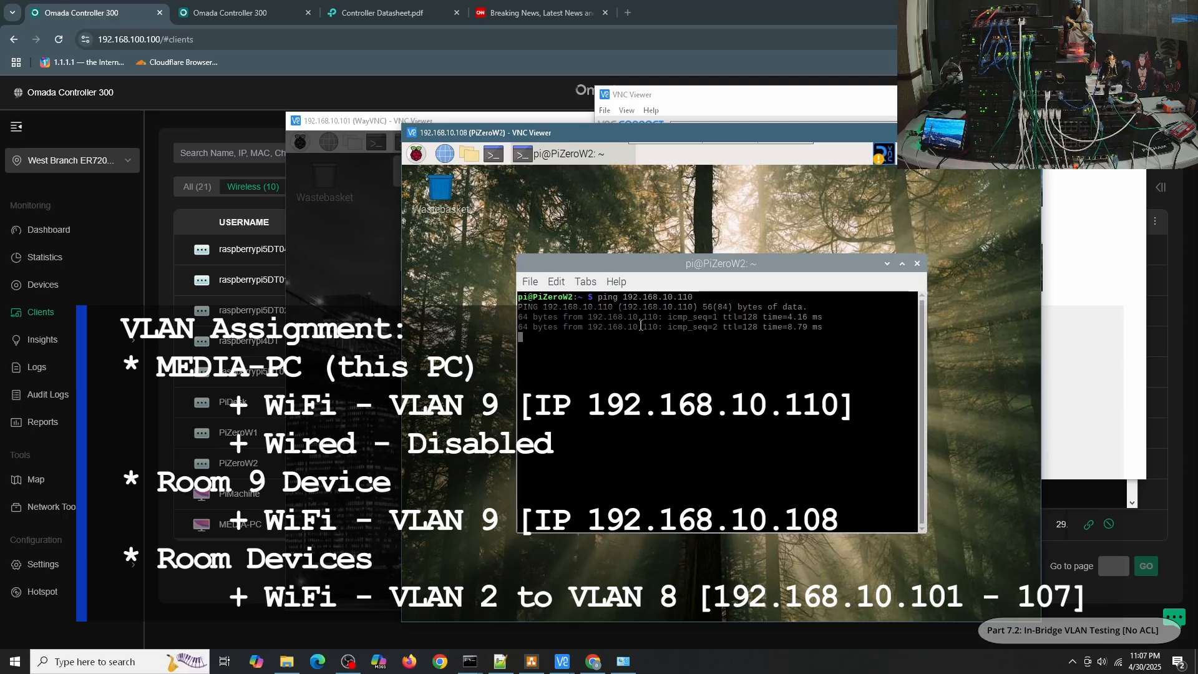
key("ctrl+c")
- Ping the devices in other VLANs at 192.168.10.103 and 192.168.10.105 from the PiZeroW2 terminal, stopping each test
key("Up")
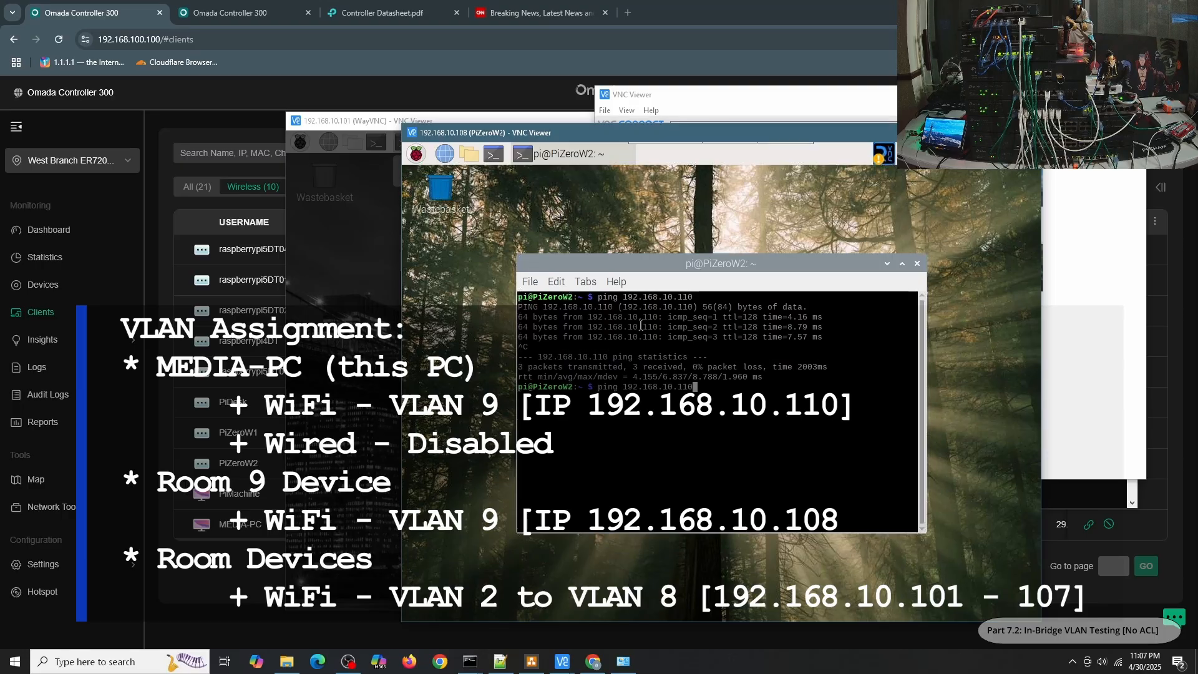
key("BackSpace")
key("BackSpace")
type("03")
key("Return")
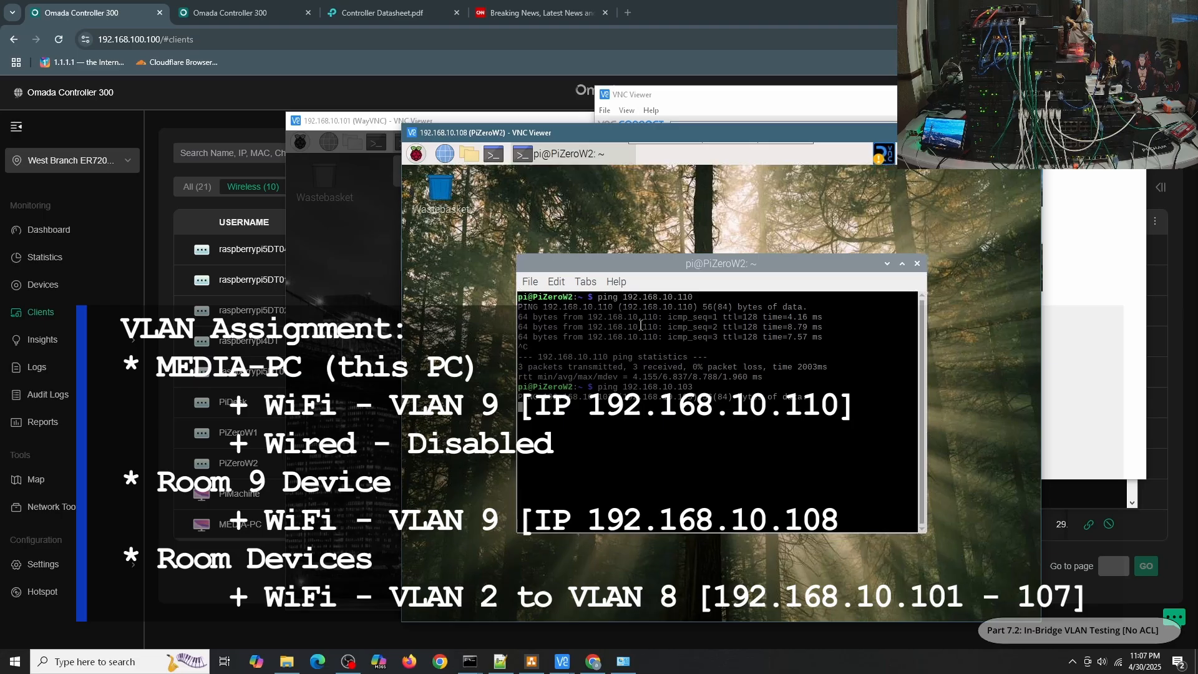
key("ctrl+c")
key("Up")
key("BackSpace")
type("5")
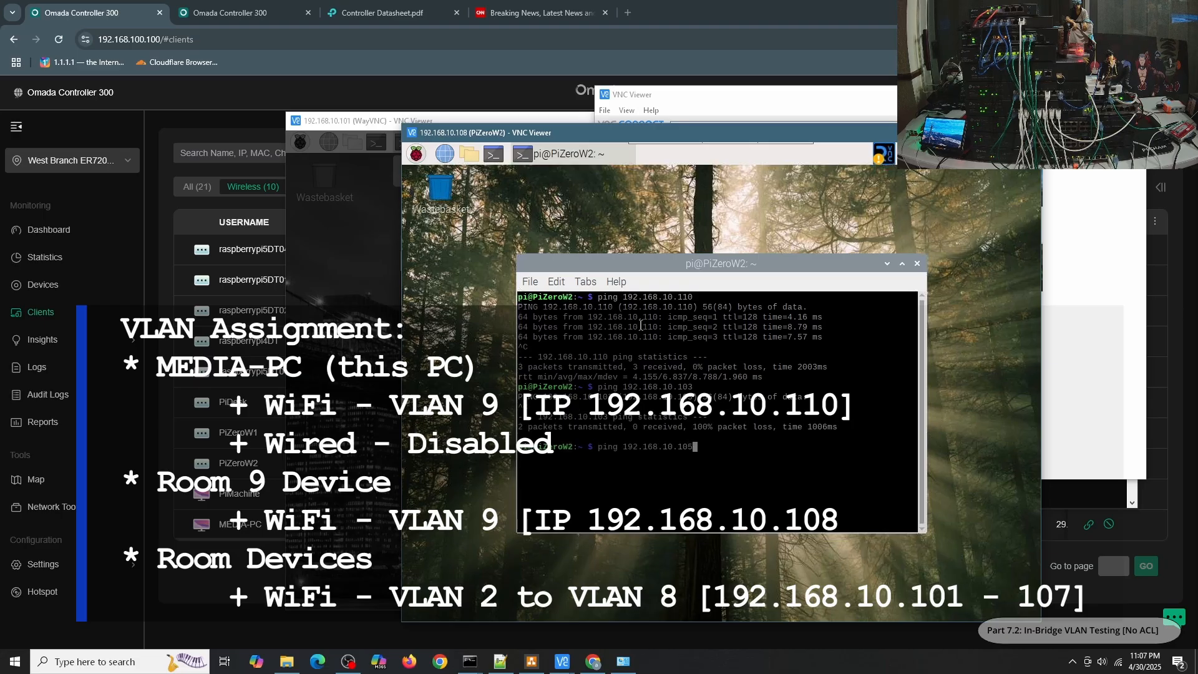
key("Return")
key("ctrl+c")
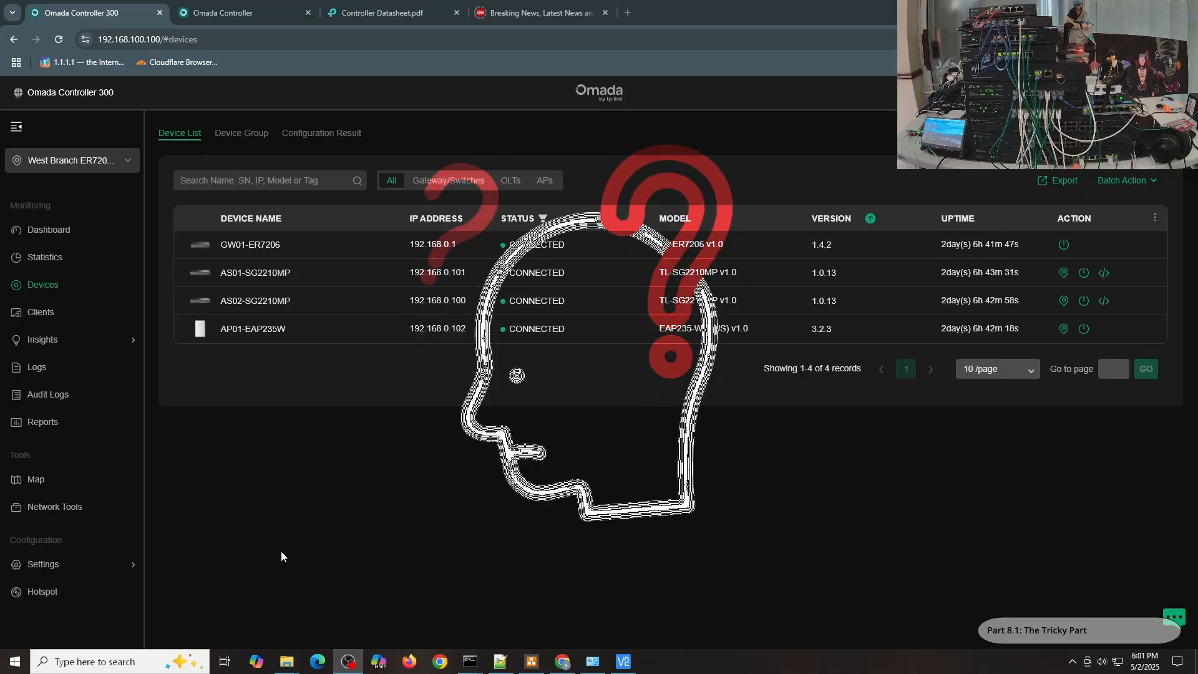
- Review the site's LAN networks and the existing switch port profiles in the Omada Controller
left_click(390, 503)
mouse_move(97, 565)
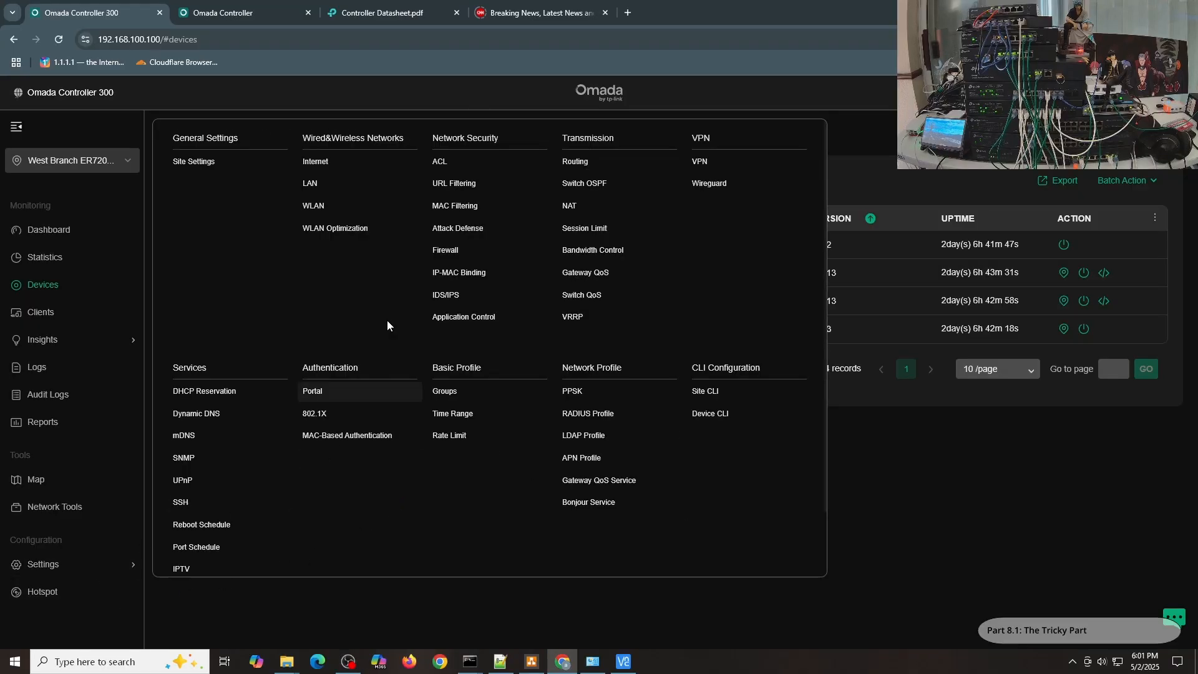
left_click(299, 179)
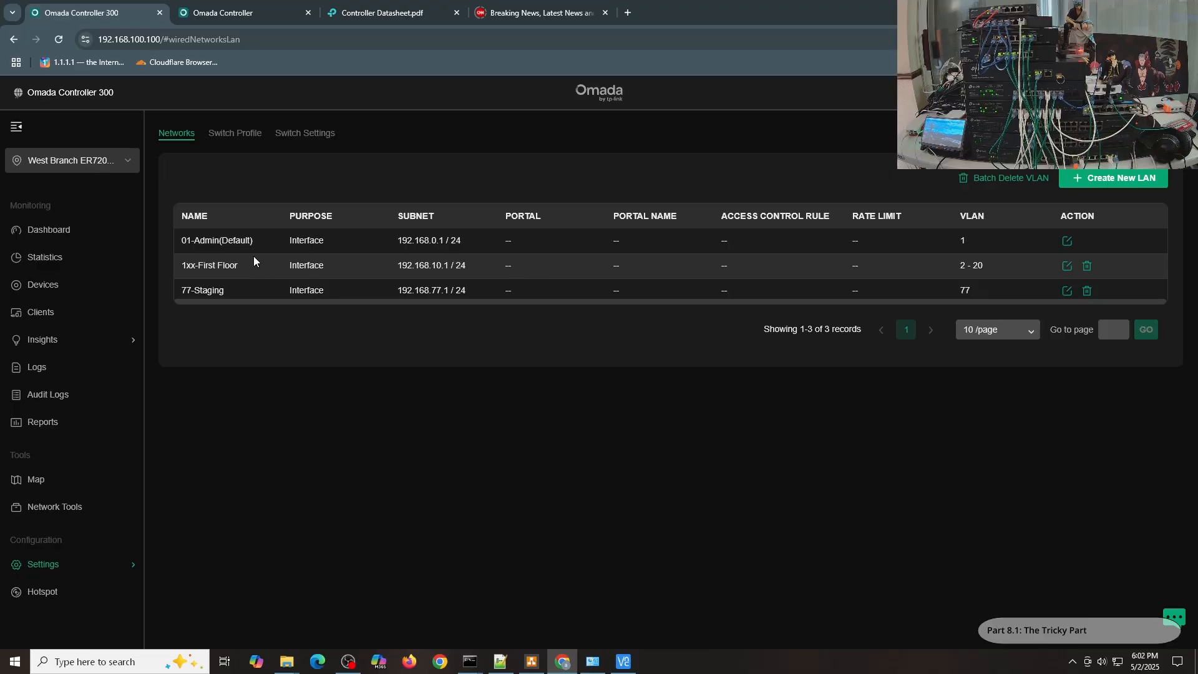
left_click(227, 136)
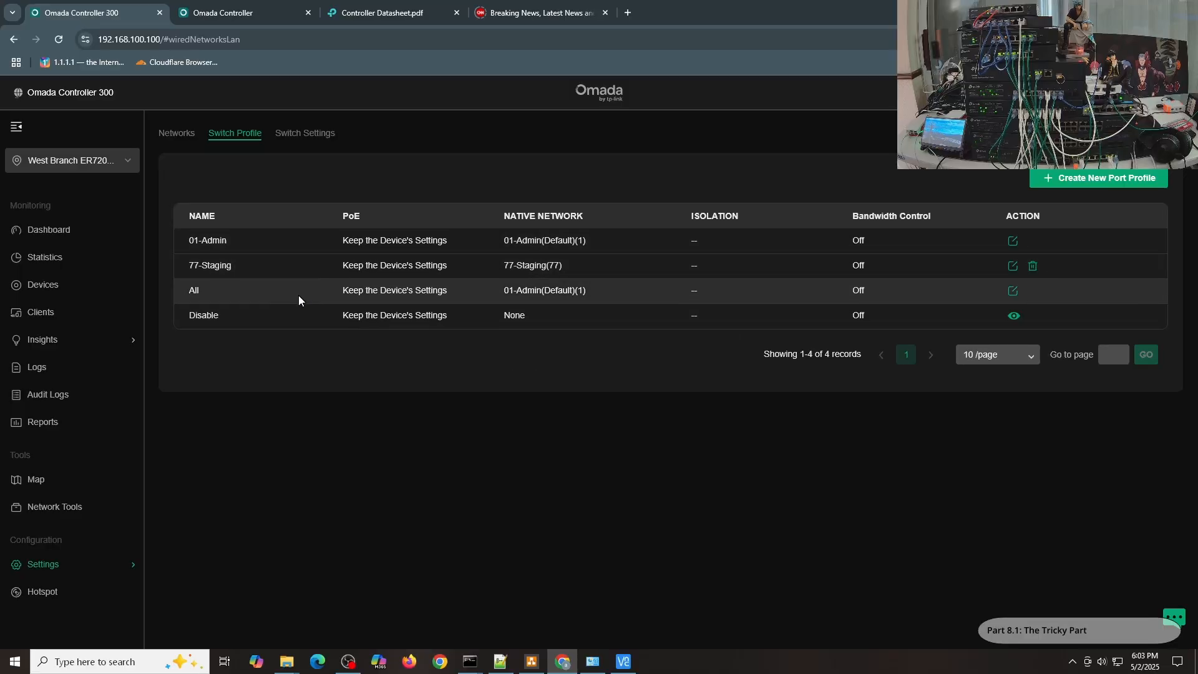
- Open the settings of Port3 on the AS01-SG2210MP switch and examine which port profiles it can be assigned
left_click(91, 295)
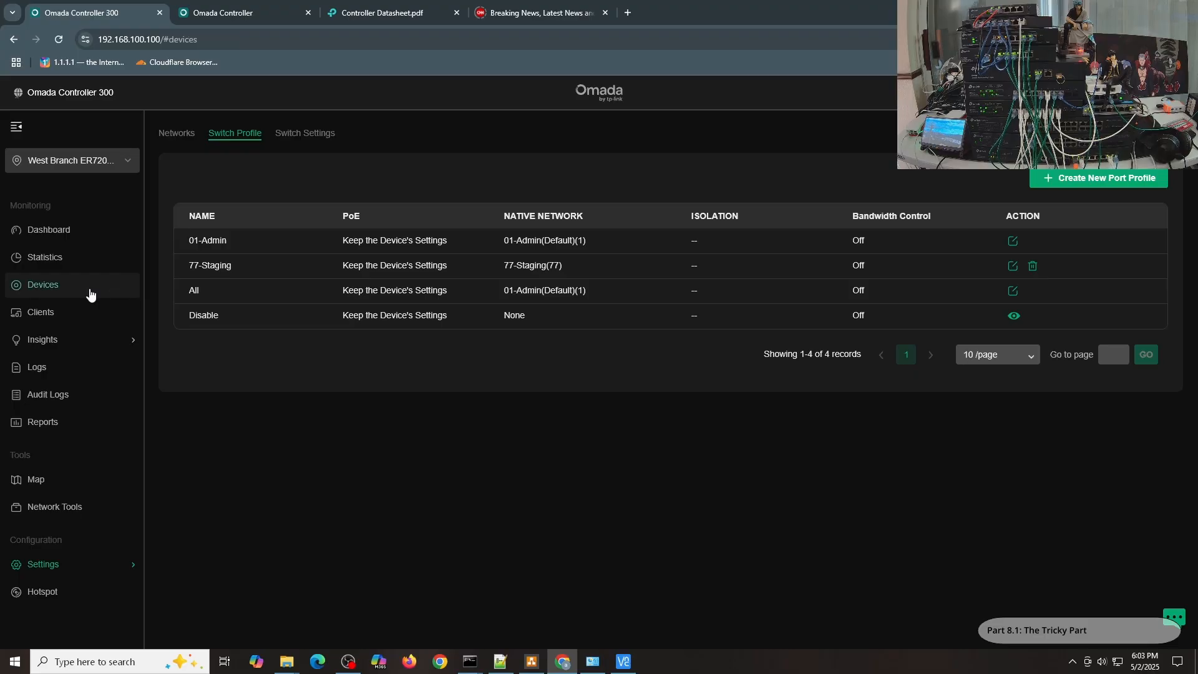
left_click(271, 275)
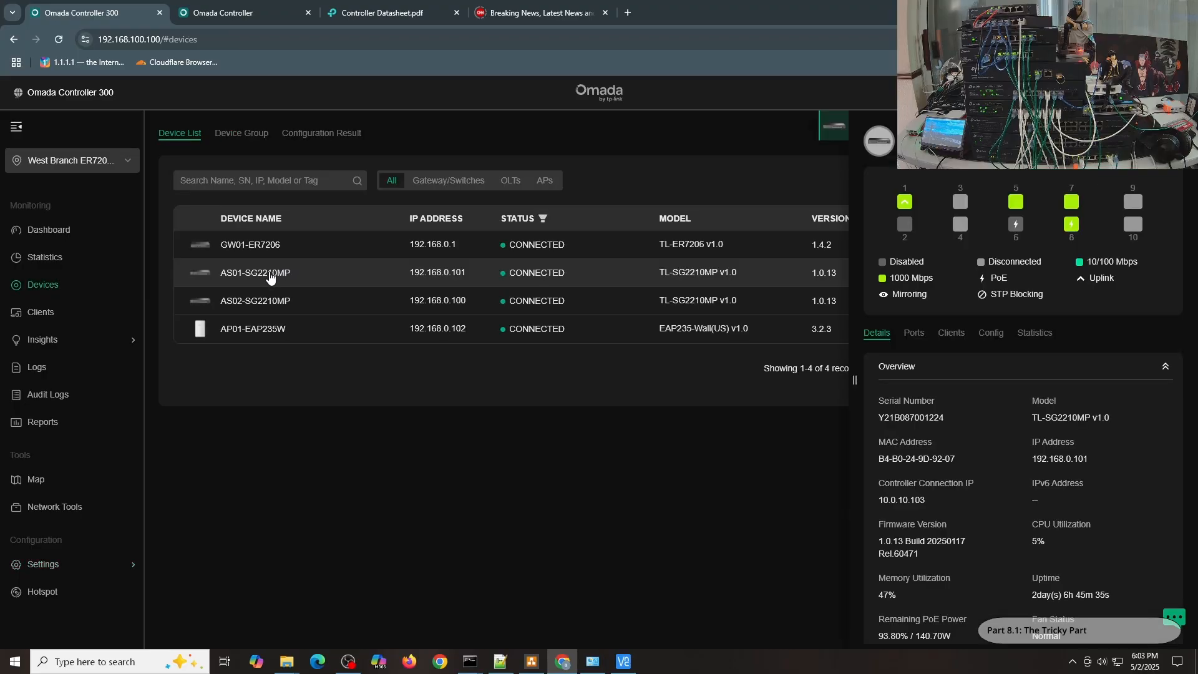
left_click(915, 334)
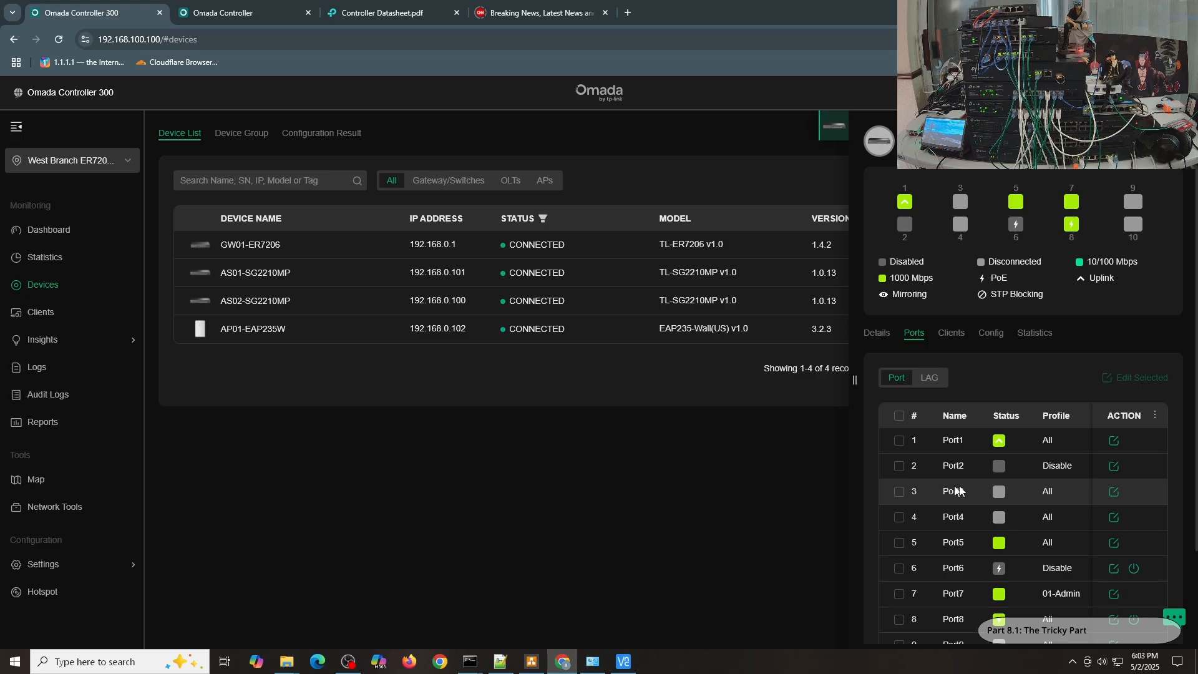
left_click(1114, 493)
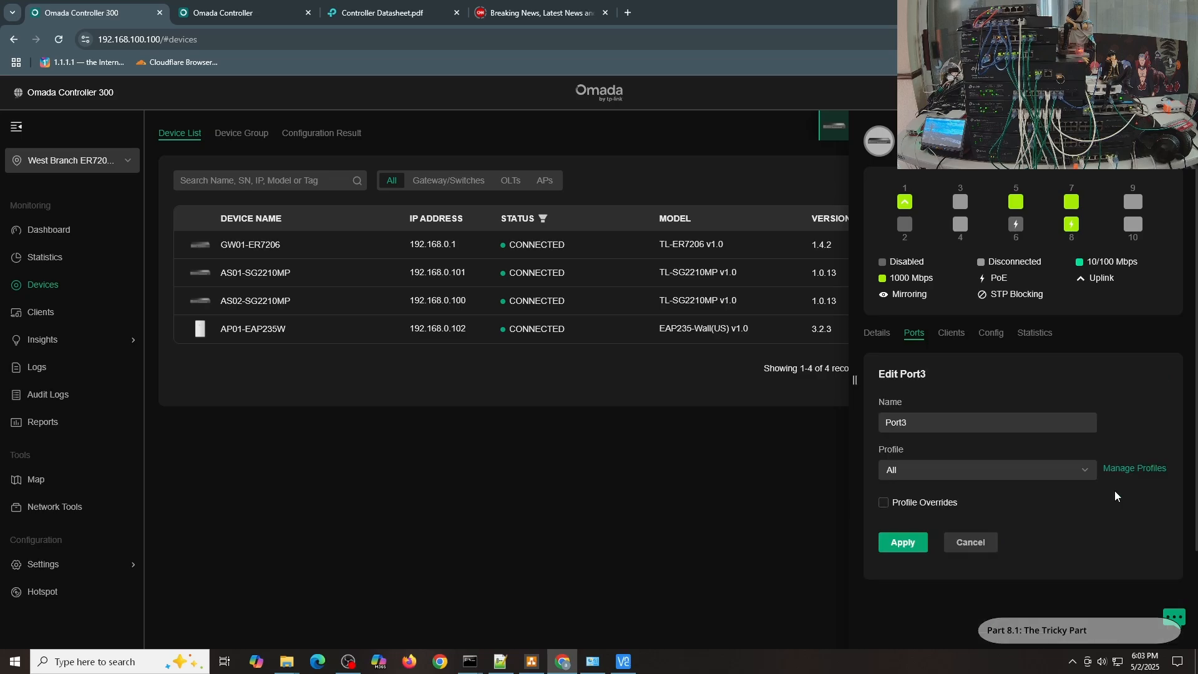
left_click(1009, 476)
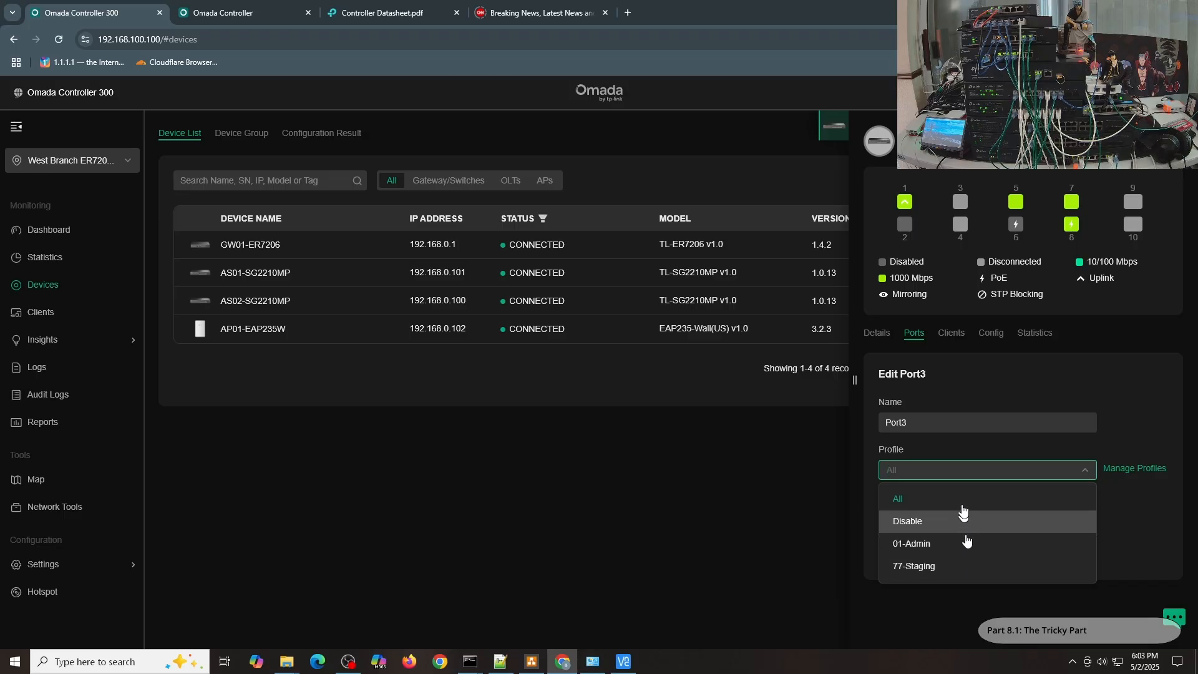
left_click(1151, 521)
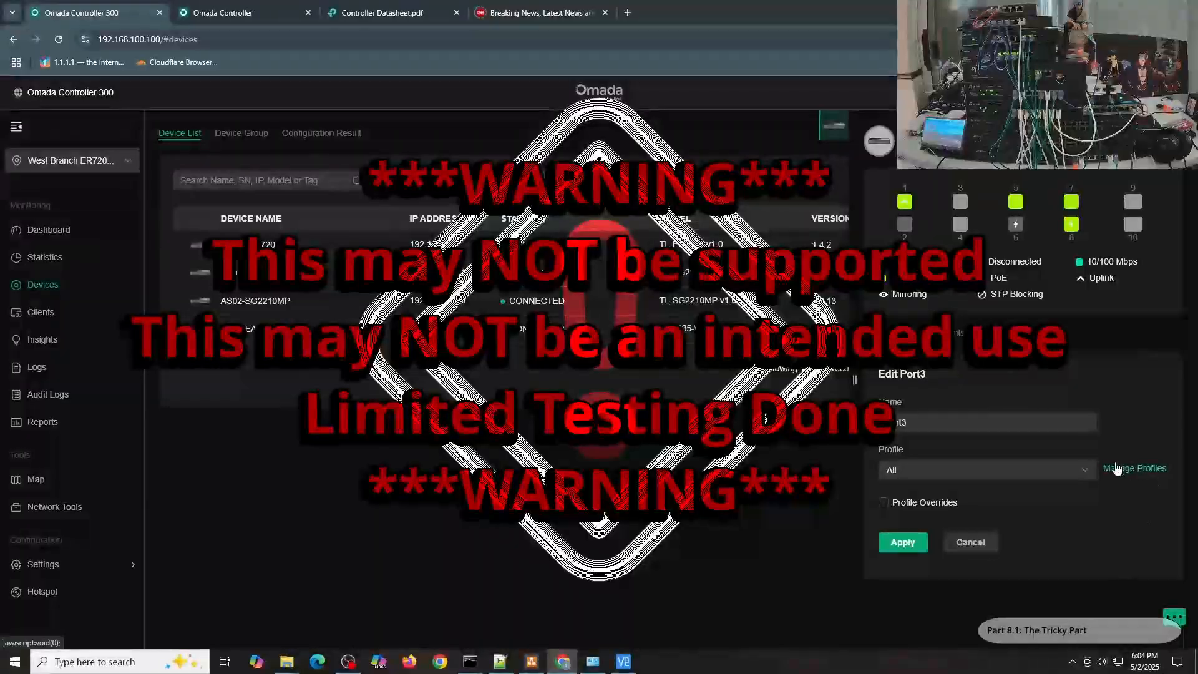
- Create the switch port profile 02-vBridge with native network 1xx-First Floor(2), and save the 09-vBridge profile for 1xx-First Floor(9)
left_click(1134, 470)
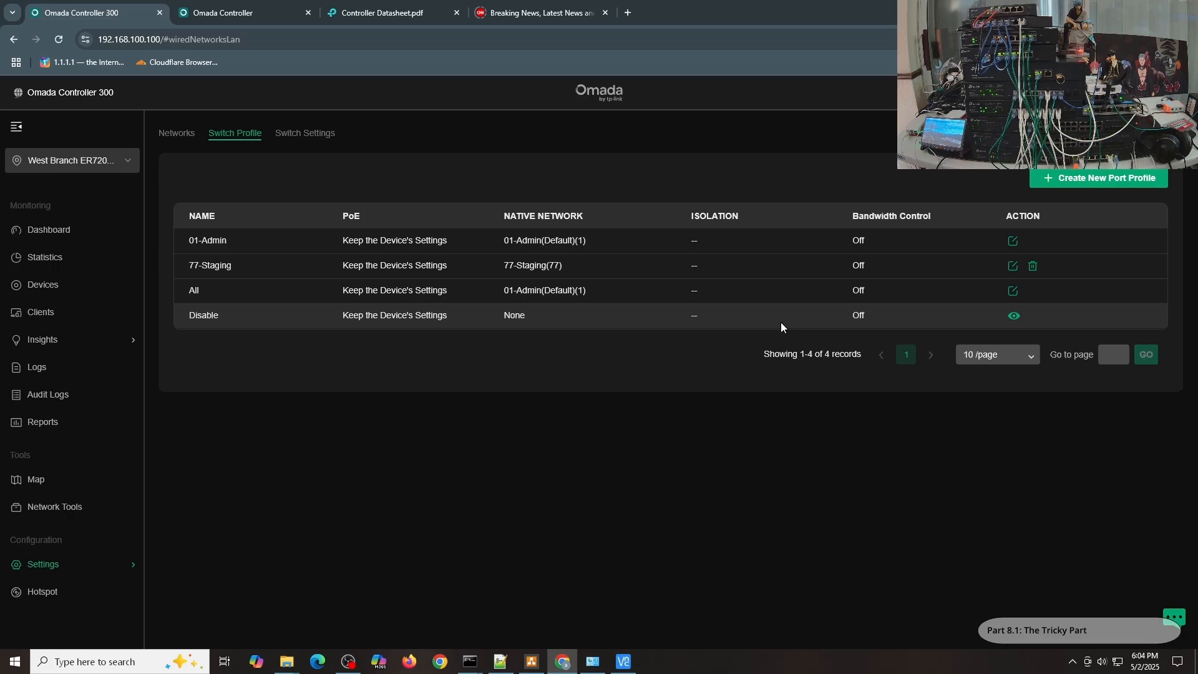
left_click(1081, 181)
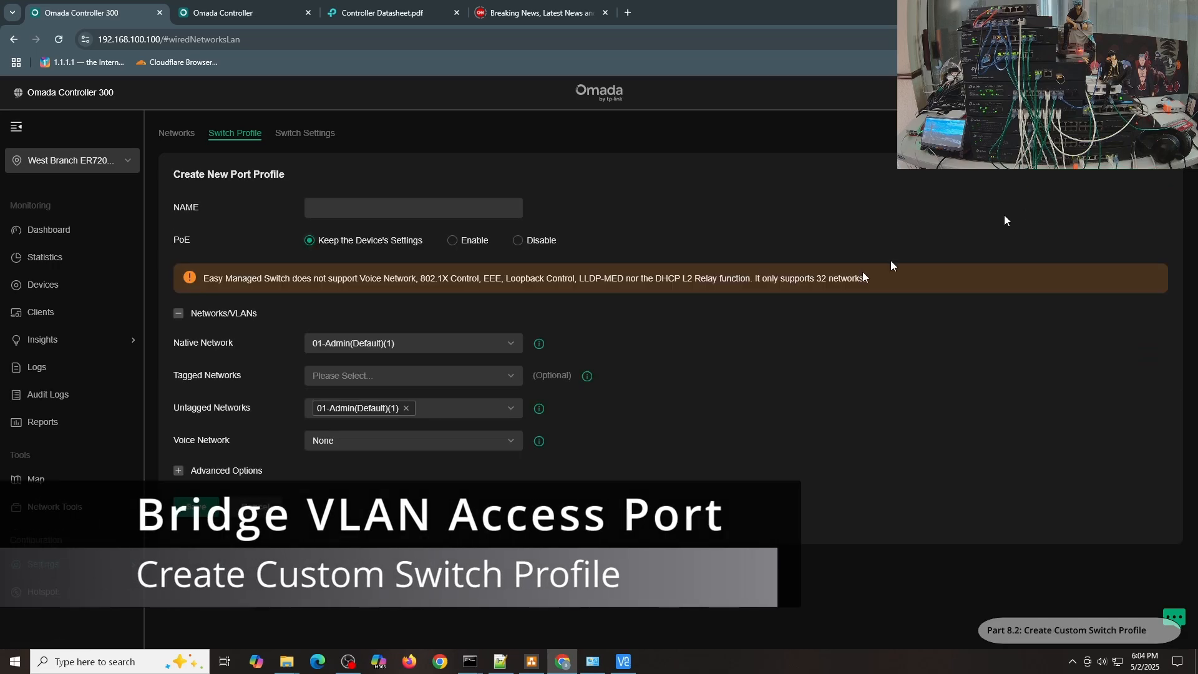
left_click(404, 215)
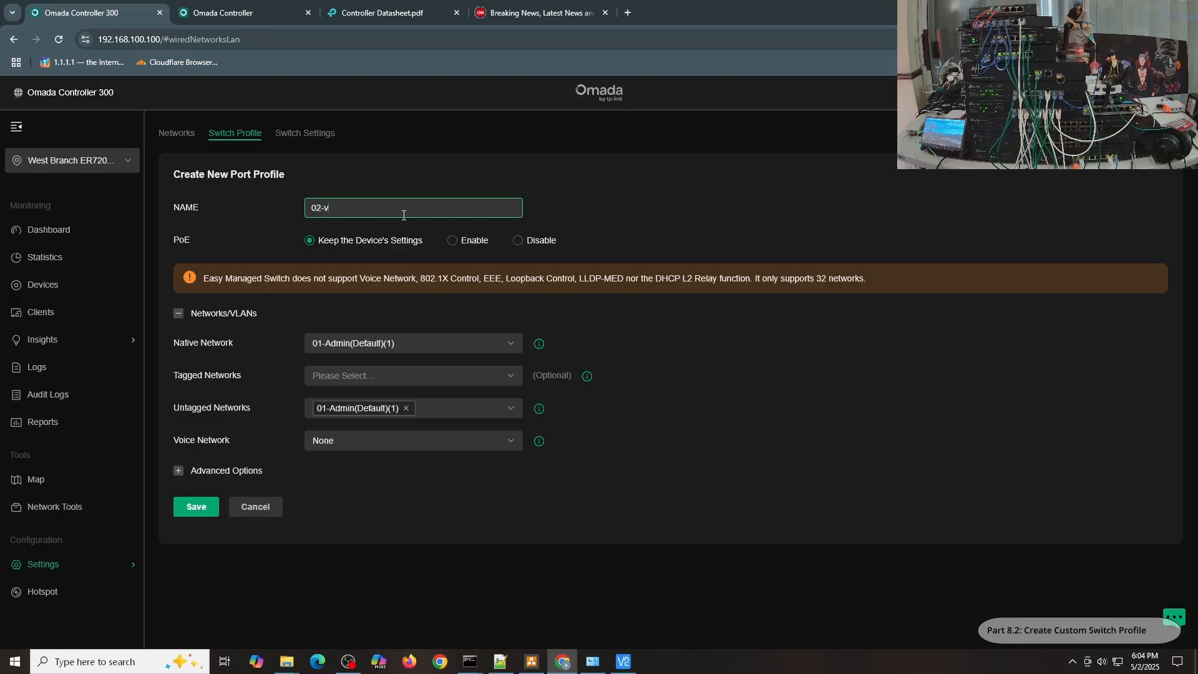
type("vBridge")
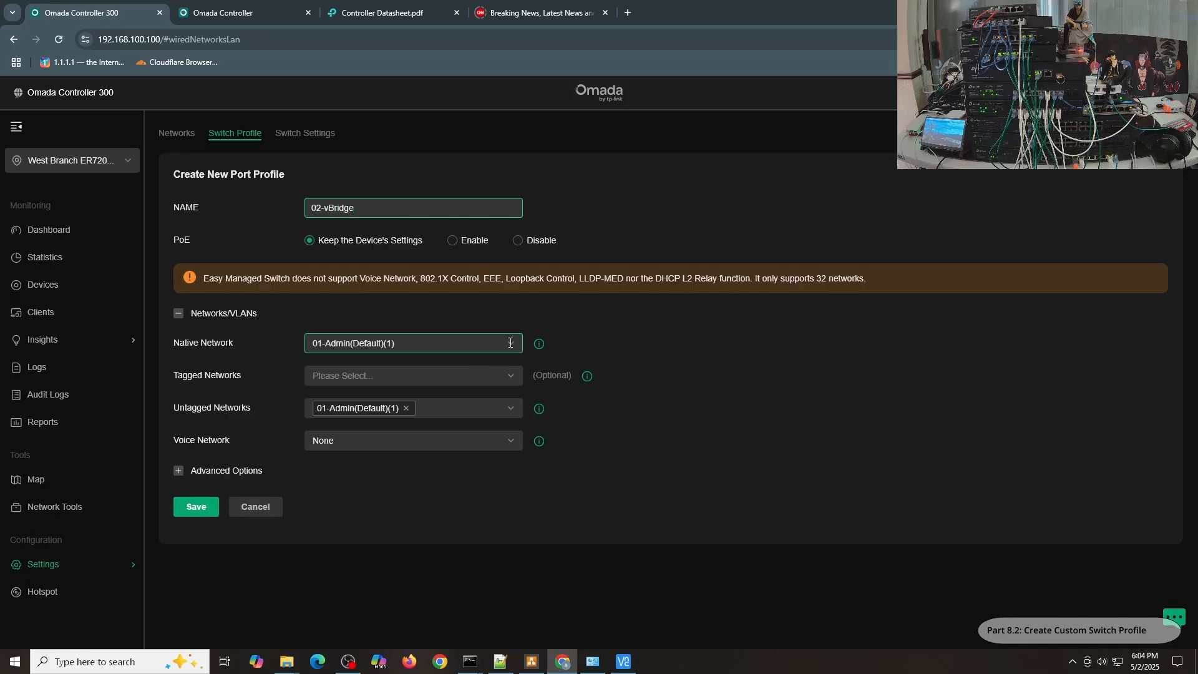
left_click(405, 343)
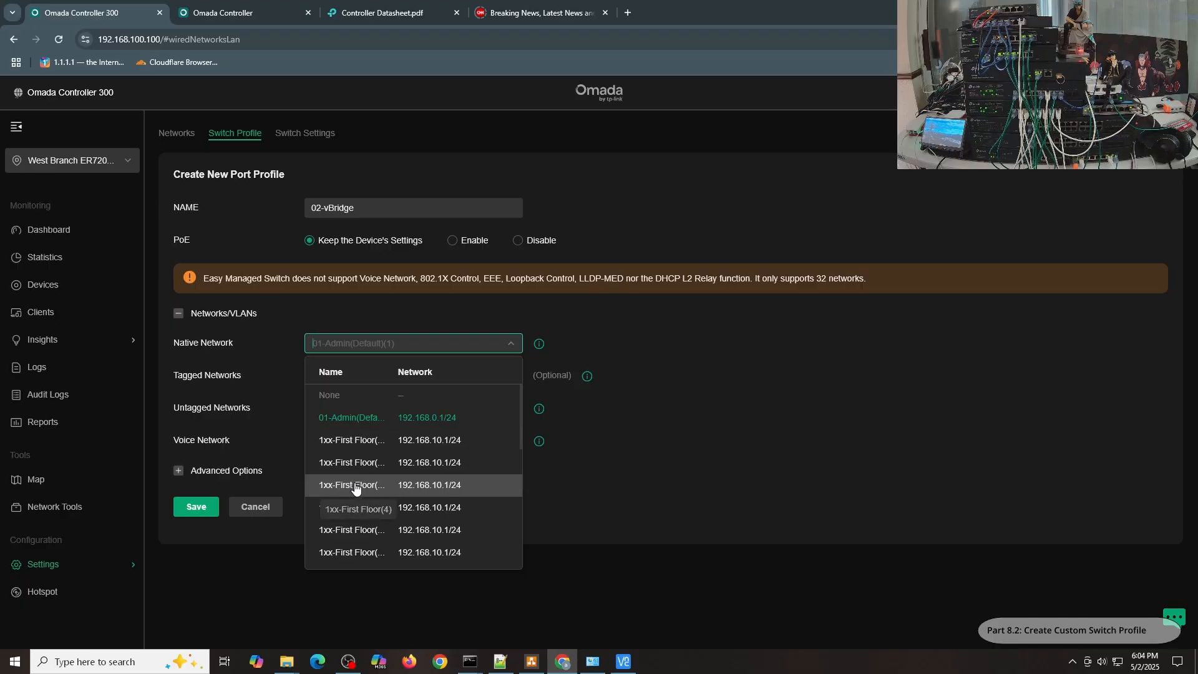
left_click(368, 441)
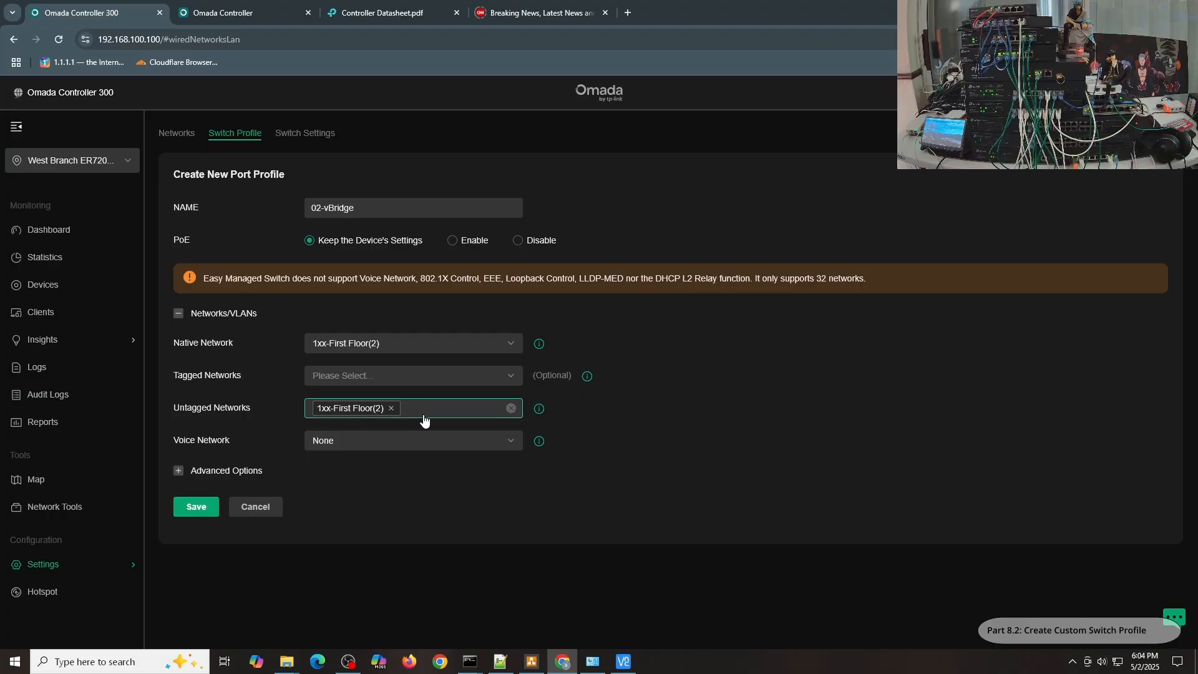
key("Return")
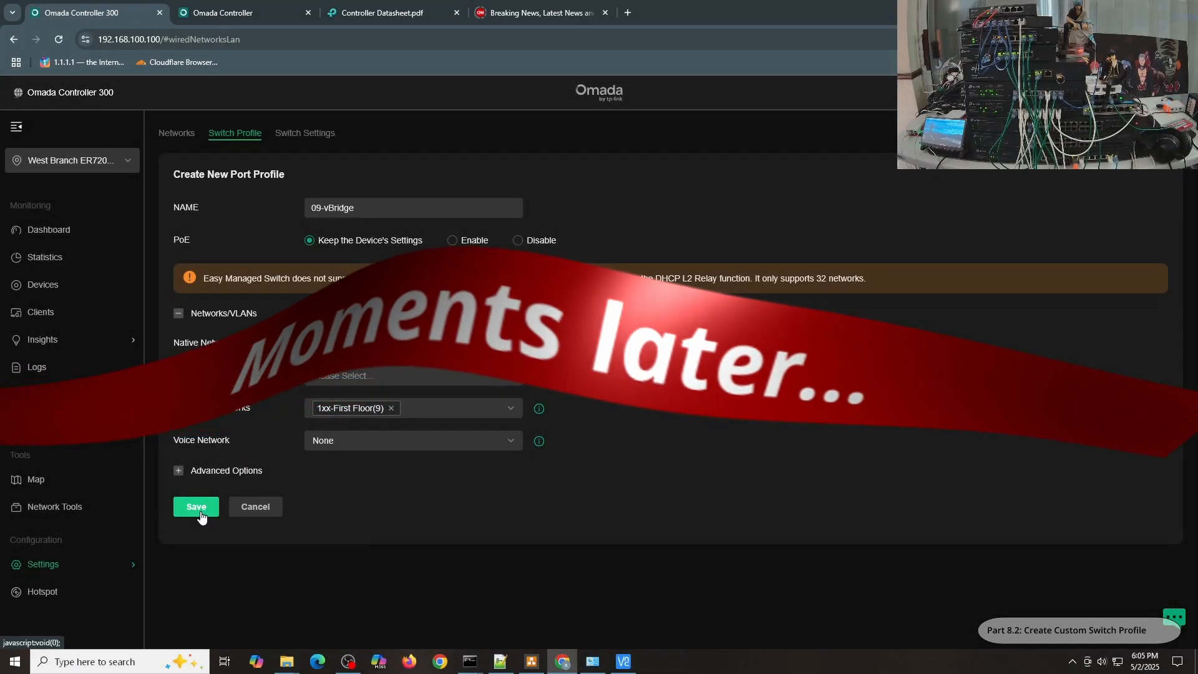
left_click(193, 505)
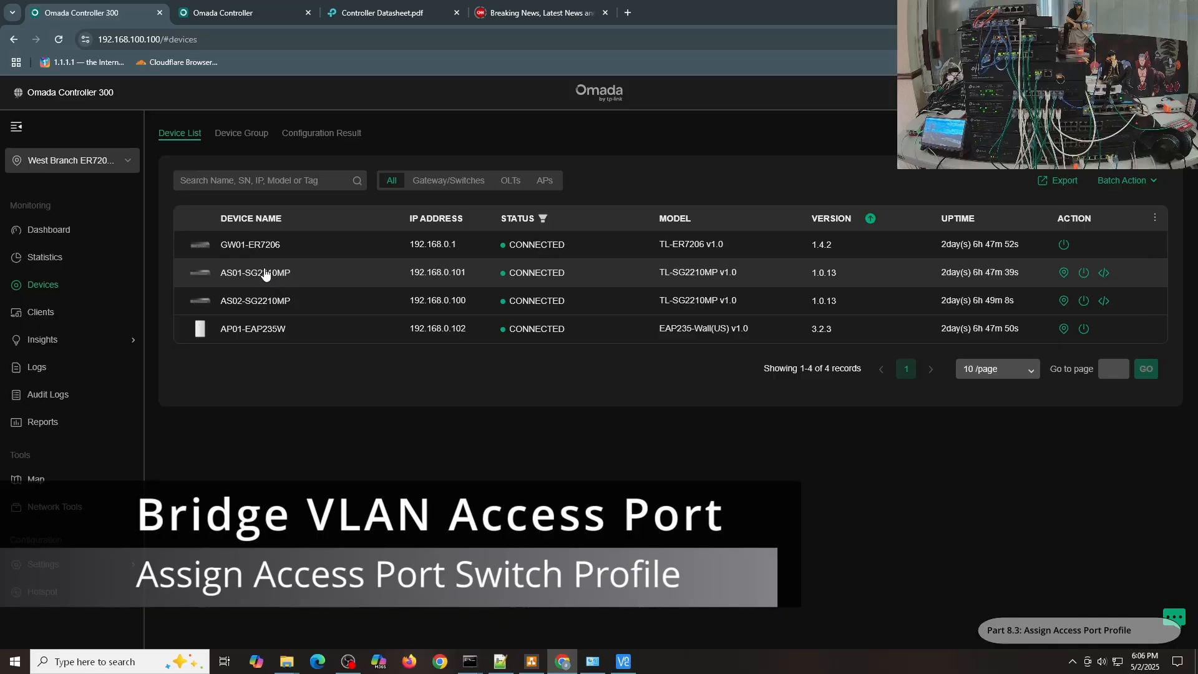
- Display the port list of the AS01-SG2210MP switch, and check the PC's Ethernet connection details in Windows Network Connections
left_click(498, 278)
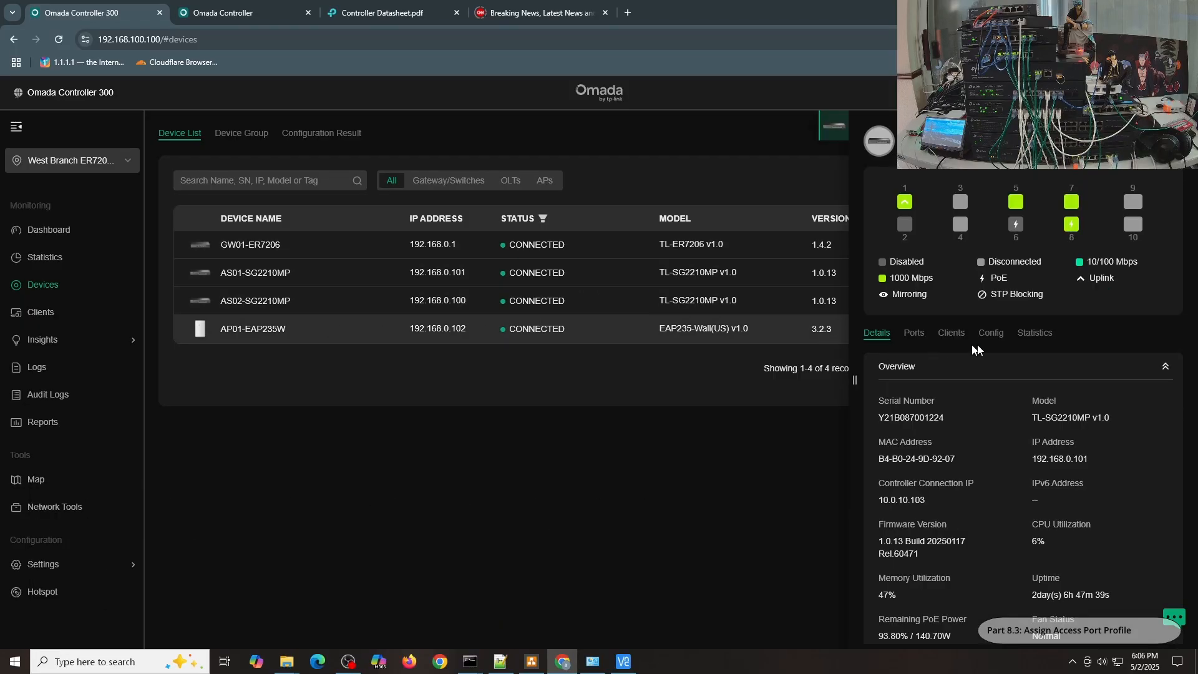
left_click(914, 332)
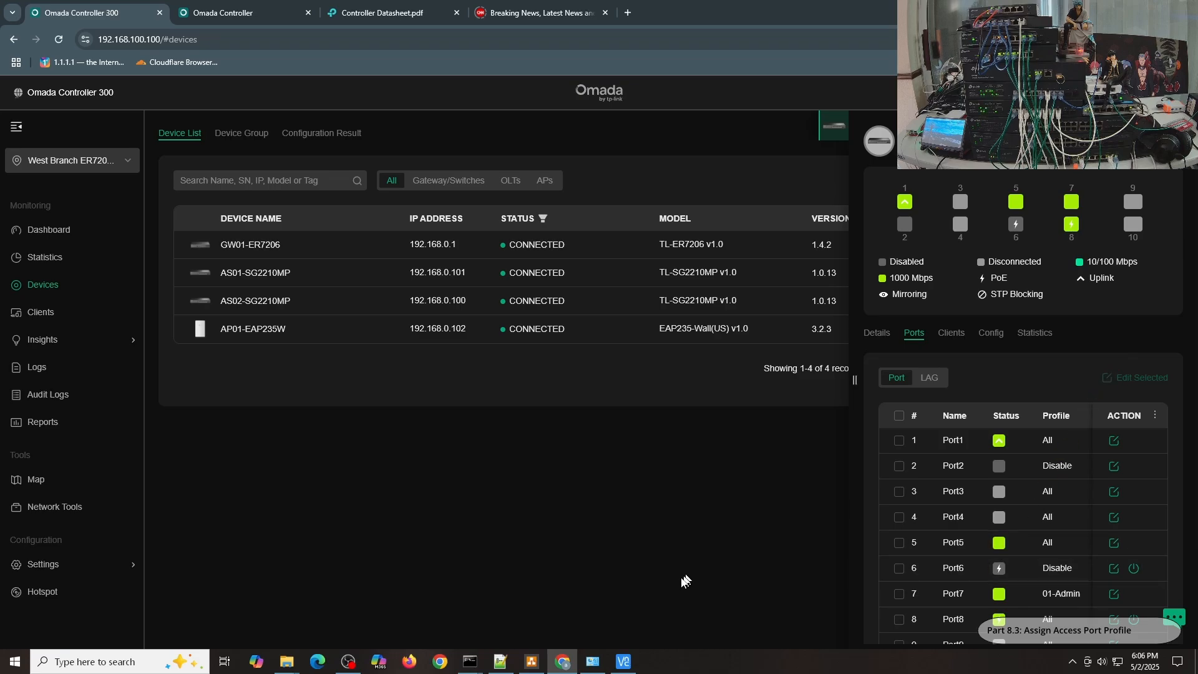
mouse_move(593, 661)
left_click(602, 619)
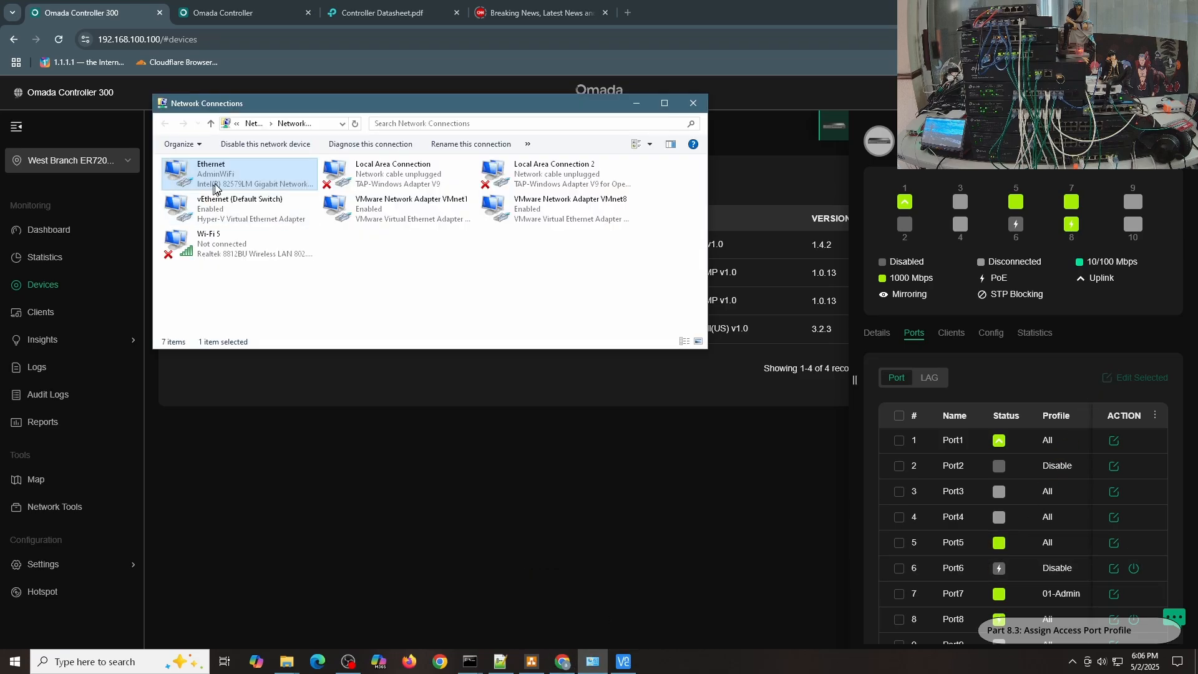
double_click(212, 172)
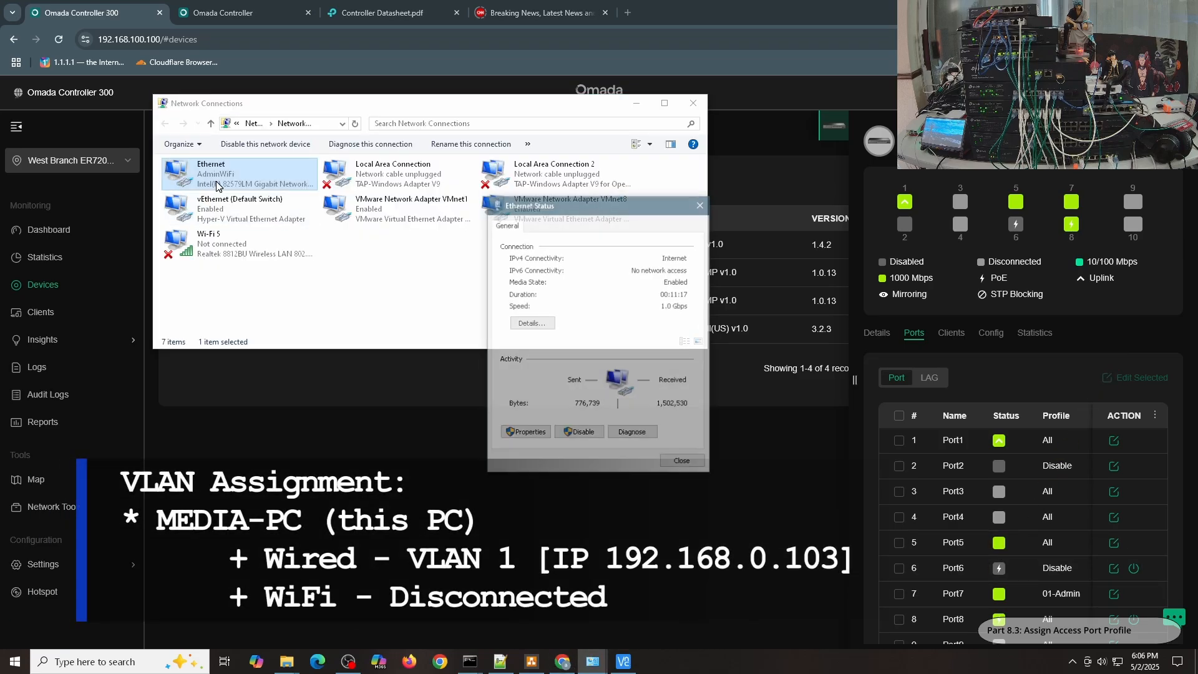
left_click(529, 323)
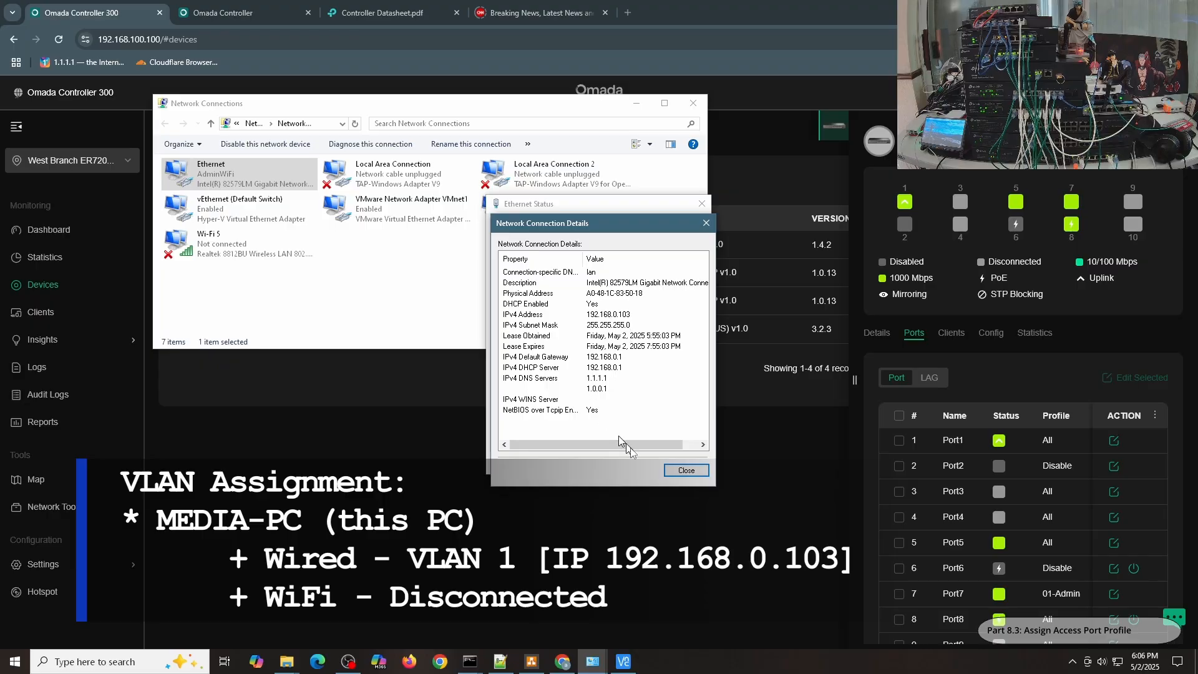
left_click(686, 469)
left_click(684, 463)
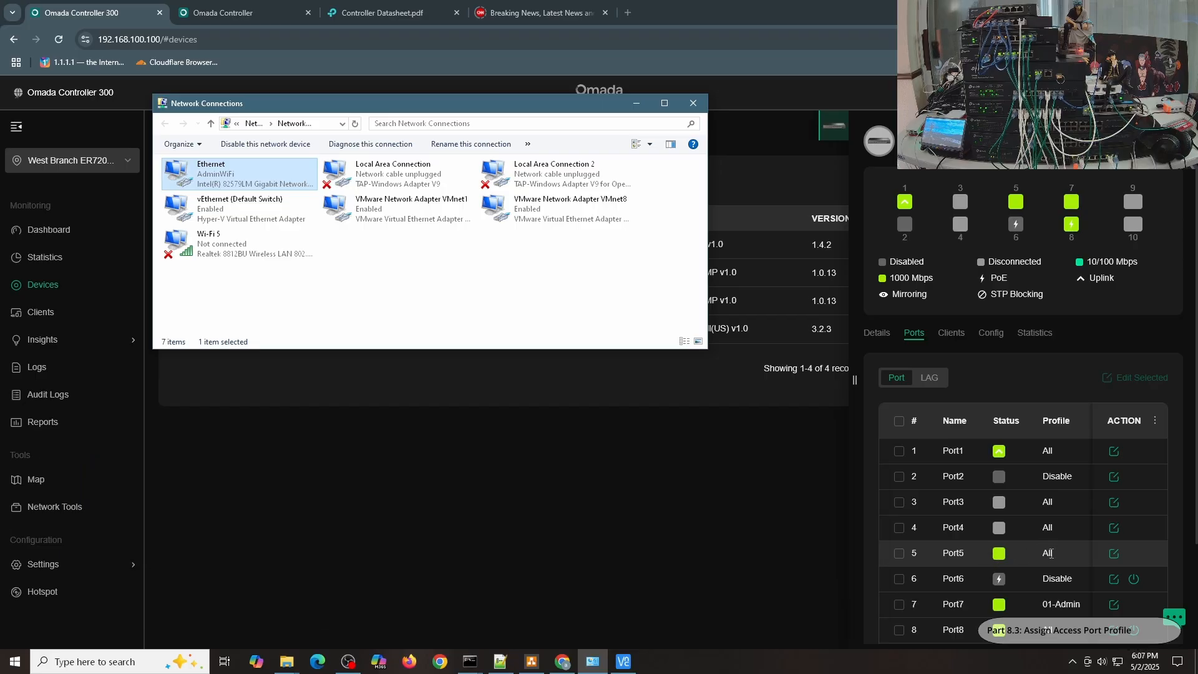
- Assign the 02-vBridge profile to Port5 of the AS01-SG2210MP switch and apply the change
left_click(1115, 555)
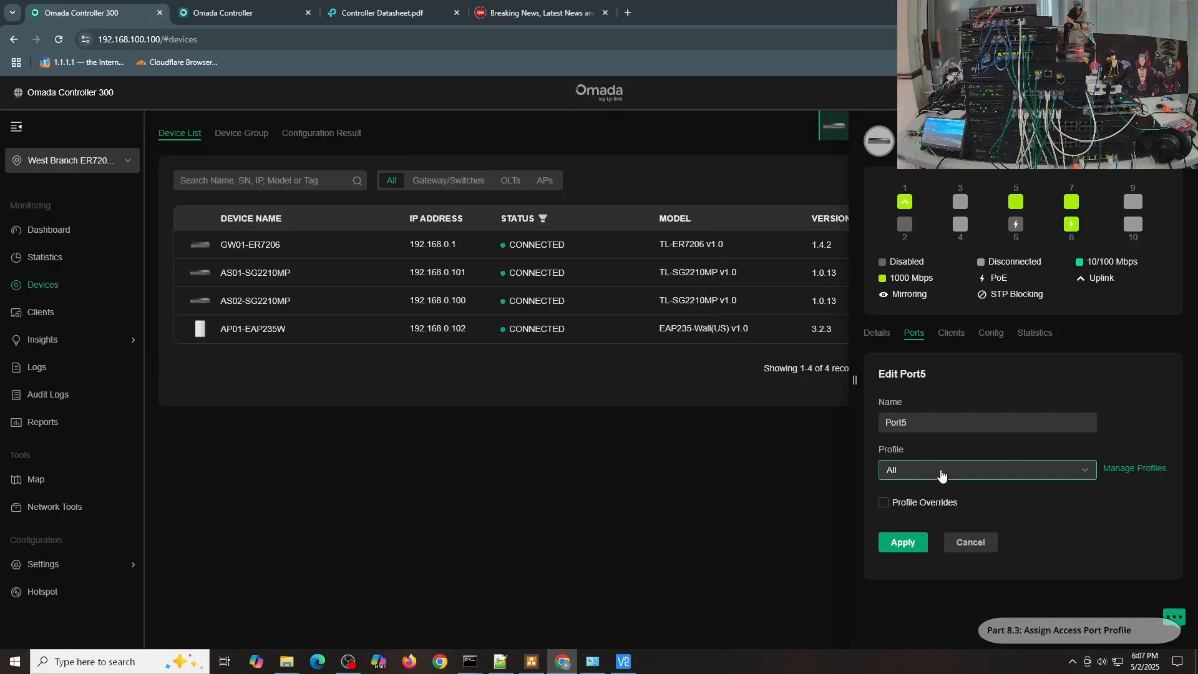
left_click(942, 470)
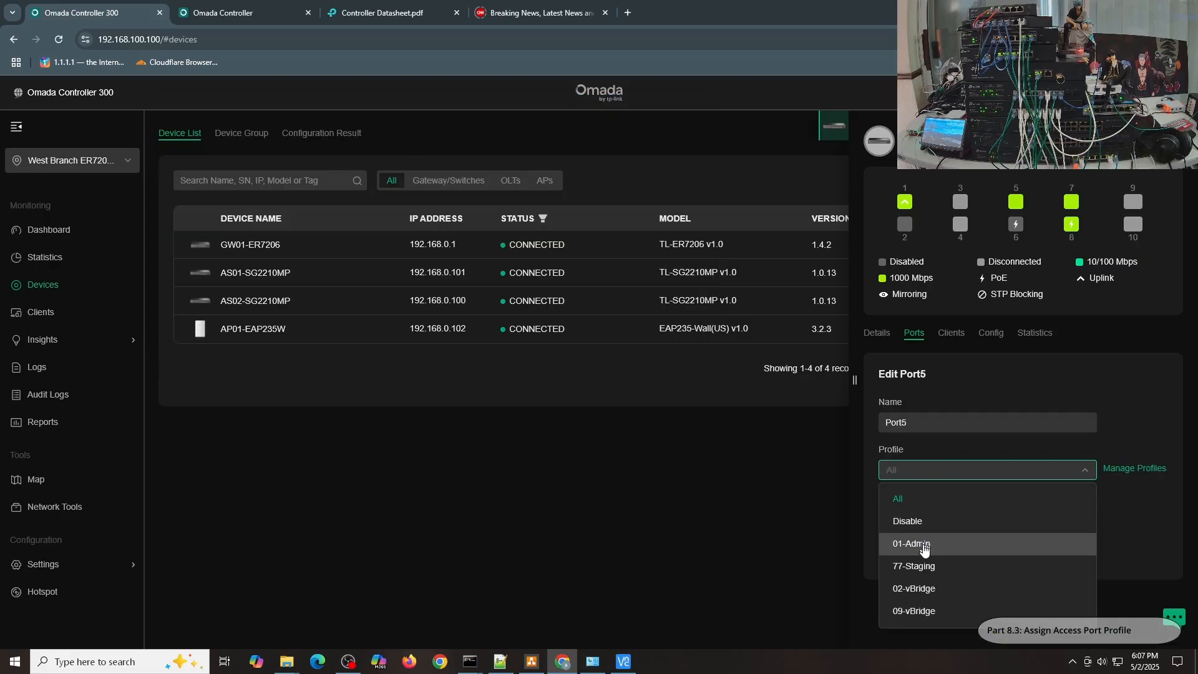
left_click(954, 593)
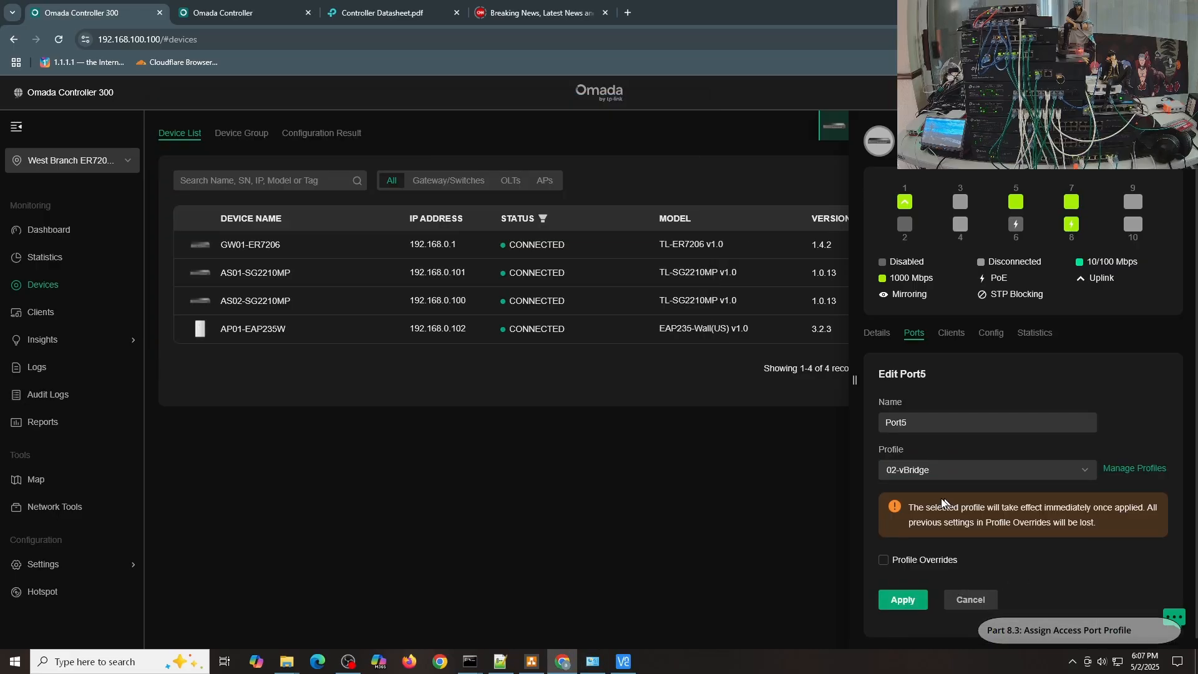
left_click(901, 600)
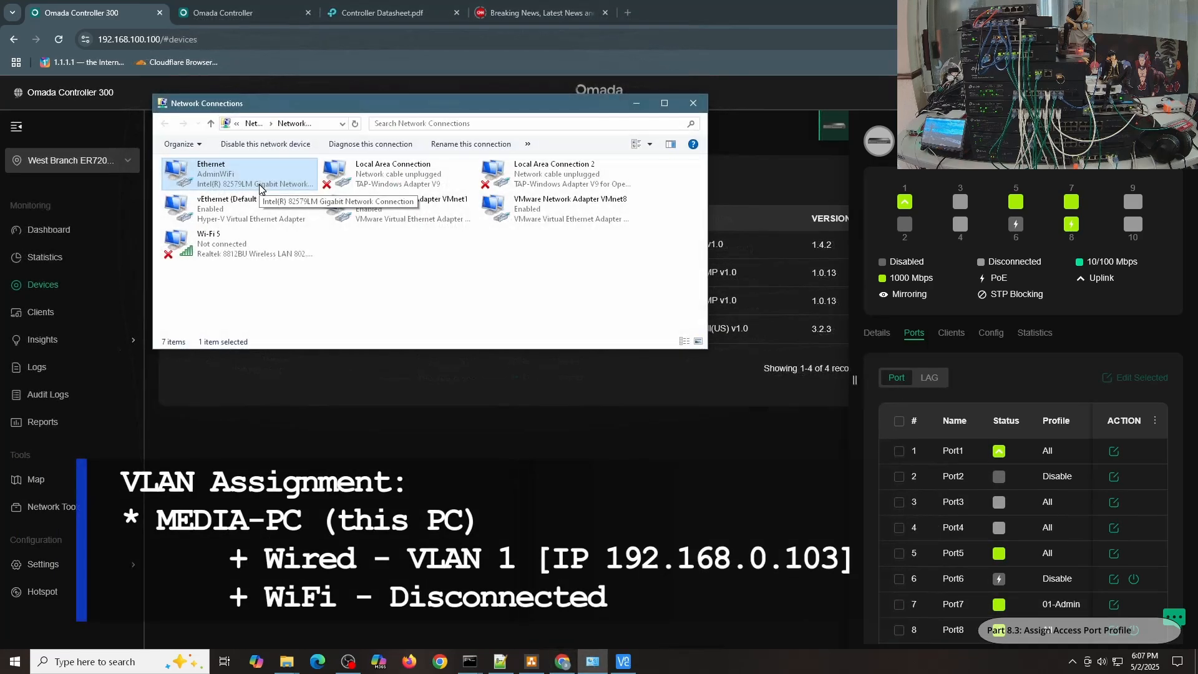
- Switch to Windows Network Connections and disable the Ethernet adapter, enabling it again to renew its connection
right_click(260, 185)
left_click(276, 194)
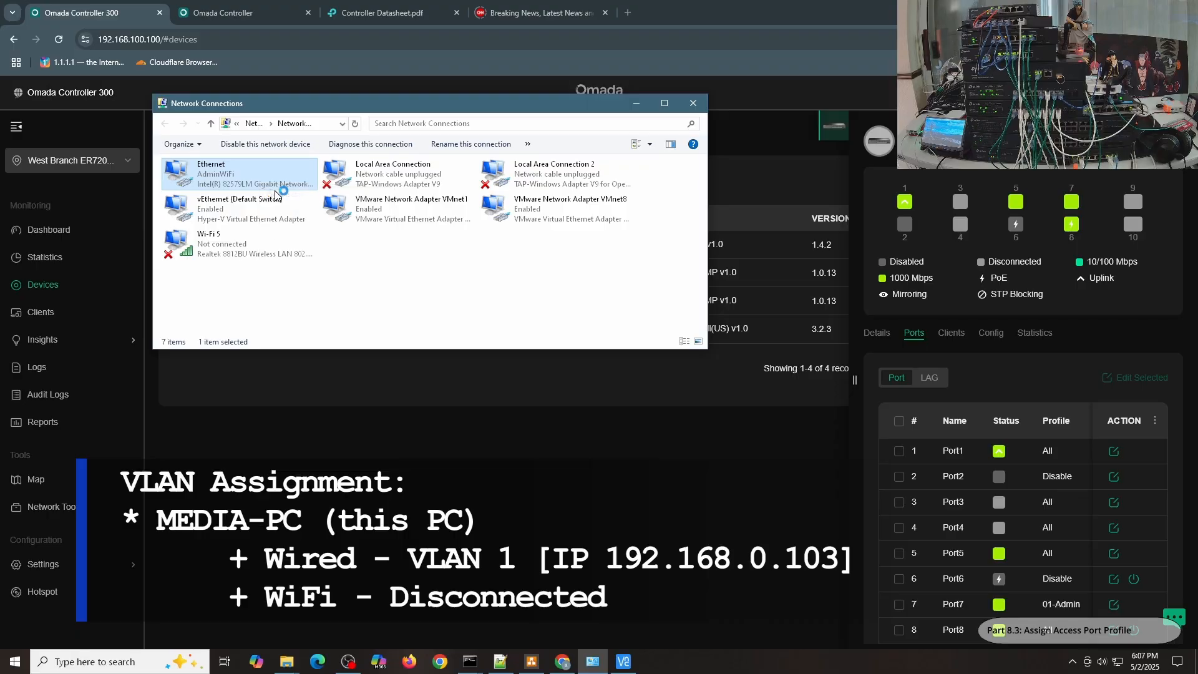
right_click(235, 182)
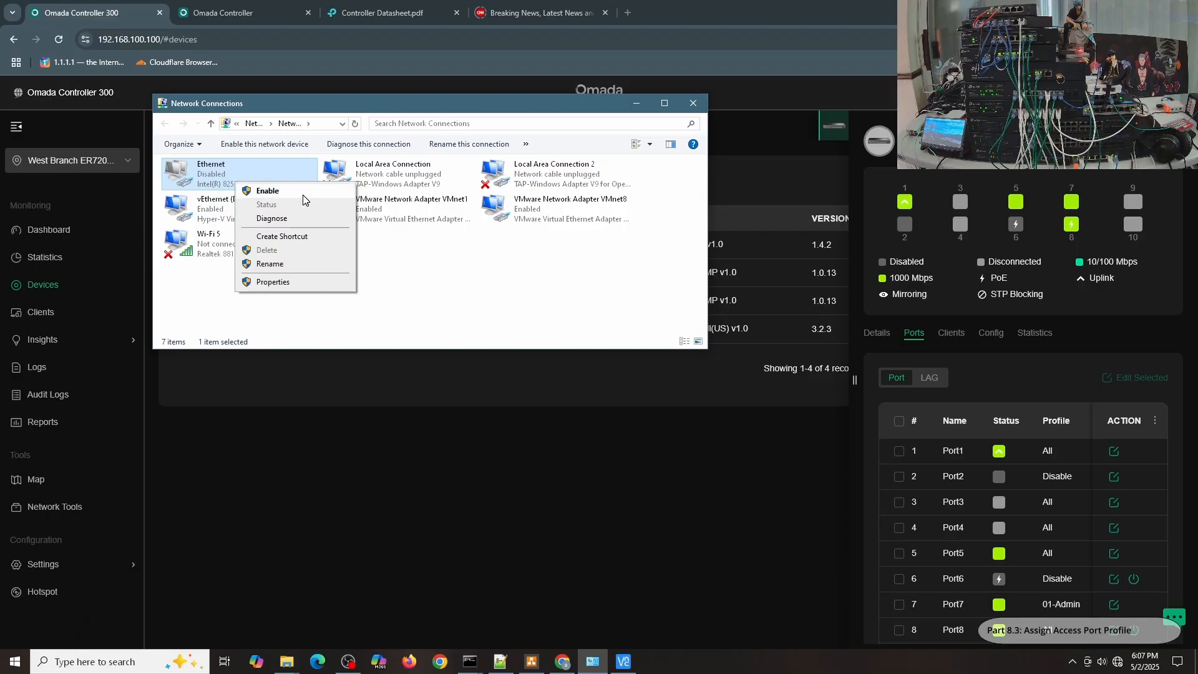
left_click(303, 195)
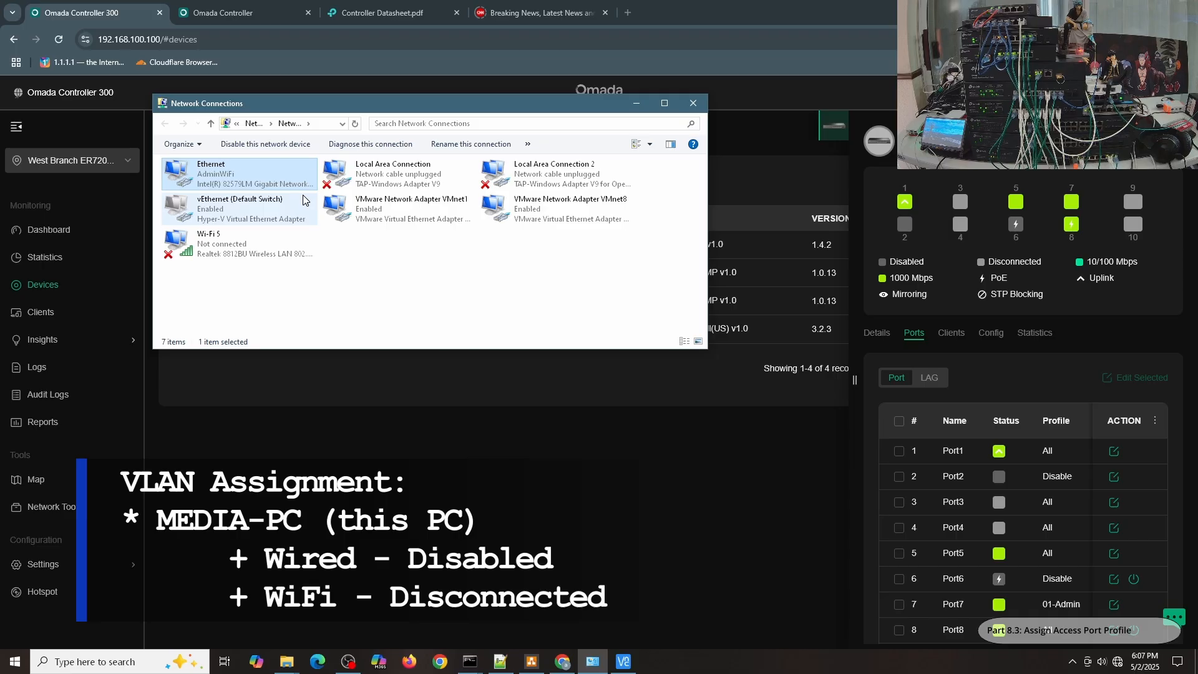
- Check the Ethernet adapter's IPv4 address and other network connection details
double_click(251, 181)
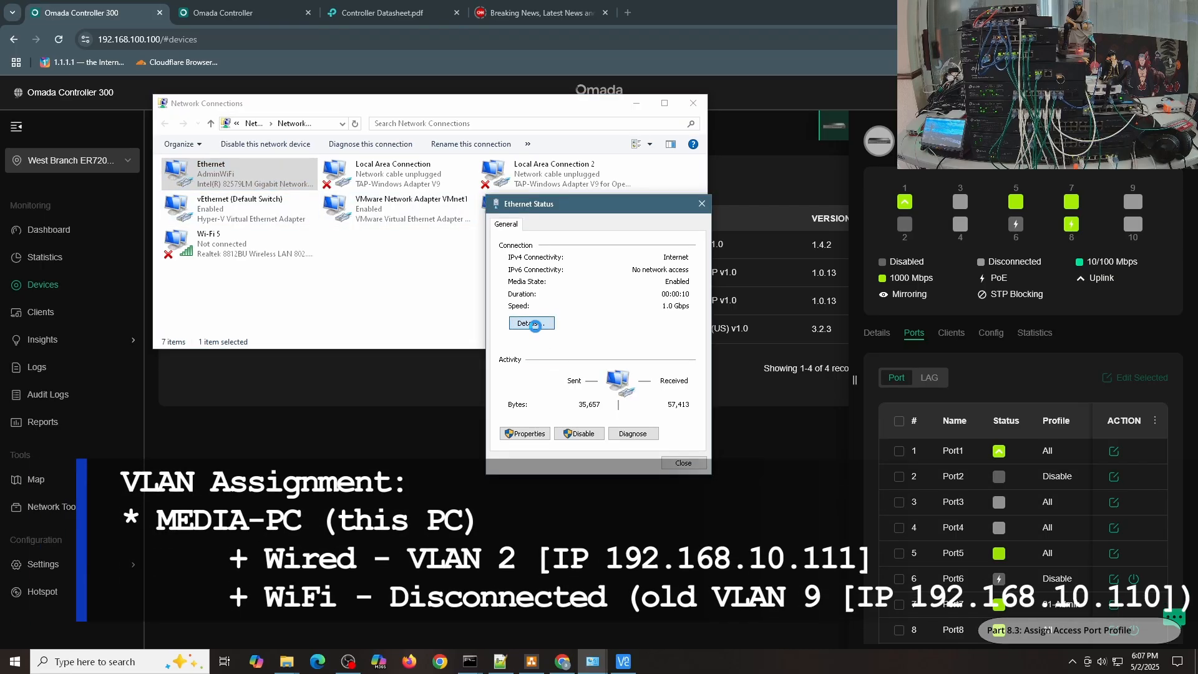
left_click(532, 323)
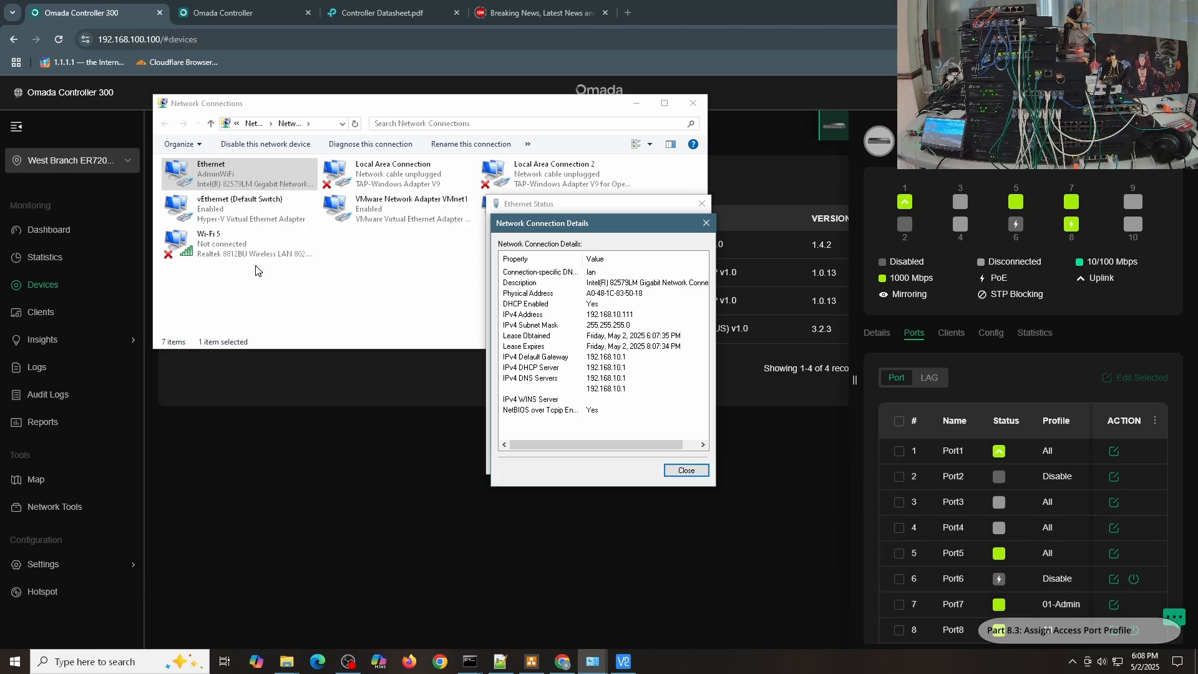
left_click(687, 472)
left_click(685, 463)
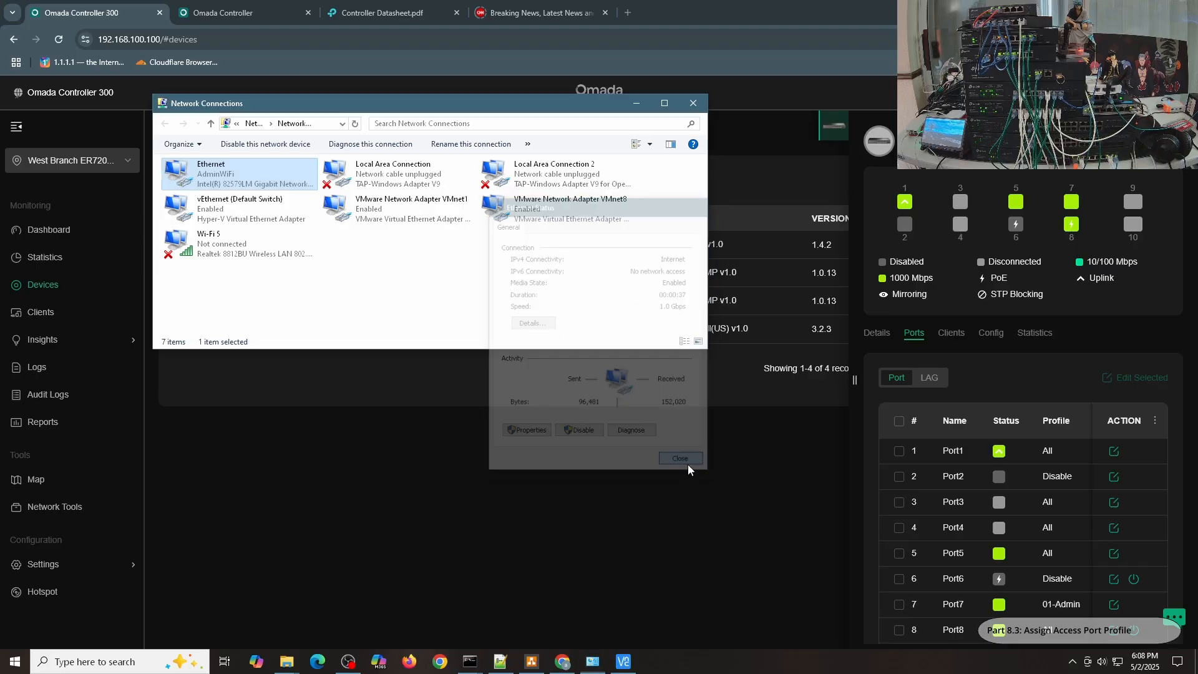
- Disable the Wi-Fi 5 adapter and return to the Omada Controller
right_click(212, 256)
left_click(243, 272)
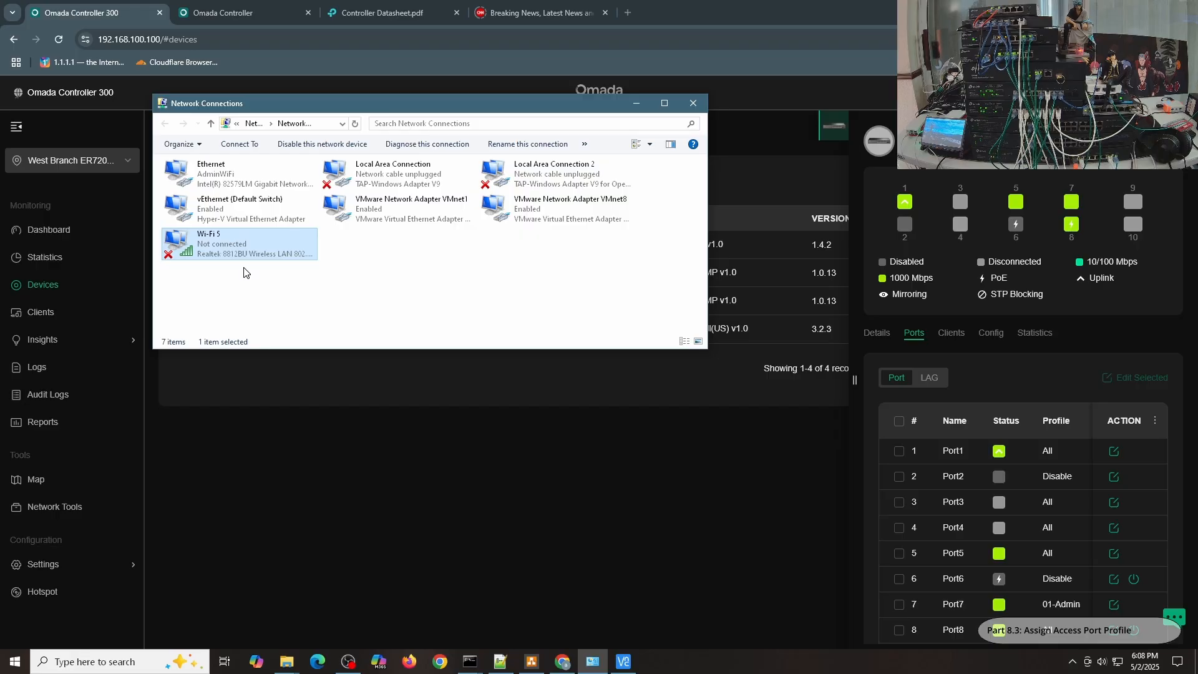
left_click(484, 441)
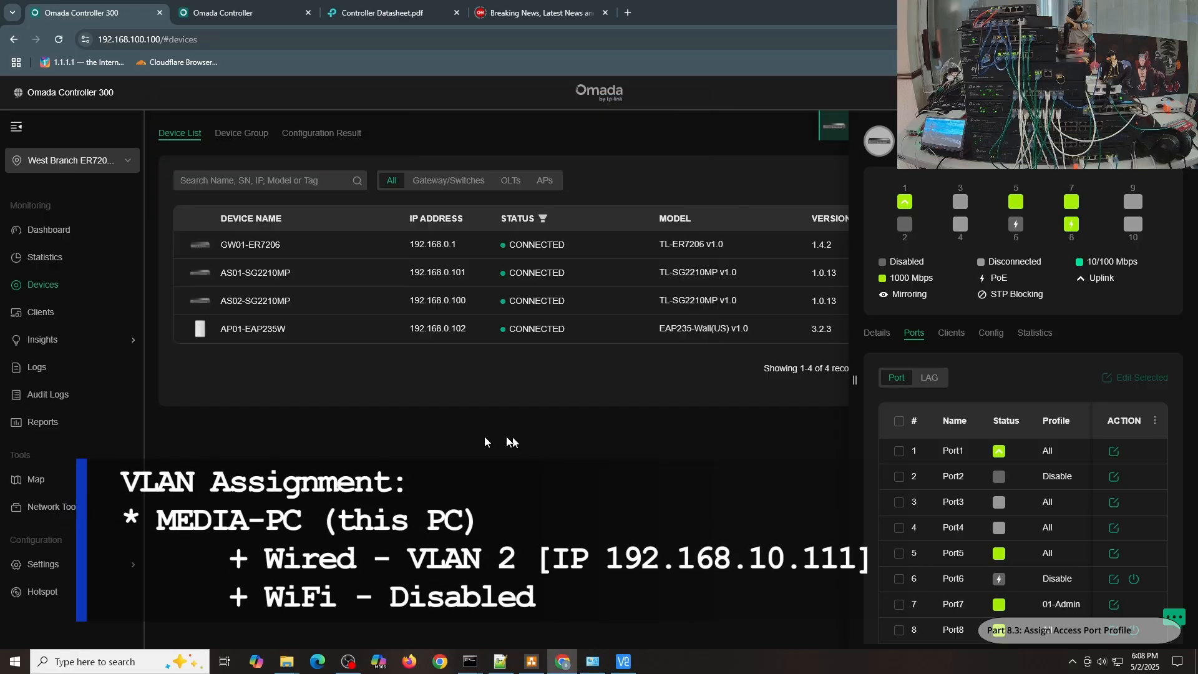
- Display the site's wireless clients in the Omada Controller, sorted by VLAN
left_click(45, 311)
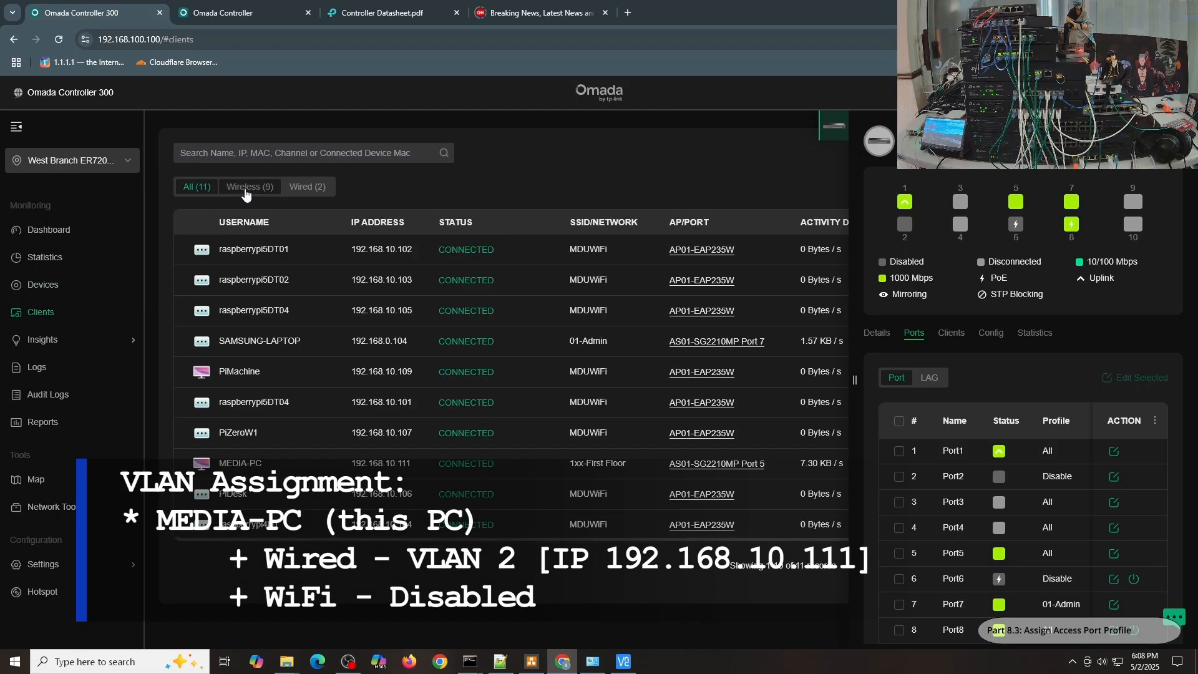
left_click(245, 190)
left_click(456, 228)
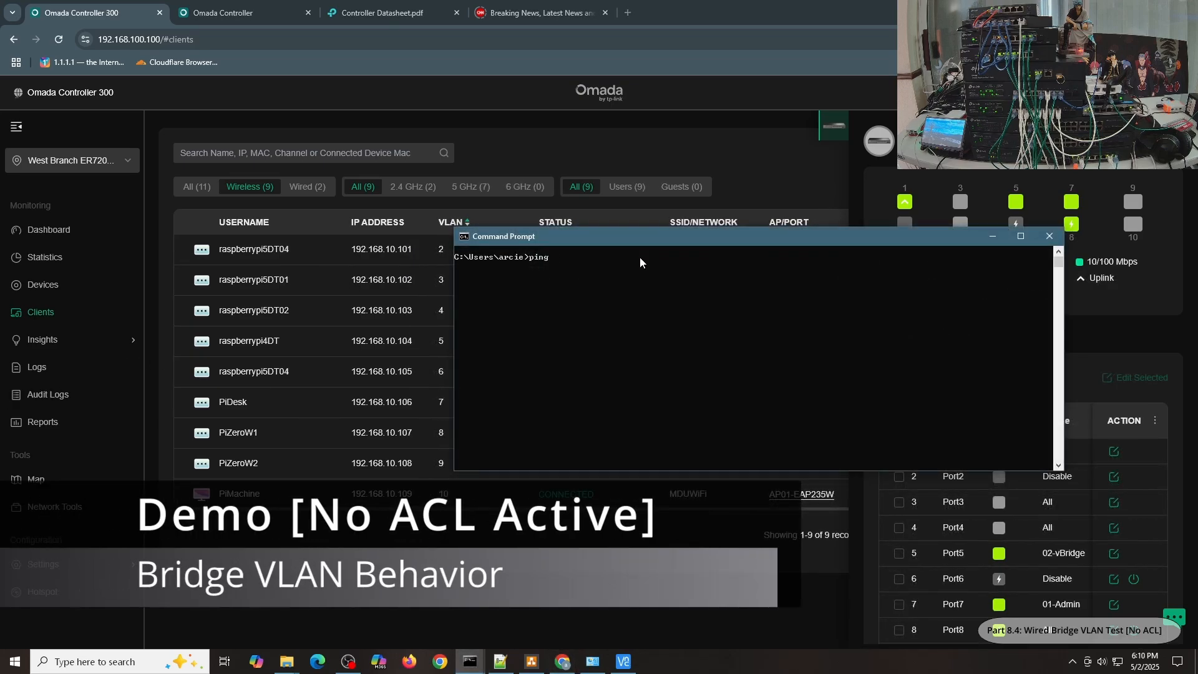
- Ping 192.168.10.101 and 192.168.10.102 from Command Prompt, stopping the second ping early
type("192.168.10.101")
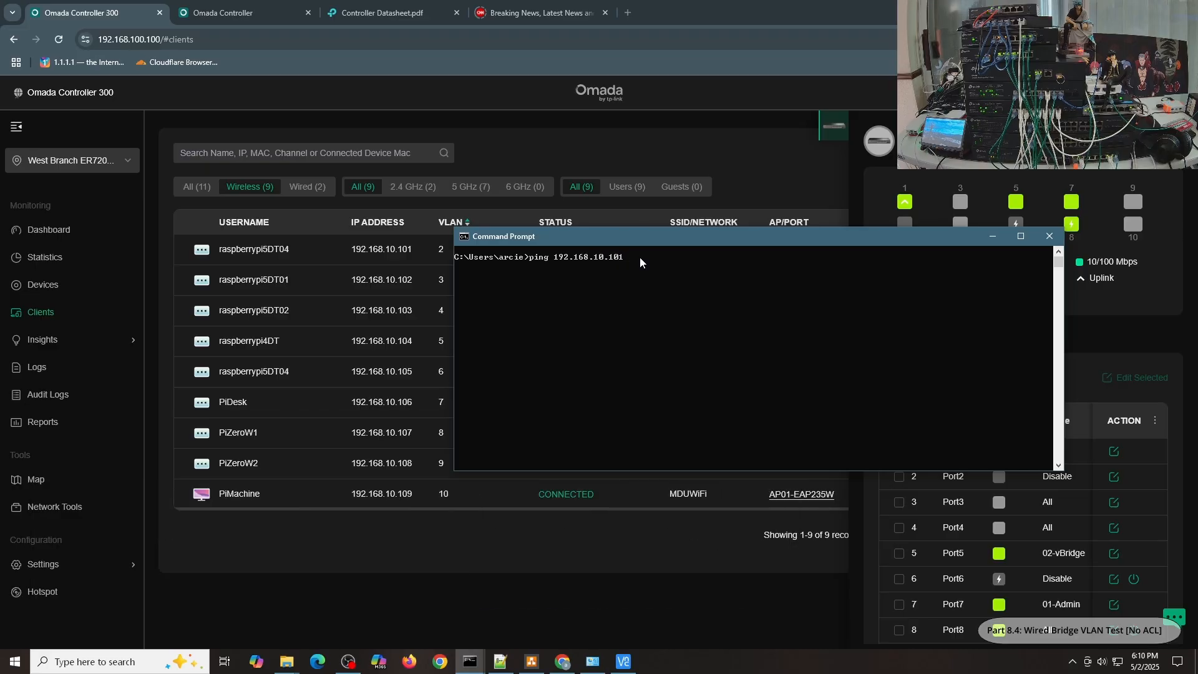
key("Return")
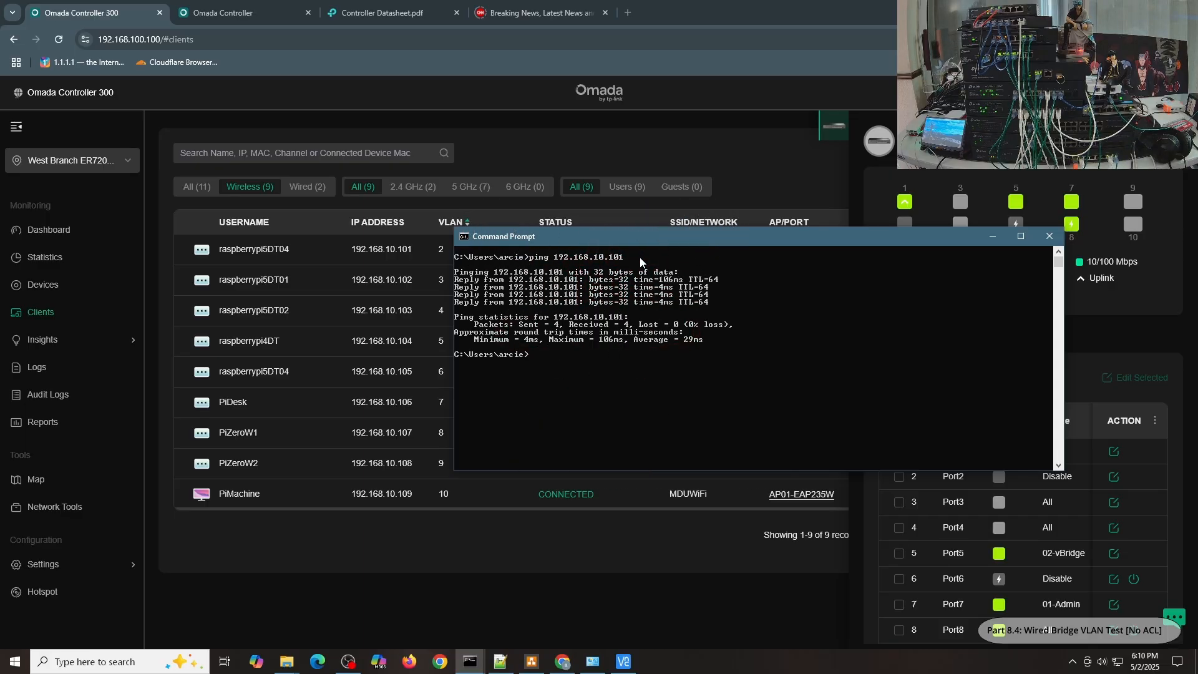
key("Up")
key("BackSpace")
type("2.168.10.102")
key("Return")
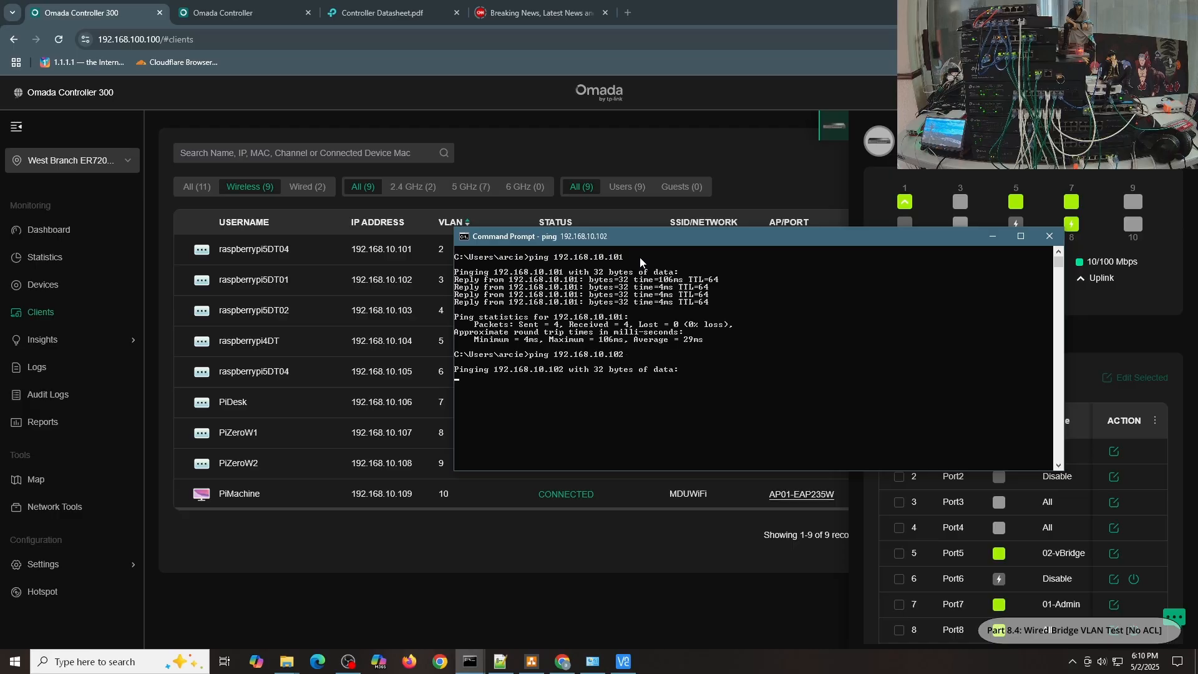
key("ctrl+c")
- Ping 192.168.10.103 and 192.168.10.104, interrupting each ping before it completes
key("Up")
key("BackSpace")
type("3")
key("Return")
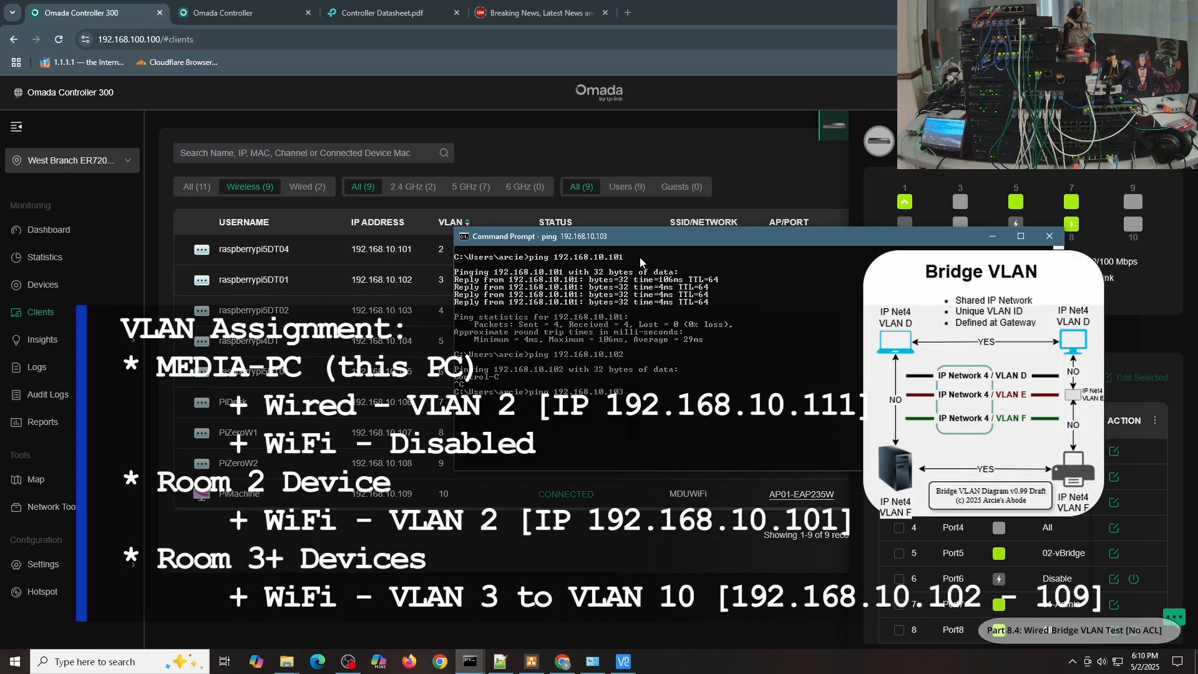
key("ctrl+c")
key("Up")
key("BackSpace")
type("4")
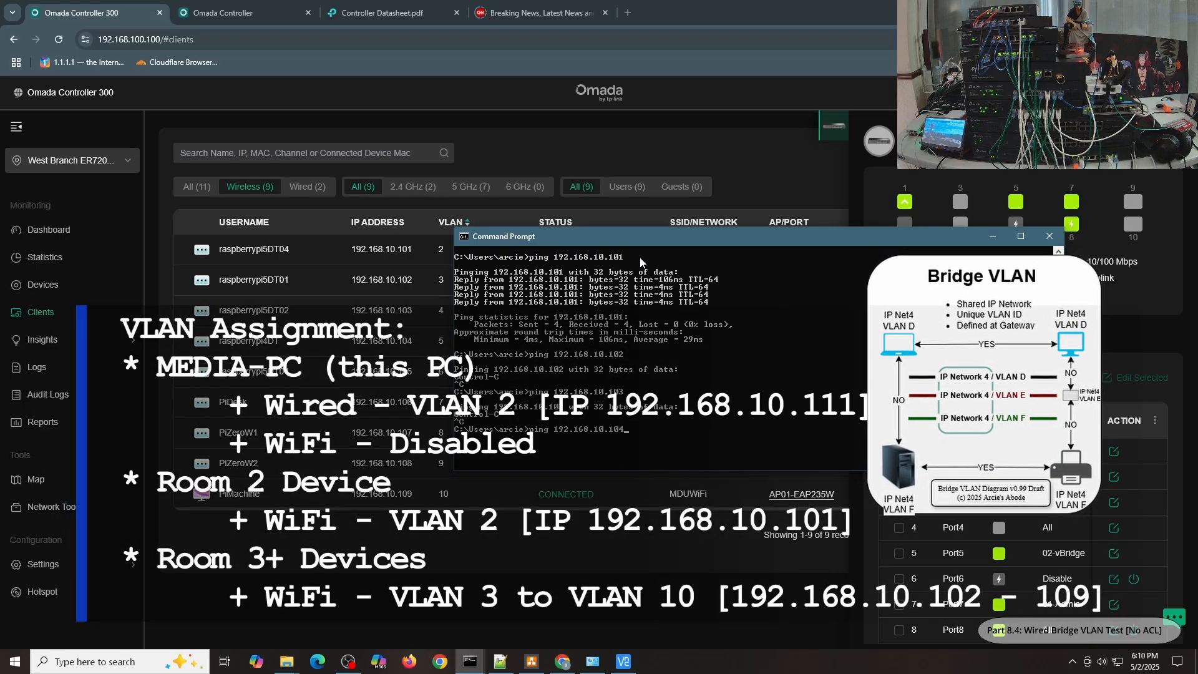
key("Return")
key("ctrl+c")
- Ping 192.168.10.105 and 192.168.10.106, interrupting each ping before it completes
key("Up")
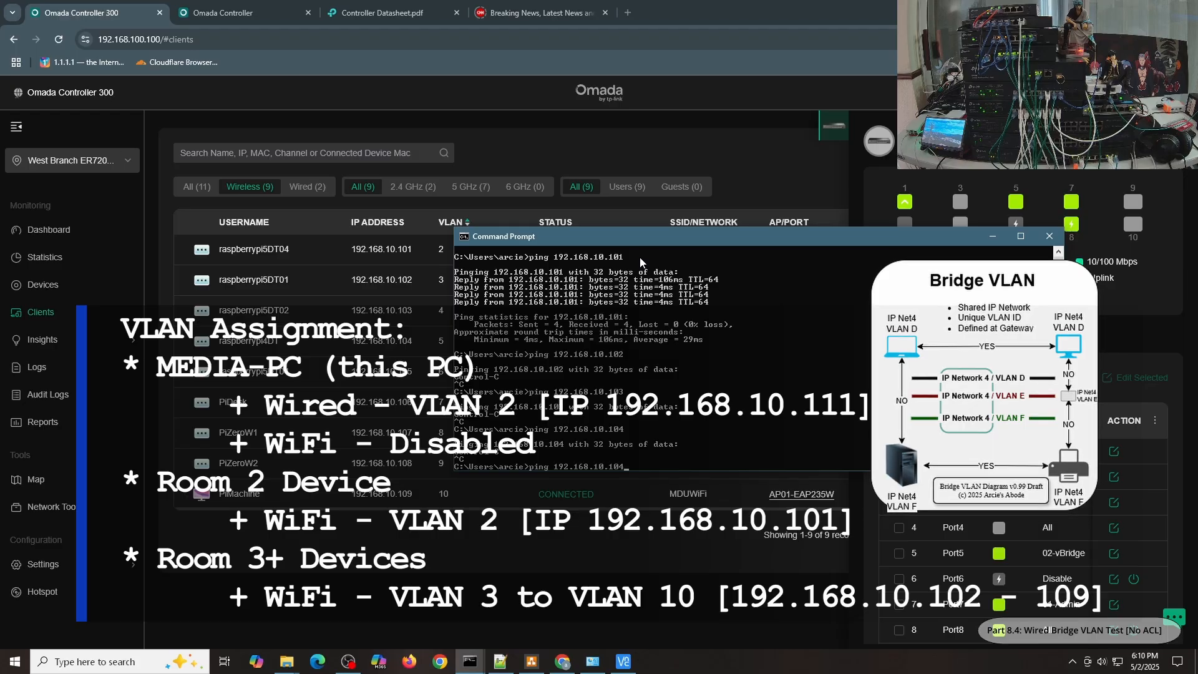
type("5")
key("Return")
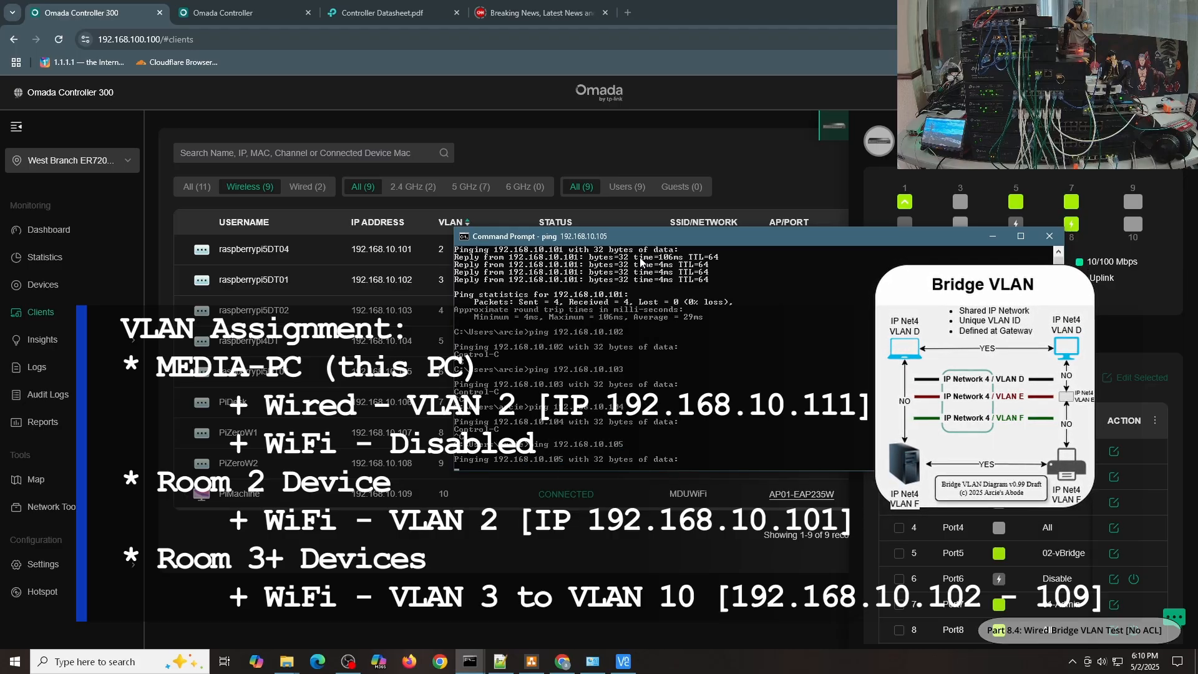
key("ctrl+c")
key("Up")
type("6")
key("Return")
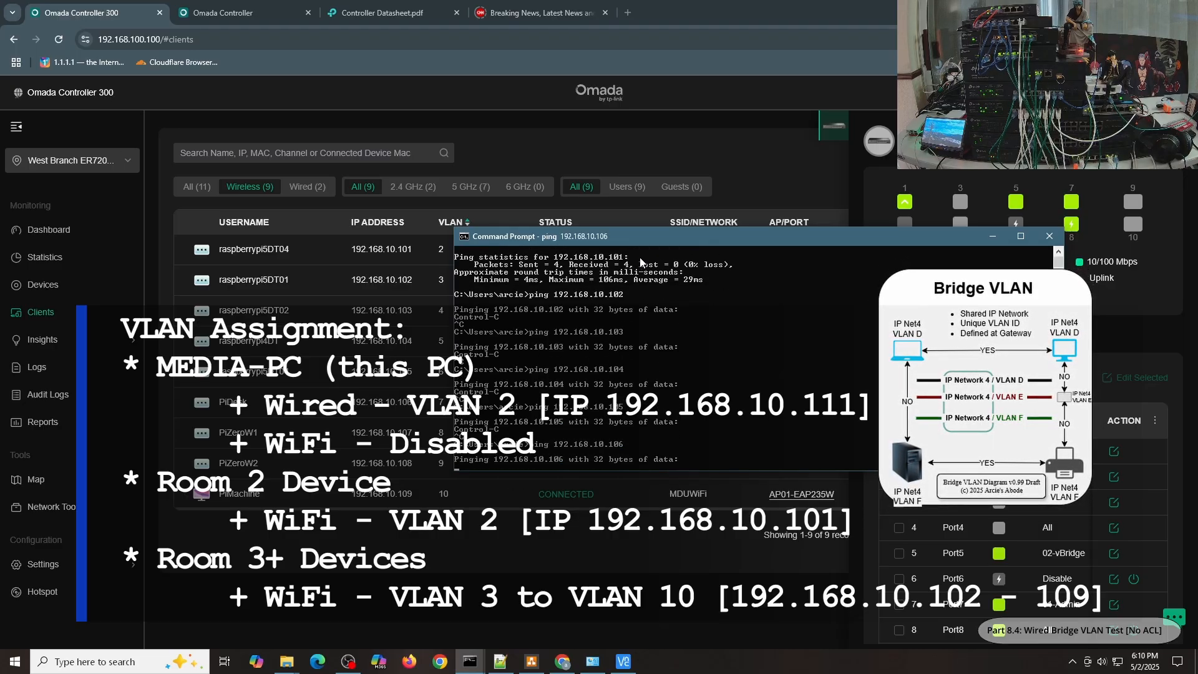
key("ctrl+c")
- Ping 192.168.10.107 and 192.168.10.108, interrupting each ping before it completes
key("Up")
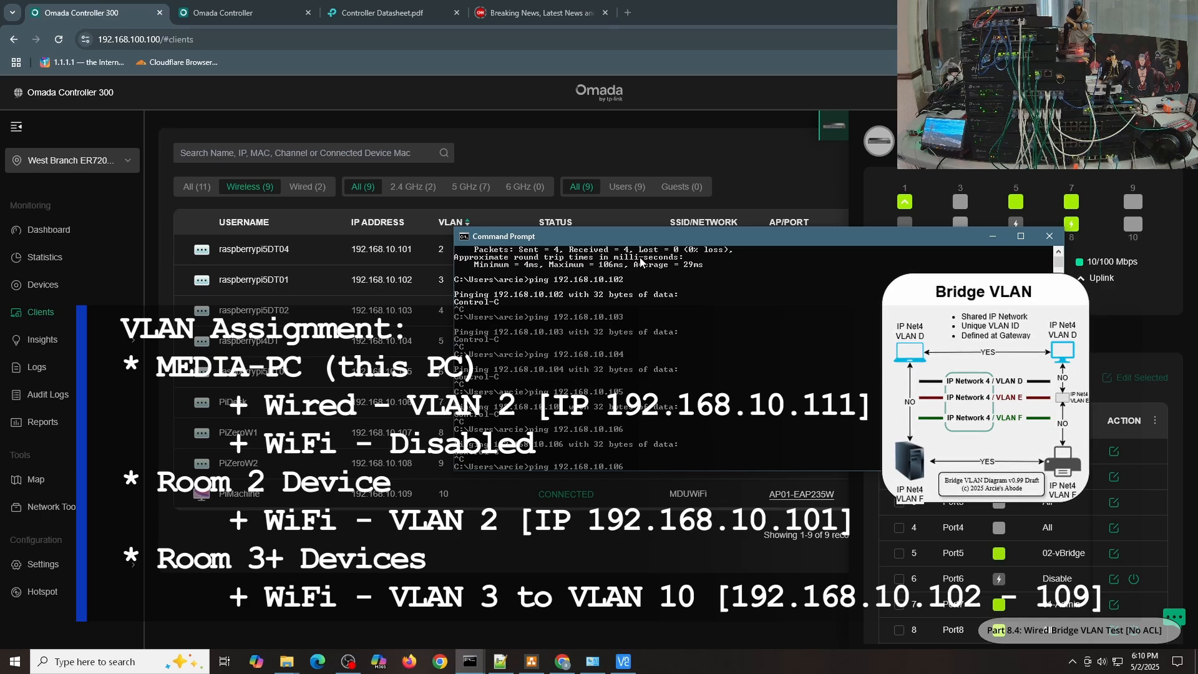
key("BackSpace")
type("7")
key("Return")
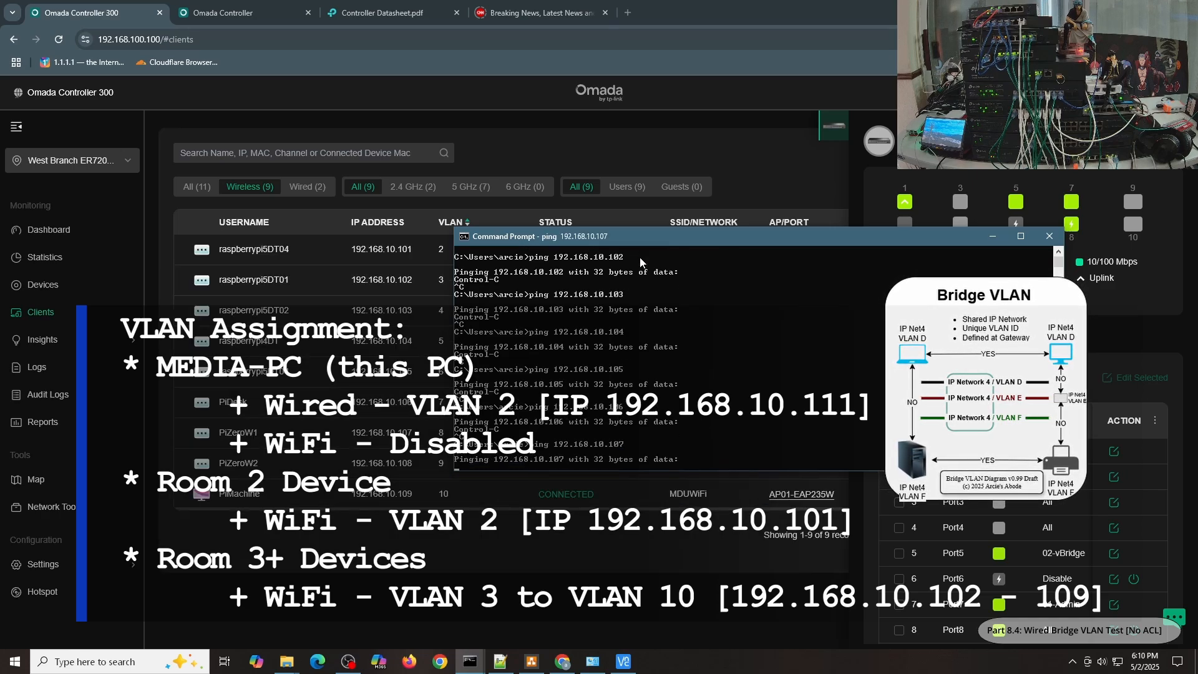
key("ctrl+c")
key("Up")
key("BackSpace")
type("8")
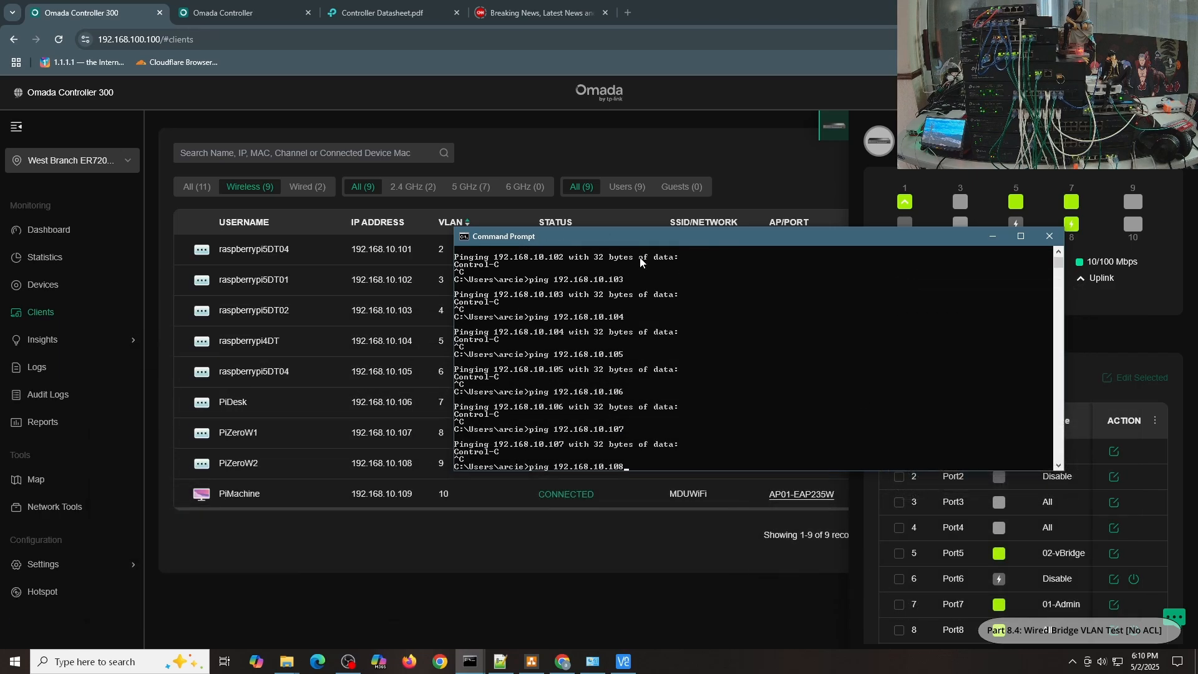
key("Return")
key("ctrl+c")
- Ping 192.168.10.109 and 192.168.10.110, interrupting each ping before it completes
key("Up")
key("BackSpace")
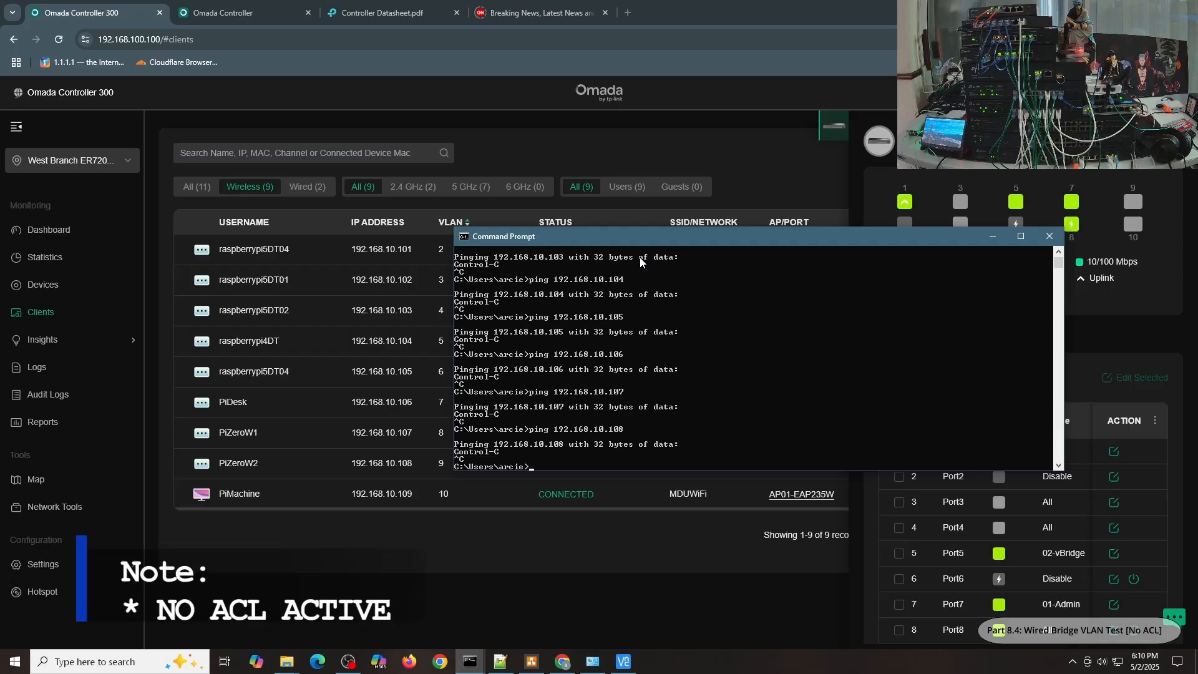
type("92.168.10.10")
key("Return")
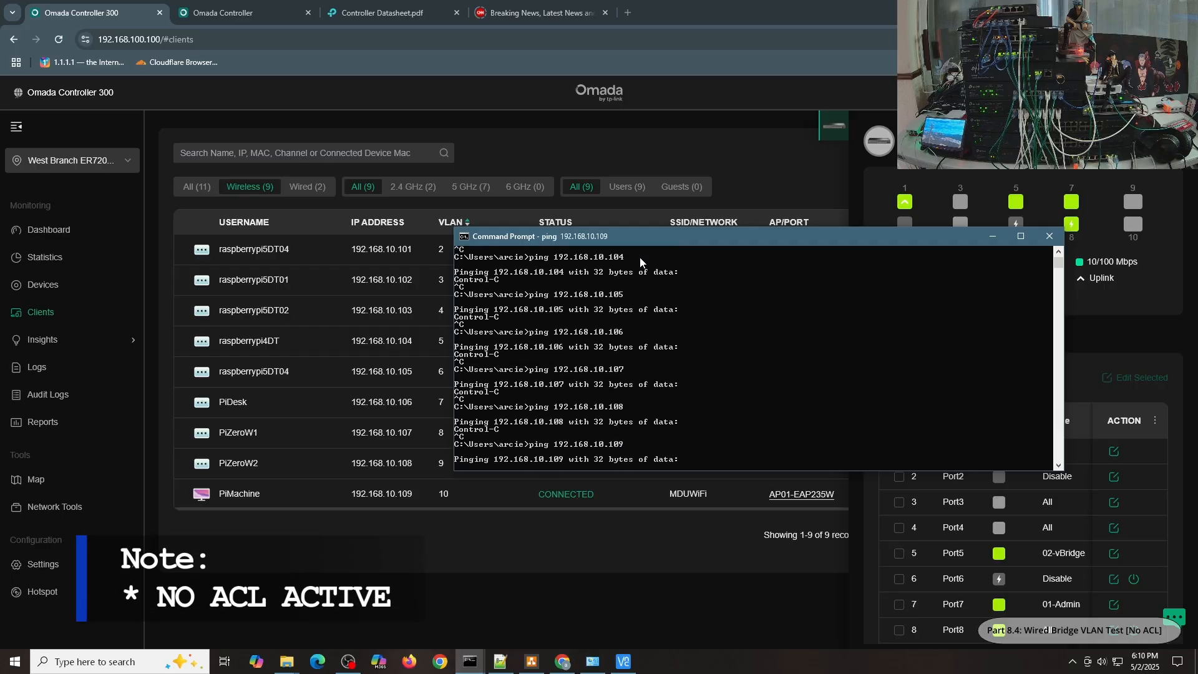
key("ctrl+c")
key("Up")
key("BackSpace")
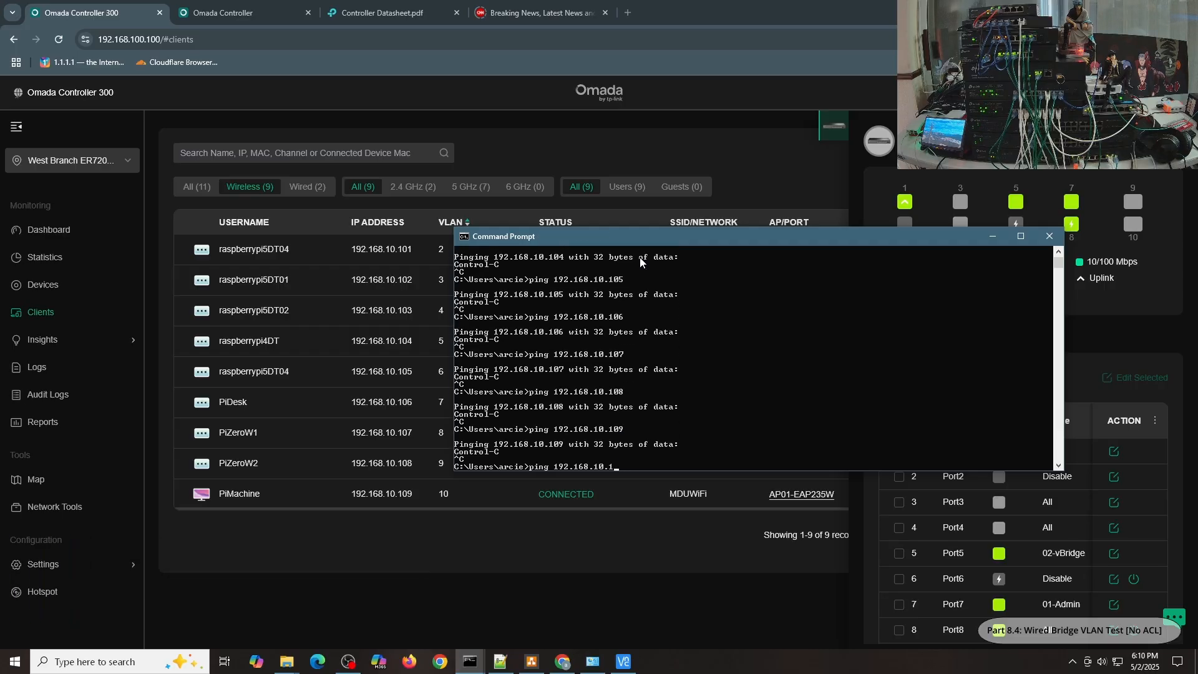
type("10")
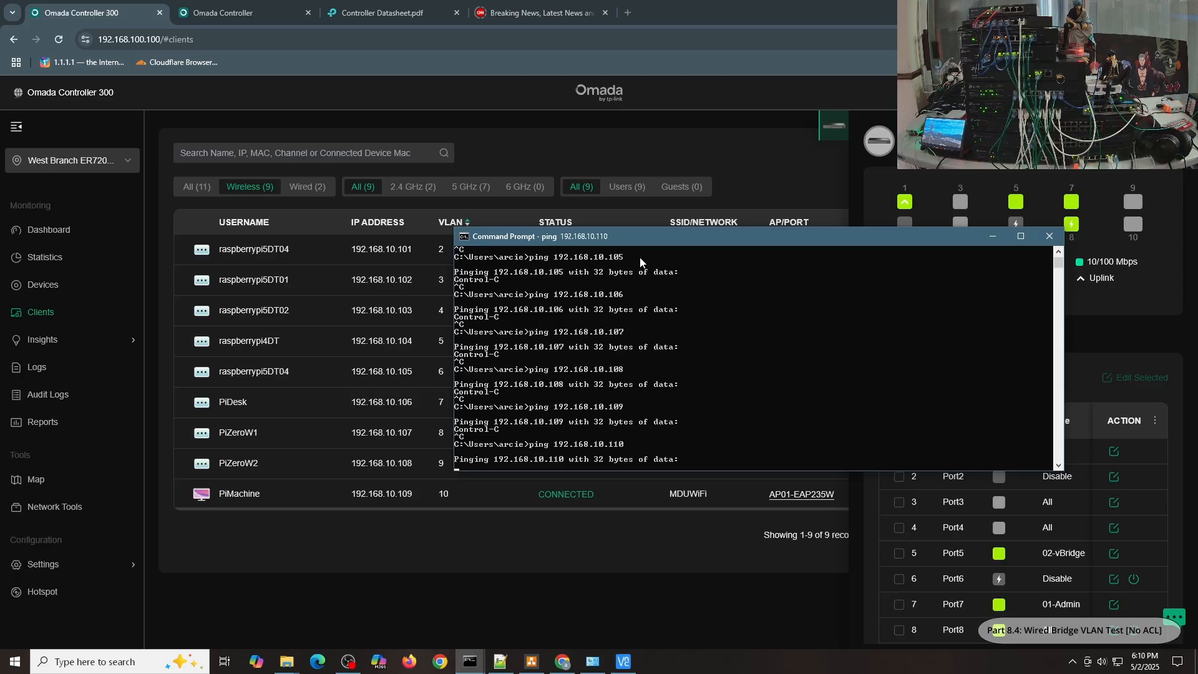
key("ctrl+c")
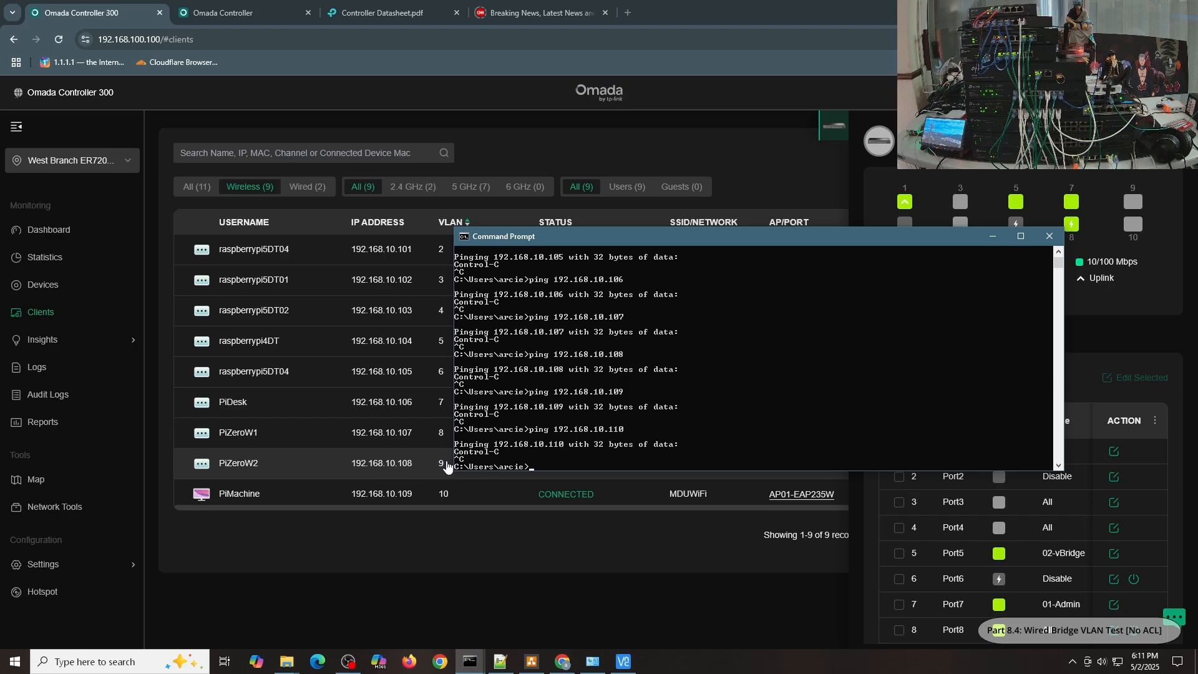
- Return to the Omada Controller, change the AS01-SG2210MP switch's Port5 to the 09-vBridge profile and apply it
left_click(1115, 555)
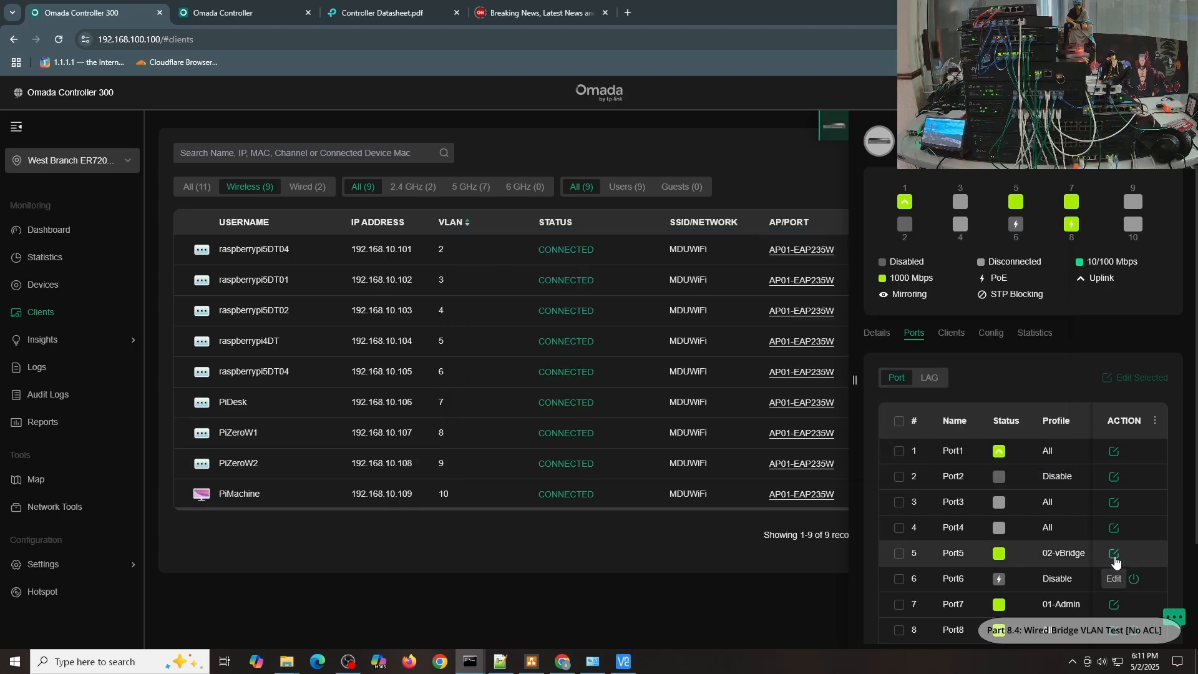
left_click(994, 473)
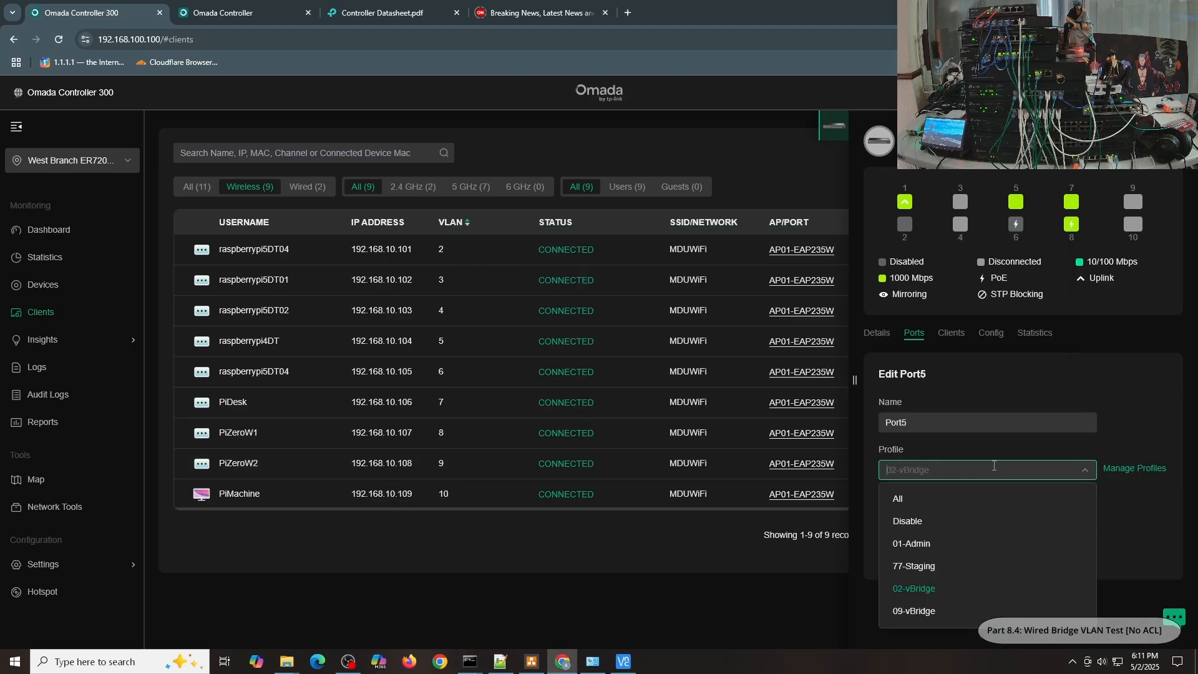
left_click(908, 609)
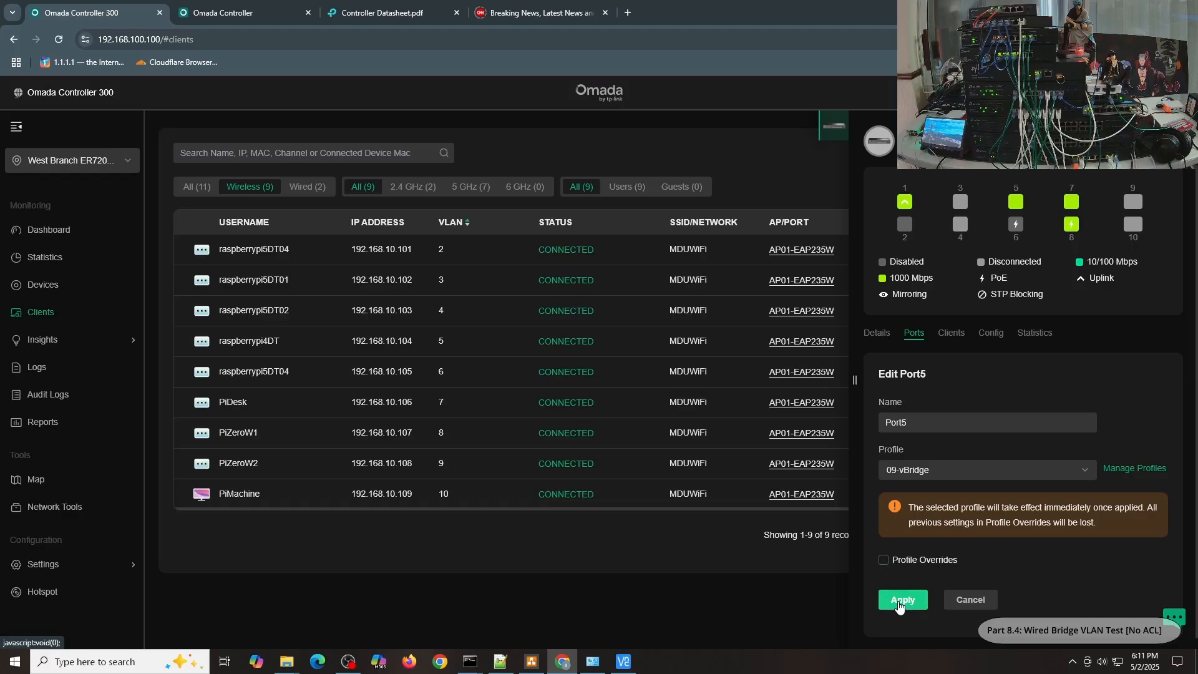
left_click(903, 599)
- Disable and re-enable the PC's Ethernet adapter in Network Connections to renew its address
left_click(593, 643)
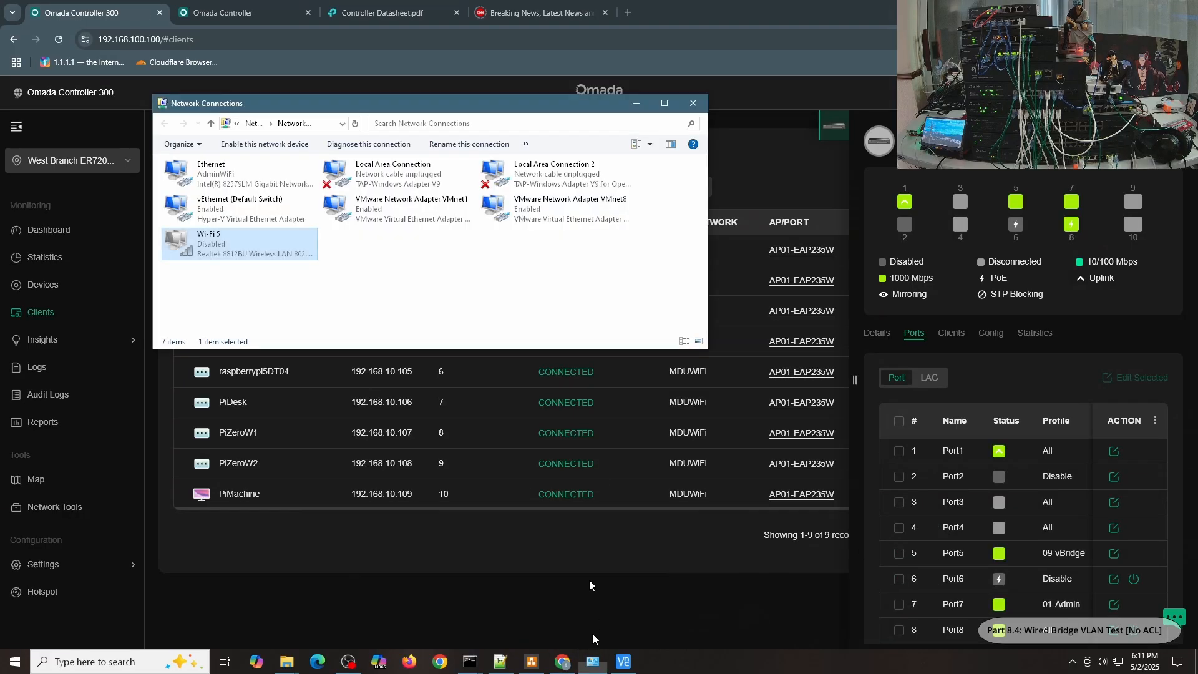
left_click(249, 178)
right_click(249, 177)
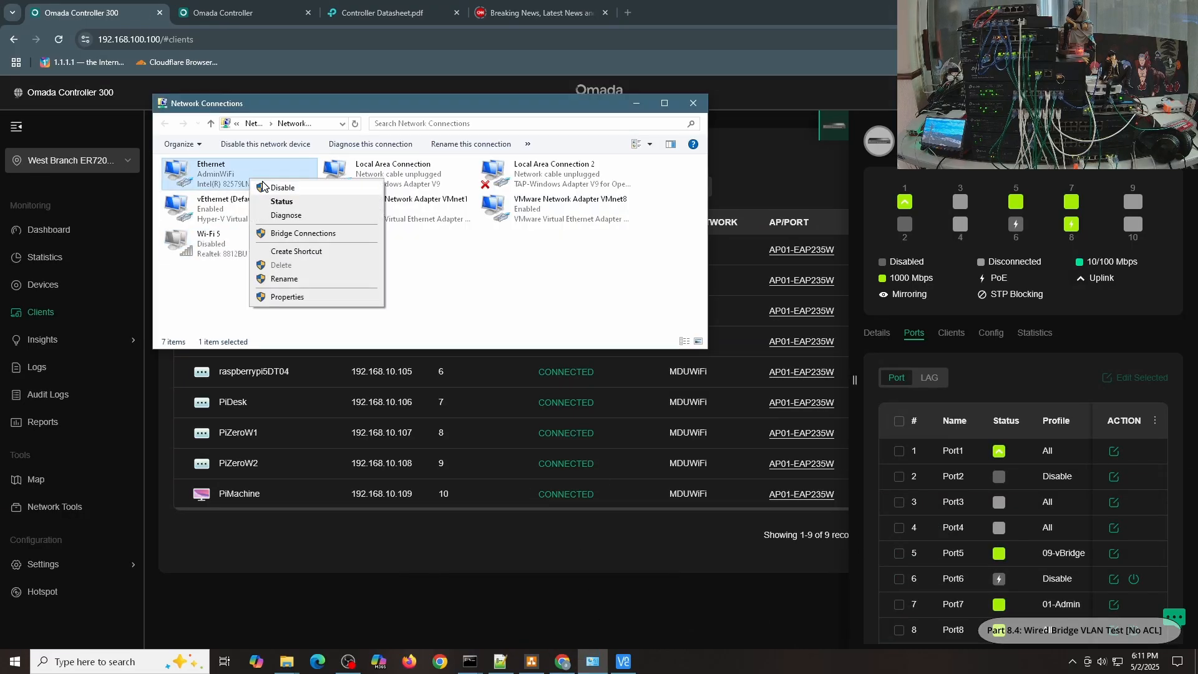
left_click(274, 187)
right_click(214, 180)
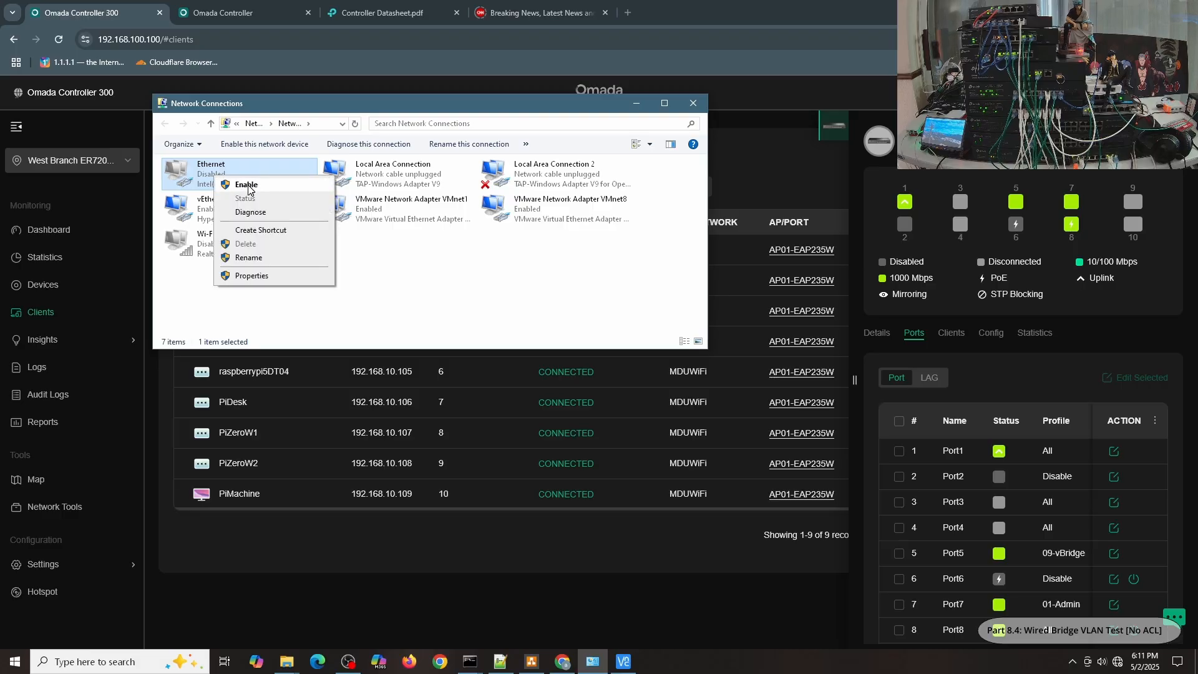
left_click(248, 185)
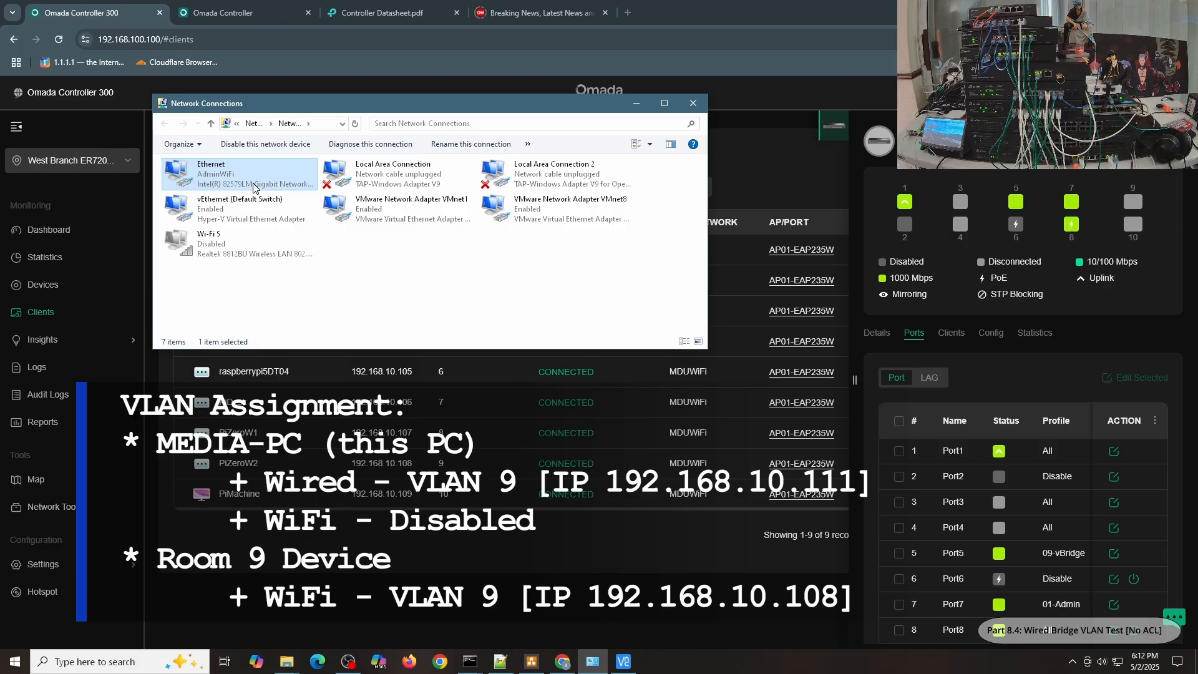
- Check the Ethernet adapter's connection details for its IPv4 address, close them and return to the controller's client list
double_click(253, 188)
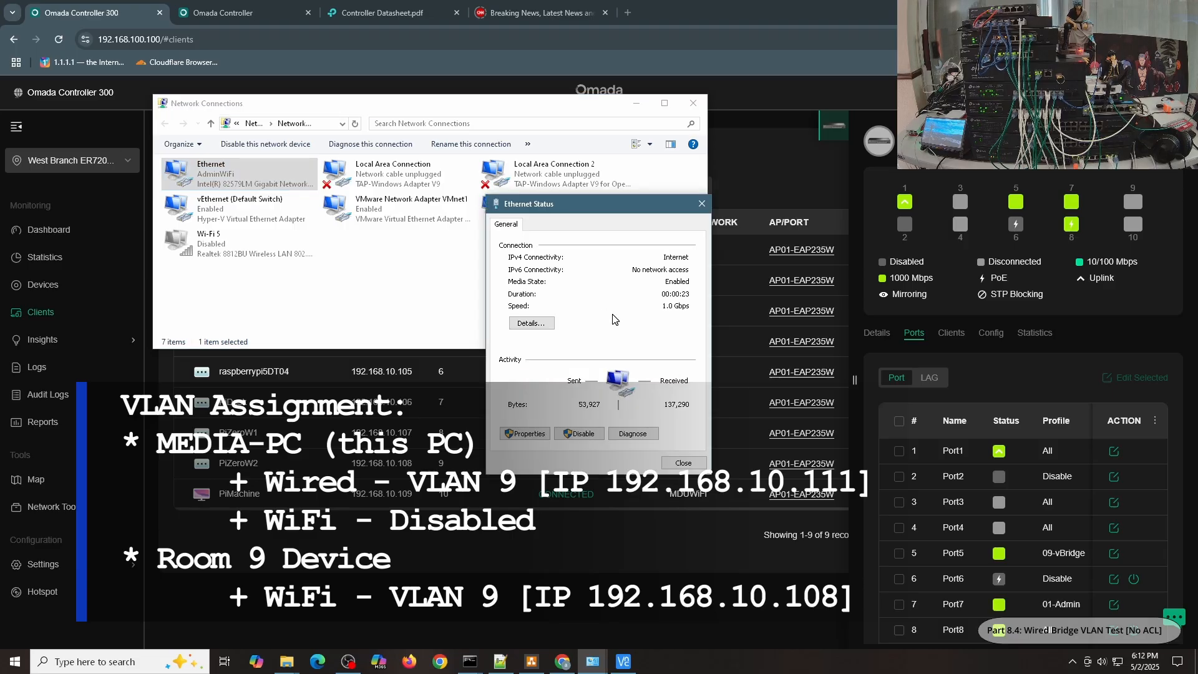
left_click(531, 323)
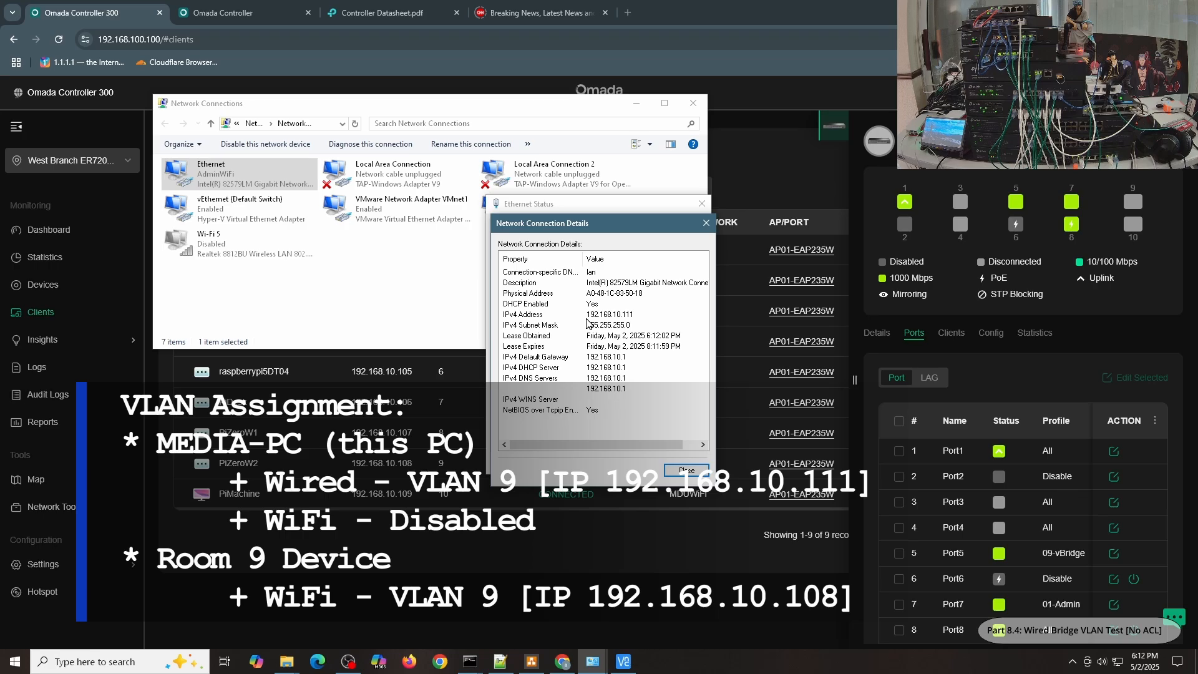
left_click(687, 471)
left_click(437, 374)
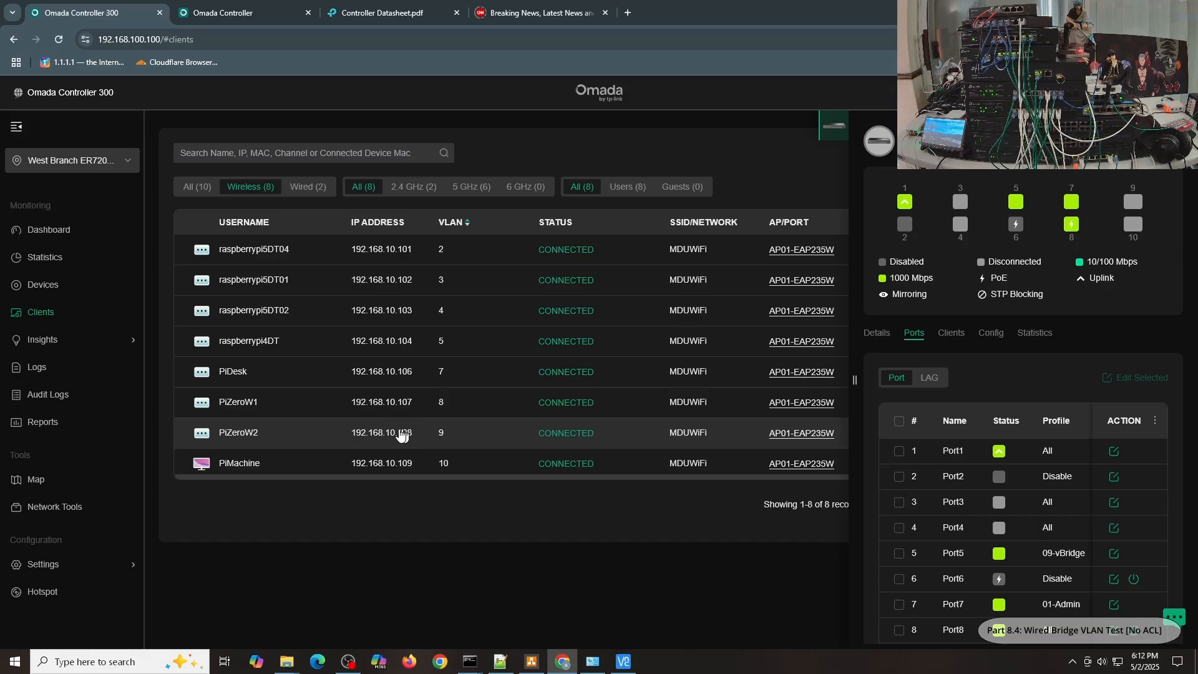
- Switch to Command Prompt and ping 192.168.10.101 and 192.168.10.102, interrupting each ping before it completes
mouse_move(470, 662)
left_click(514, 624)
key("Up")
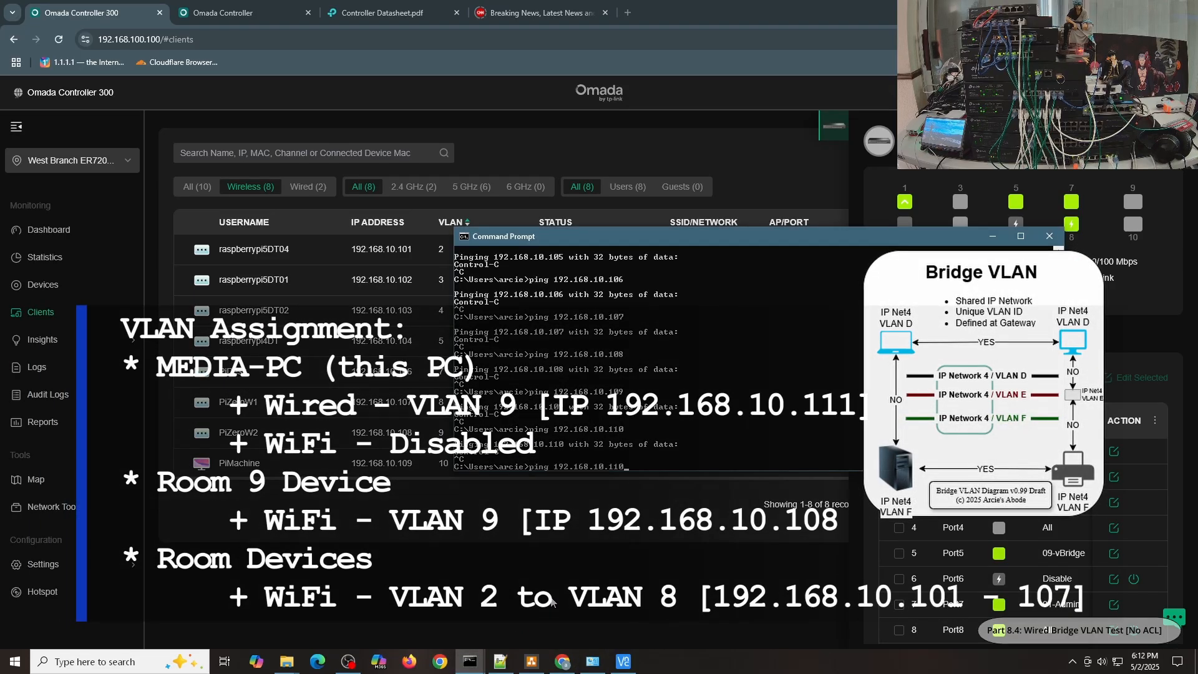
key("BackSpace")
key("BackSpace")
type("01")
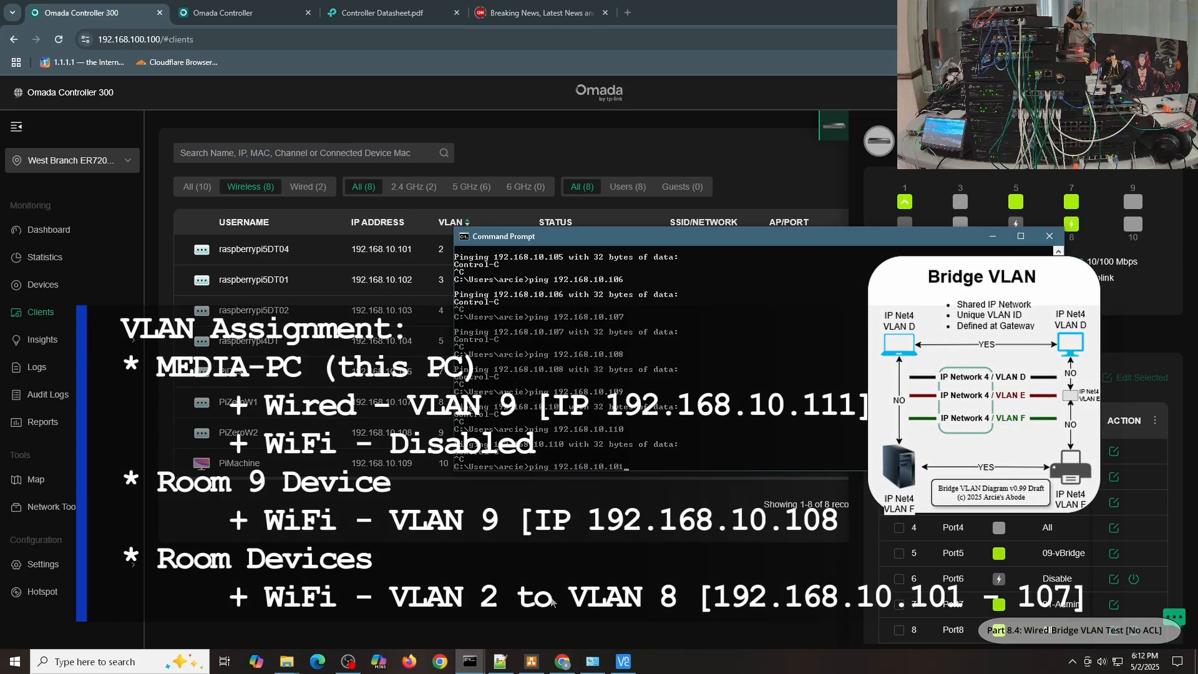
key("Return")
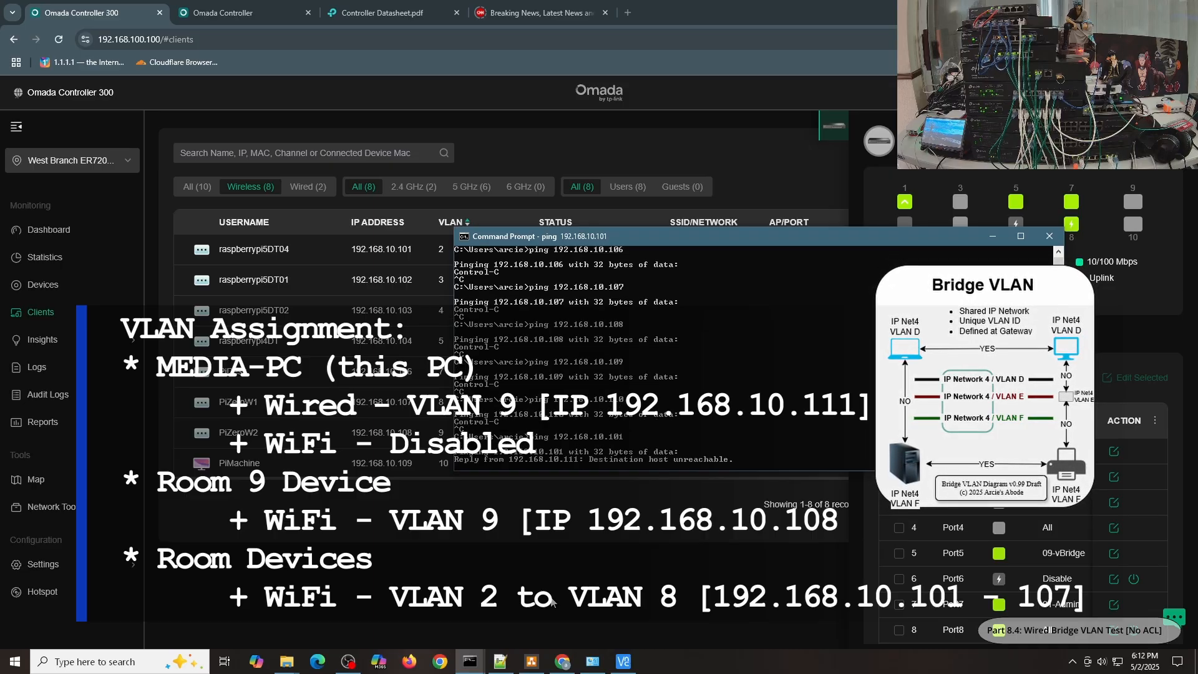
key("ctrl+c")
key("Up")
key("BackSpace")
type("2")
key("Return")
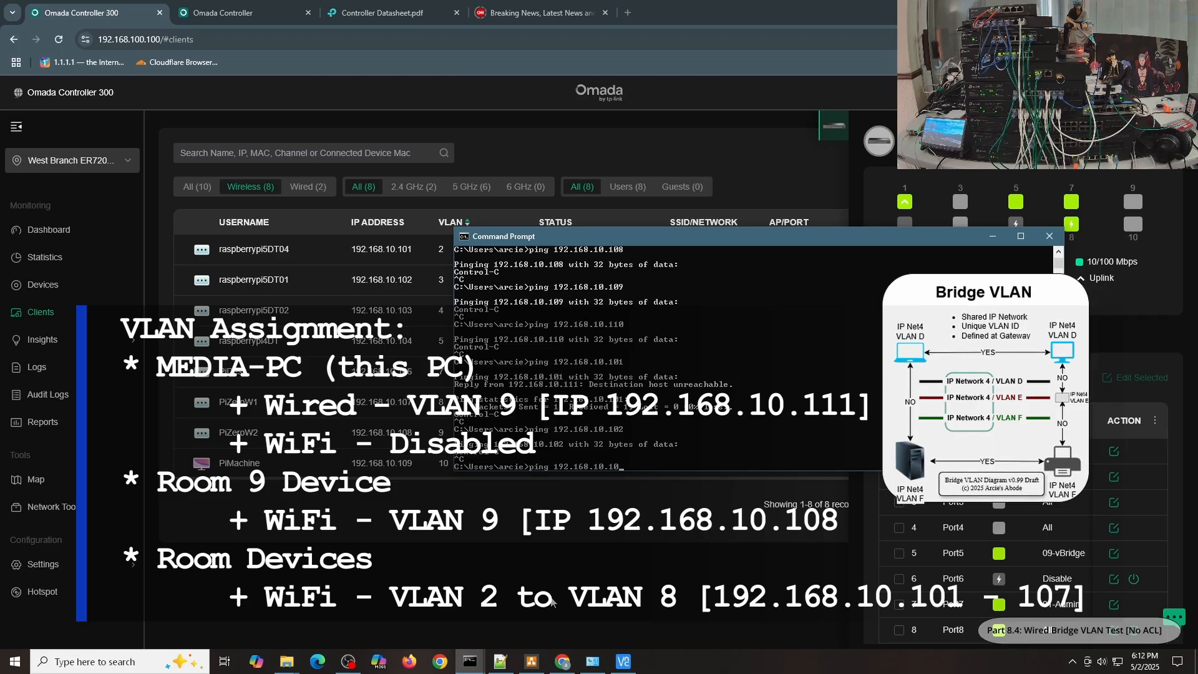
key("ctrl+c")
- Ping 192.168.10.103 and 192.168.10.104, interrupting each ping before it completes
key("Up")
key("BackSpace")
type("3")
key("Return")
key("ctrl+c")
key("Up")
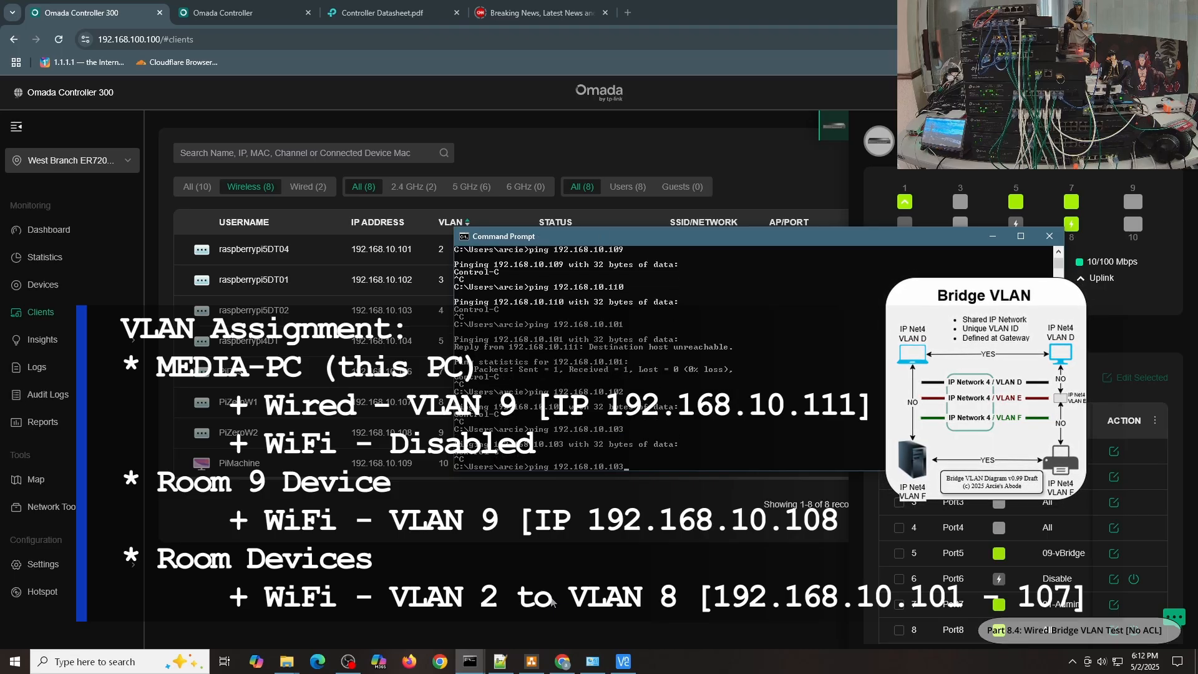
key("BackSpace")
type("4")
key("Return")
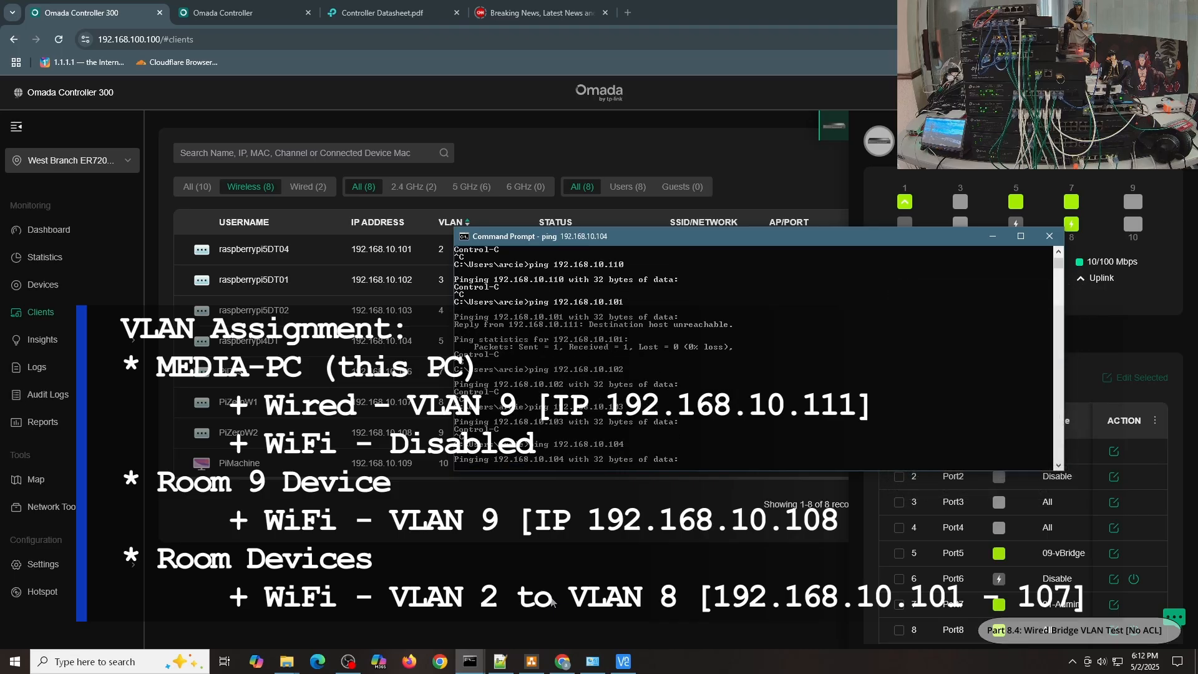
key("ctrl+c")
- Ping 192.168.10.105 and 192.168.10.106, interrupting each ping before it completes
key("Up")
key("BackSpace")
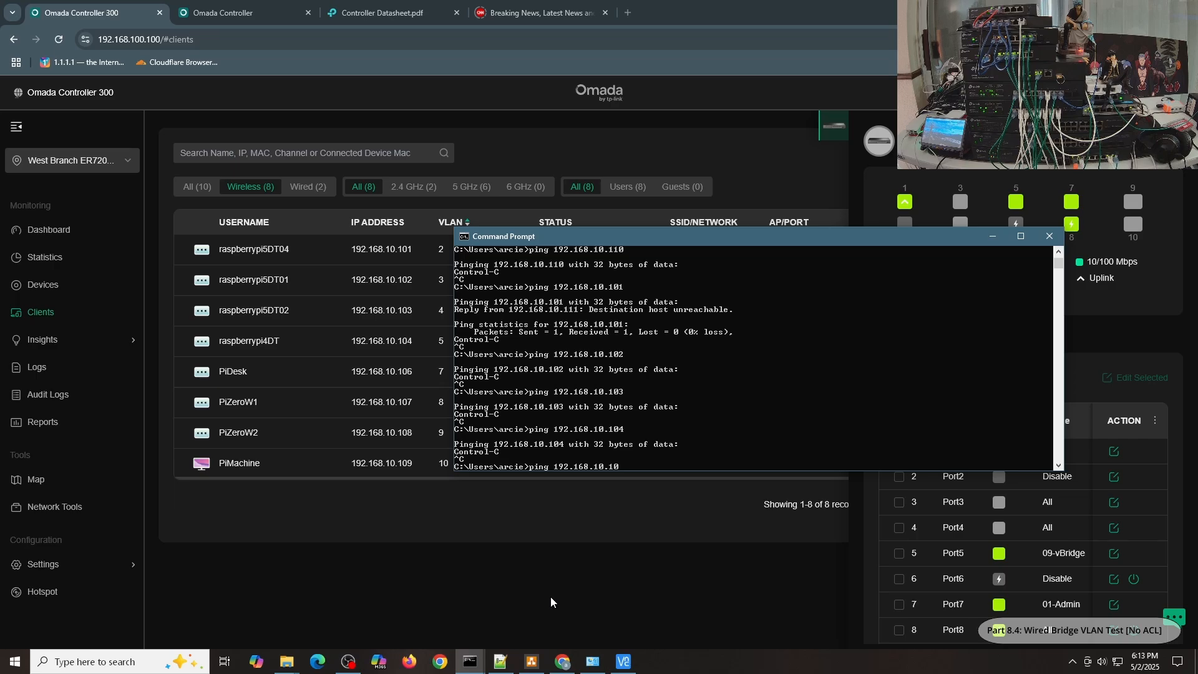
type("5")
key("Return")
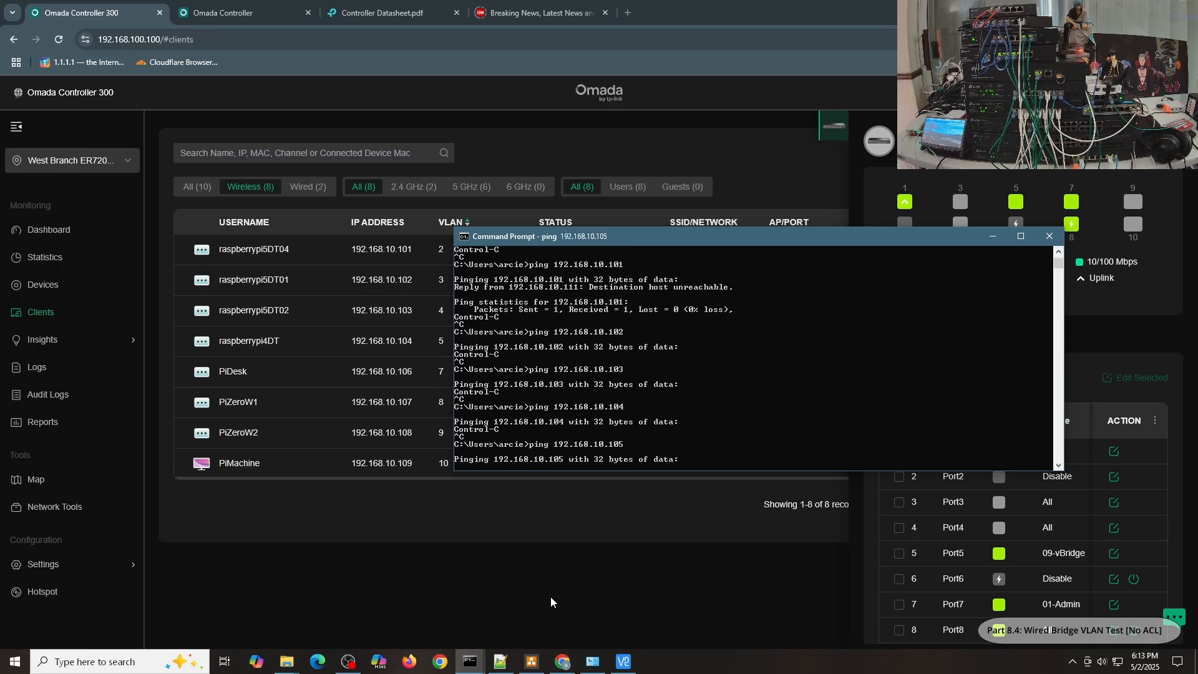
key("ctrl+c")
key("Up")
key("BackSpace")
type("68.10.106")
key("Return")
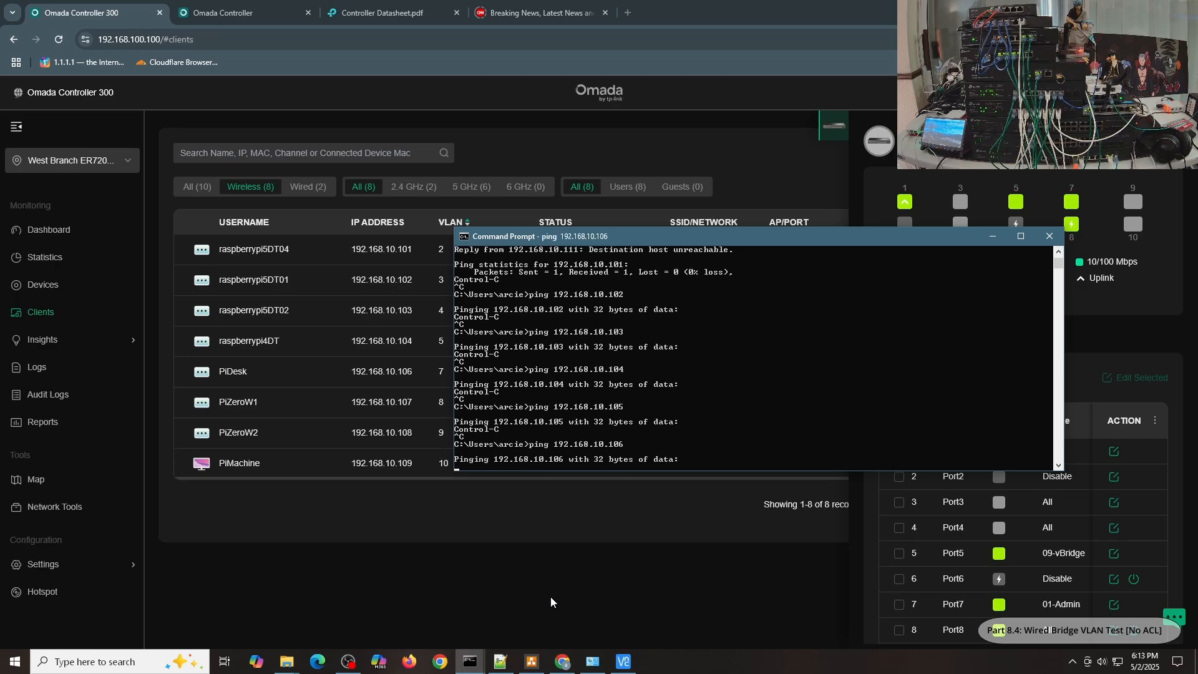
key("ctrl+c")
- Ping 192.168.10.107 and interrupt it, and run a full ping to 192.168.10.108
key("Up")
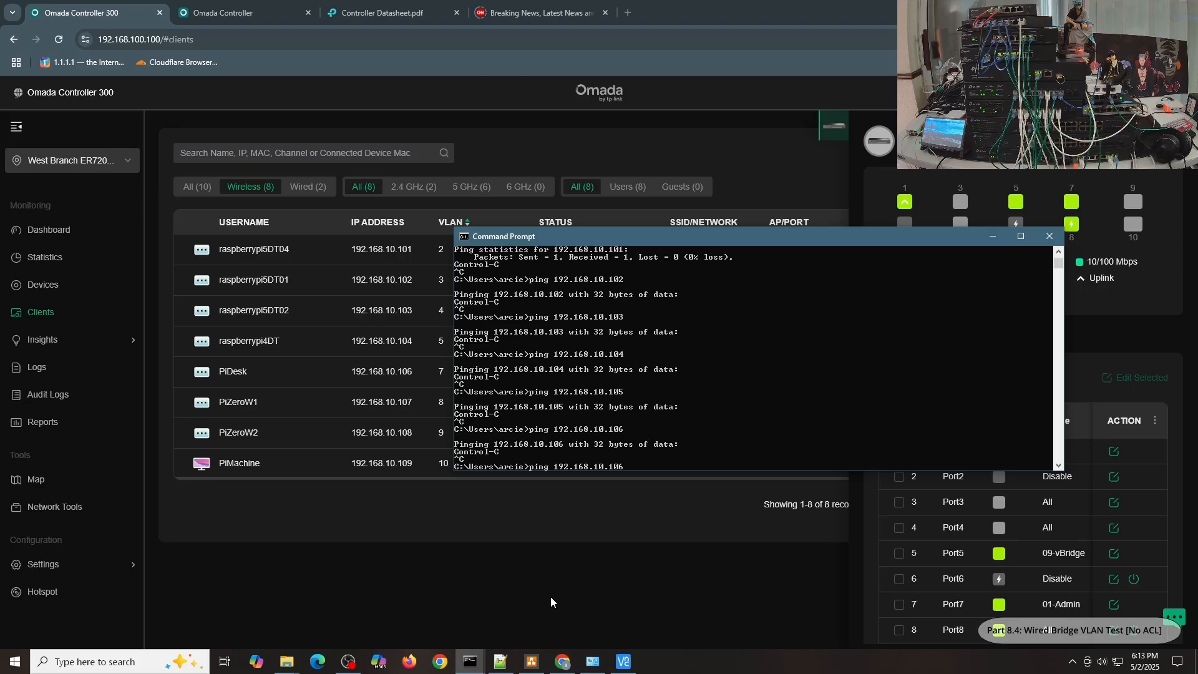
key("BackSpace")
type("7")
key("Return")
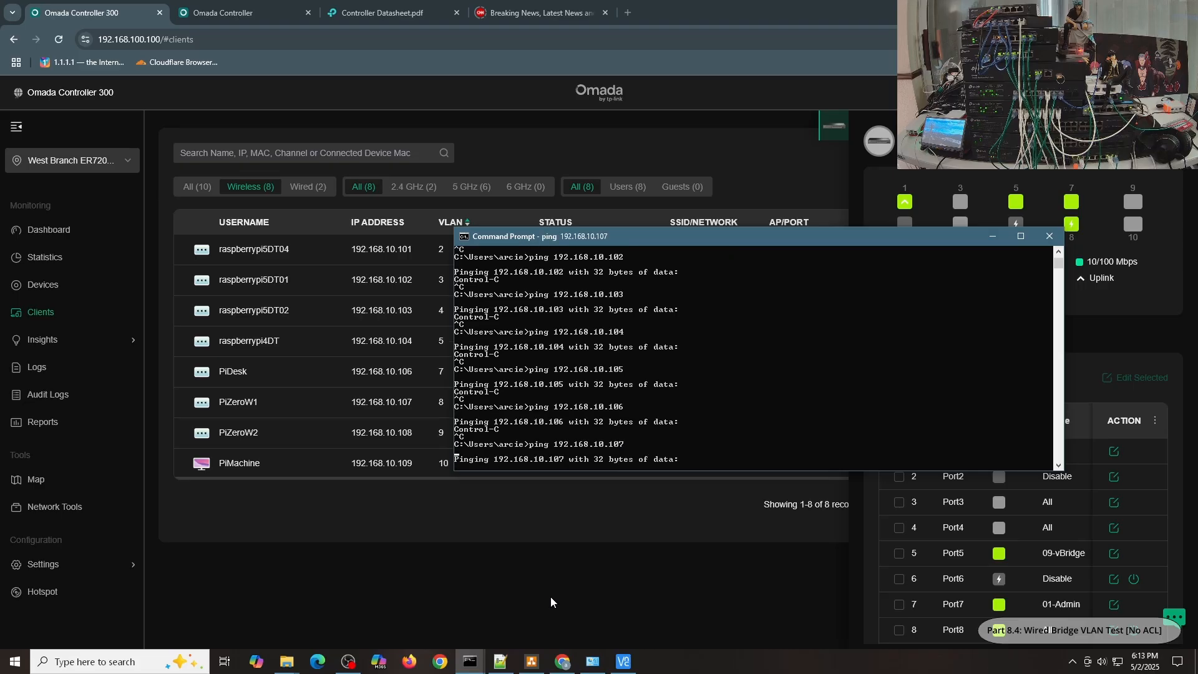
key("ctrl+c")
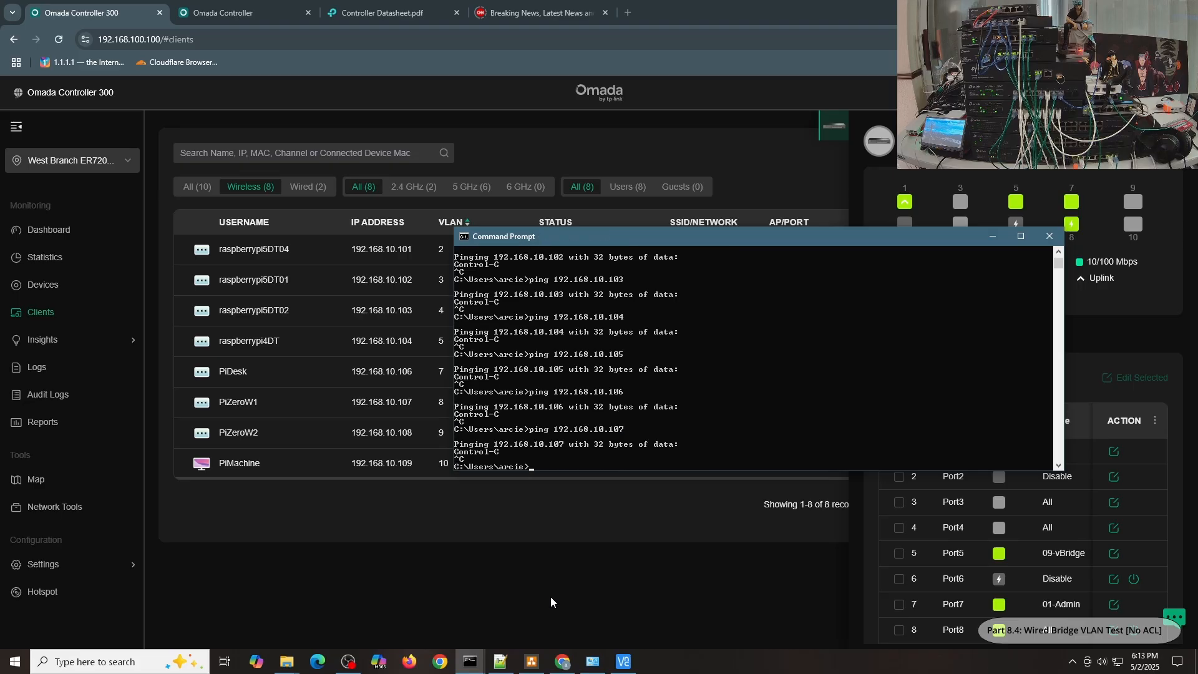
key("Up")
key("BackSpace")
type("8.10.108")
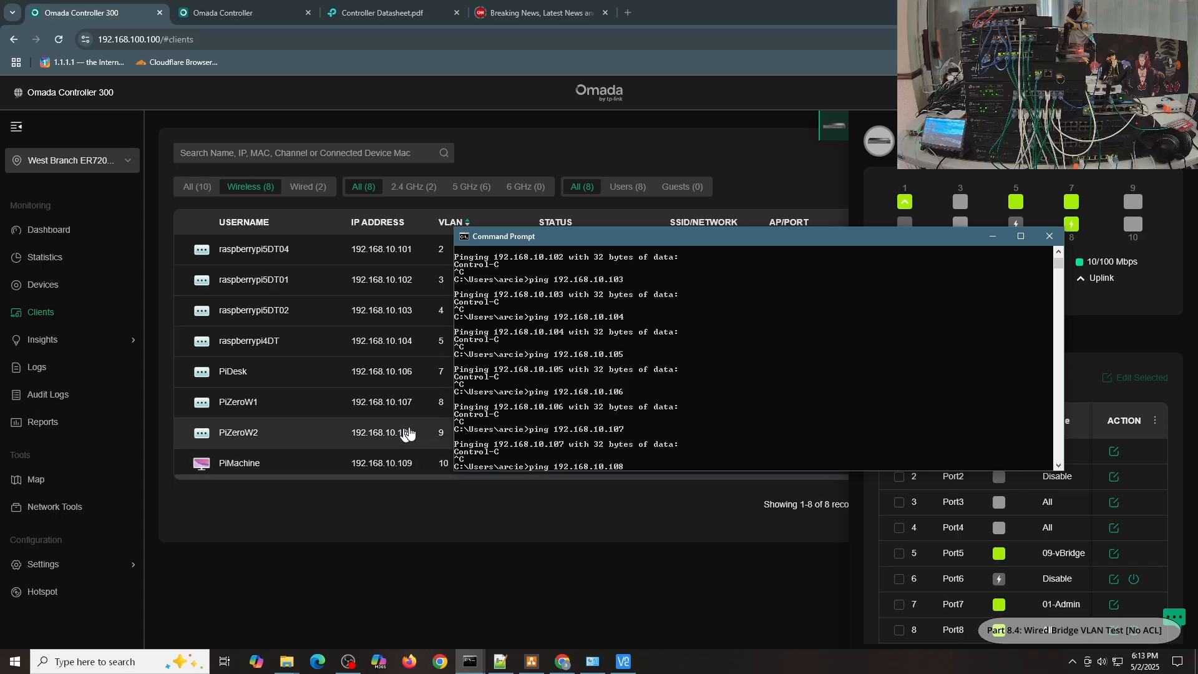
key("Return")
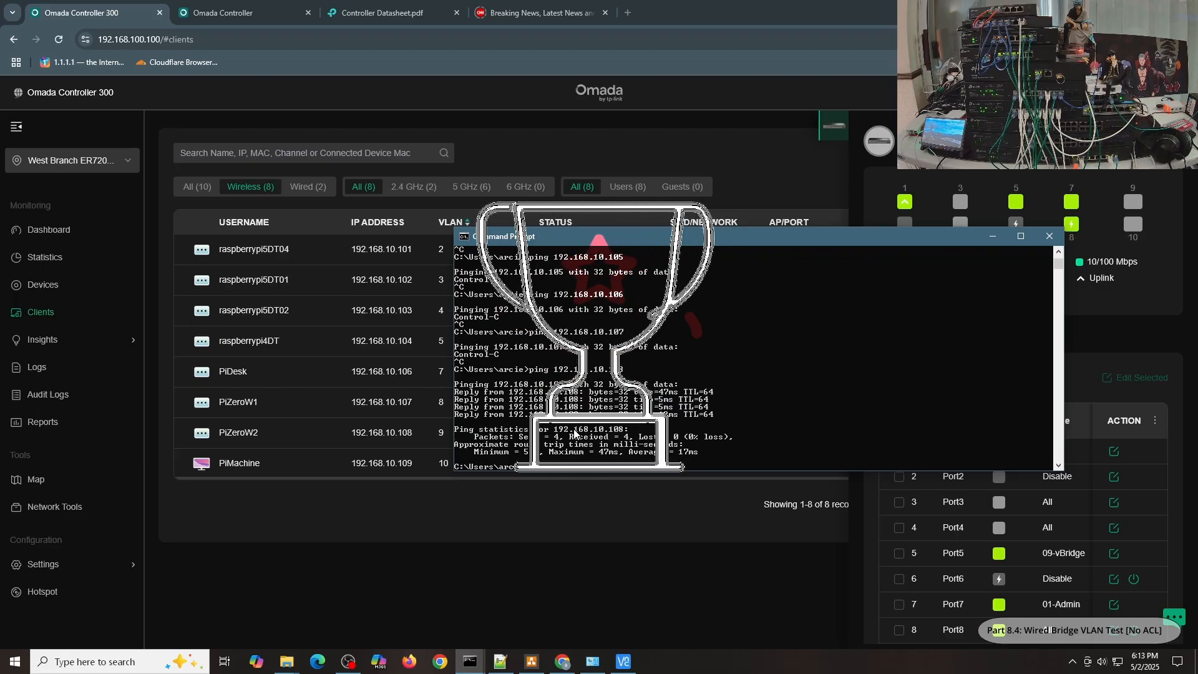
- Ping 192.168.10.109 and interrupt it, and run a full ping to 192.168.10.110
key("Up")
key("BackSpace")
type("9")
key("Return")
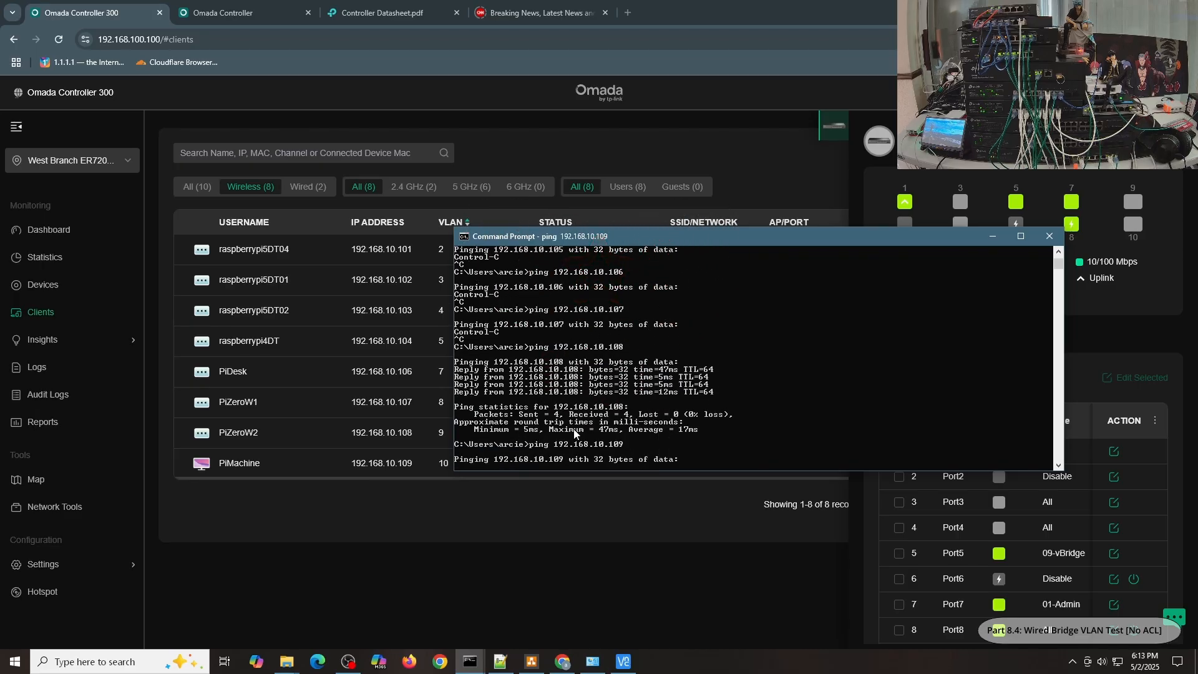
key("ctrl+c")
key("Up")
key("BackSpace")
key("BackSpace")
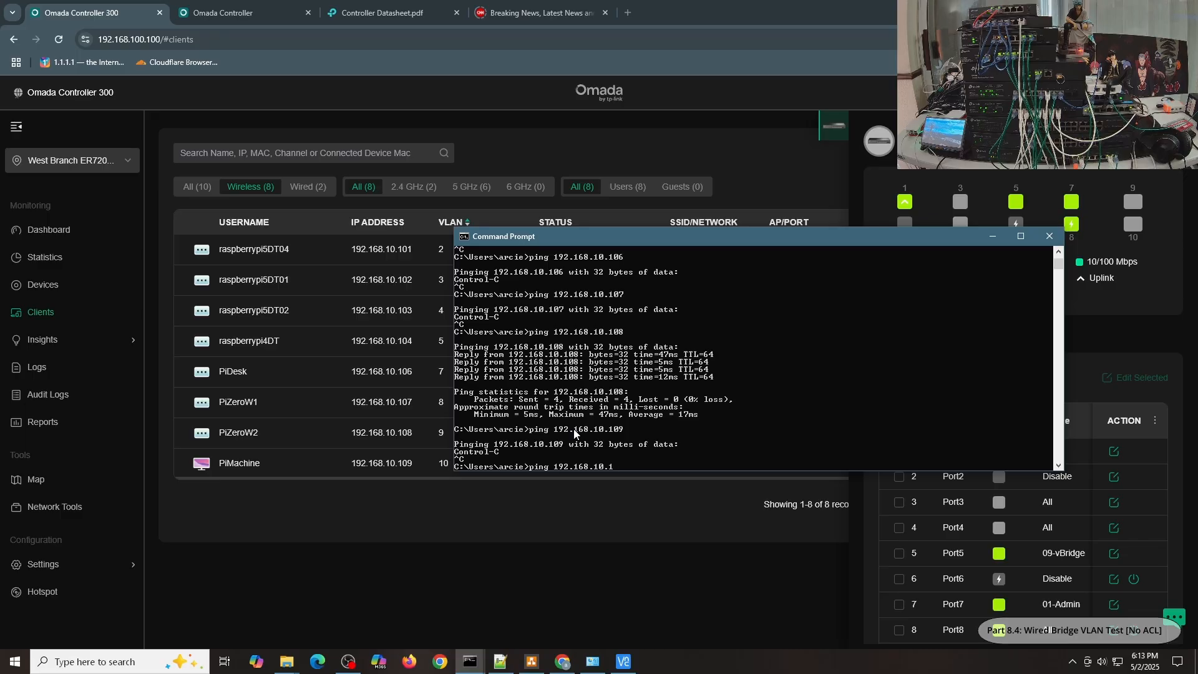
type("10")
key("Return")
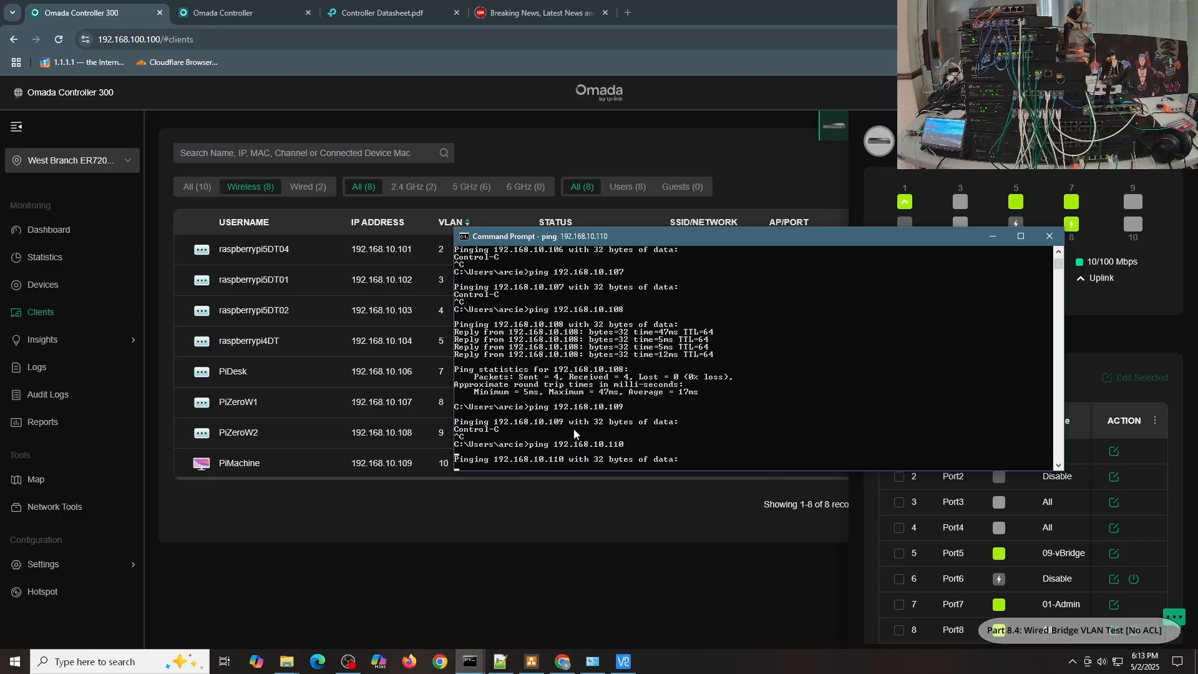
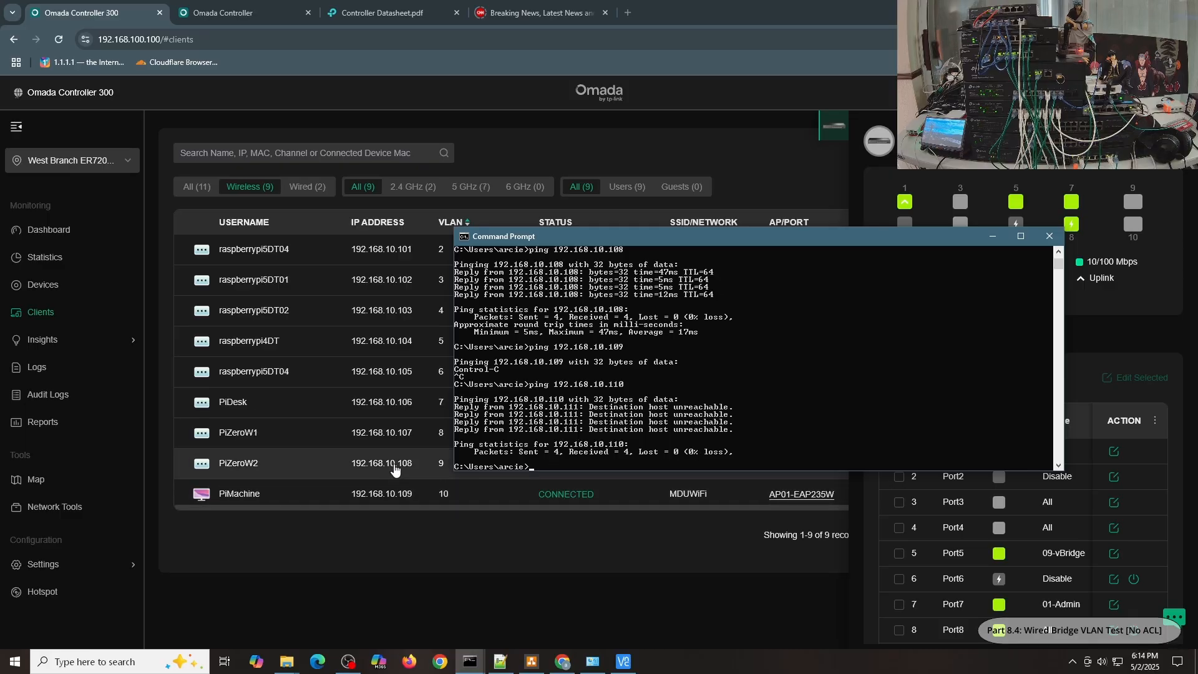
- Switch to VNC Viewer, connect to 192.168.10.108 and move the remote desktop window aside to uncover the client list
mouse_move(623, 662)
left_click(652, 621)
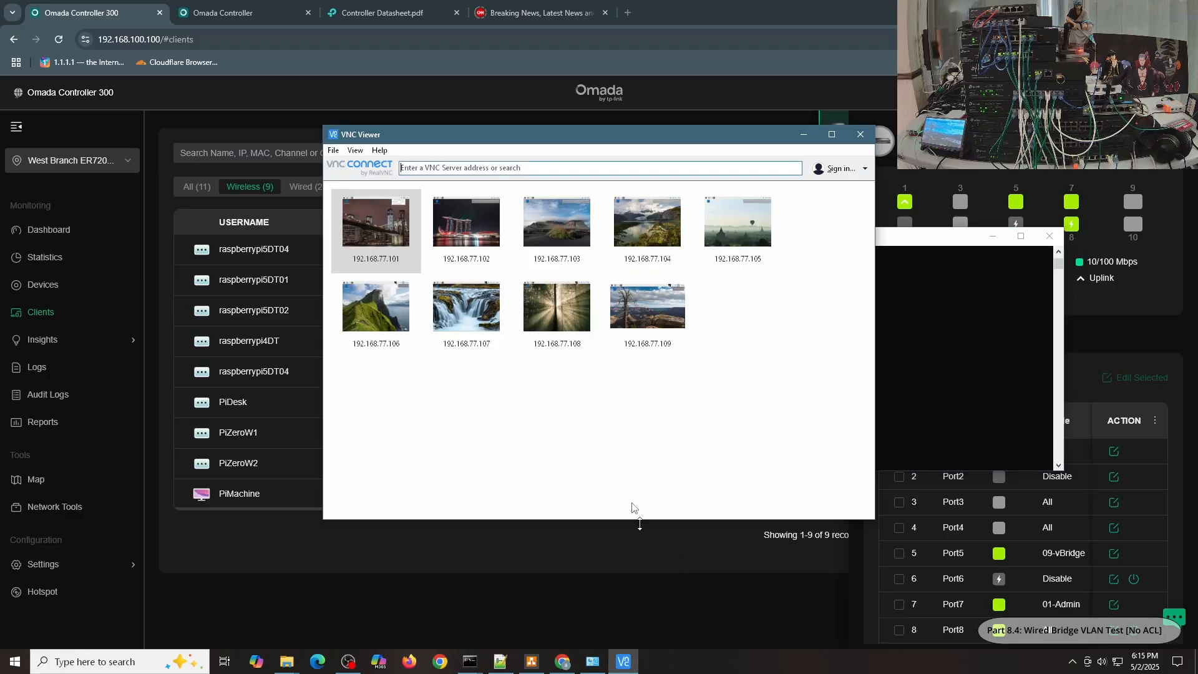
type("192.1")
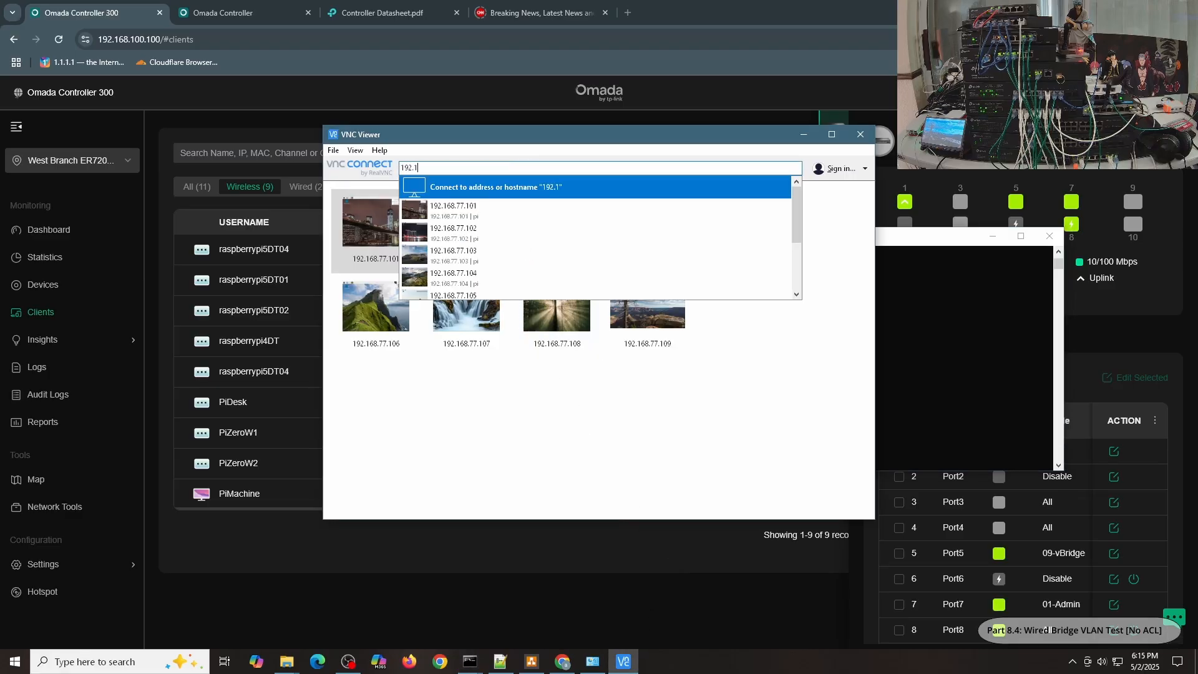
type("68.10")
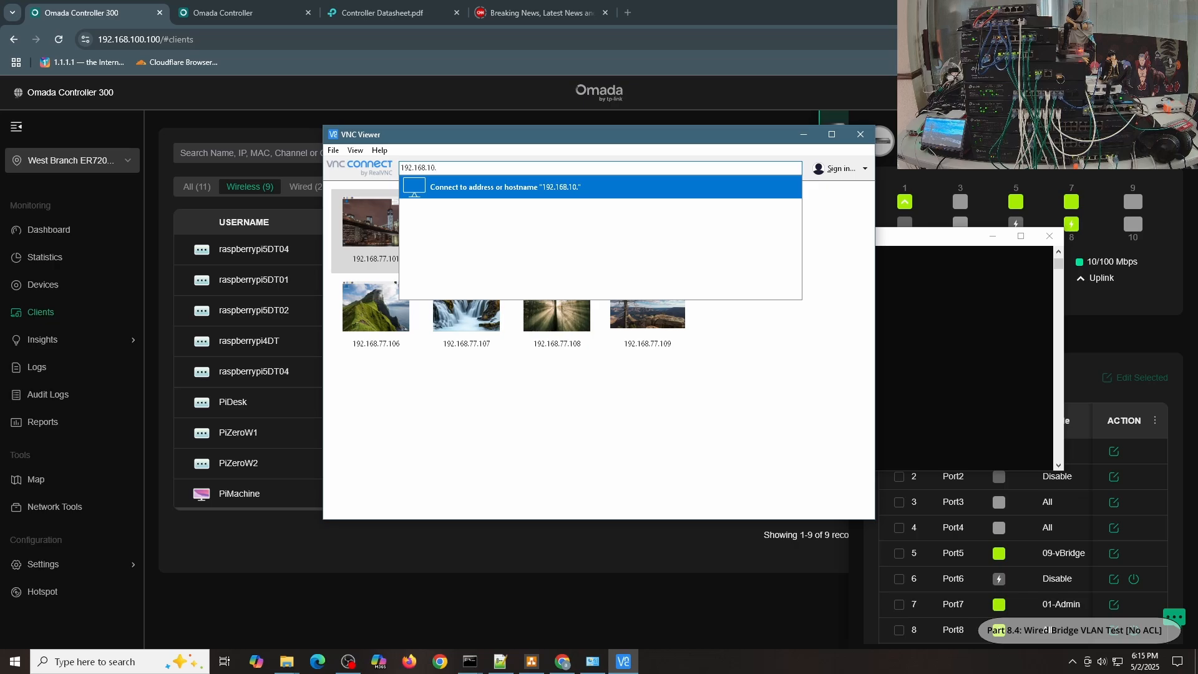
type(".108")
key("Return")
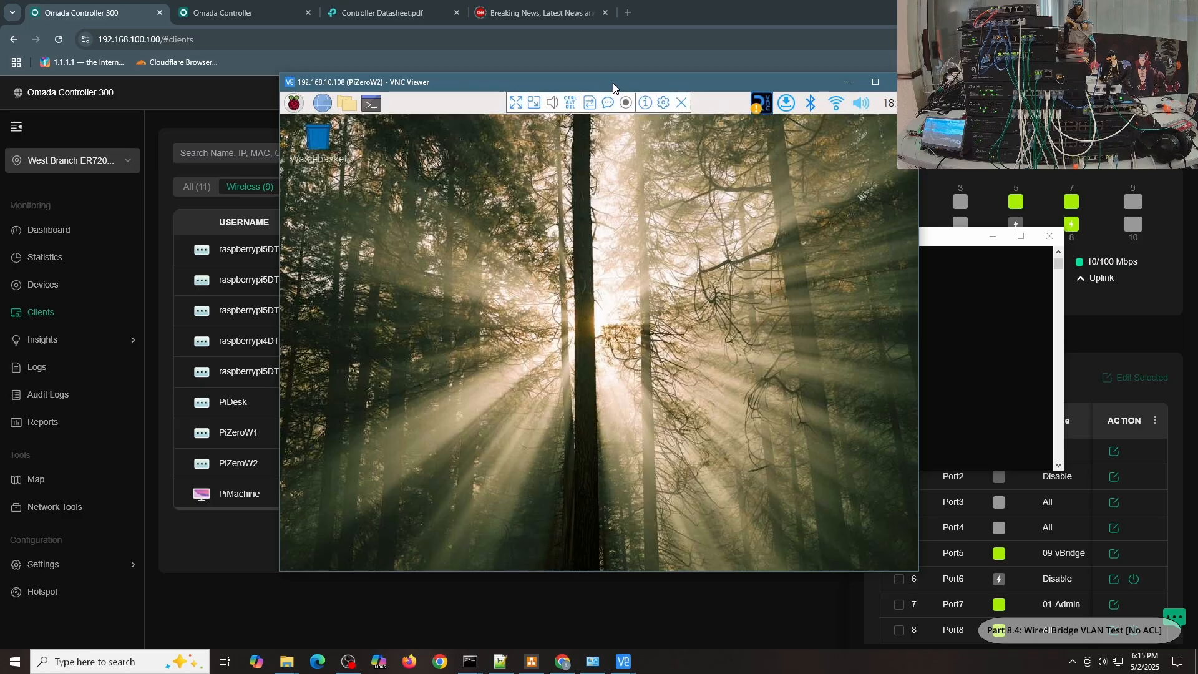
left_click_drag(611, 87, 829, 87)
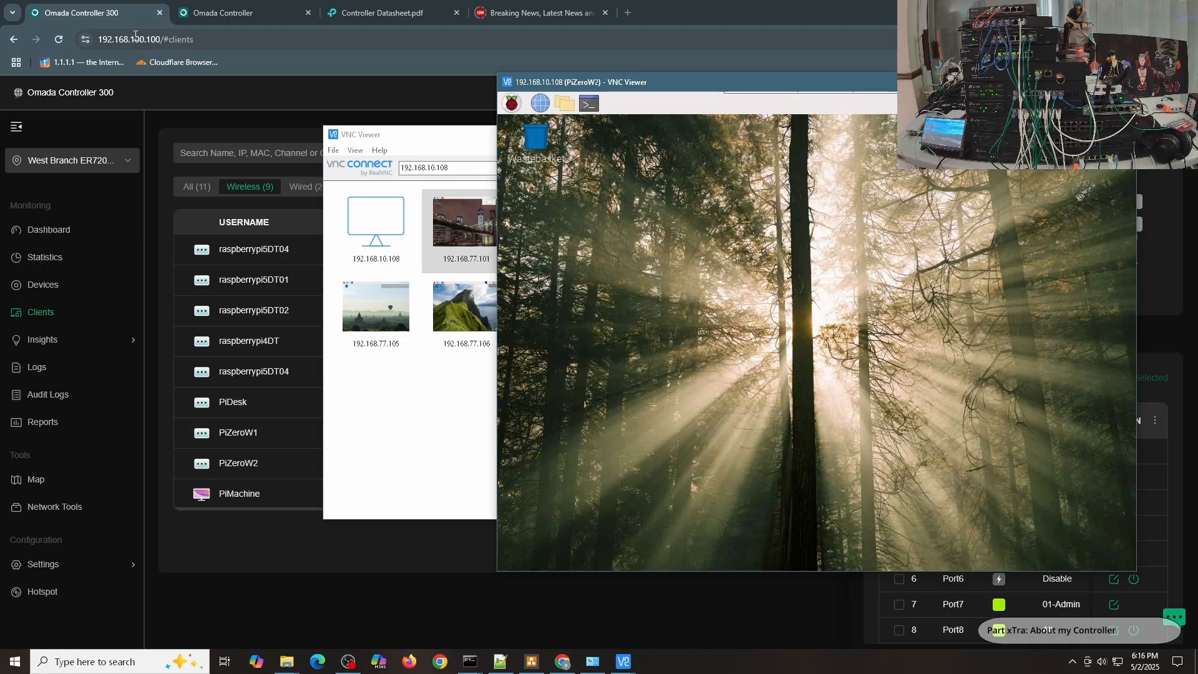
- Show only the wired clients in the Omada Controller, and ping 192.168.0.104 from a terminal on the PiZeroW2 remote desktop
left_click(294, 192)
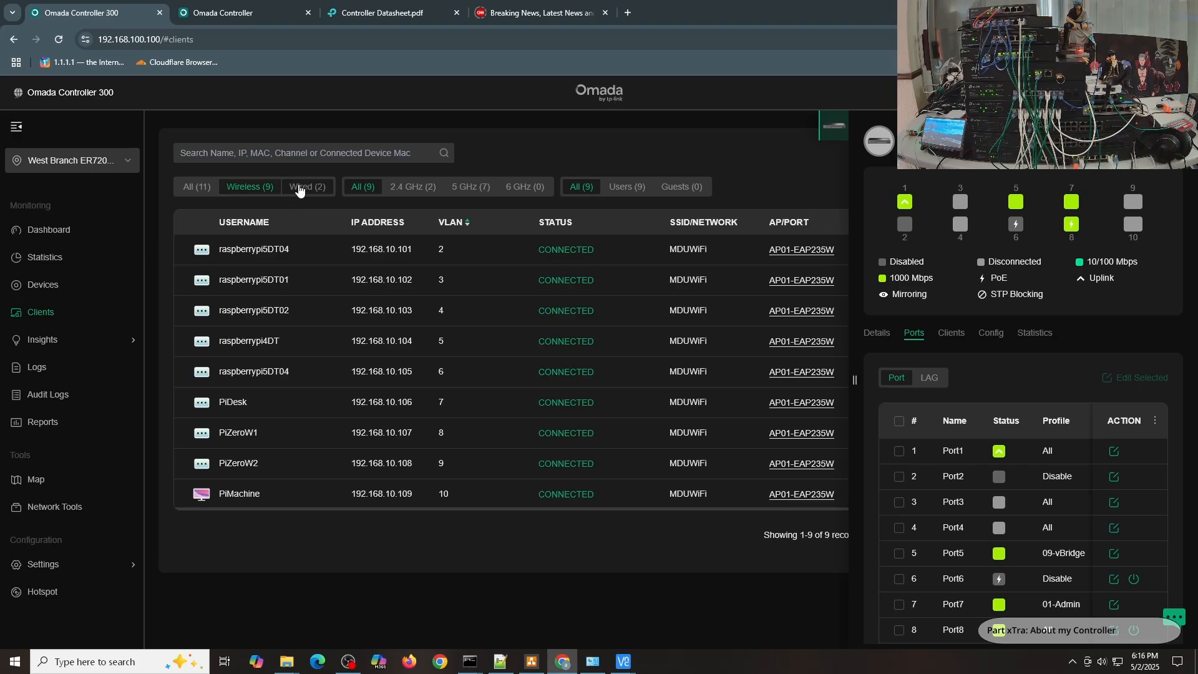
left_click(300, 189)
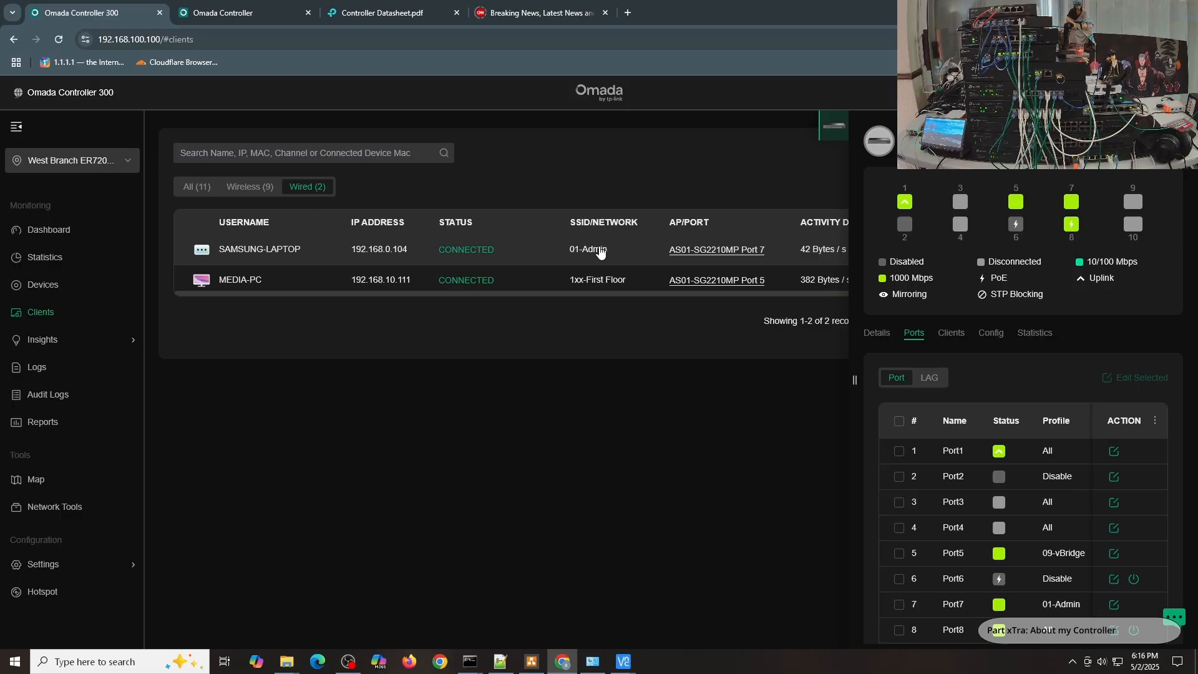
left_click(623, 662)
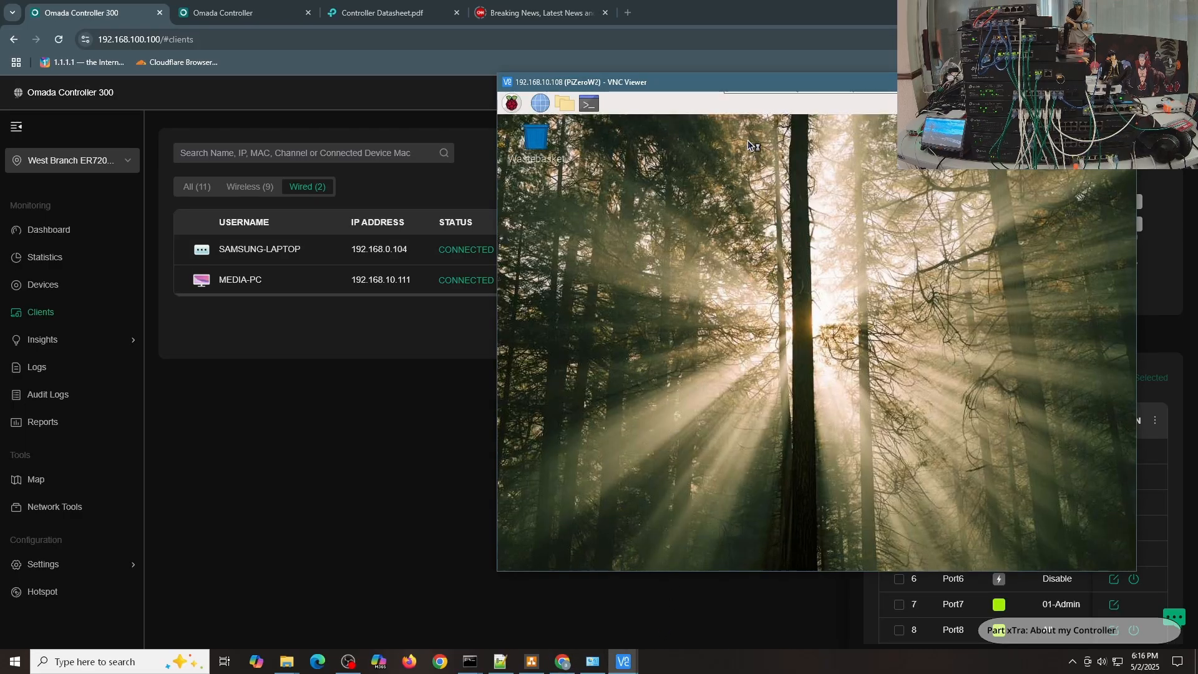
type("ping ")
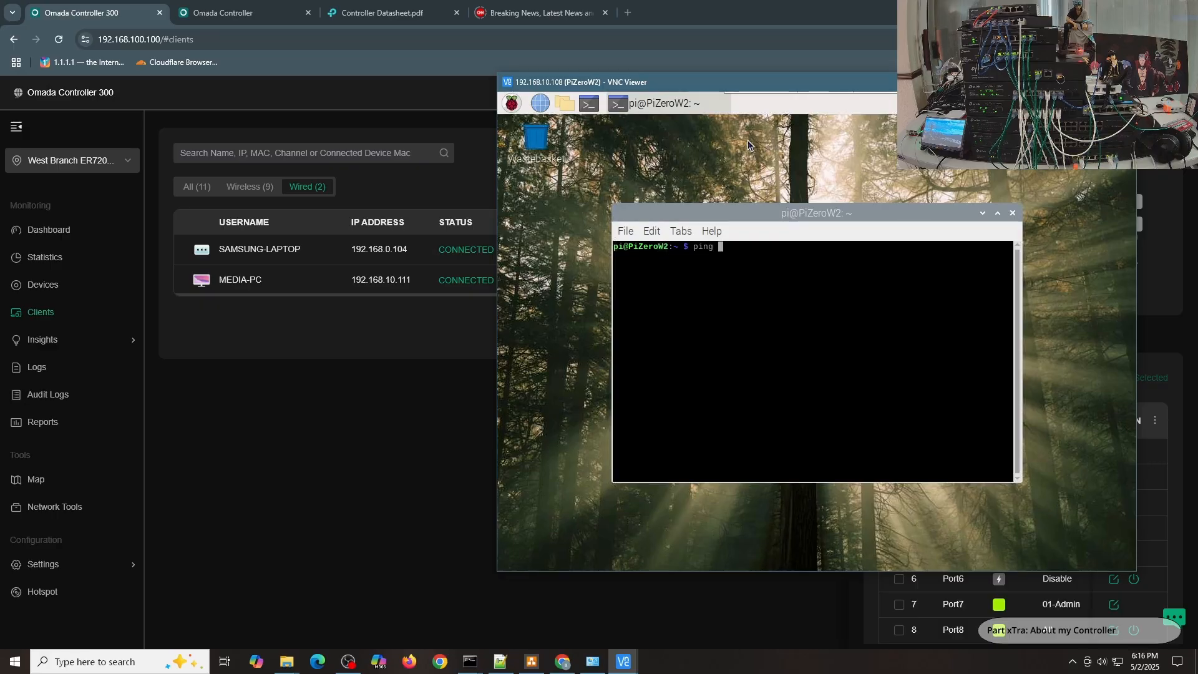
type("192.168.0.104")
key("Return")
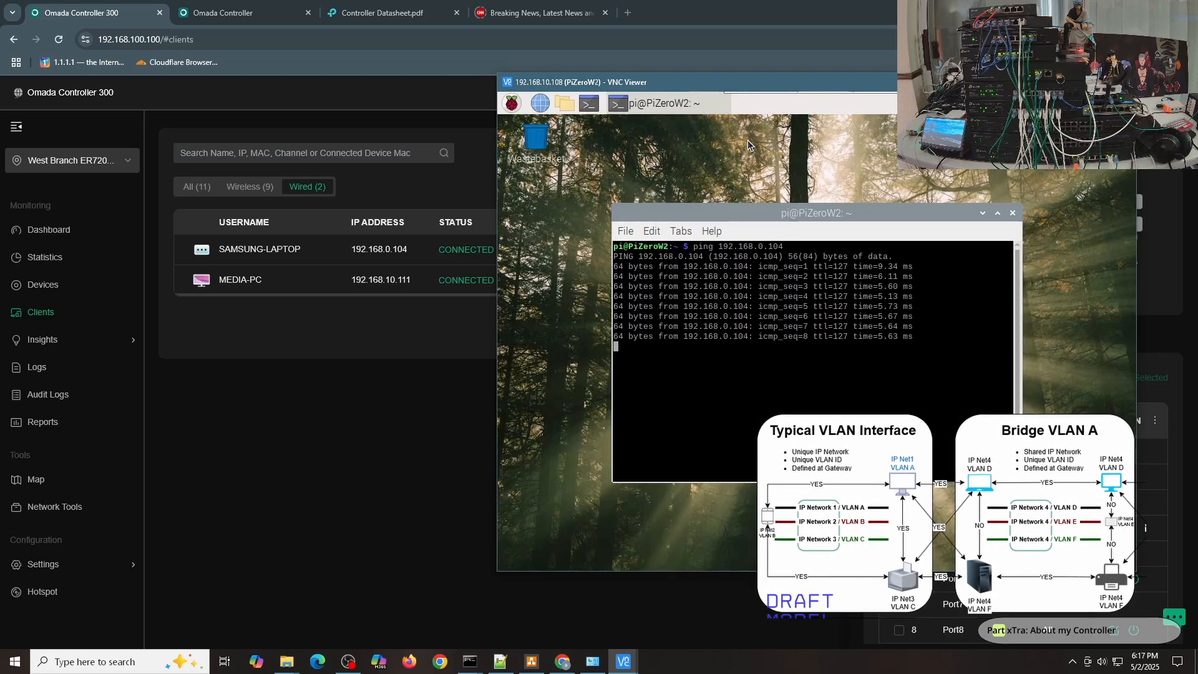
- Stop the running ping on PiZeroW2, switch to Command Prompt and ping 192.168.0.104 from there
key("ctrl+c")
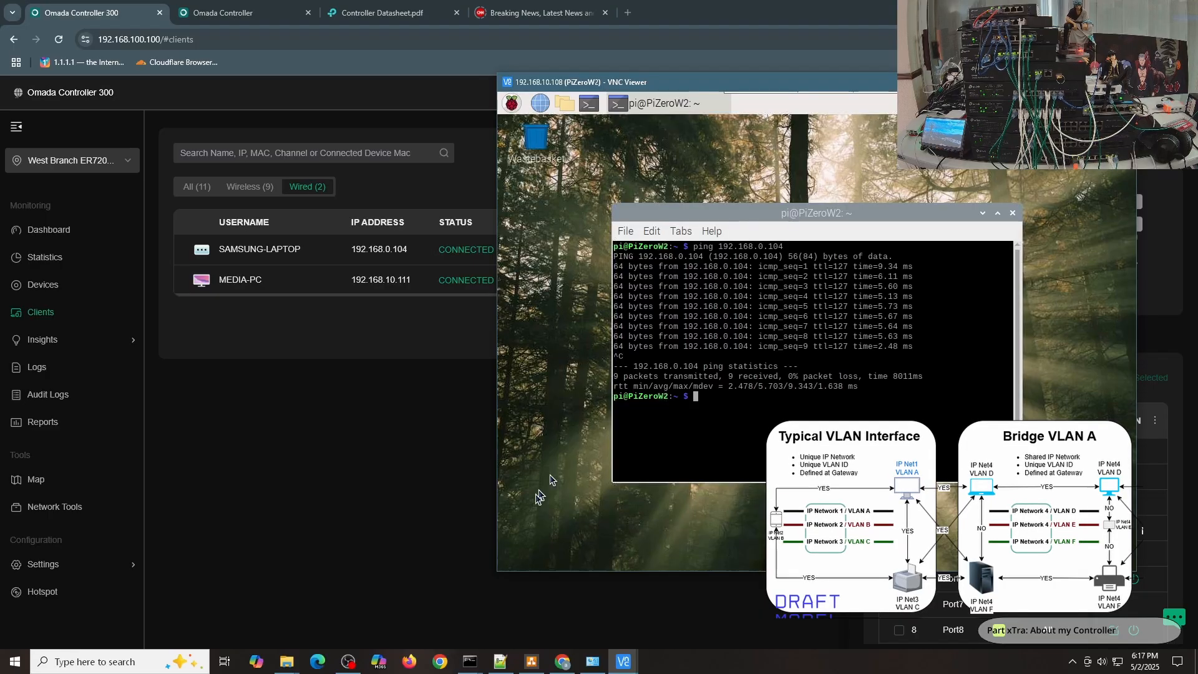
left_click(465, 662)
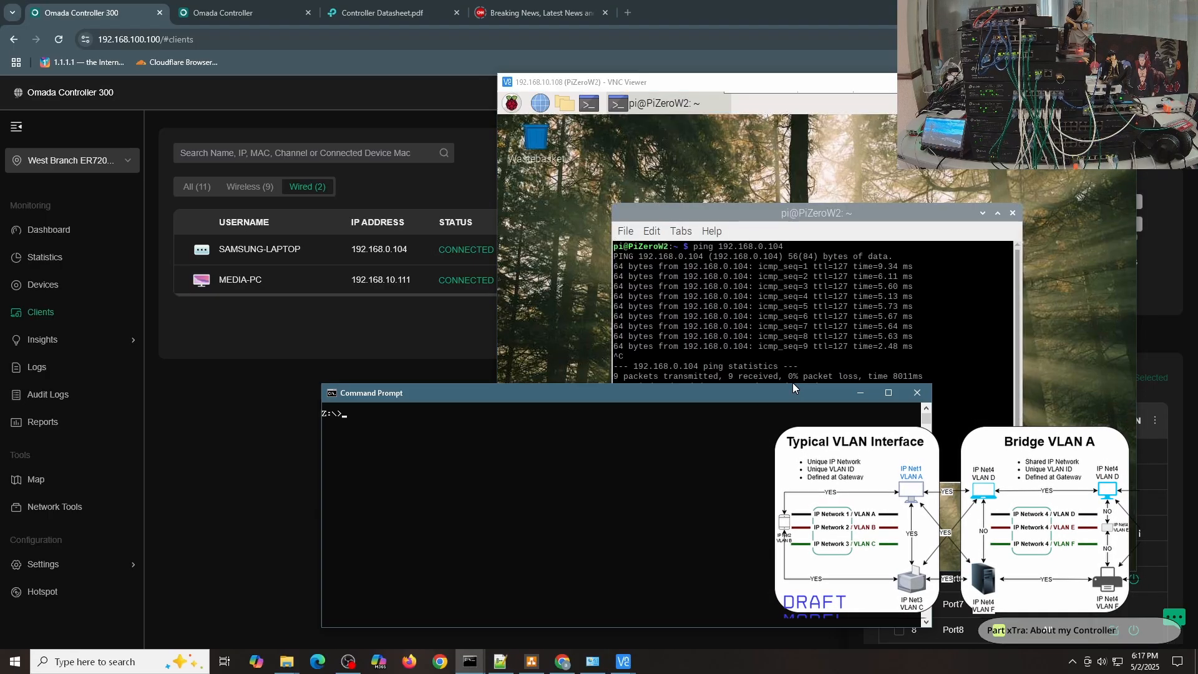
type("ping 192")
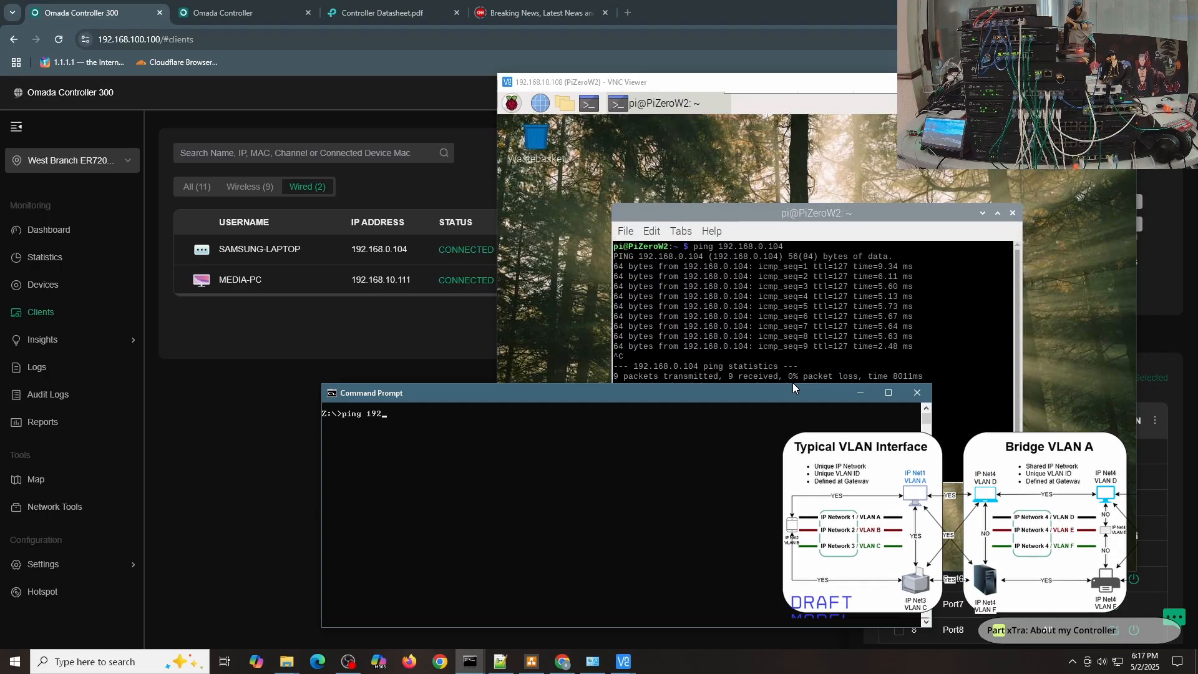
type(".168.0.104")
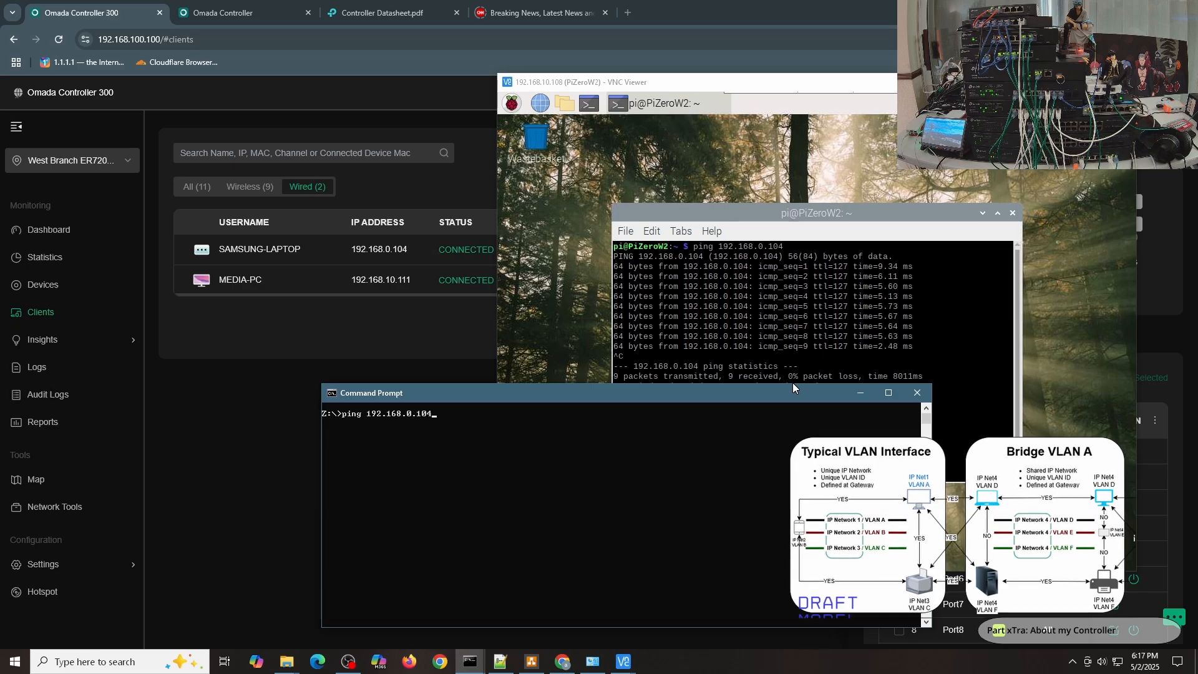
key("Return")
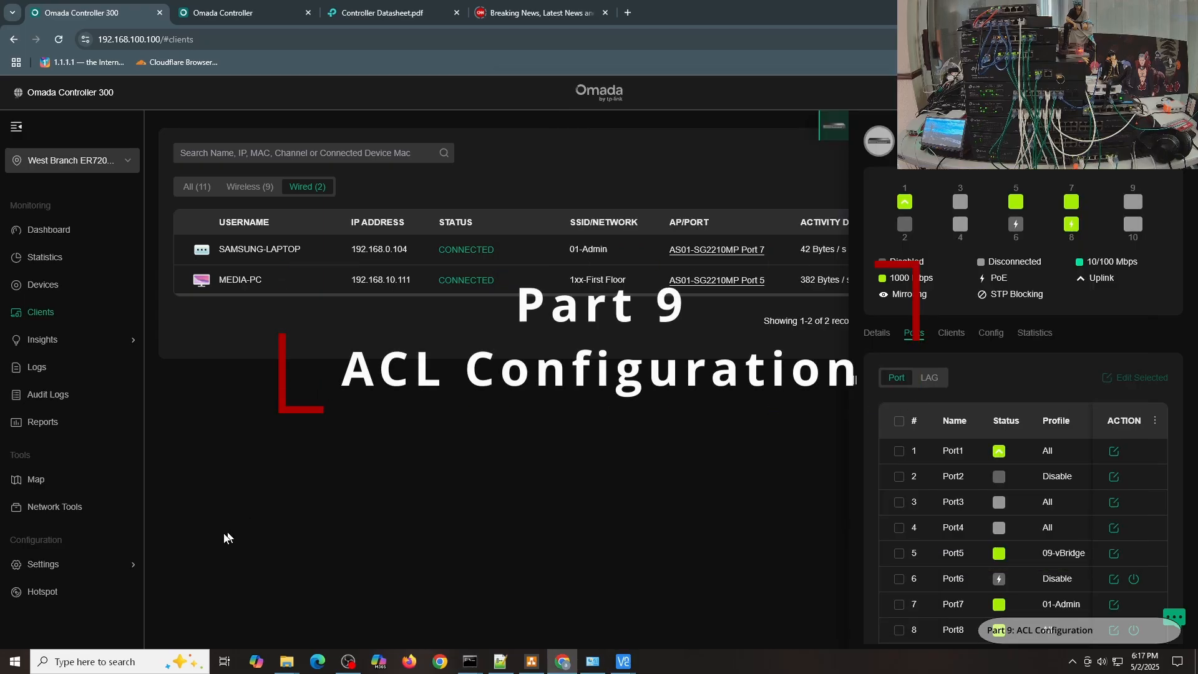
- Switch to the Omada Controller and start a gateway ACL rule described "Deny BridgeVLAN to Admin" with direction LAN->LAN
mouse_move(123, 566)
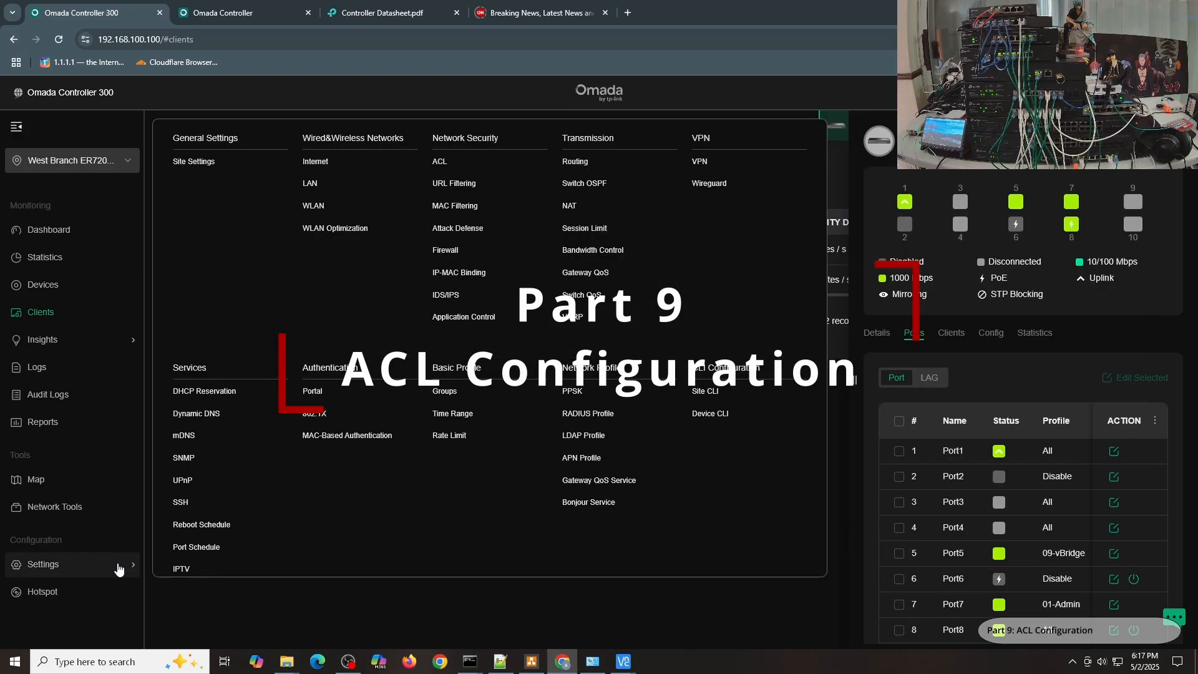
left_click(441, 162)
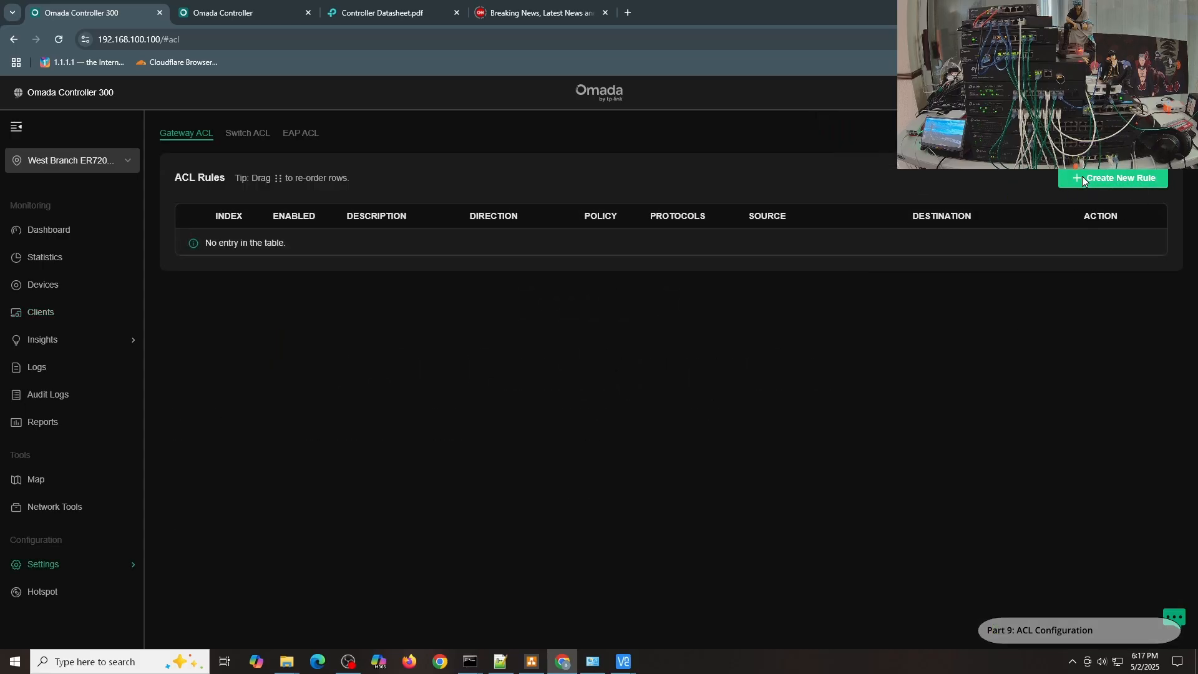
left_click(1083, 181)
left_click(392, 209)
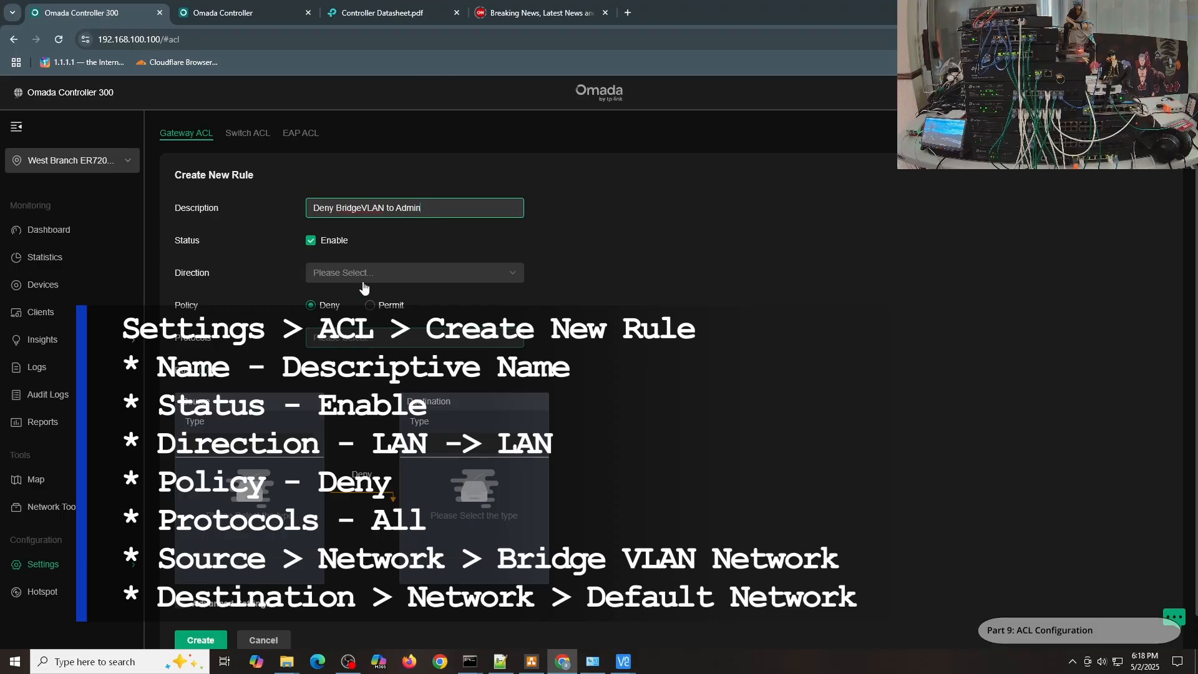
left_click(346, 276)
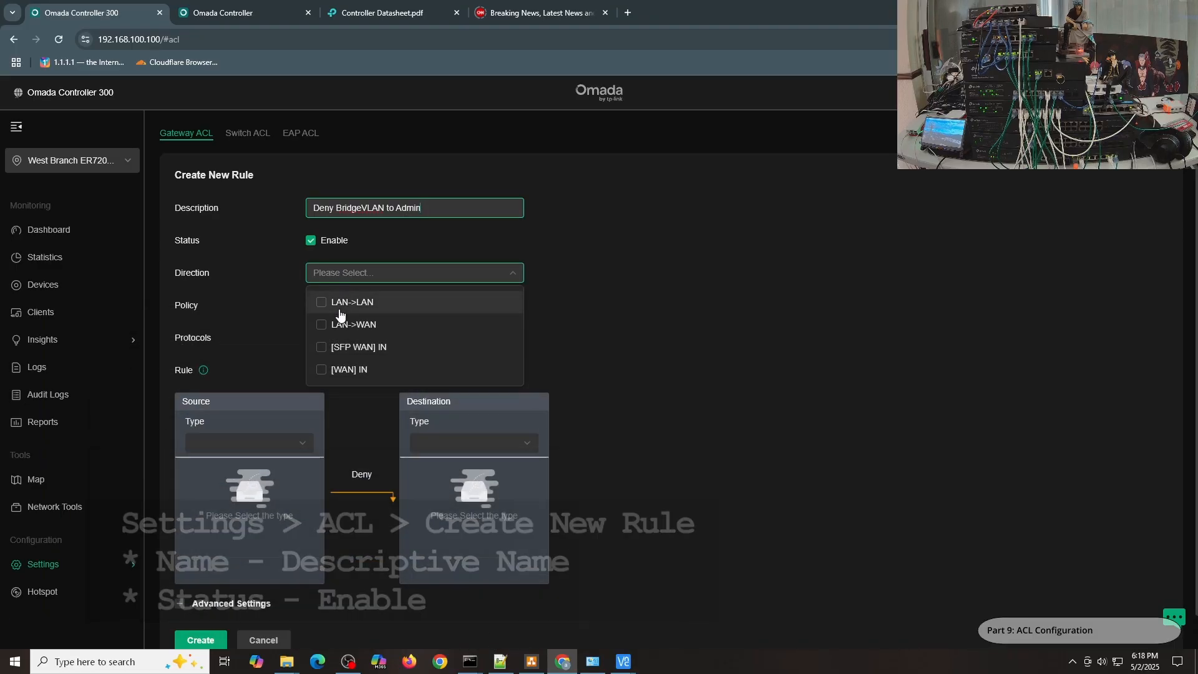
left_click(518, 303)
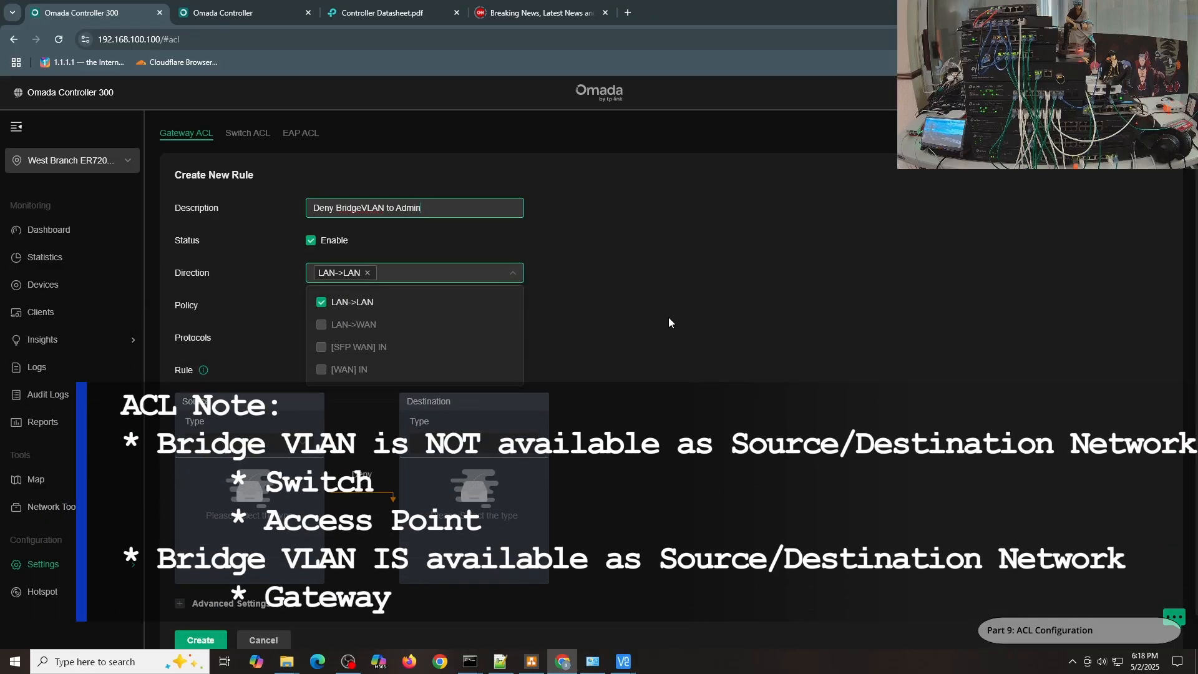
left_click(668, 317)
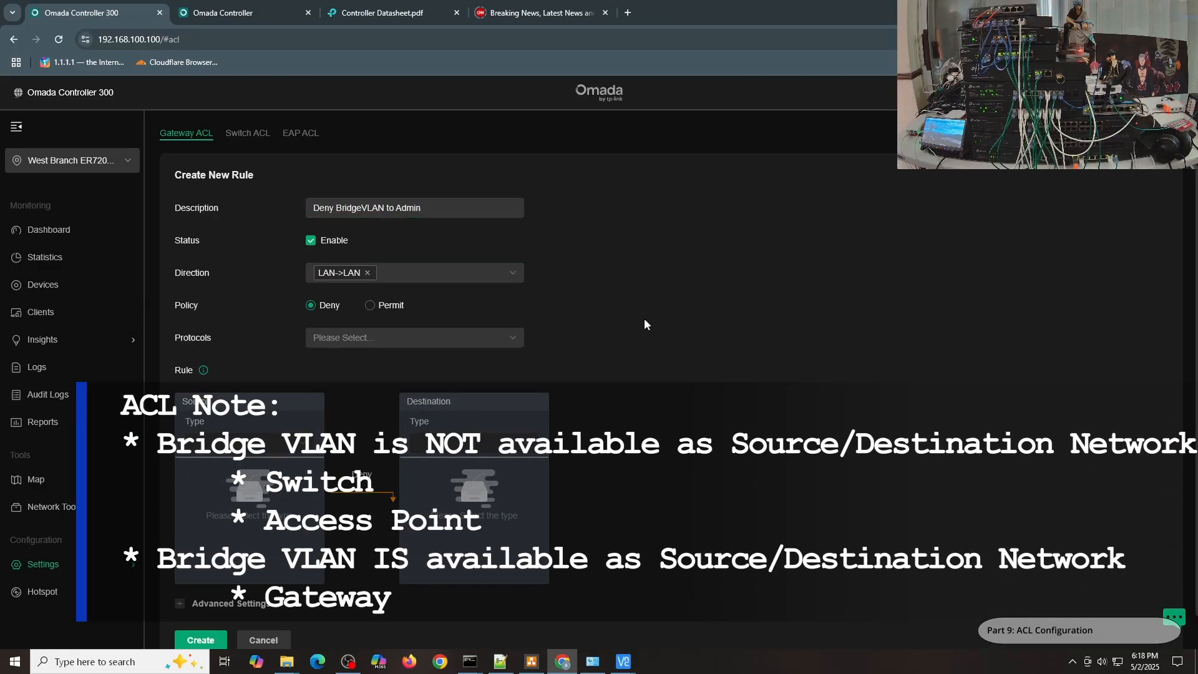
- Set the ACL rule's protocols to All and choose the network 1xx-First Floor as its source
left_click(348, 344)
left_click(349, 399)
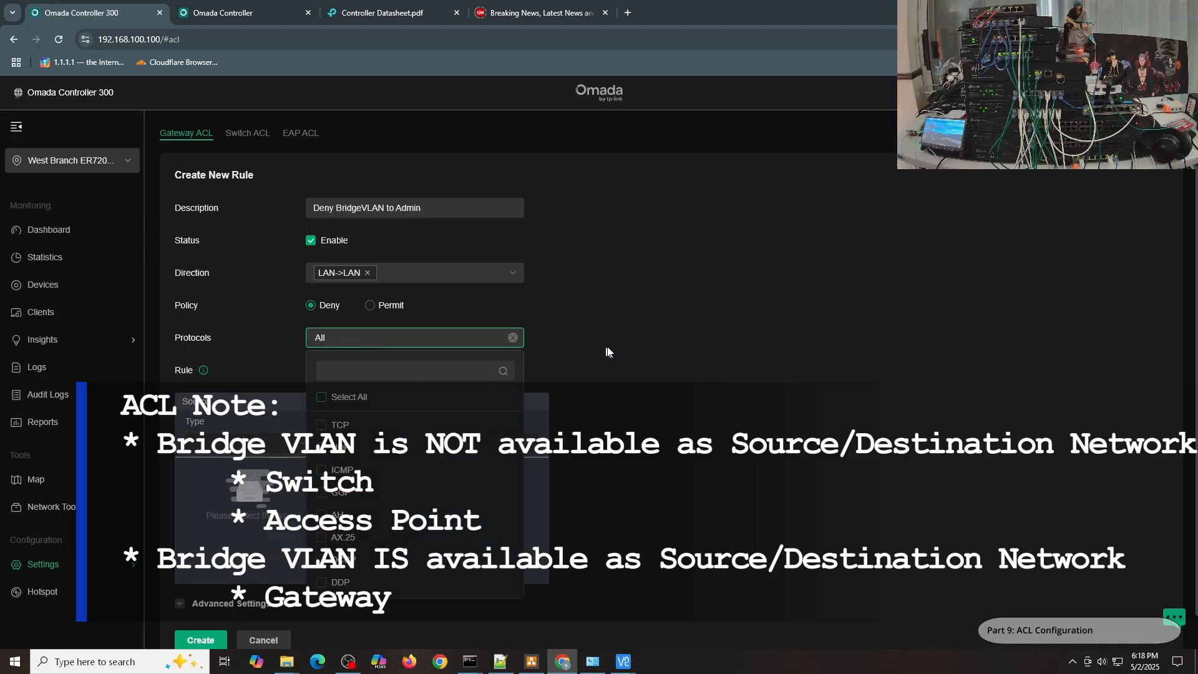
left_click(638, 353)
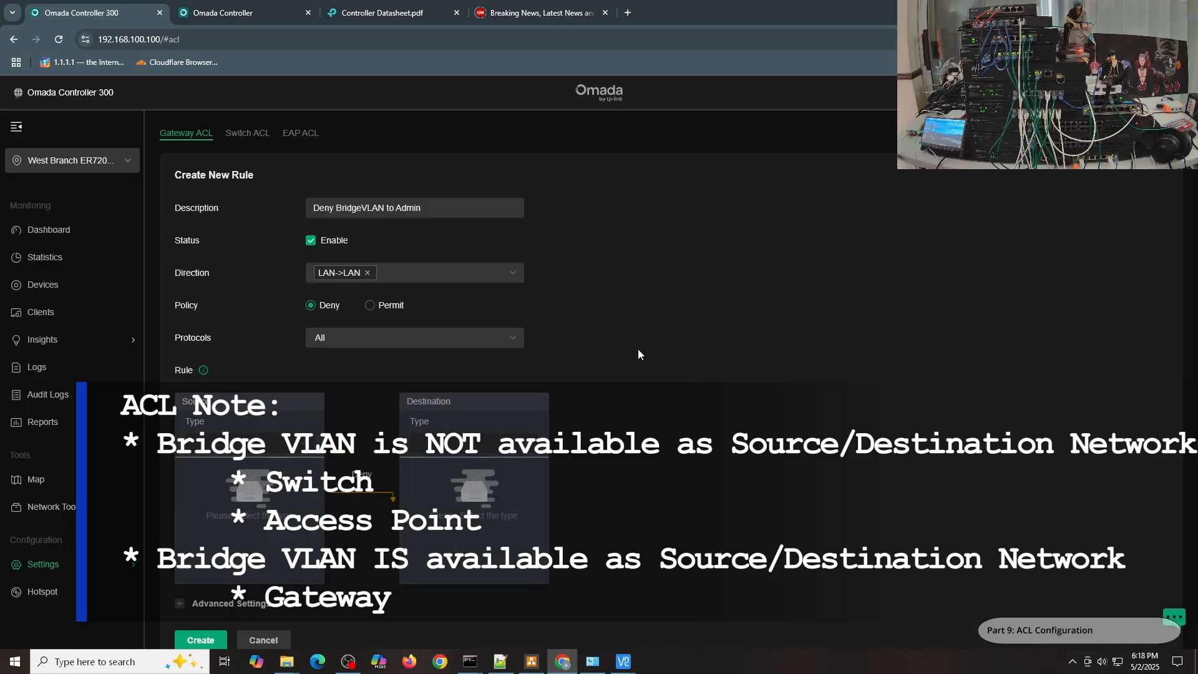
left_click(212, 445)
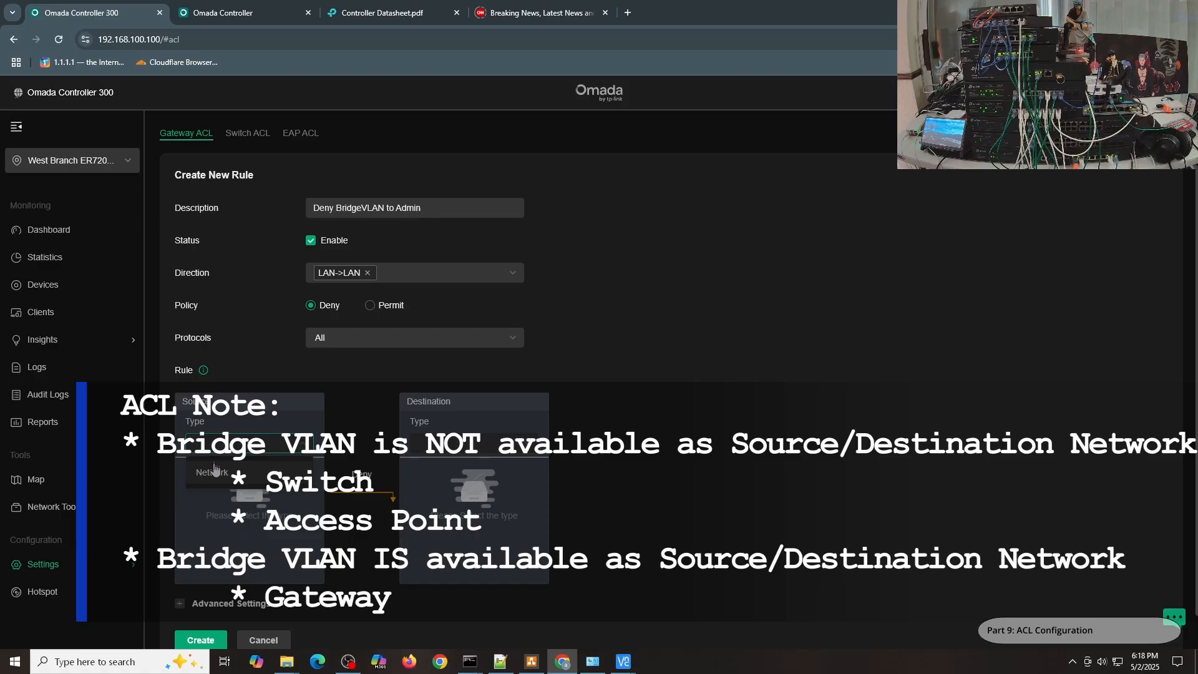
left_click(212, 472)
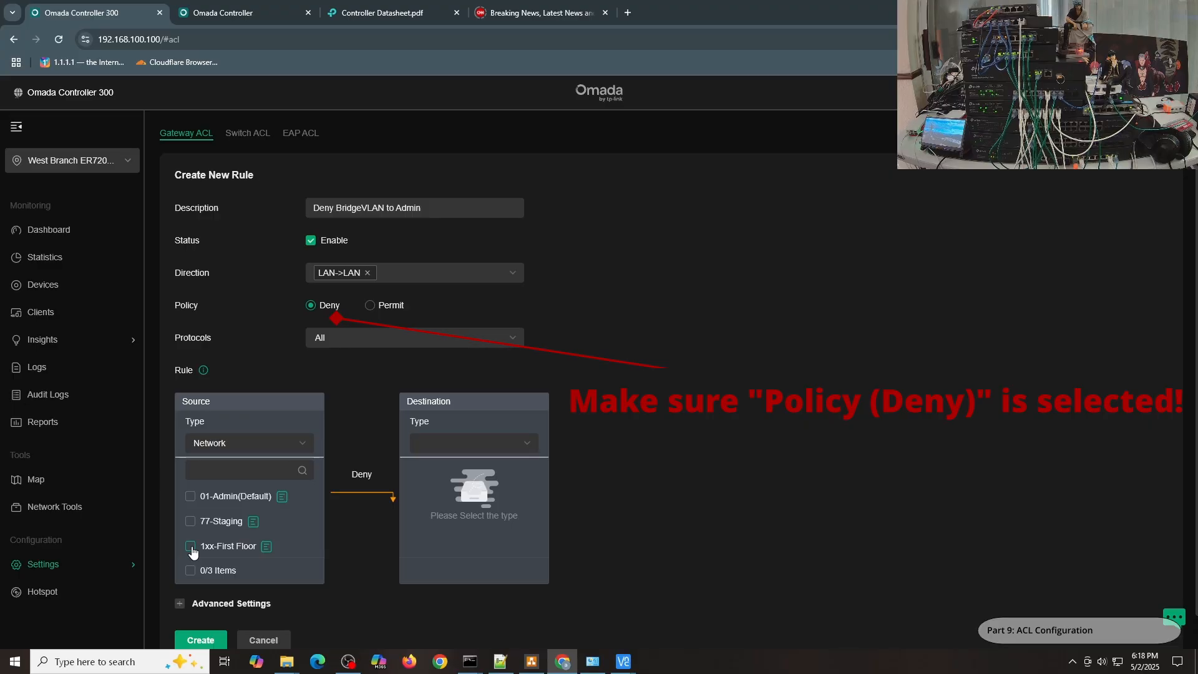
left_click(190, 547)
scroll(297, 505, "down", 1)
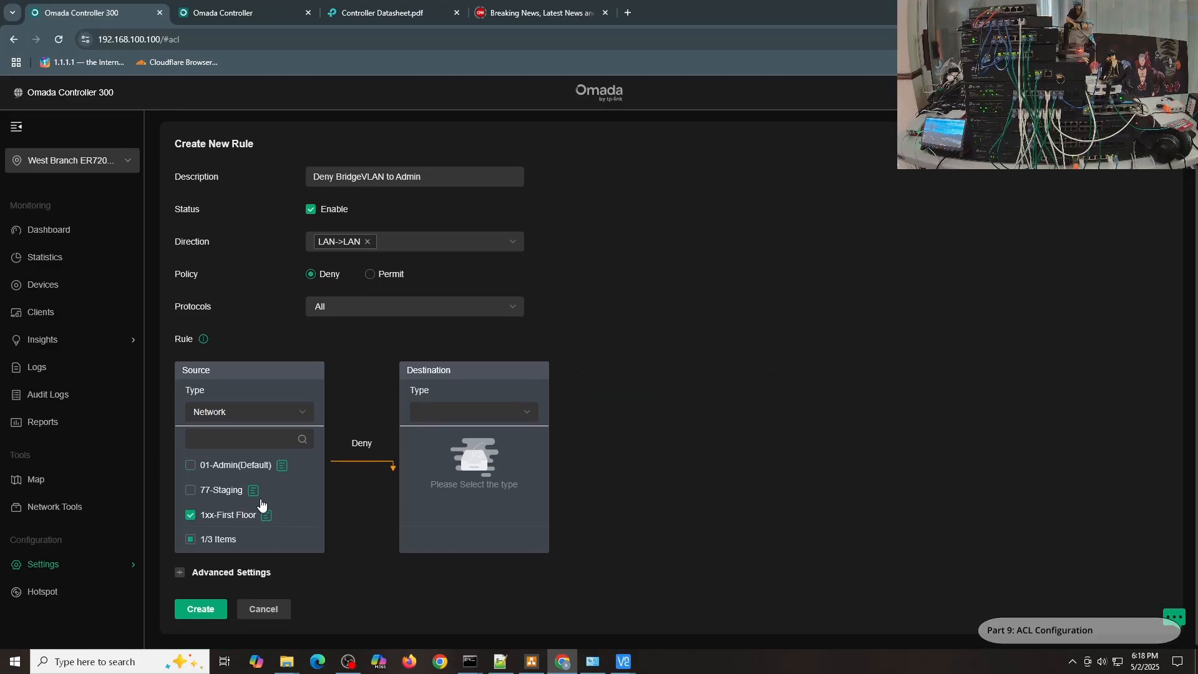
scroll(275, 440, "up", 1)
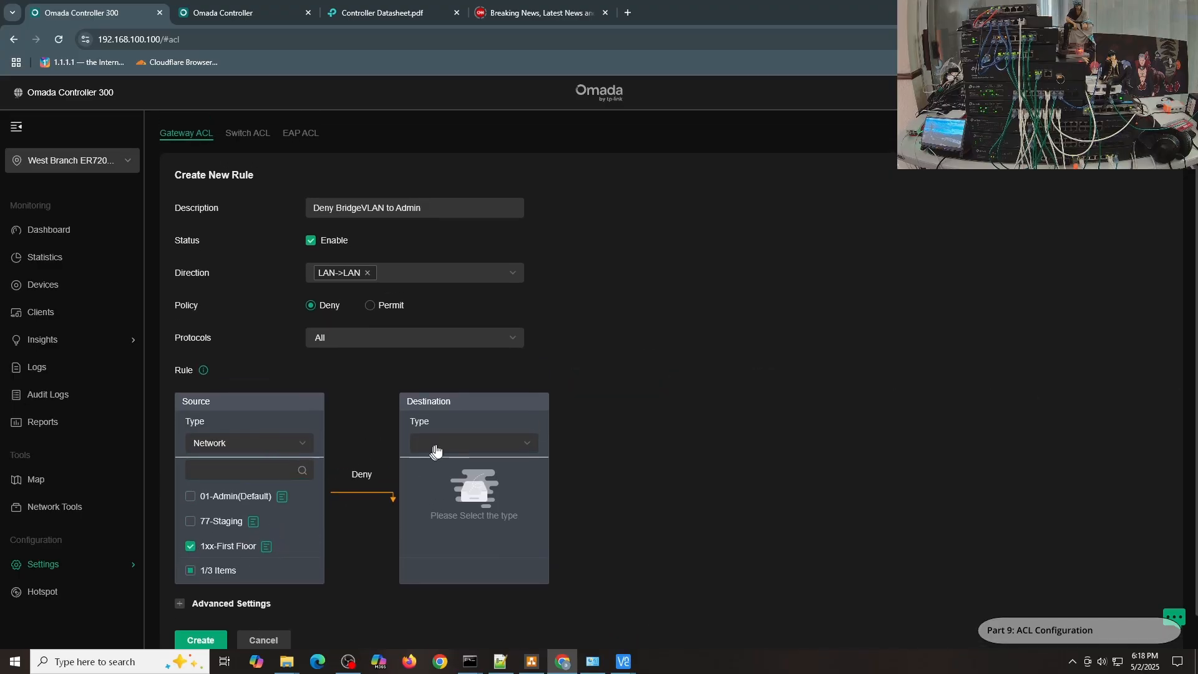
- Choose the network 01-Admin(Default) as the rule's destination and create the deny rule
left_click(444, 450)
left_click(444, 472)
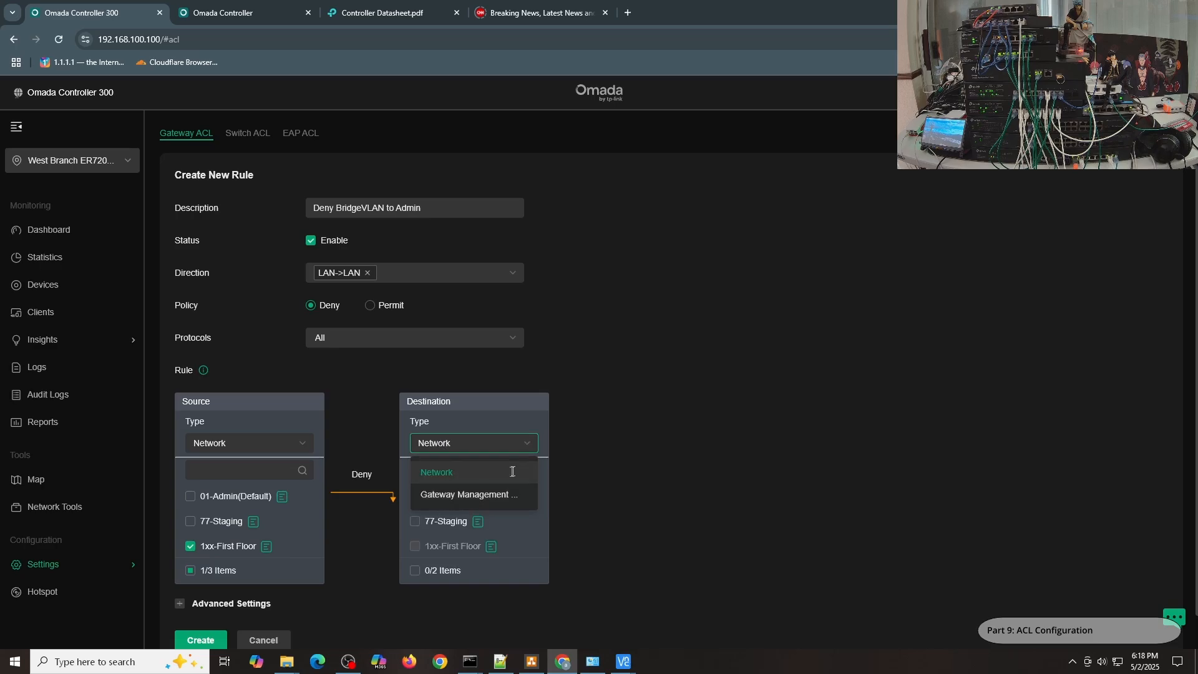
left_click(512, 471)
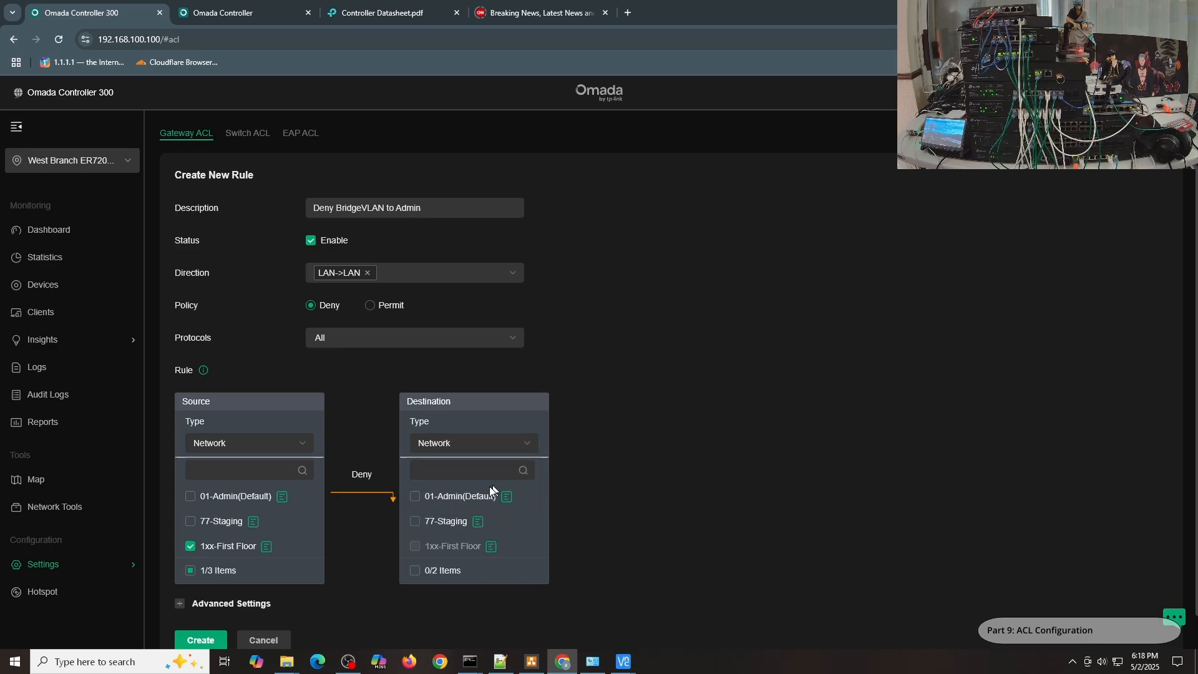
left_click(412, 498)
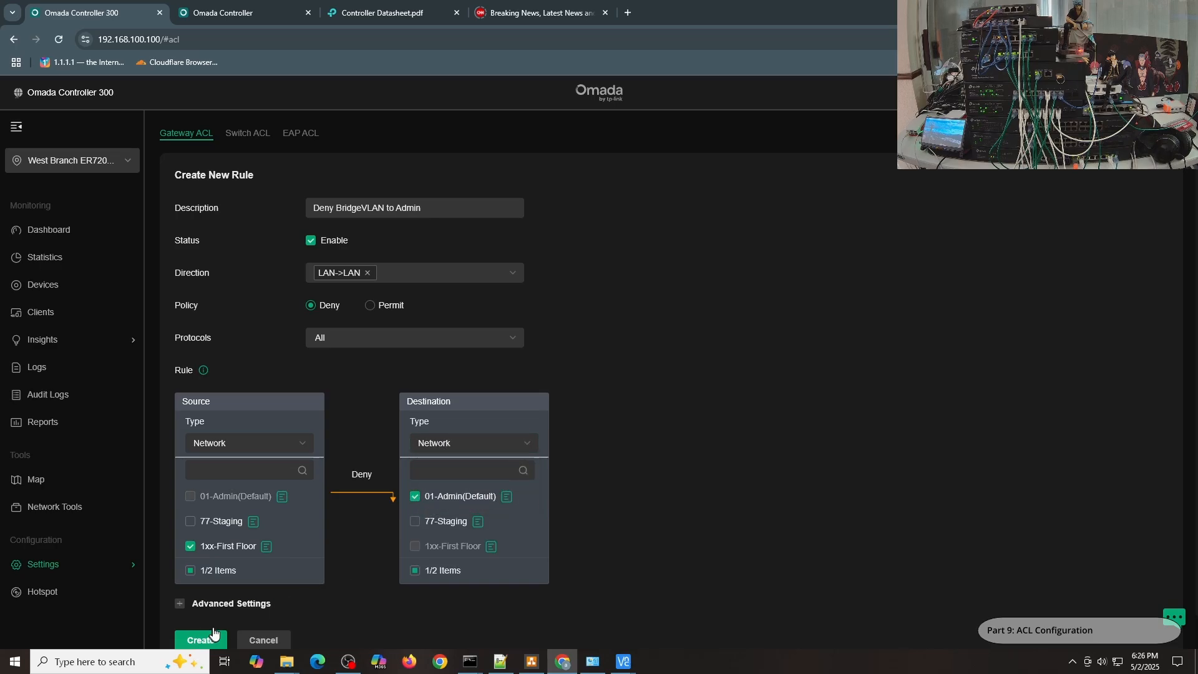
left_click(200, 640)
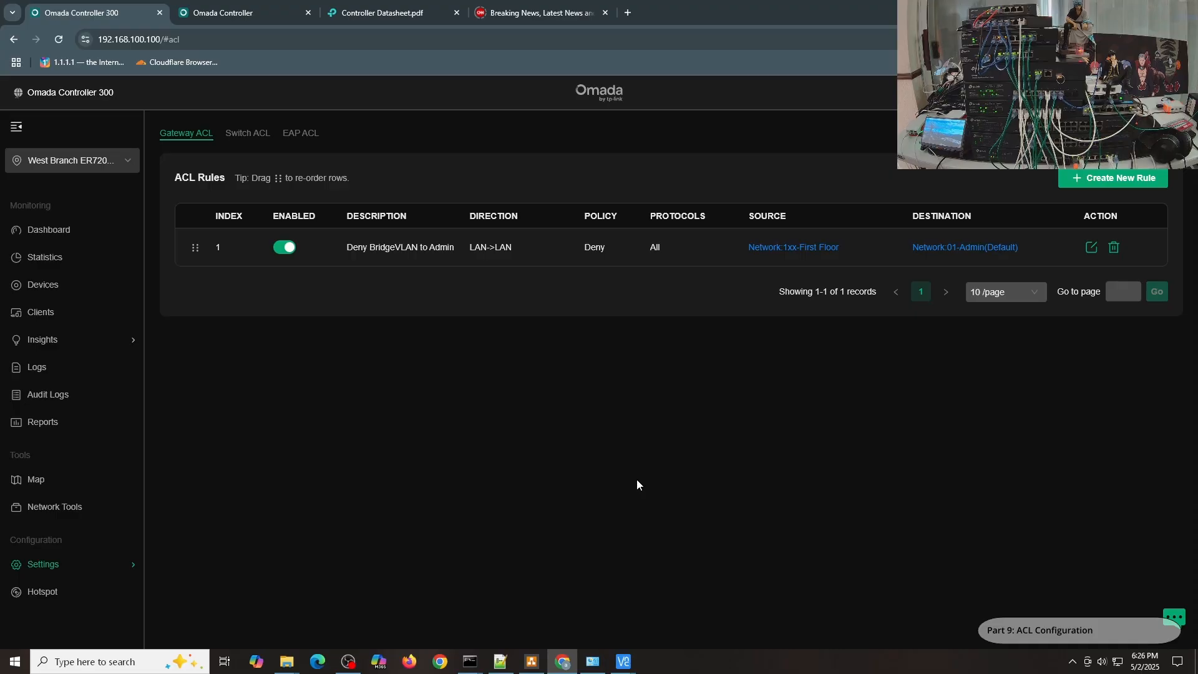
- Switch to the PiZeroW2 remote desktop in VNC Viewer and ping 192.168.0.104 from its terminal
left_click(663, 635)
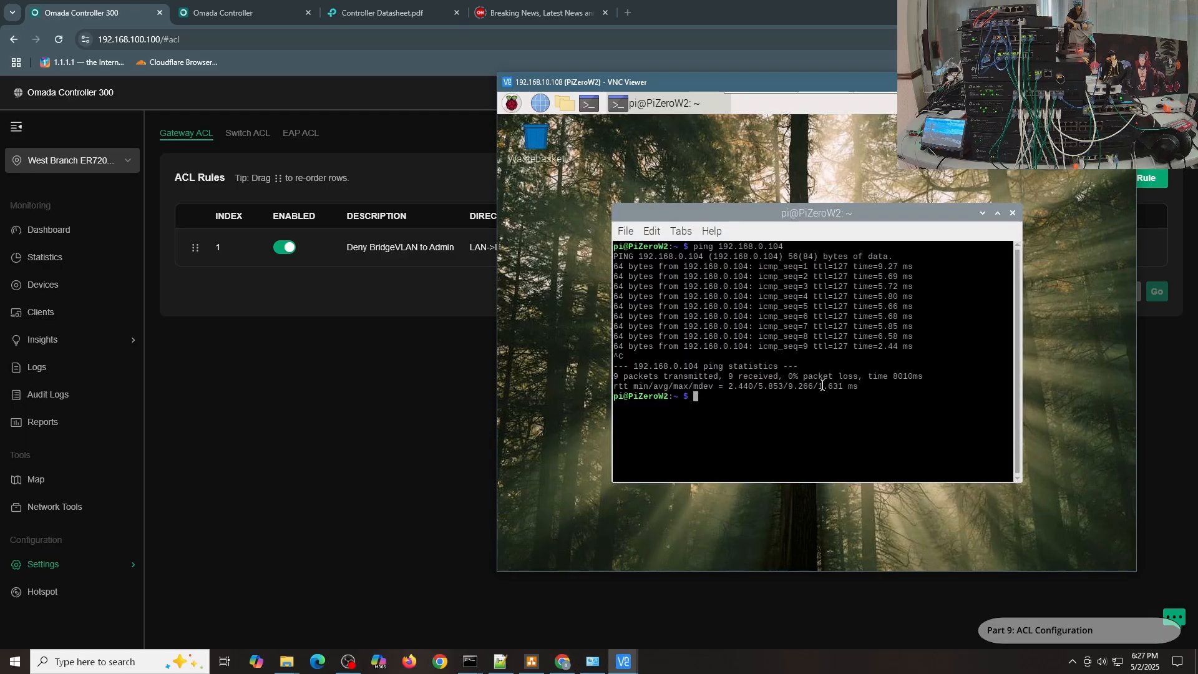
type("p")
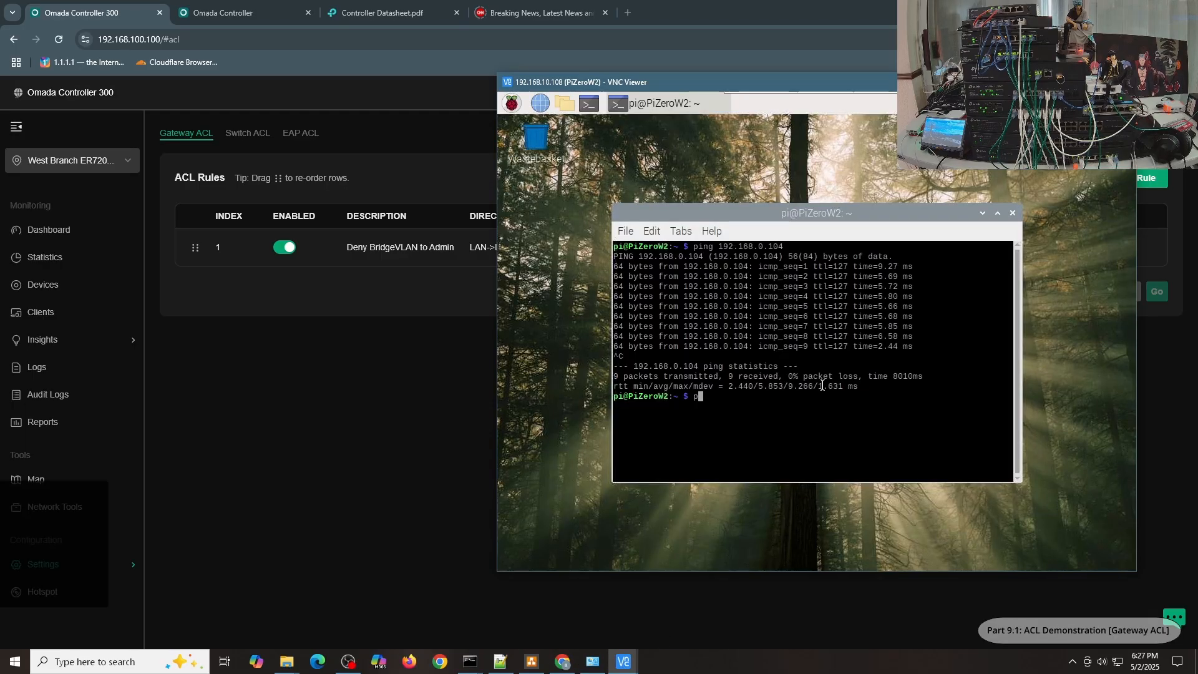
type("ing 192.")
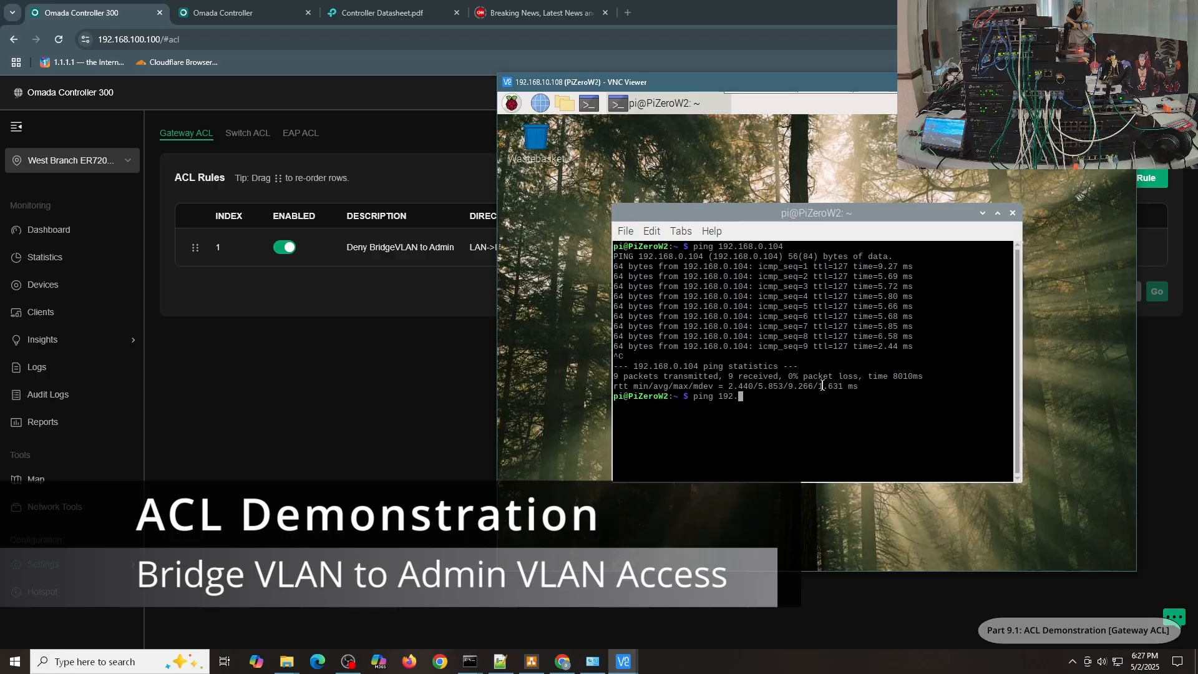
type("168.0.104")
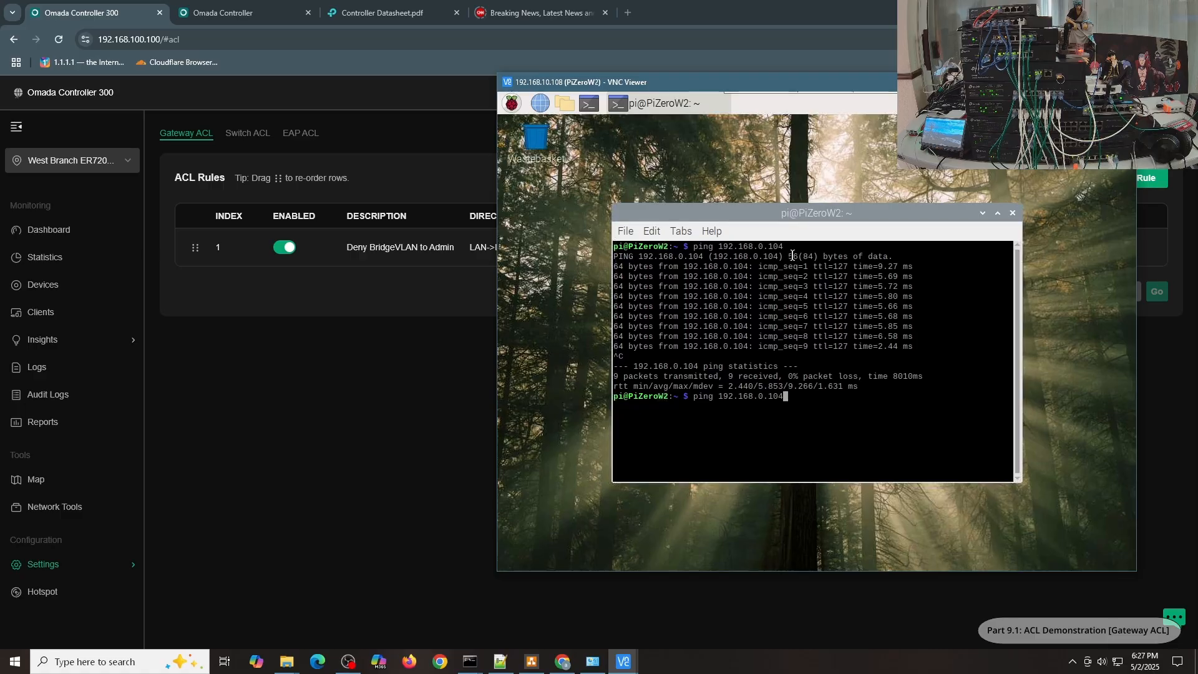
key("Return")
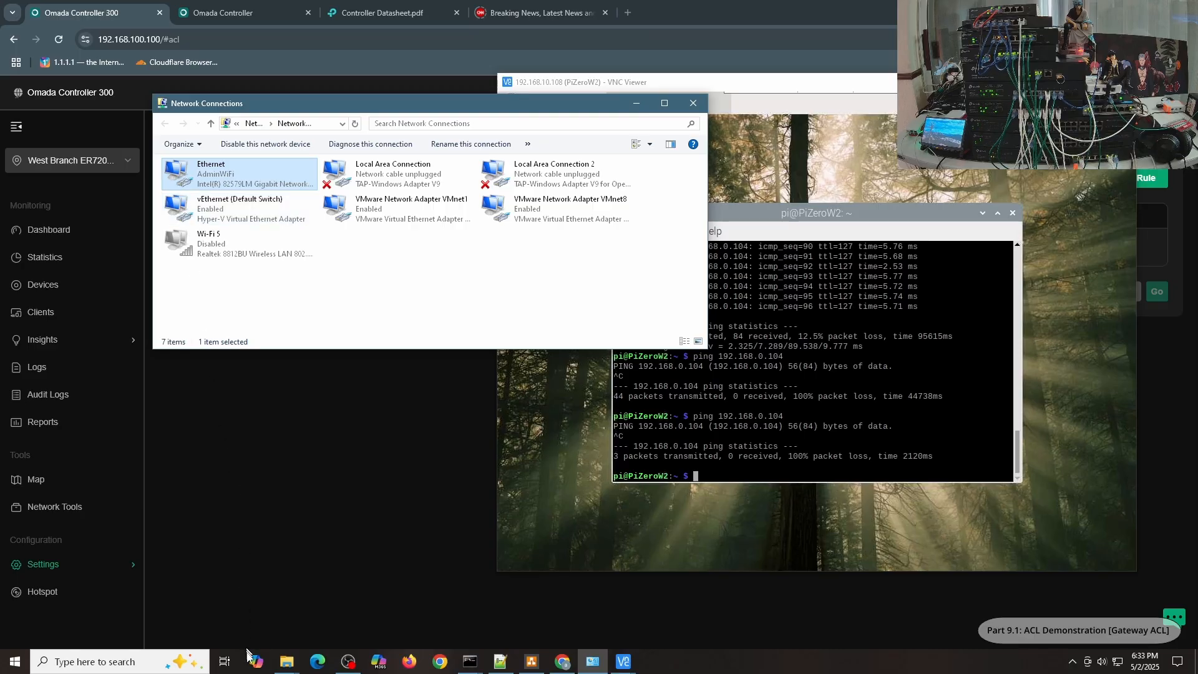
- Switch to Command Prompt and repeat the ping to 192.168.0.104 to test the gateway ACL
left_click(470, 661)
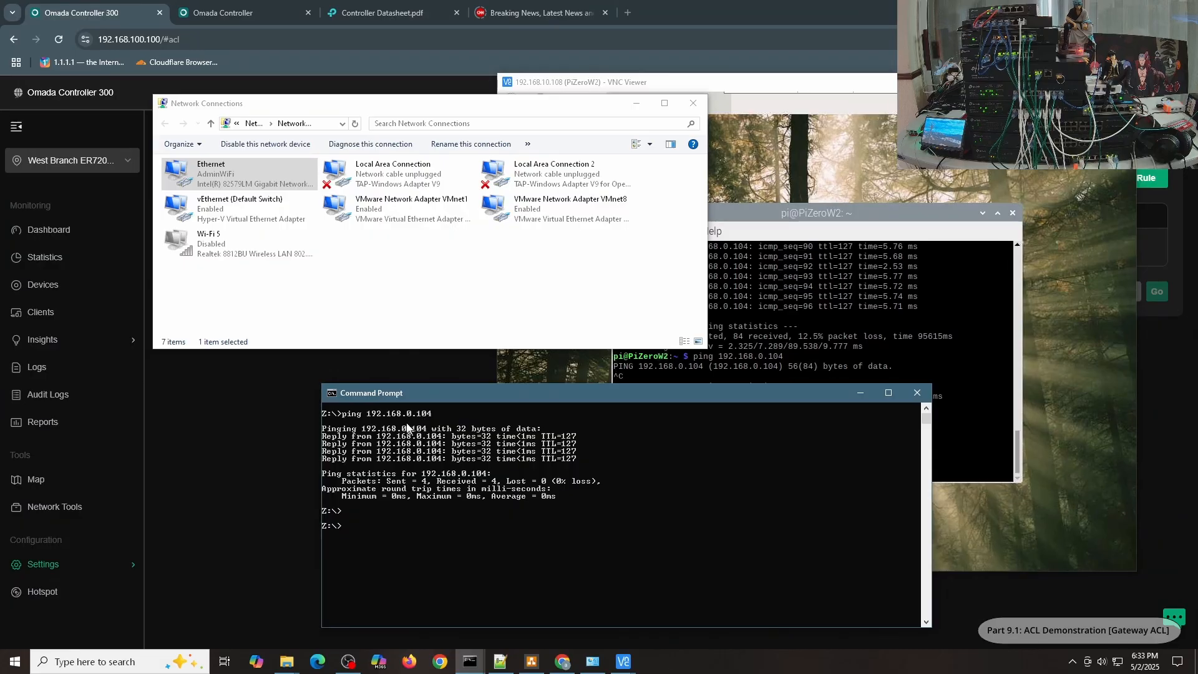
key("Up")
key("Return")
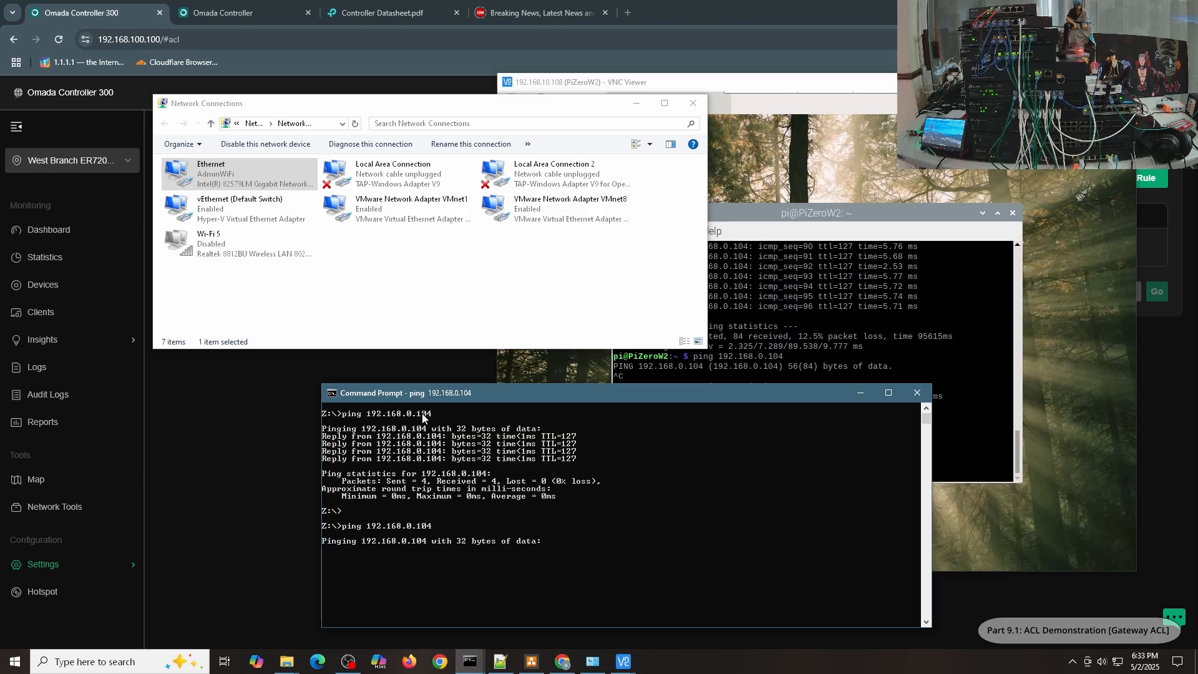
- Return to the PiZeroW2 terminal in VNC Viewer and repeat its ping to 192.168.0.104
left_click(791, 360)
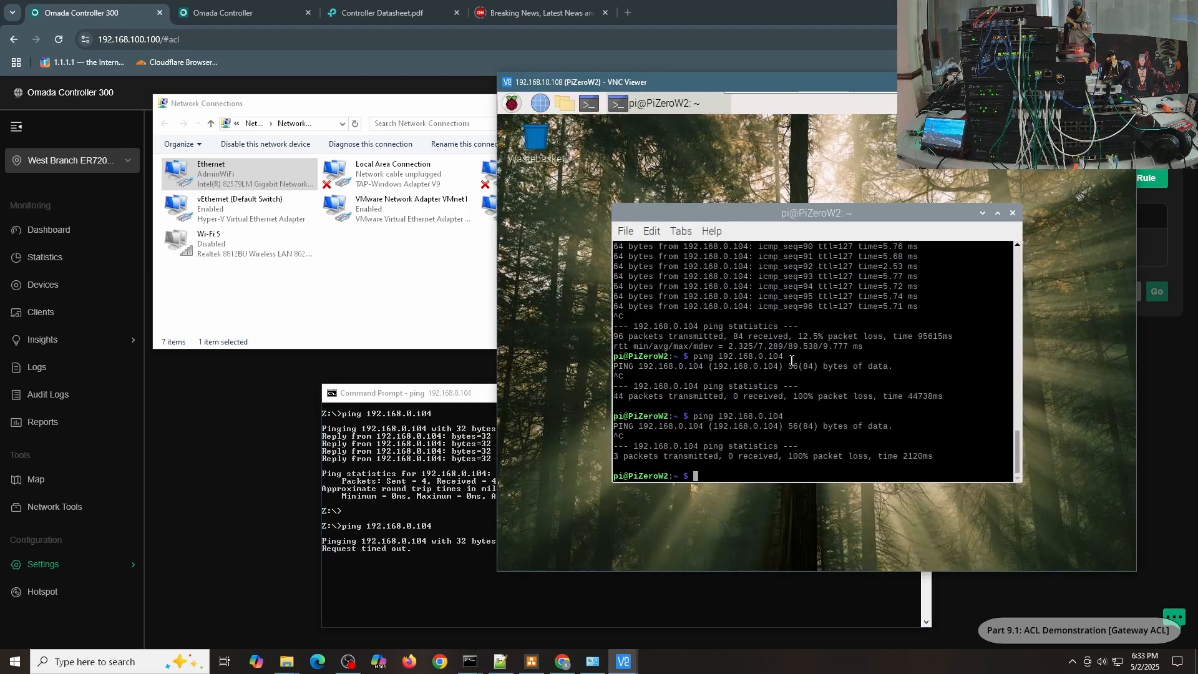
left_click(792, 361)
key("Up")
key("Return")
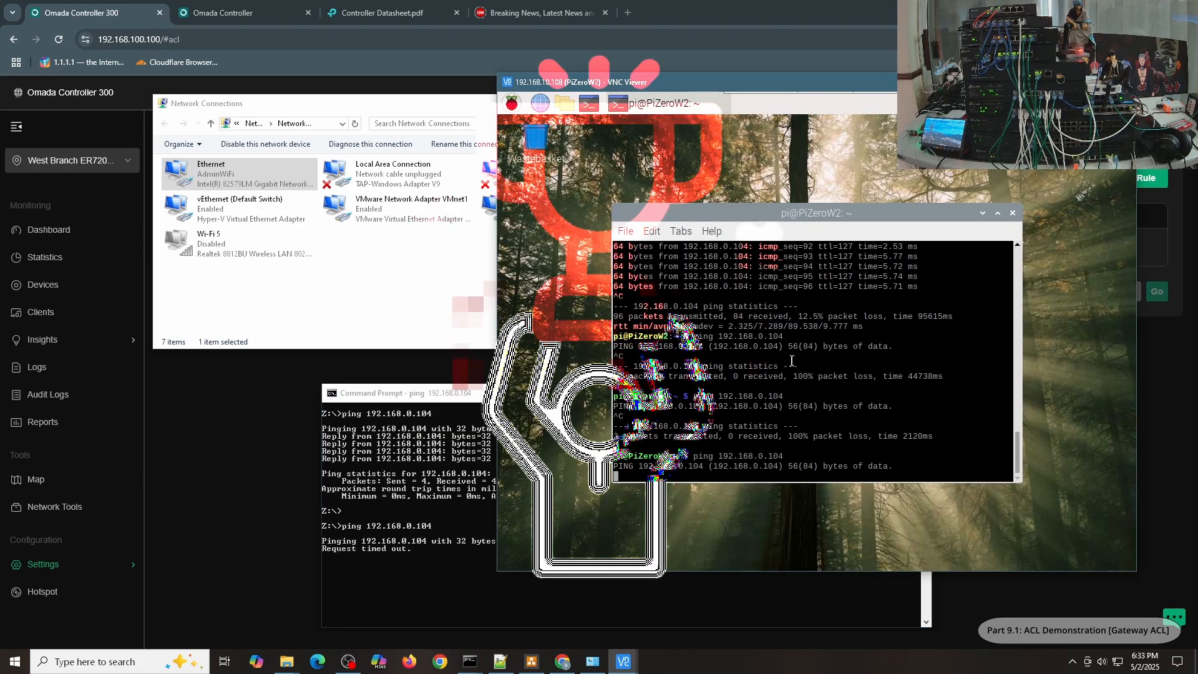